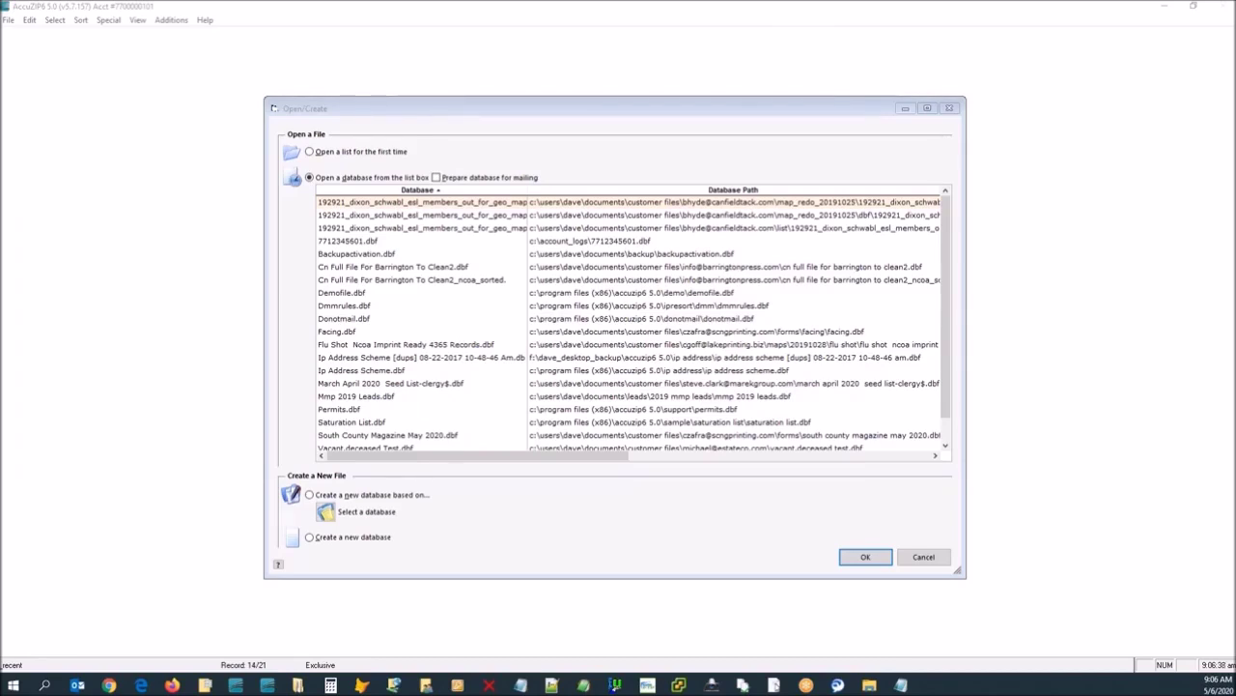
Open a list for the first time, choosing sample_file.csv from the Sample folder as the input file.
{"action": "left_click_drag", "start_coordinate": [573, 107], "coordinate": [577, 110]}
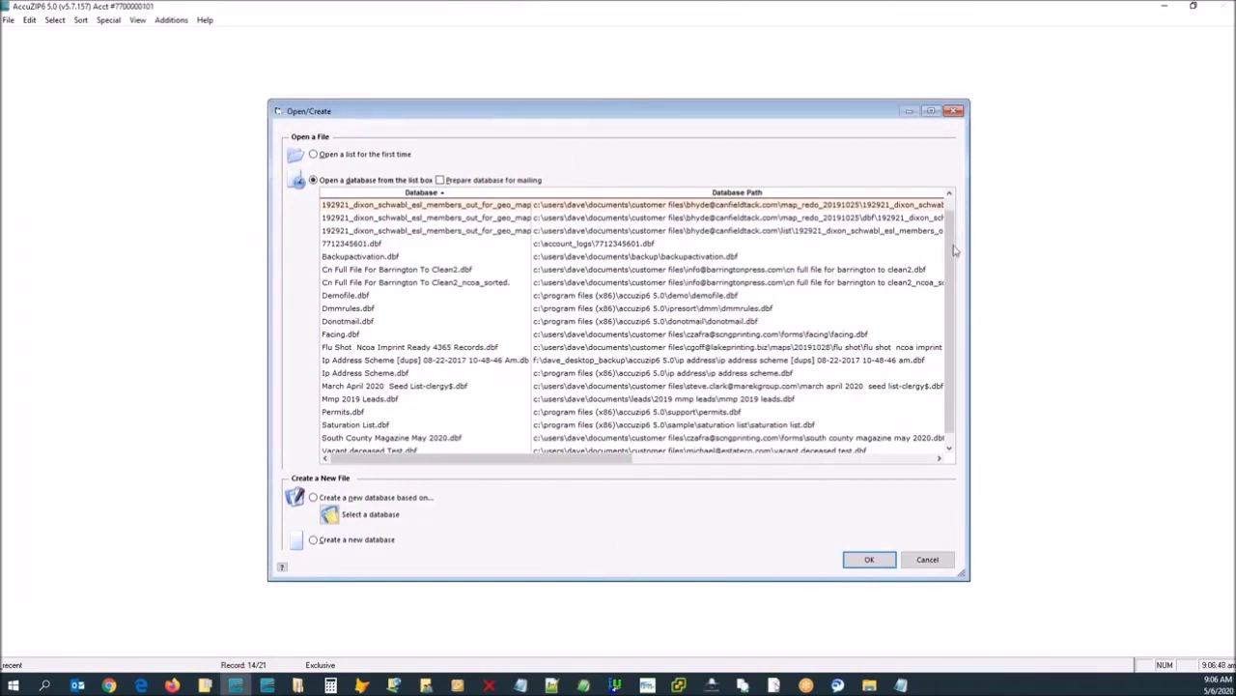
{"action": "scroll", "coordinate": [704, 383], "scroll_direction": "down", "scroll_amount": 3}
{"action": "scroll", "coordinate": [710, 372], "scroll_direction": "up", "scroll_amount": 3}
{"action": "left_click", "coordinate": [295, 159]}
{"action": "double_click", "coordinate": [298, 161]}
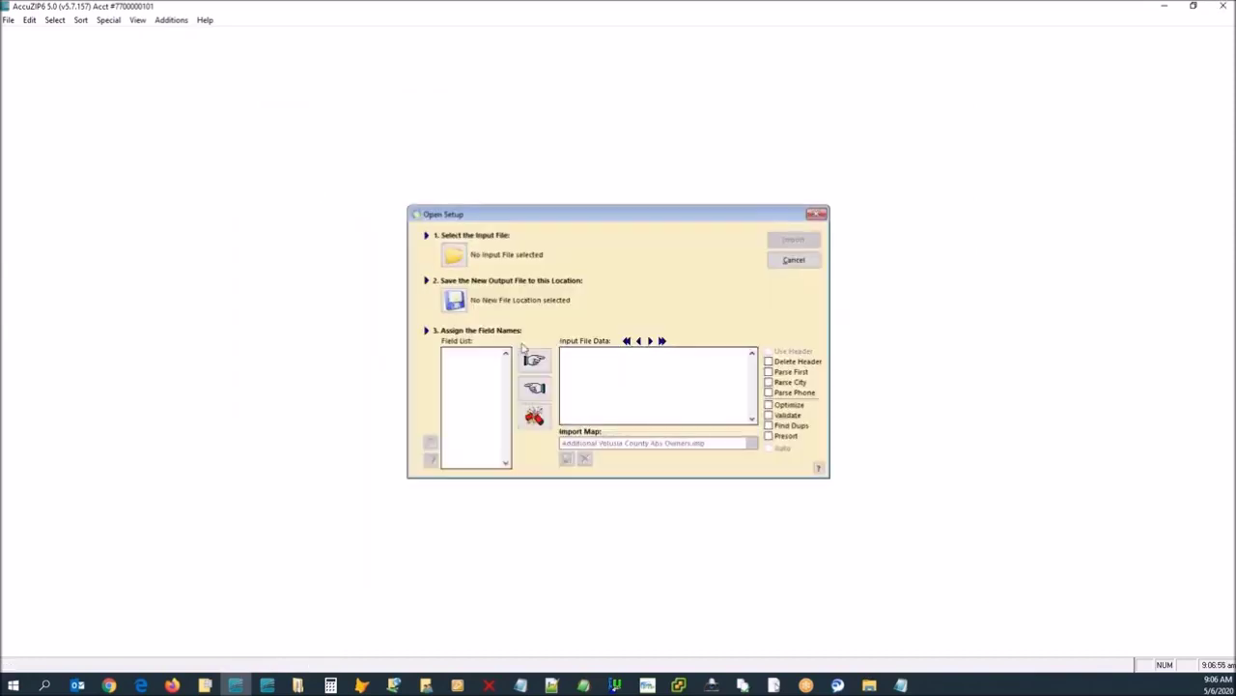
{"action": "left_click", "coordinate": [468, 253]}
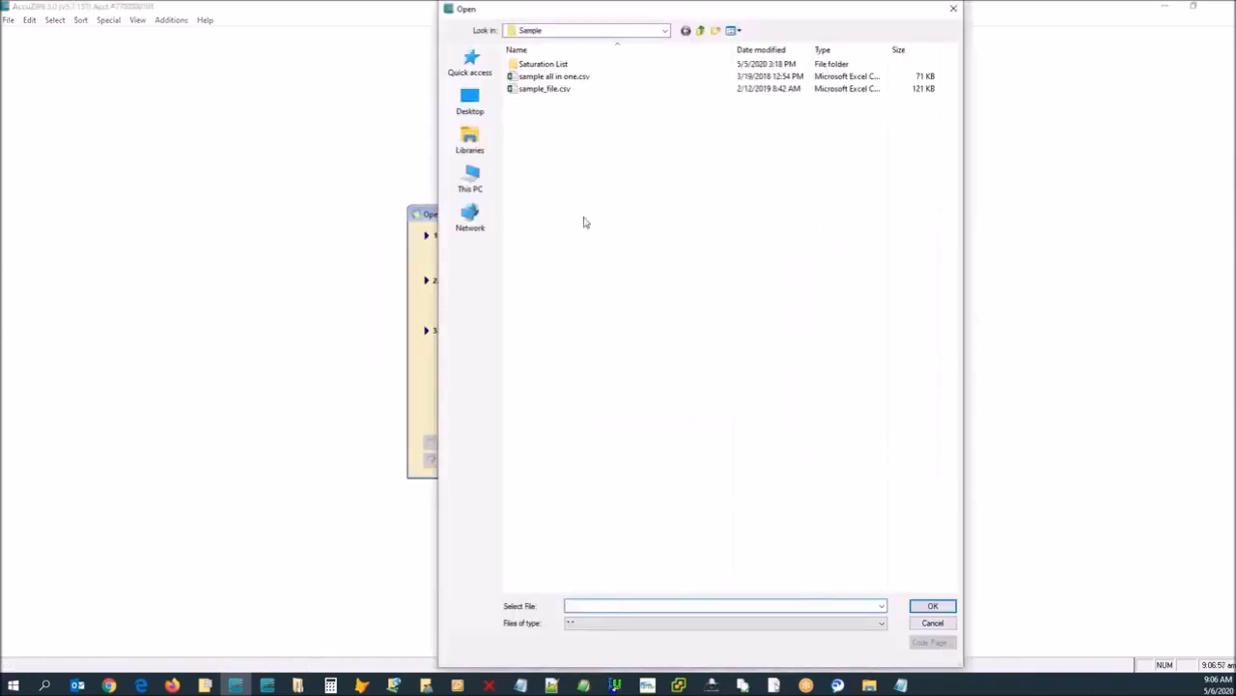
{"action": "double_click", "coordinate": [540, 88]}
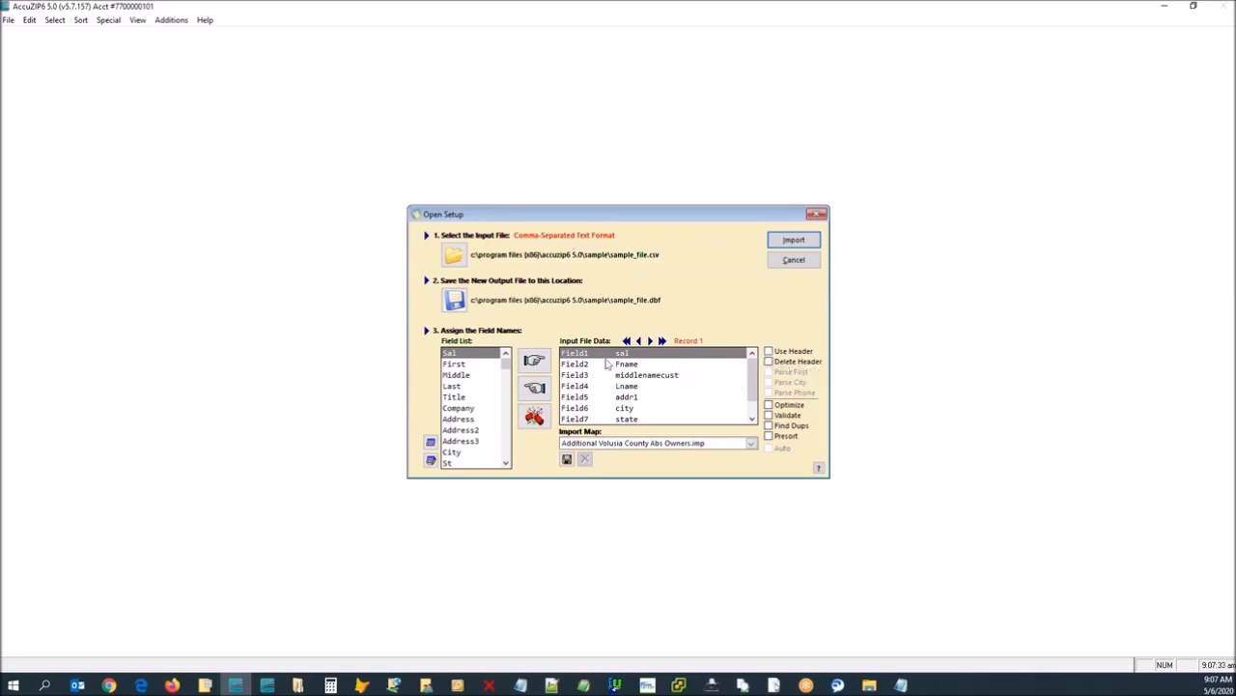
Map the fields with Use Header and page through the input data to record 5.
{"action": "left_click", "coordinate": [769, 352]}
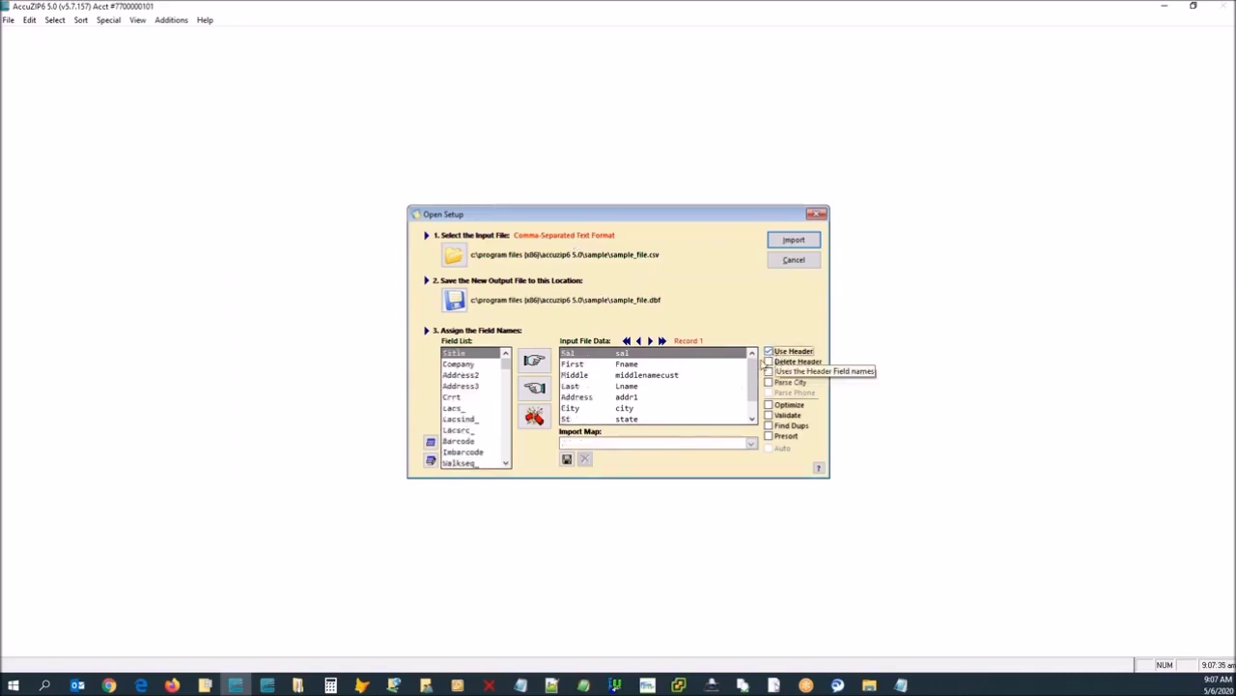
{"action": "left_click", "coordinate": [639, 377]}
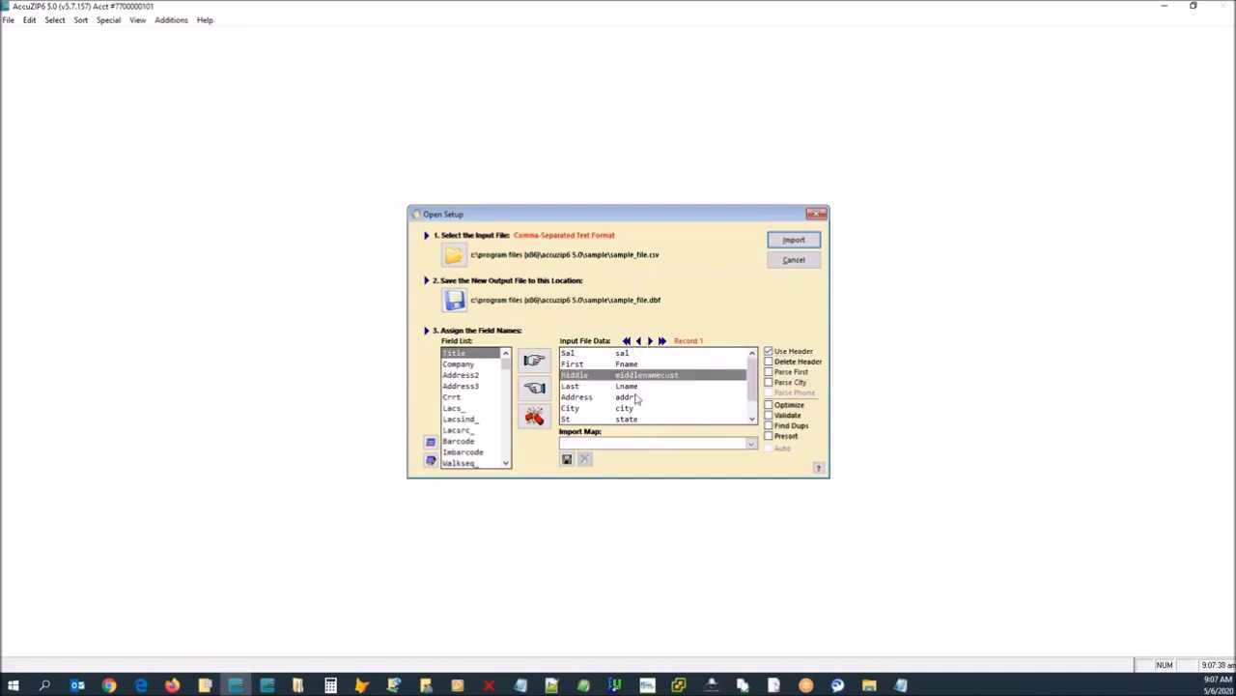
{"action": "left_click", "coordinate": [651, 343]}
{"action": "left_click", "coordinate": [651, 343]}
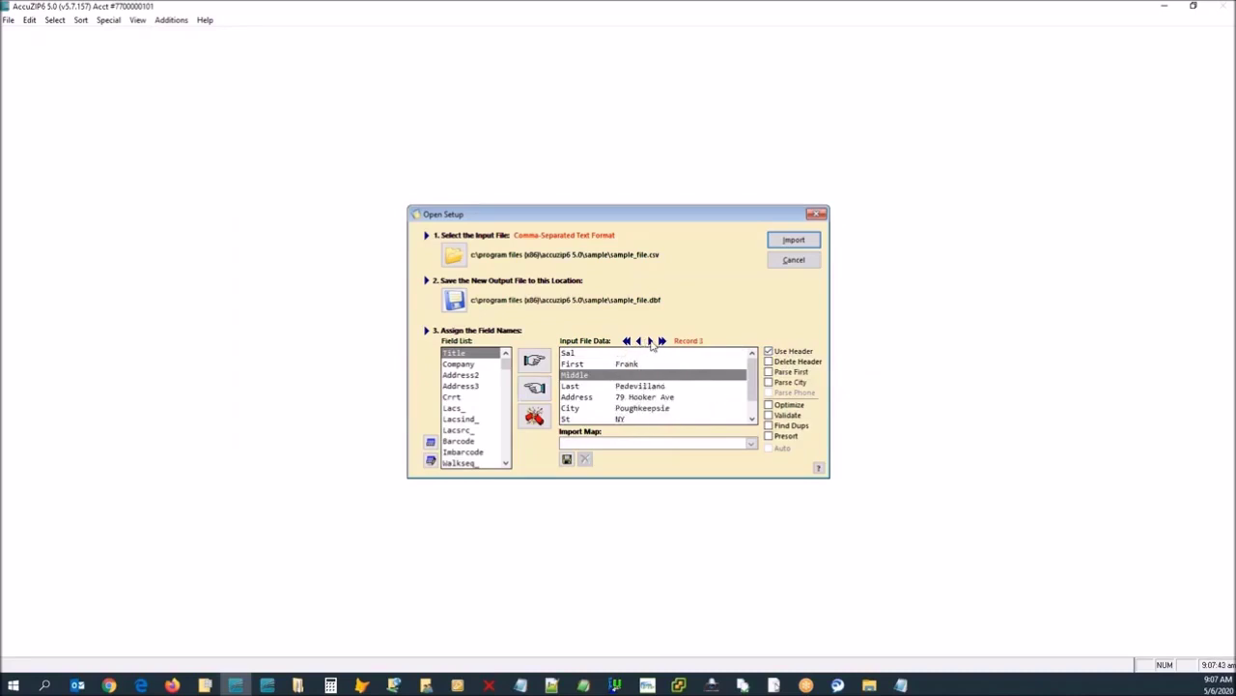
{"action": "left_click", "coordinate": [651, 343]}
{"action": "left_click", "coordinate": [650, 342]}
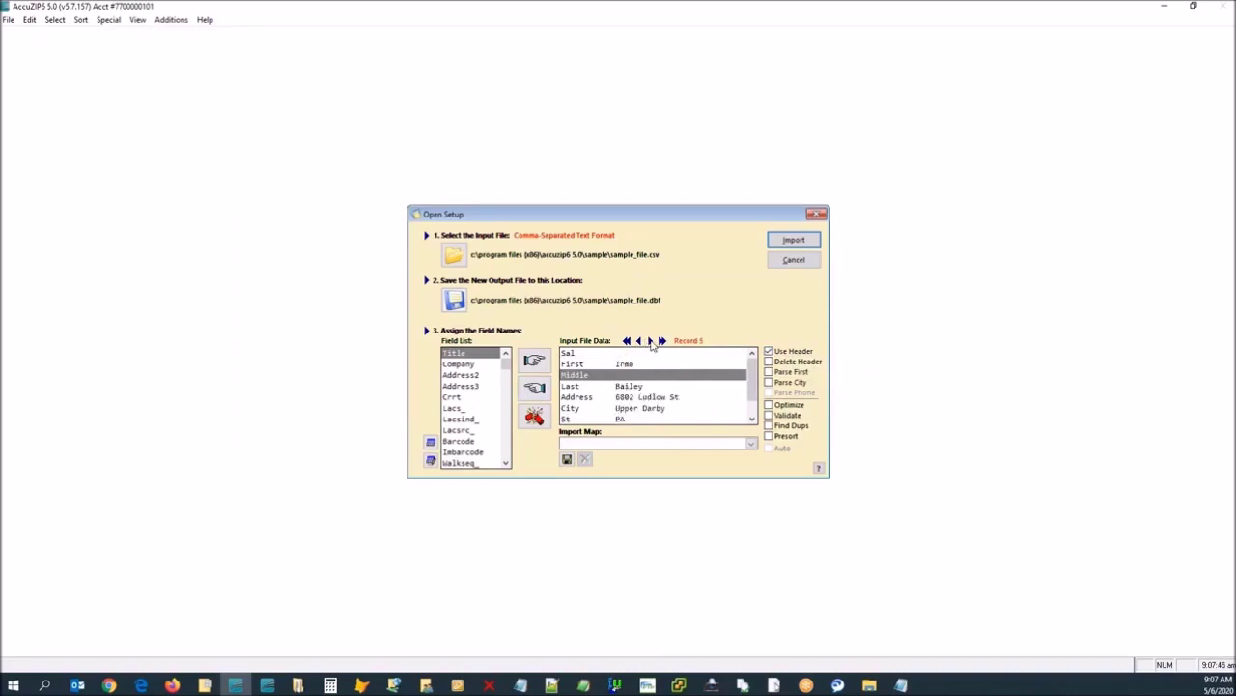
Clear all field mappings and manually map the First field to the Fname column.
{"action": "left_click", "coordinate": [544, 416]}
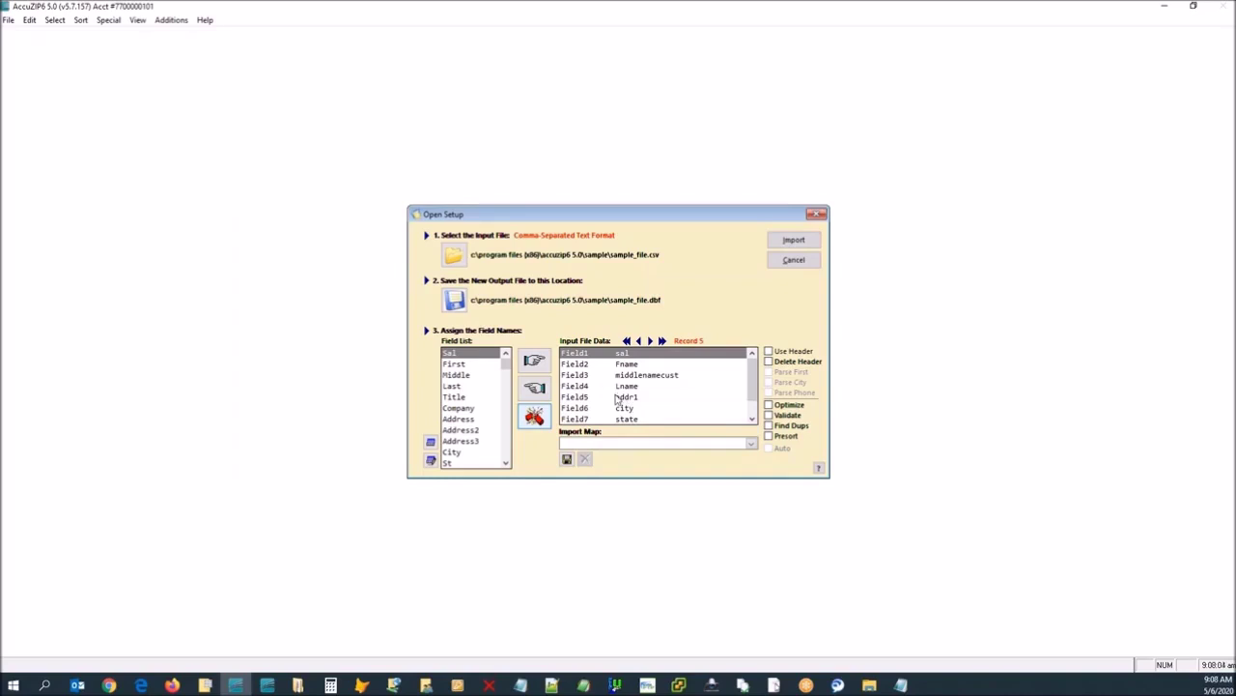
{"action": "left_click", "coordinate": [619, 399]}
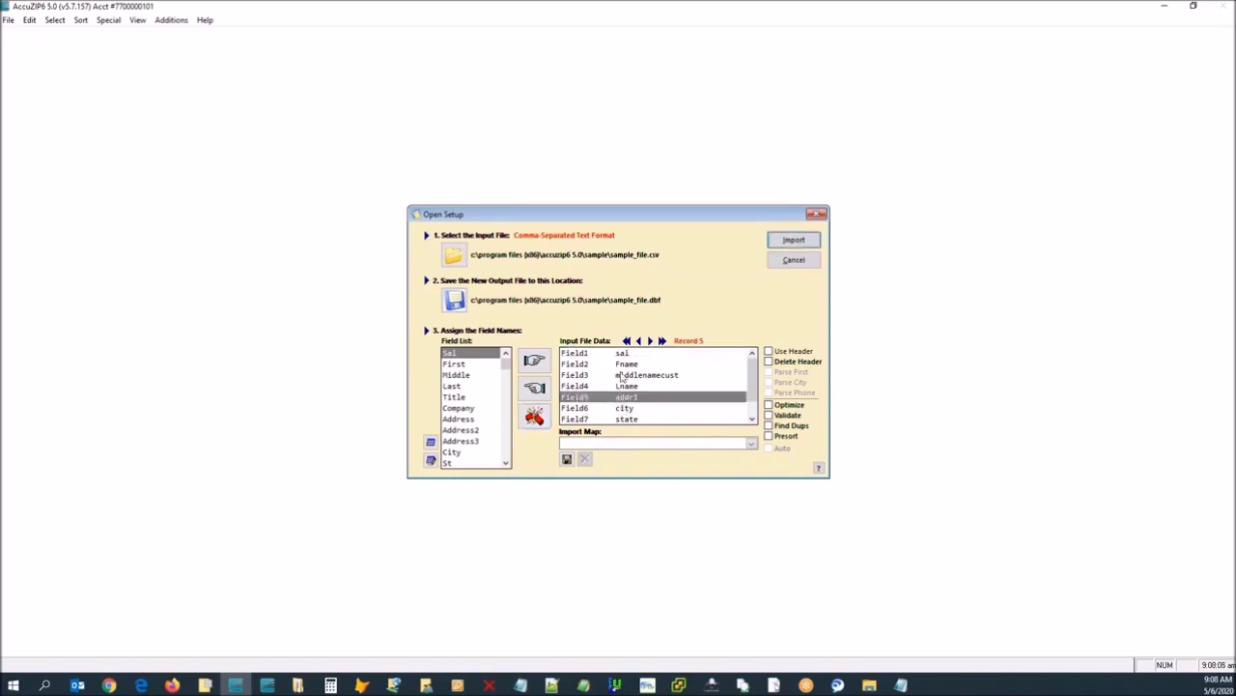
{"action": "left_click", "coordinate": [623, 367]}
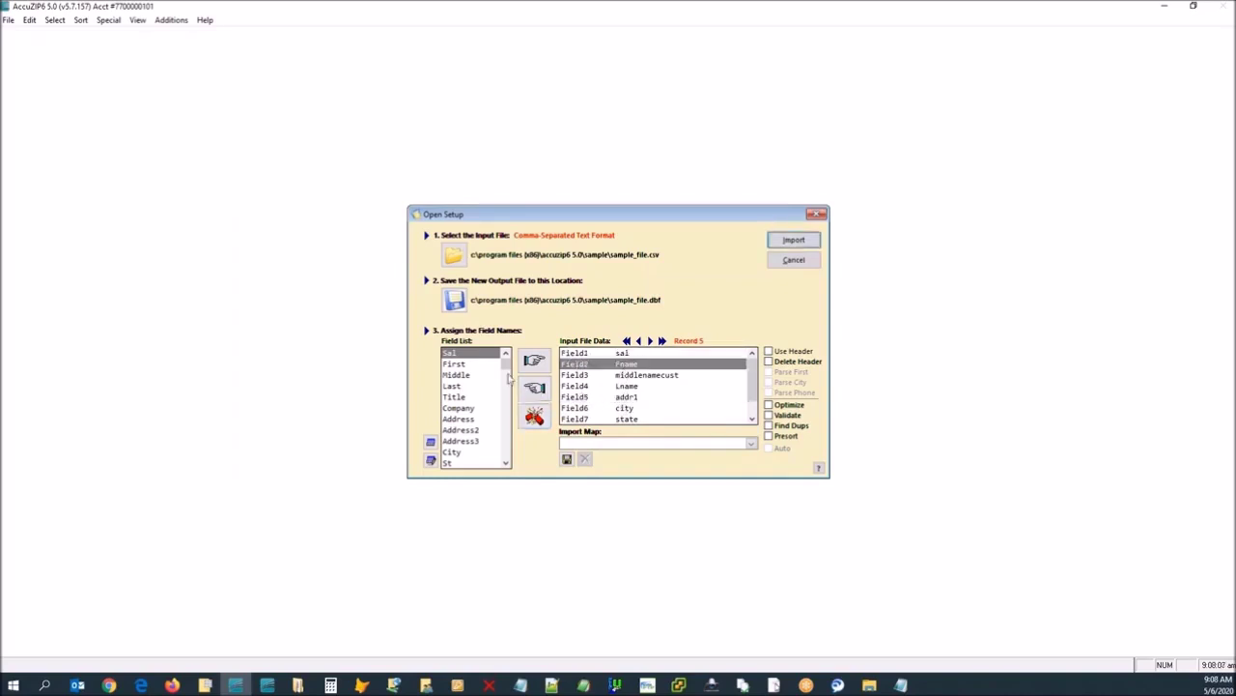
{"action": "left_click", "coordinate": [479, 365]}
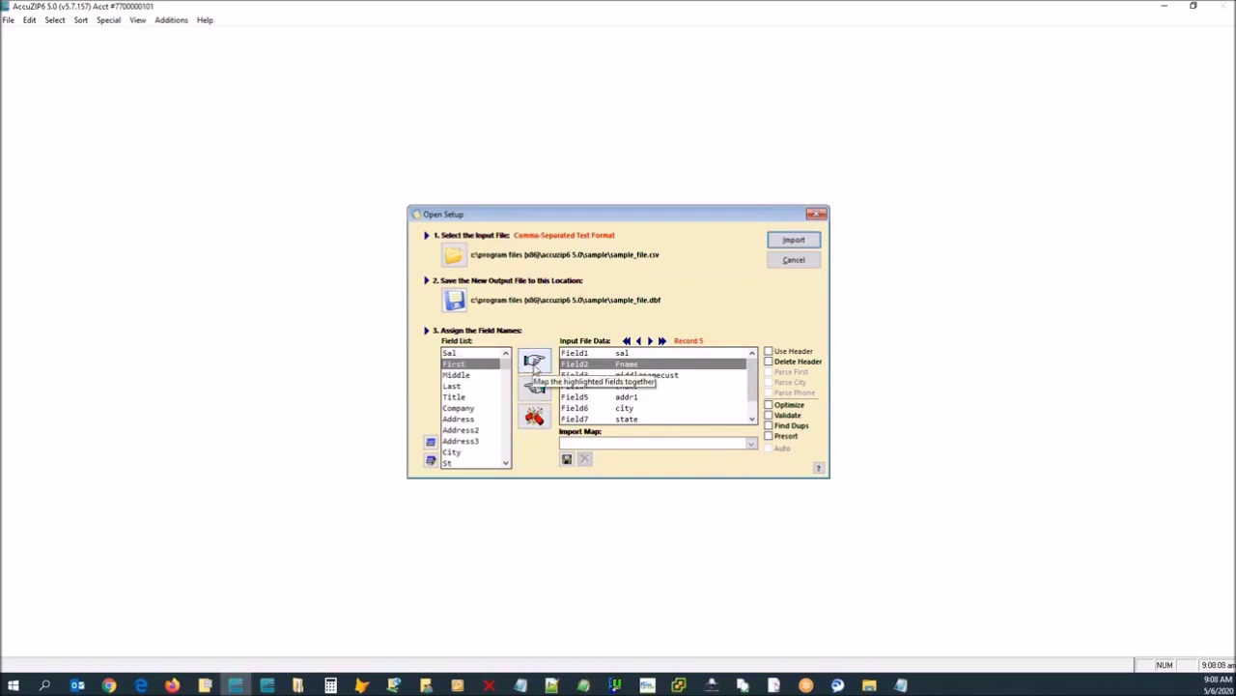
{"action": "left_click", "coordinate": [534, 363]}
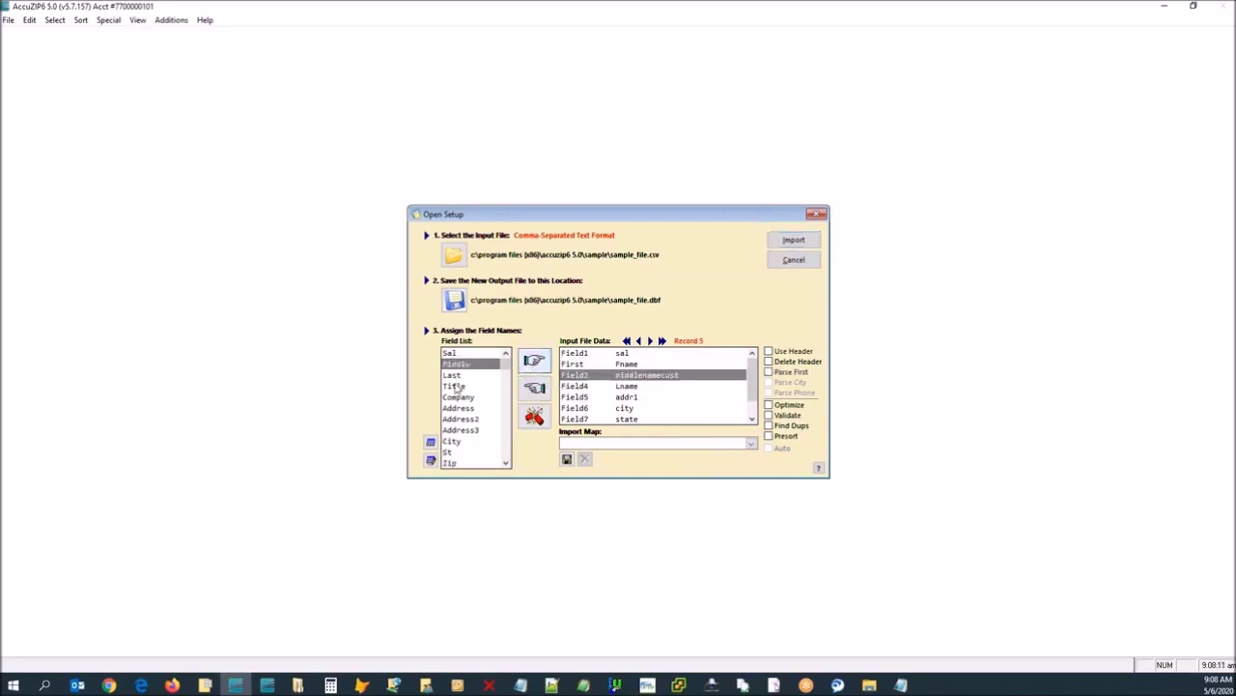
Map the fields with Use Header again and add CUST_ADD as an alternate field name for ADDRESS in the auto-map list.
{"action": "left_click", "coordinate": [770, 354]}
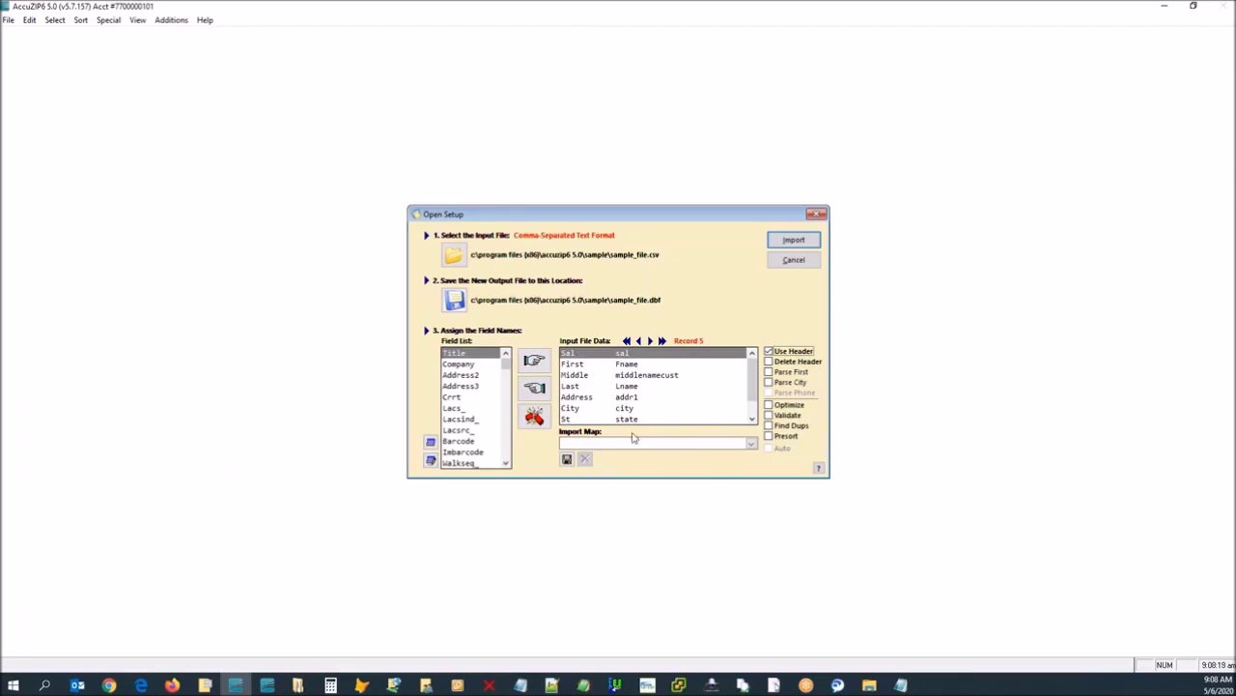
{"action": "left_click", "coordinate": [429, 442]}
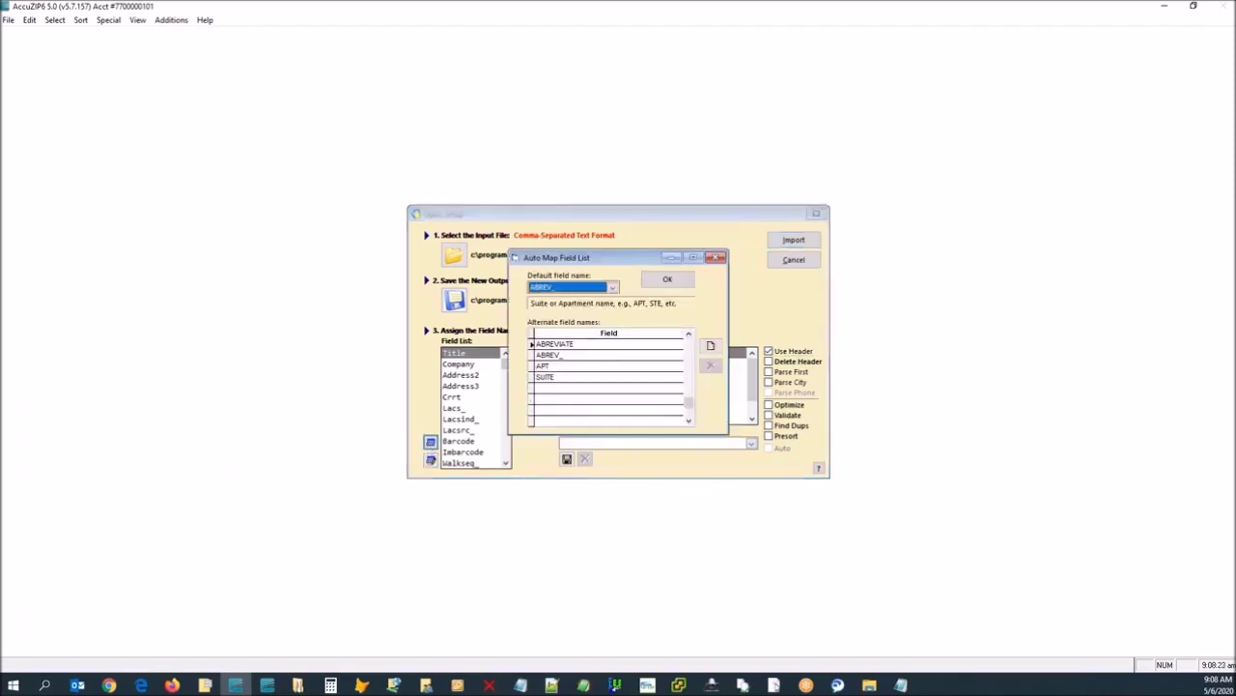
{"action": "key", "text": "Down"}
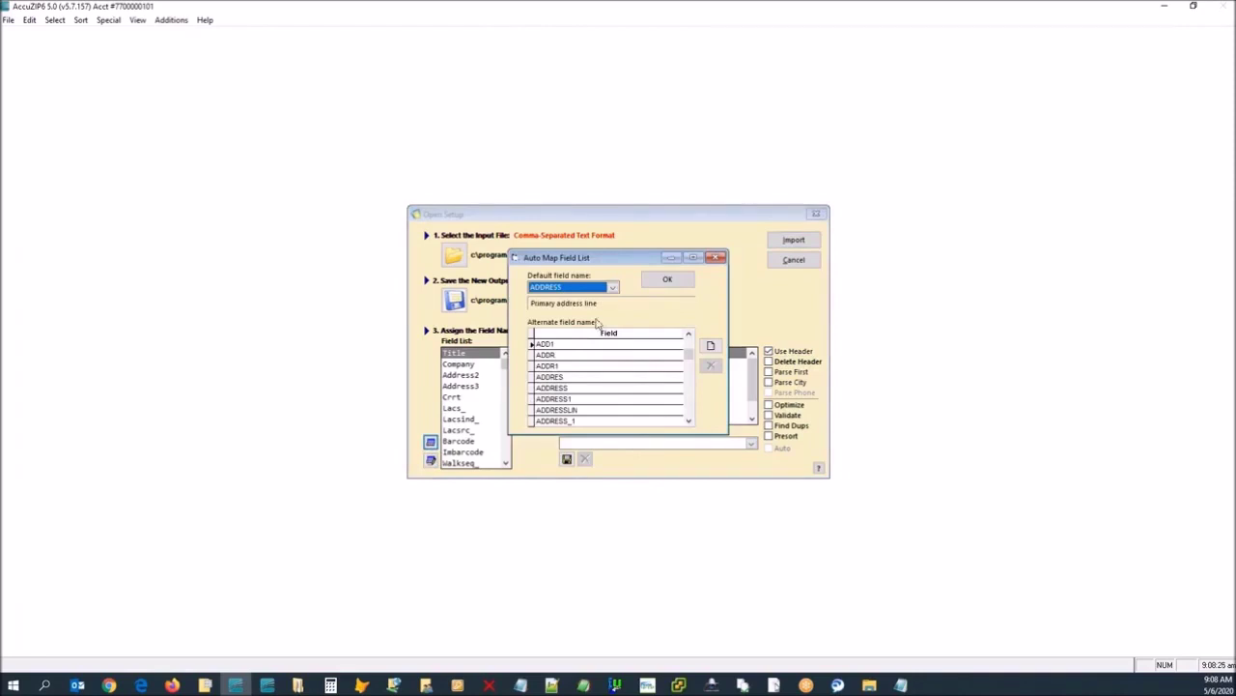
{"action": "left_click", "coordinate": [711, 346]}
{"action": "type", "text": "CUST_ADD"}
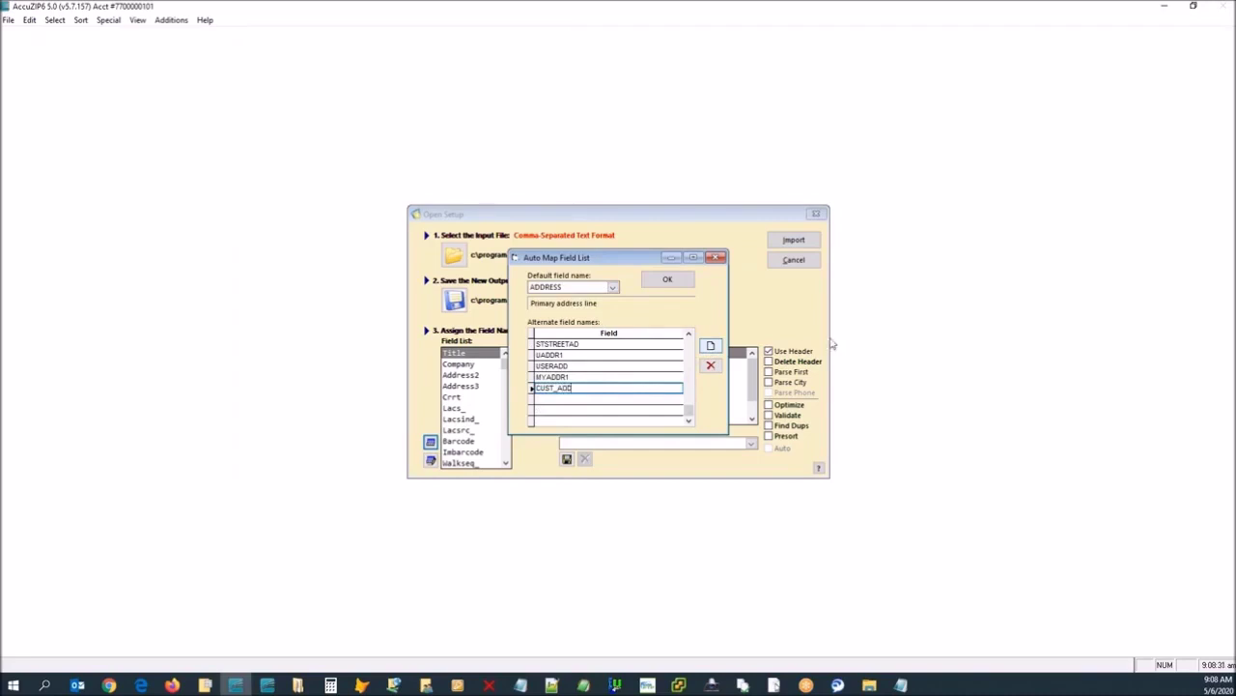
{"action": "left_click", "coordinate": [716, 258]}
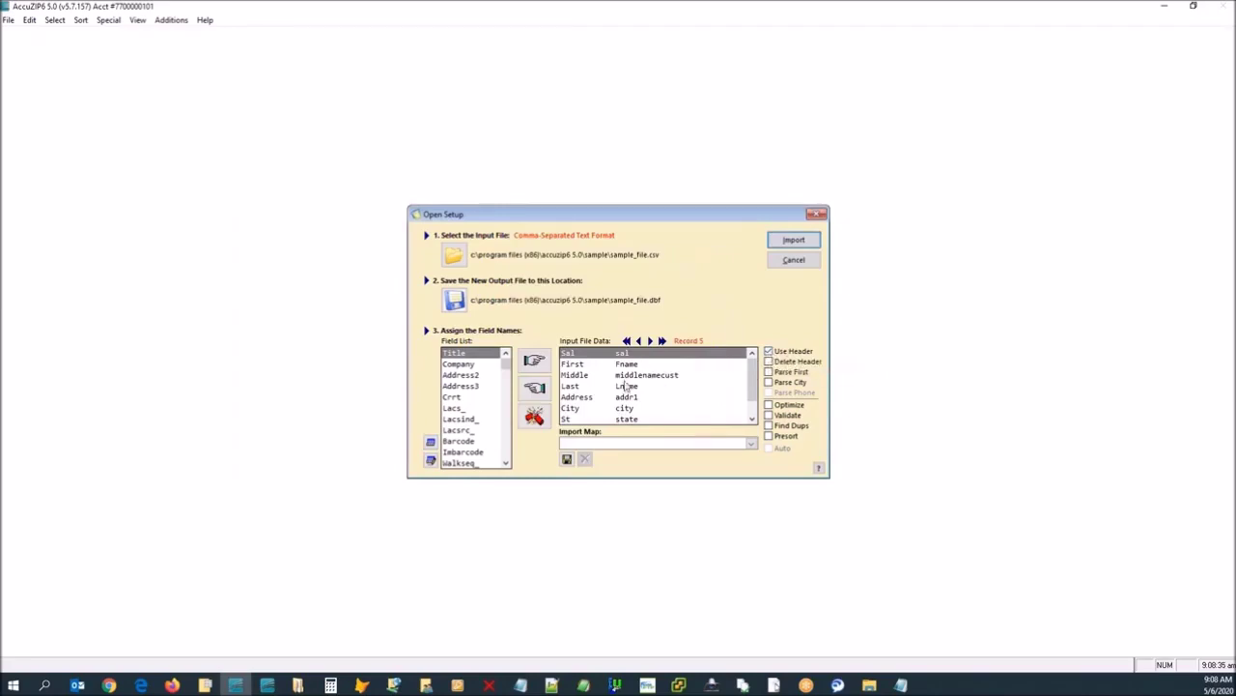
Import sample_file.csv with the mapped fields and look through the imported records.
{"action": "left_click", "coordinate": [793, 240]}
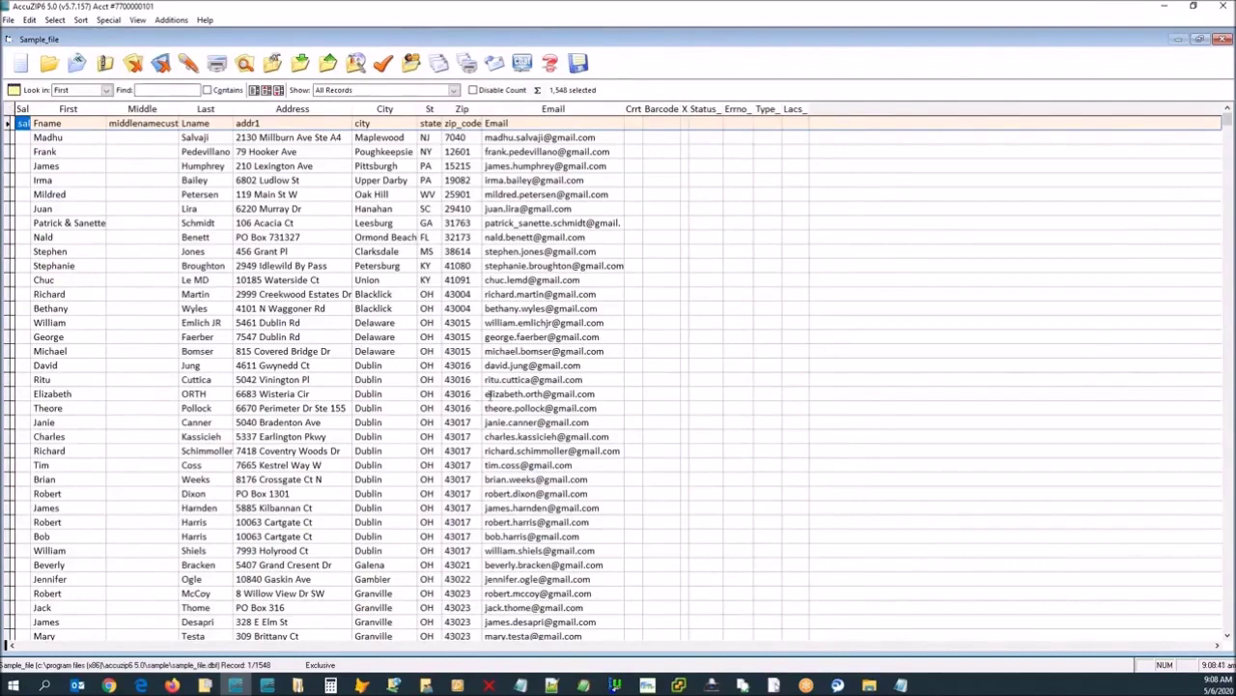
{"action": "scroll", "coordinate": [490, 394], "scroll_direction": "down", "scroll_amount": 20}
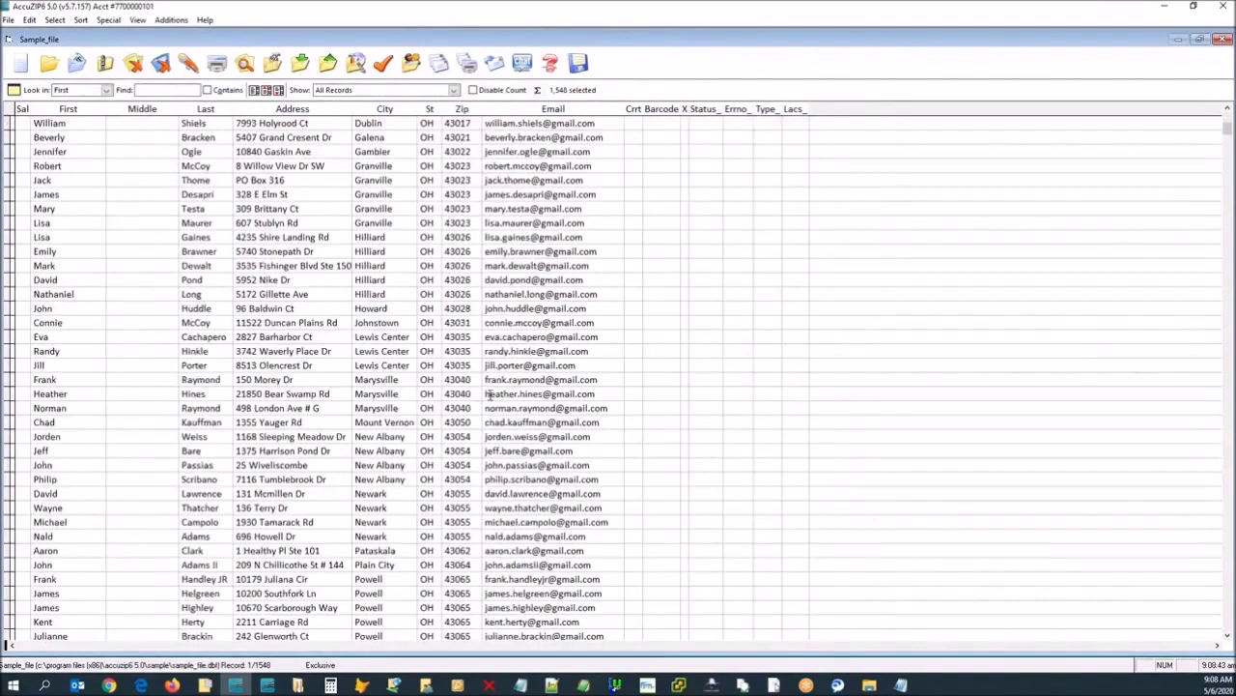
{"action": "scroll", "coordinate": [565, 135], "scroll_direction": "up", "scroll_amount": 20}
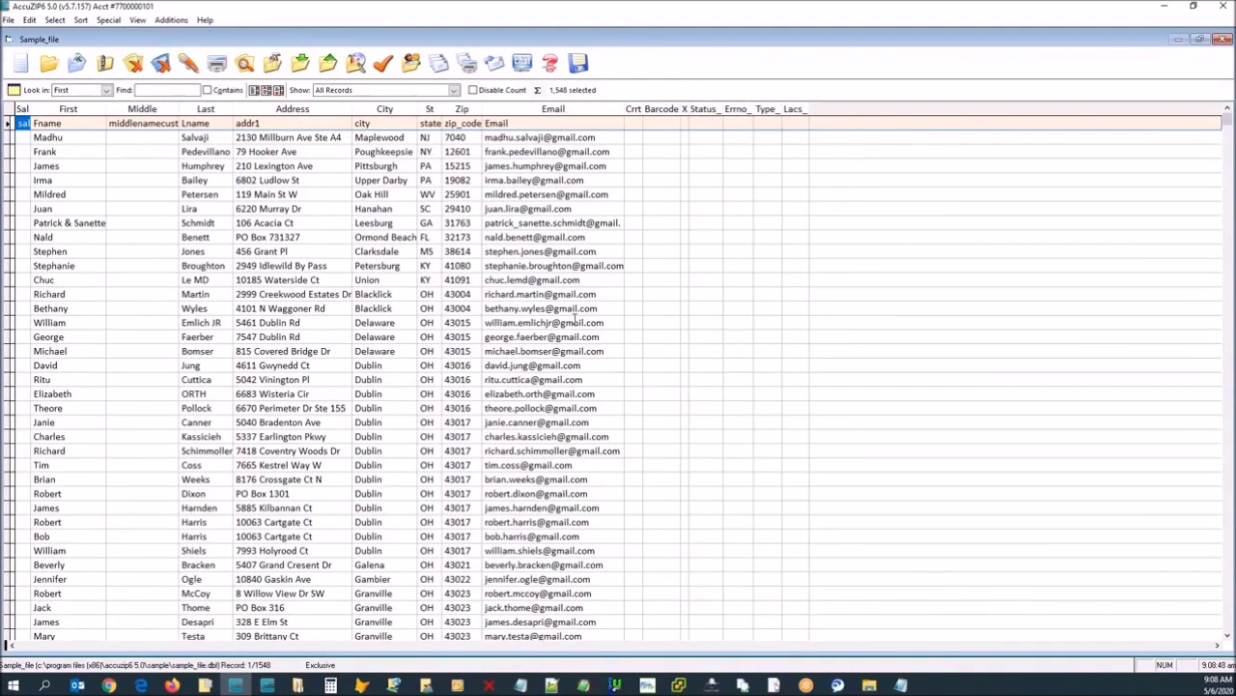
Open another new list from sample all in one.csv and import it with its default setup.
{"action": "left_click", "coordinate": [7, 21]}
{"action": "left_click", "coordinate": [21, 68]}
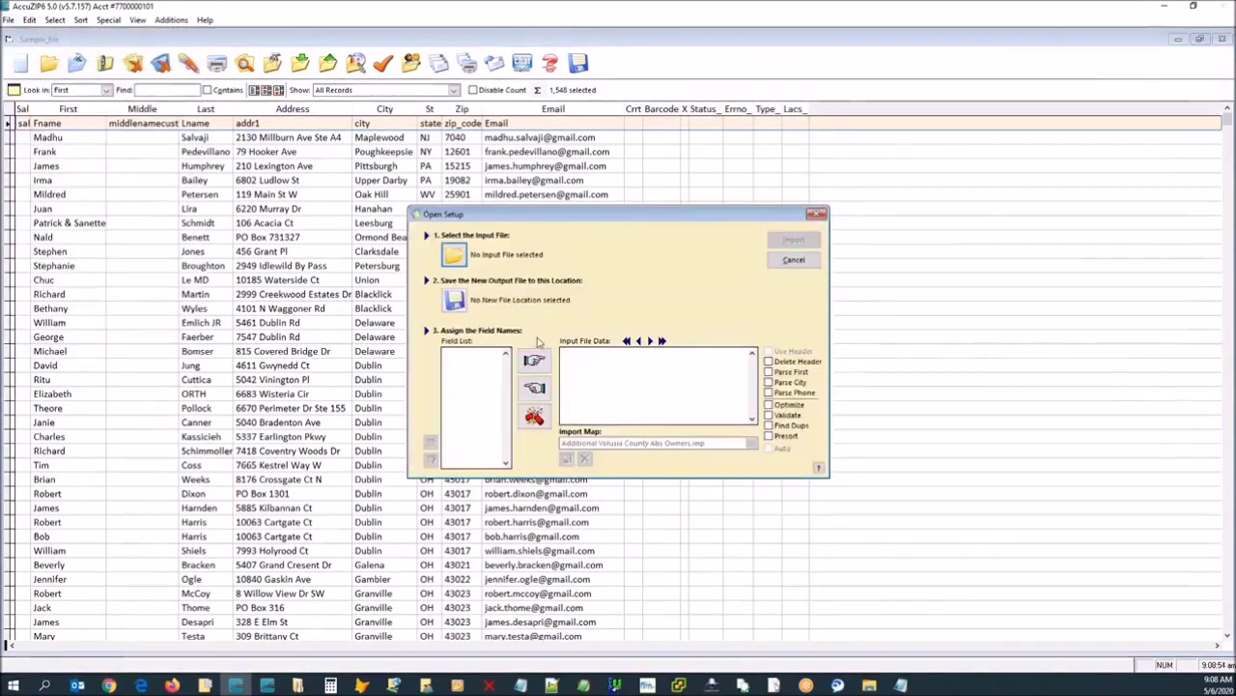
{"action": "left_click", "coordinate": [453, 254]}
{"action": "double_click", "coordinate": [555, 76]}
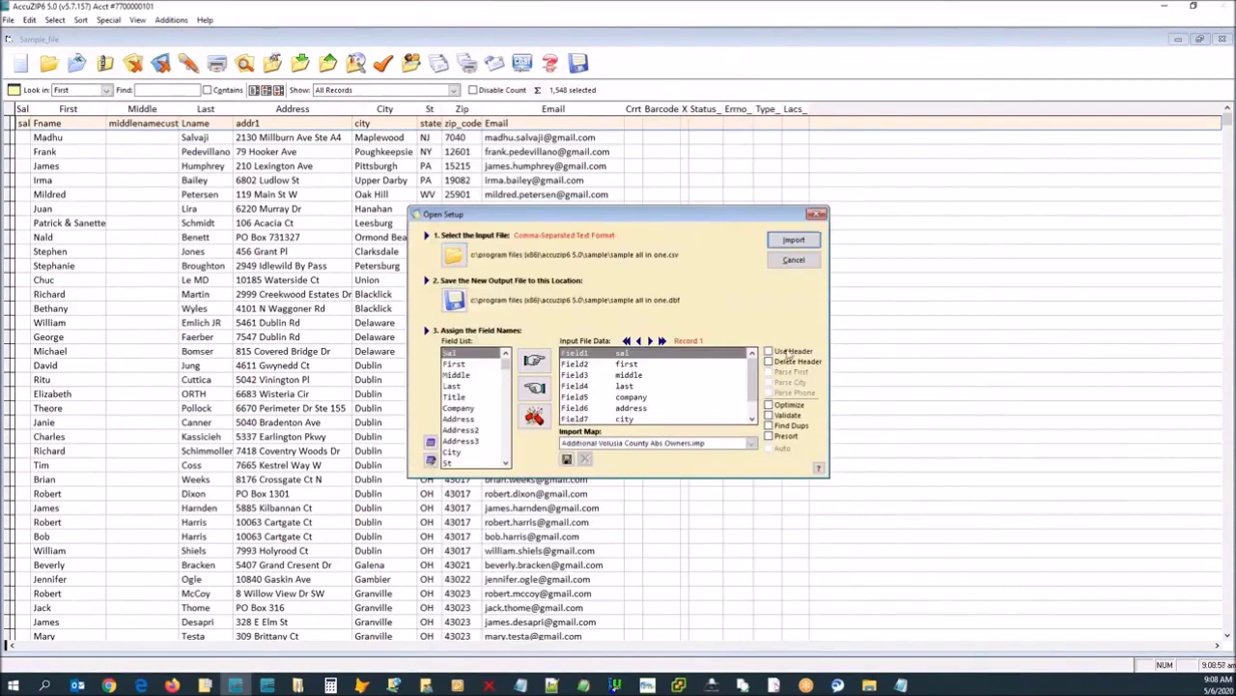
{"action": "left_click", "coordinate": [793, 240]}
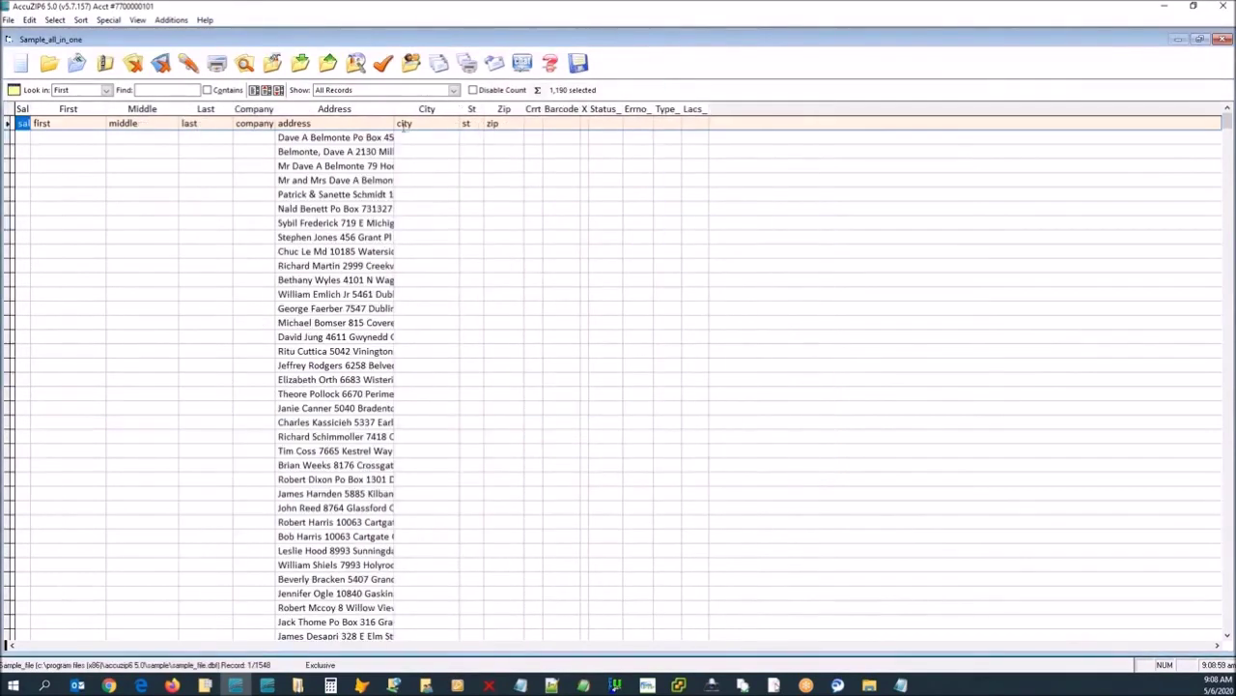
Widen the Address column to show the full combined entries and look through the records.
{"action": "left_click_drag", "start_coordinate": [395, 114], "coordinate": [593, 139]}
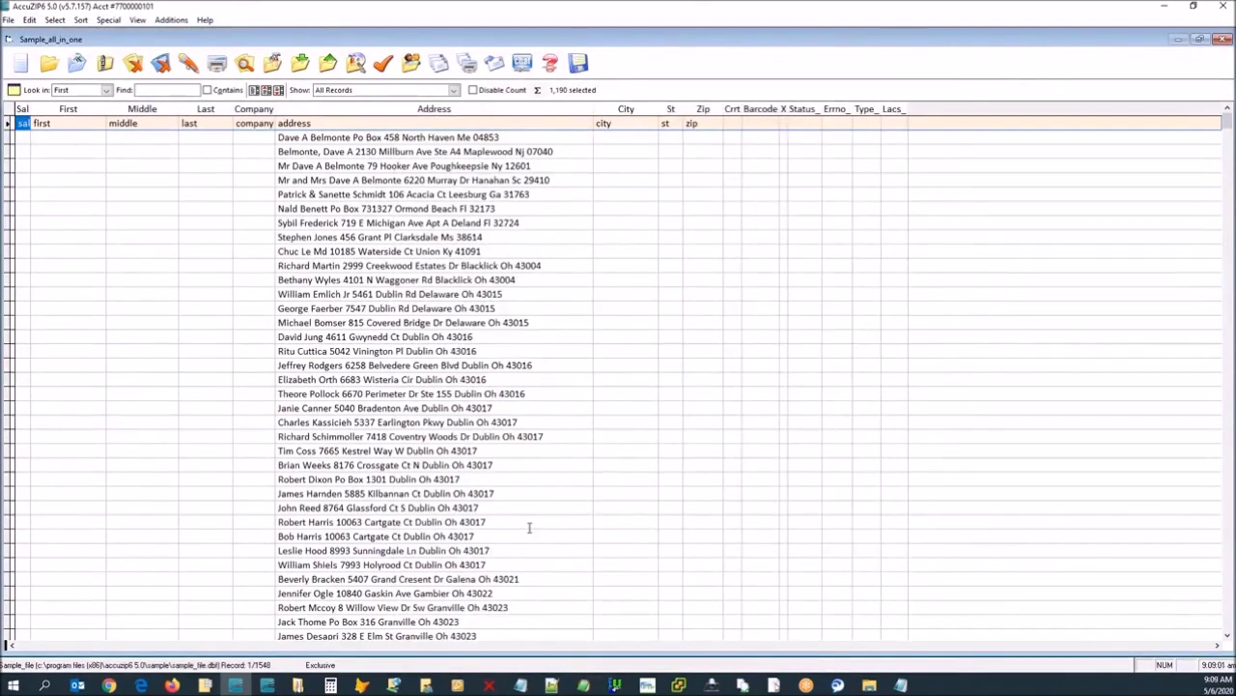
{"action": "scroll", "coordinate": [529, 526], "scroll_direction": "down", "scroll_amount": 10}
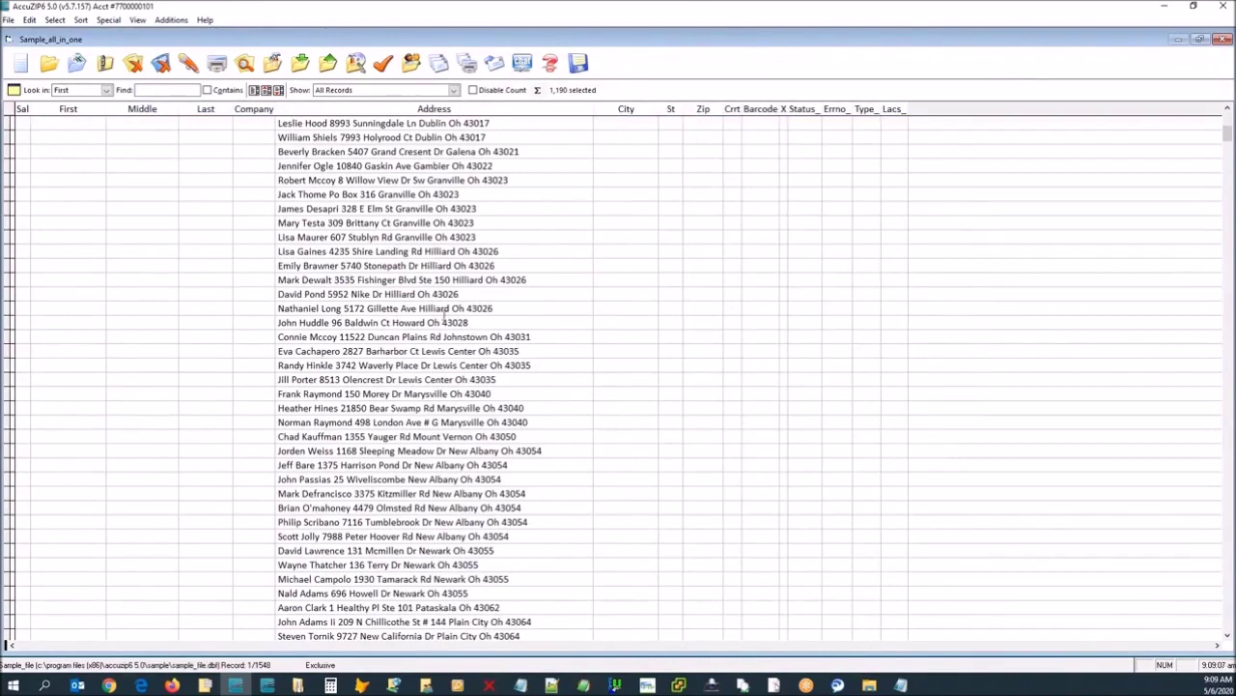
{"action": "scroll", "coordinate": [443, 316], "scroll_direction": "up", "scroll_amount": 5}
{"action": "scroll", "coordinate": [450, 290], "scroll_direction": "up", "scroll_amount": 5}
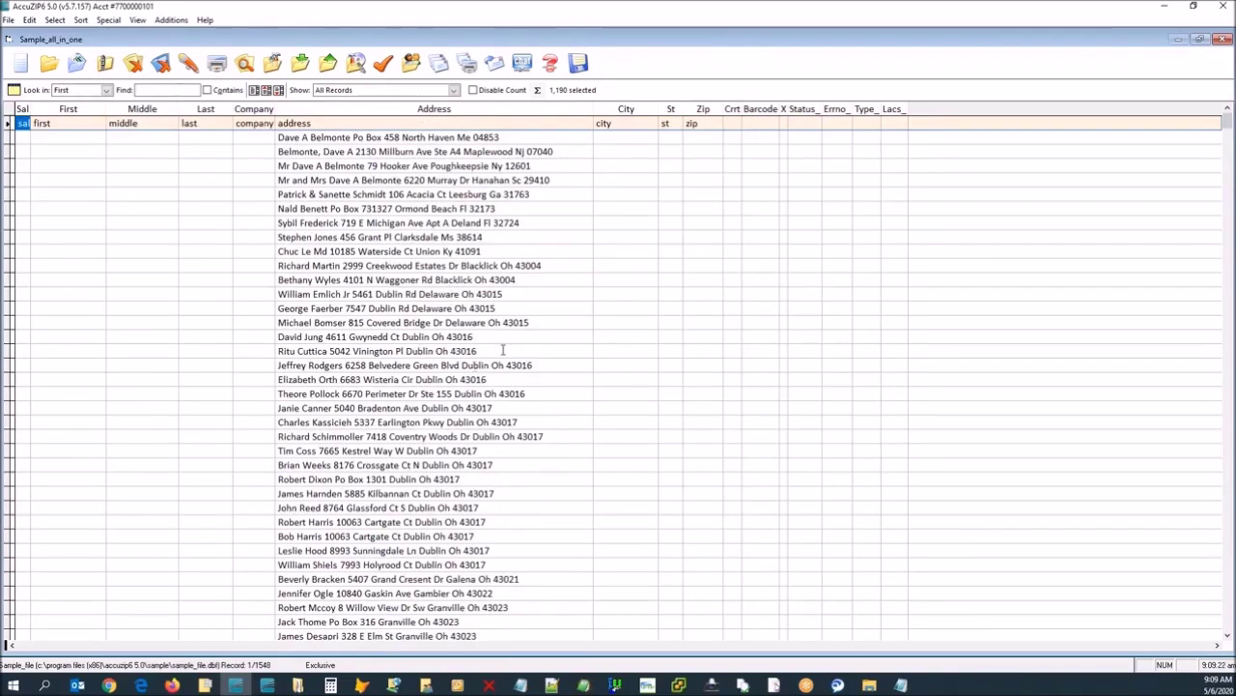
{"action": "scroll", "coordinate": [502, 350], "scroll_direction": "down", "scroll_amount": 3}
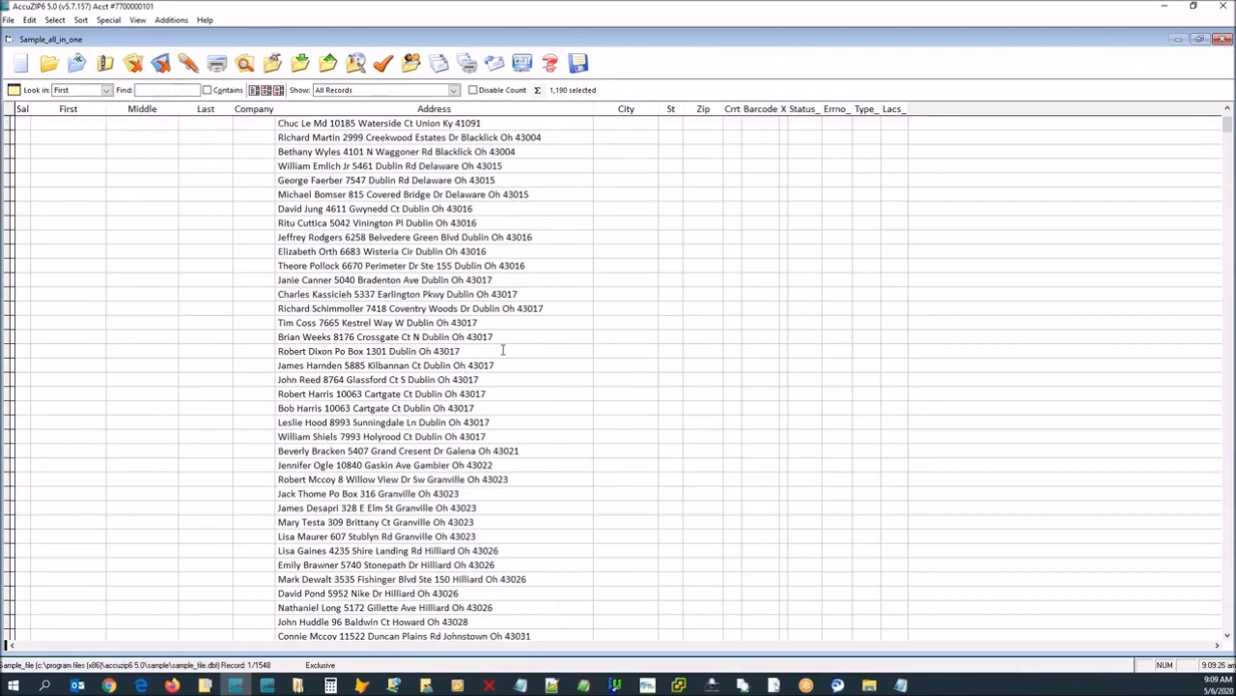
{"action": "scroll", "coordinate": [503, 349], "scroll_direction": "up", "scroll_amount": 3}
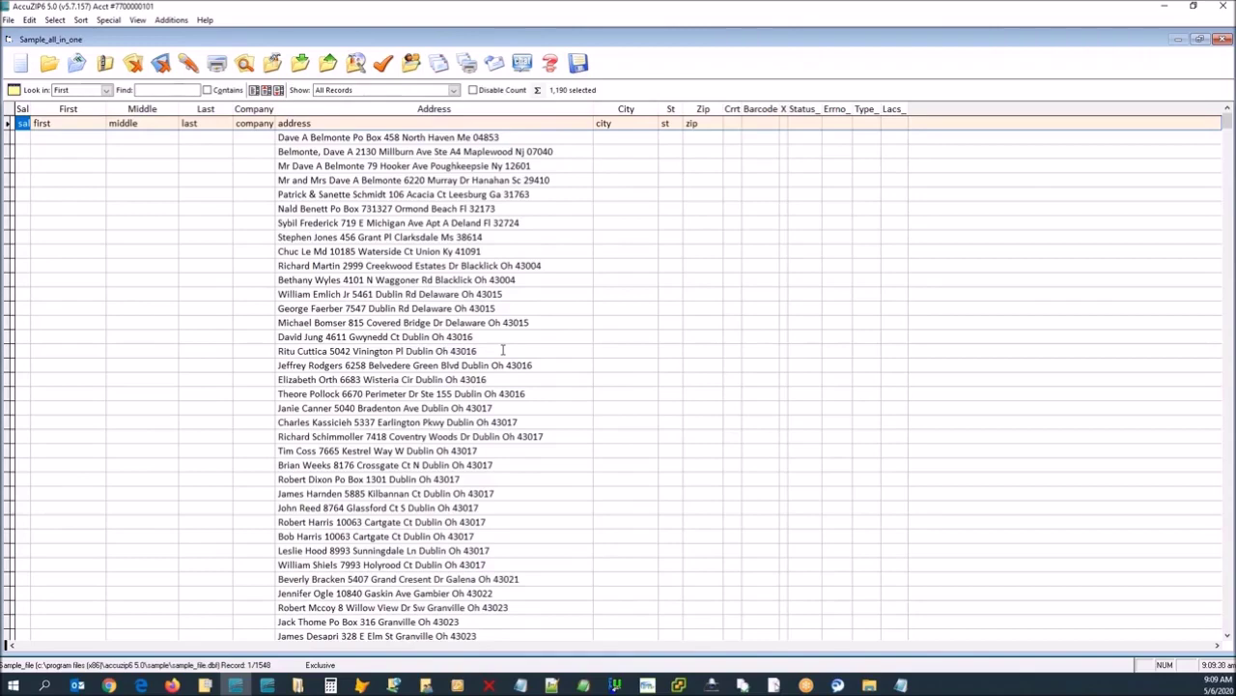
Run the saved command statement Parse Name And Address Compiled on the imported list.
{"action": "left_click", "coordinate": [273, 62]}
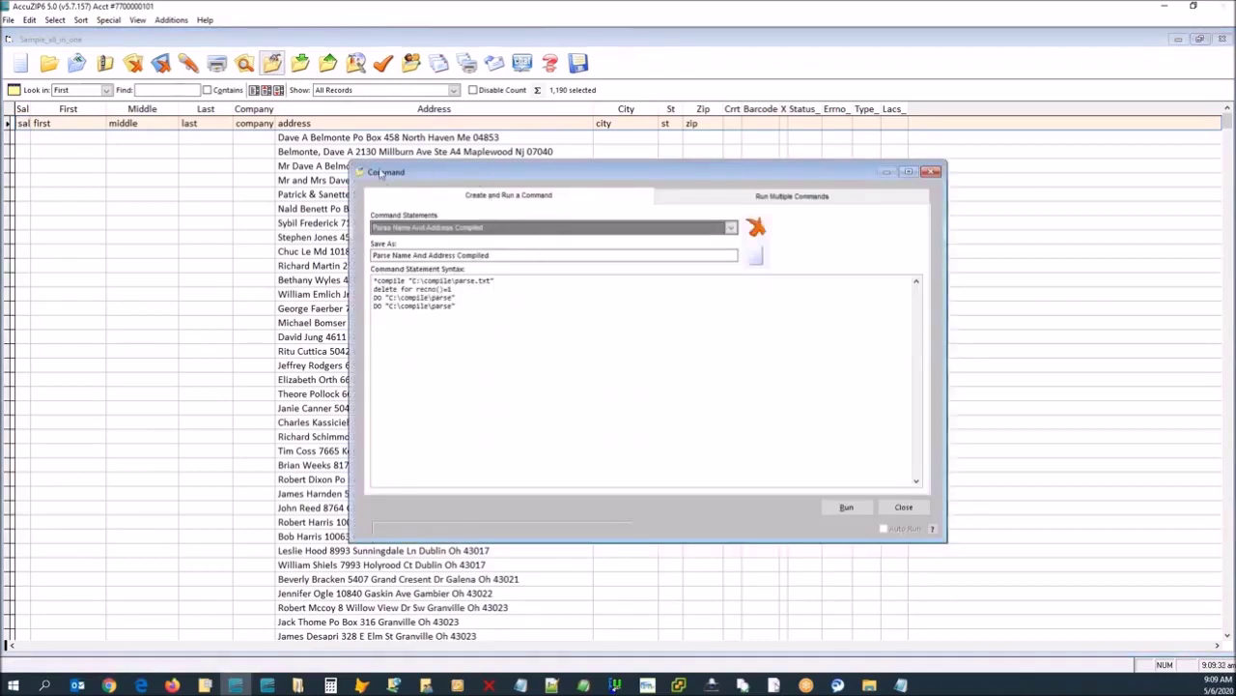
{"action": "left_click_drag", "start_coordinate": [359, 162], "coordinate": [505, 214]}
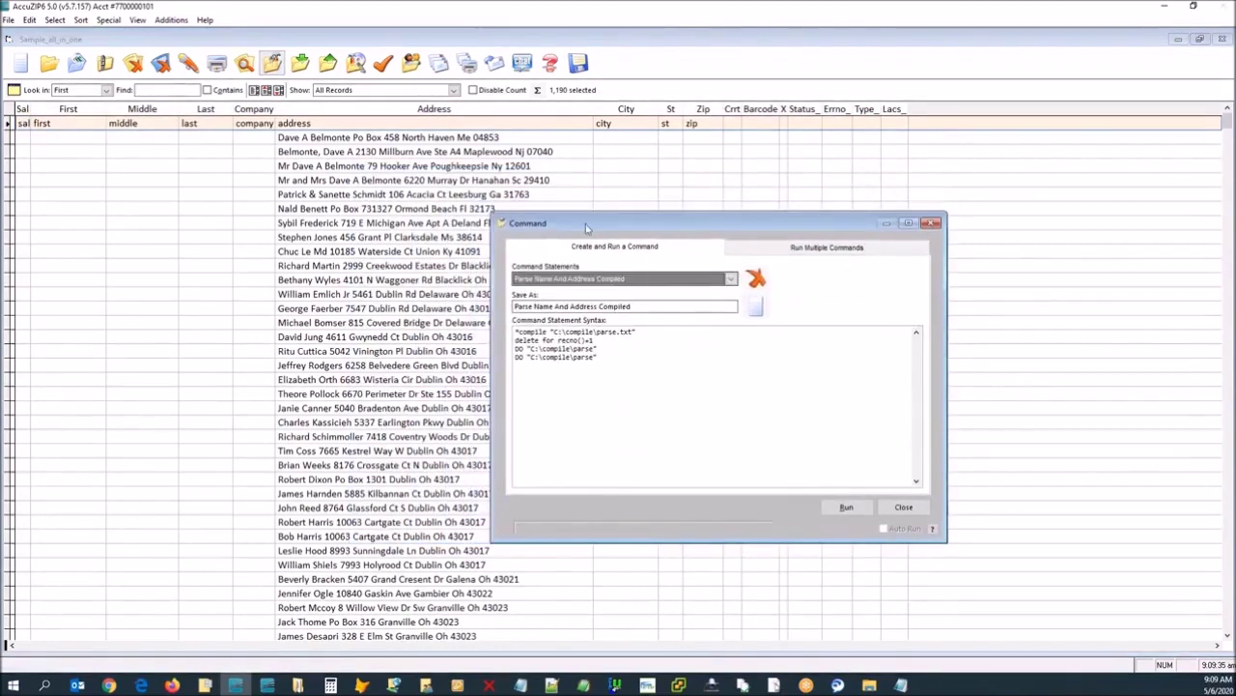
{"action": "left_click_drag", "start_coordinate": [587, 228], "coordinate": [496, 235]}
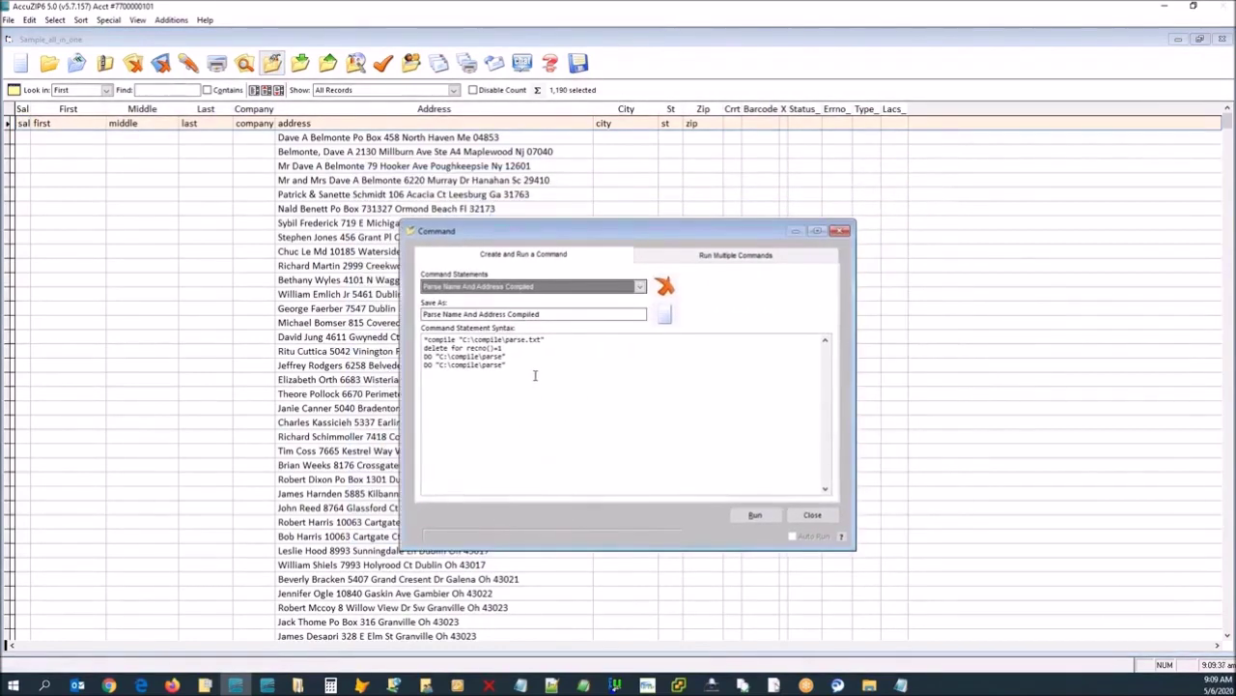
{"action": "left_click", "coordinate": [535, 374]}
{"action": "key", "text": "ctrl+a"}
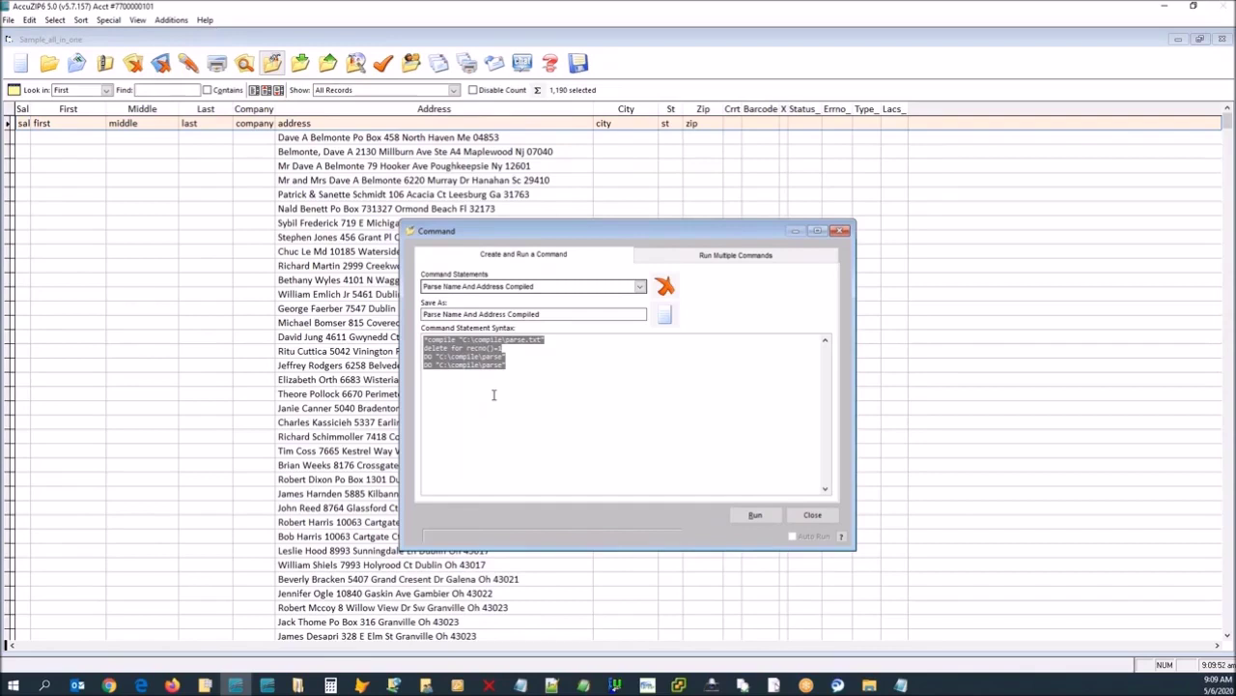
{"action": "left_click", "coordinate": [501, 358]}
{"action": "left_click_drag", "start_coordinate": [525, 363], "coordinate": [414, 338]}
{"action": "left_click_drag", "start_coordinate": [458, 234], "coordinate": [540, 269]}
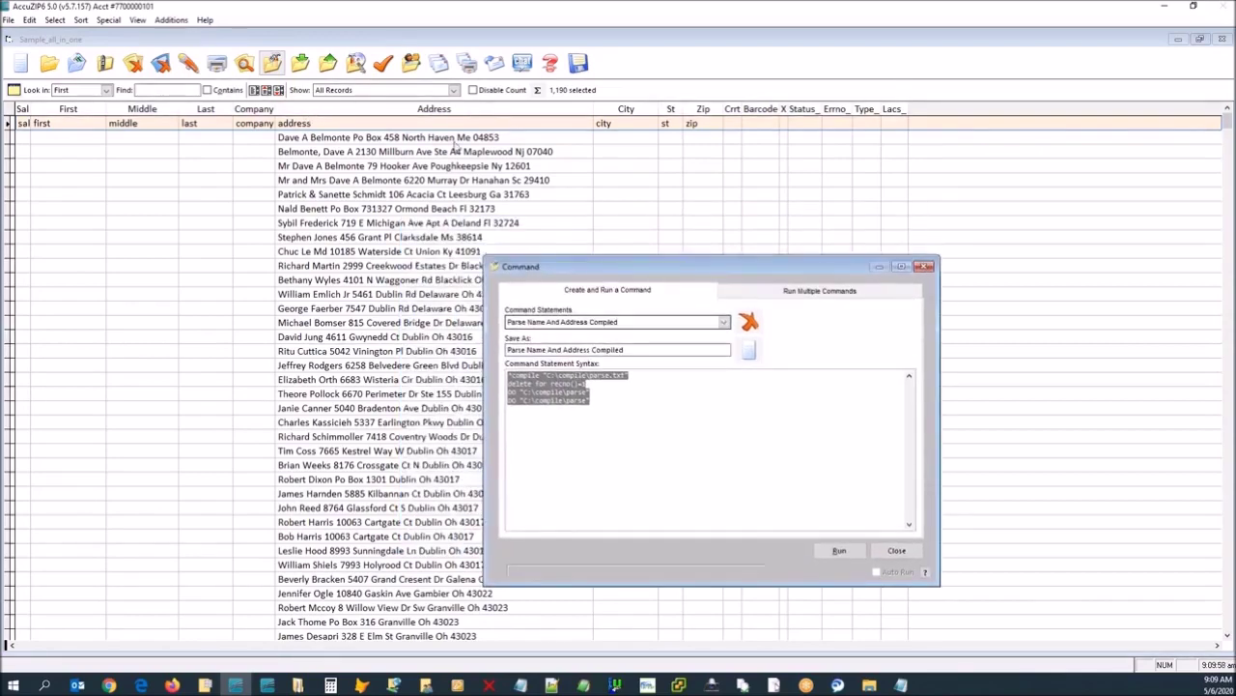
{"action": "left_click", "coordinate": [837, 551]}
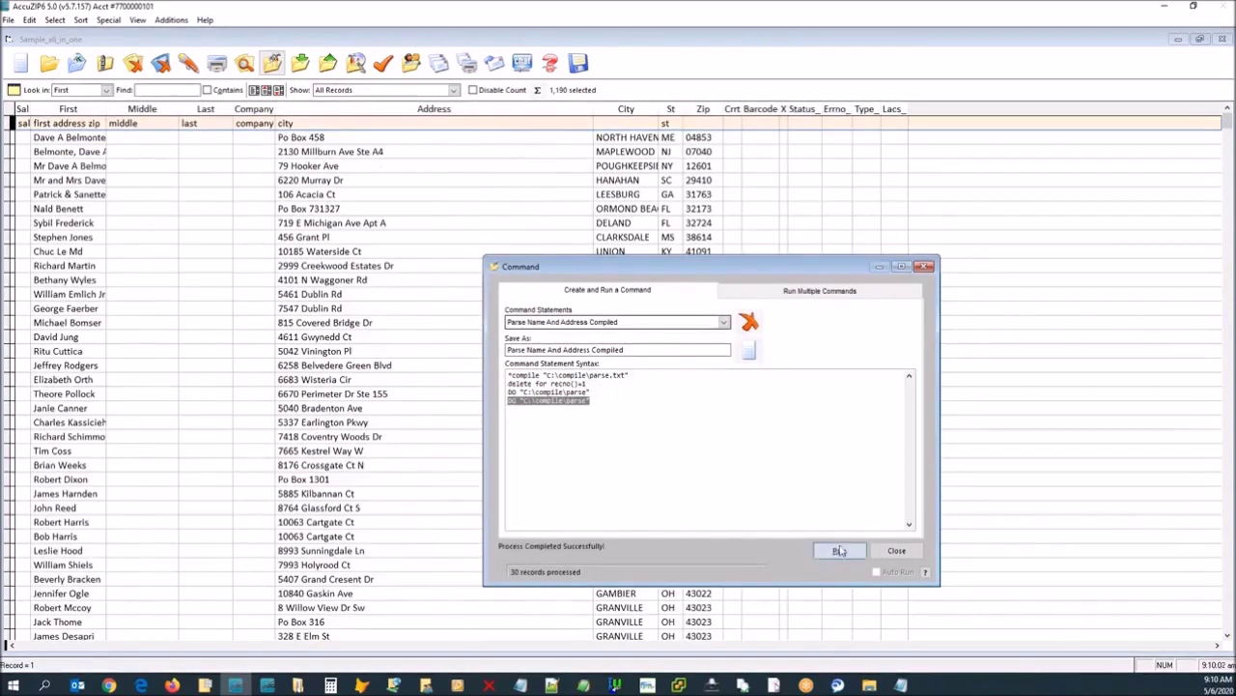
Close the command window, widen the First, Middle, Last and Zip columns, and examine the combined names in the First column.
{"action": "left_click", "coordinate": [896, 550]}
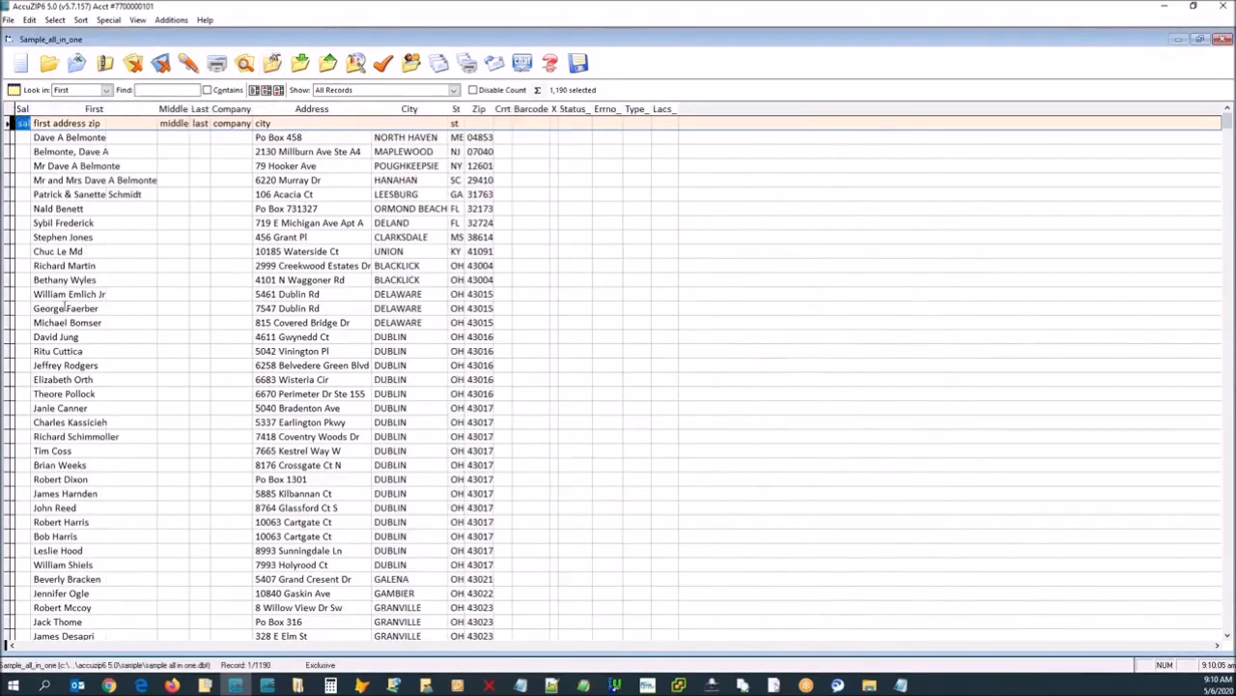
{"action": "left_click_drag", "start_coordinate": [159, 108], "coordinate": [377, 126]}
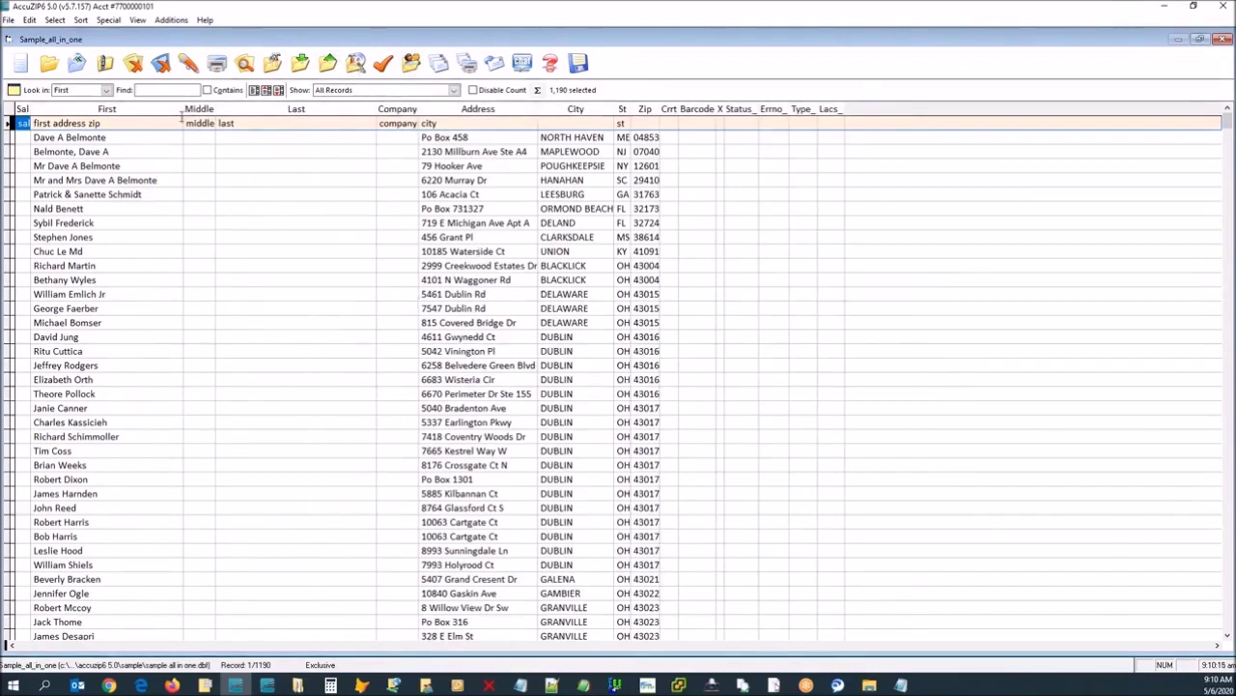
{"action": "left_click_drag", "start_coordinate": [184, 108], "coordinate": [198, 109]}
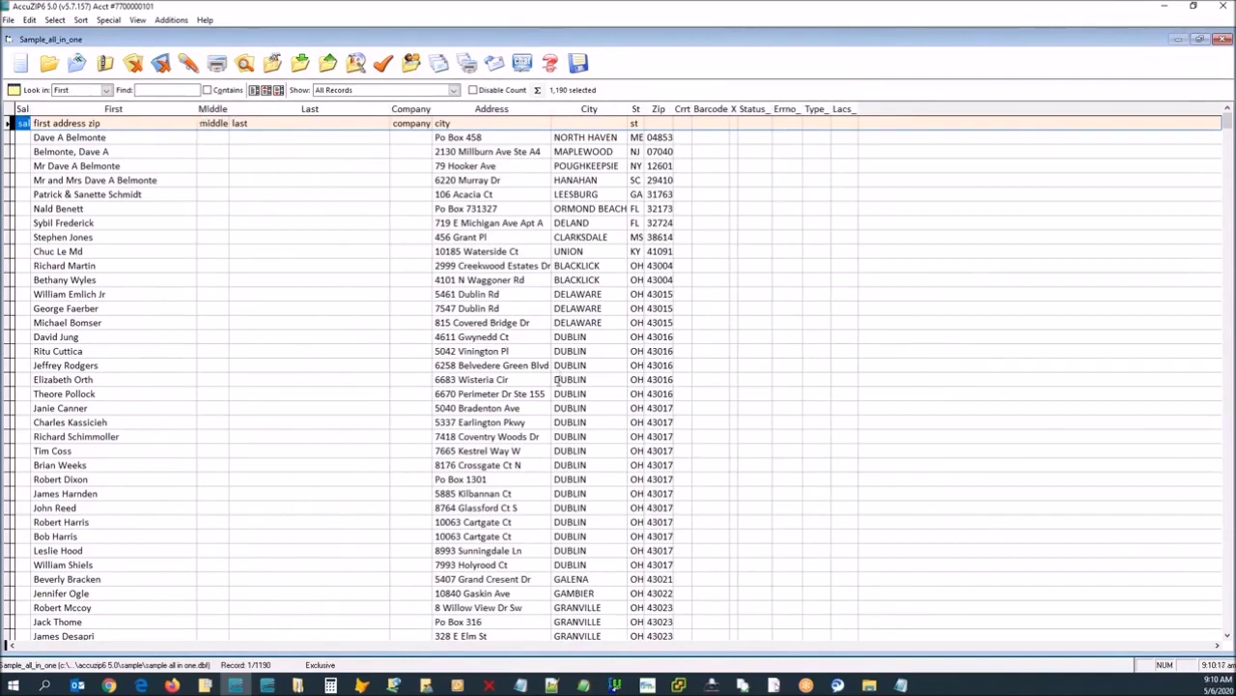
{"action": "mouse_move", "coordinate": [671, 108]}
{"action": "left_mouse_down"}
{"action": "mouse_move", "coordinate": [690, 108]}
{"action": "mouse_move", "coordinate": [651, 109]}
{"action": "left_mouse_up"}
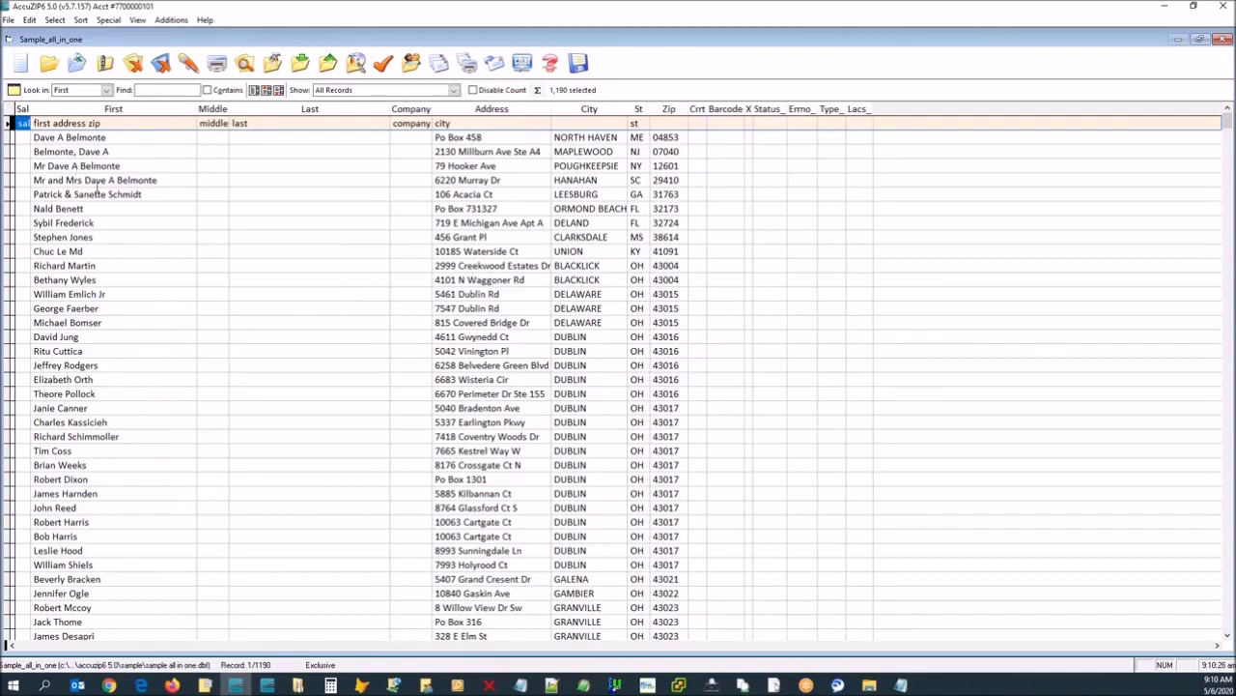
{"action": "left_click_drag", "start_coordinate": [195, 114], "coordinate": [276, 109]}
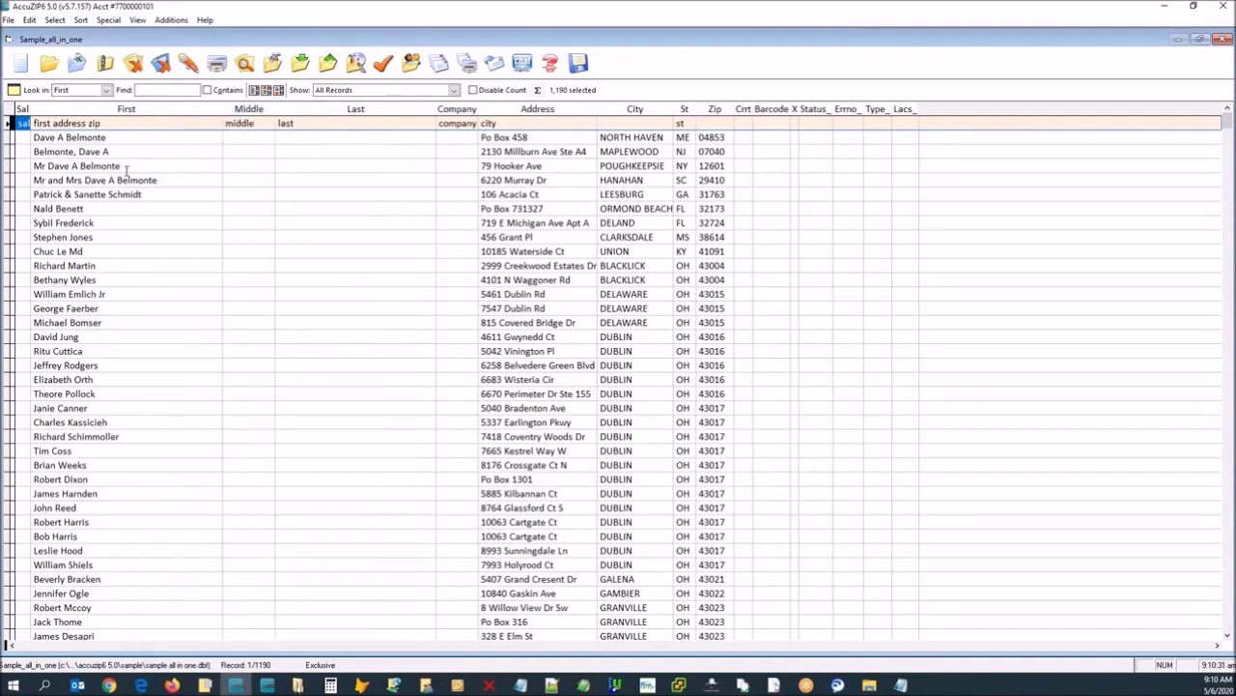
{"action": "double_click", "coordinate": [60, 137]}
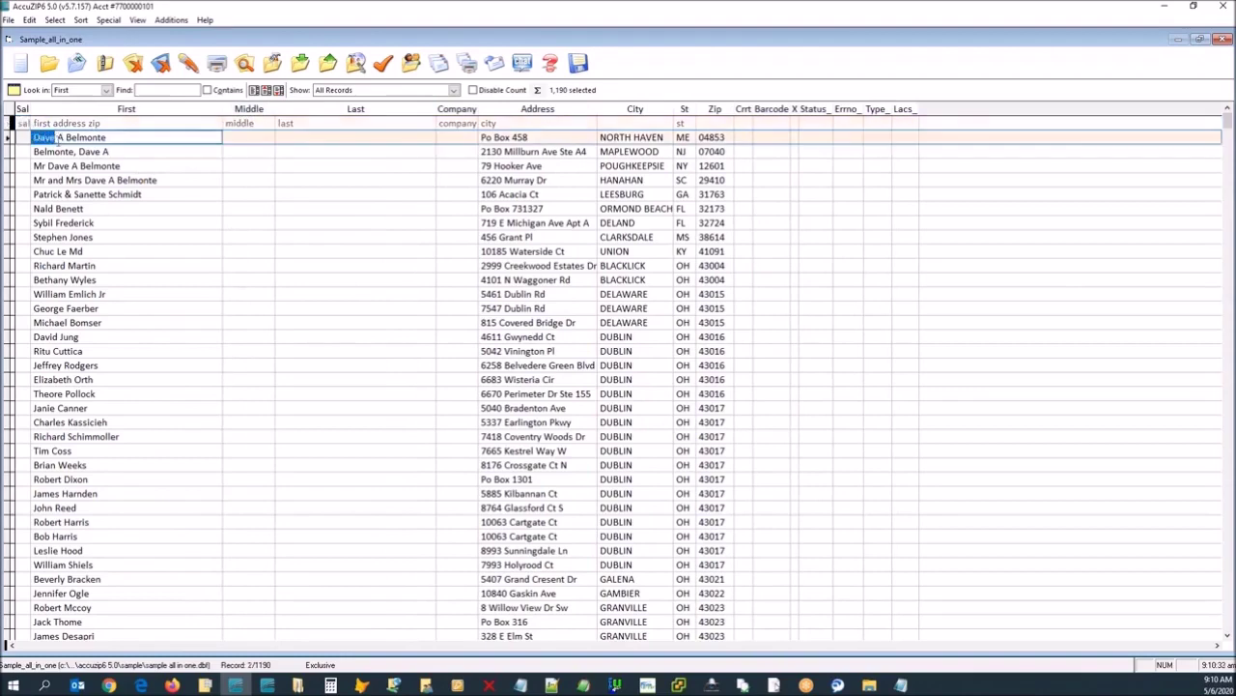
{"action": "double_click", "coordinate": [49, 152]}
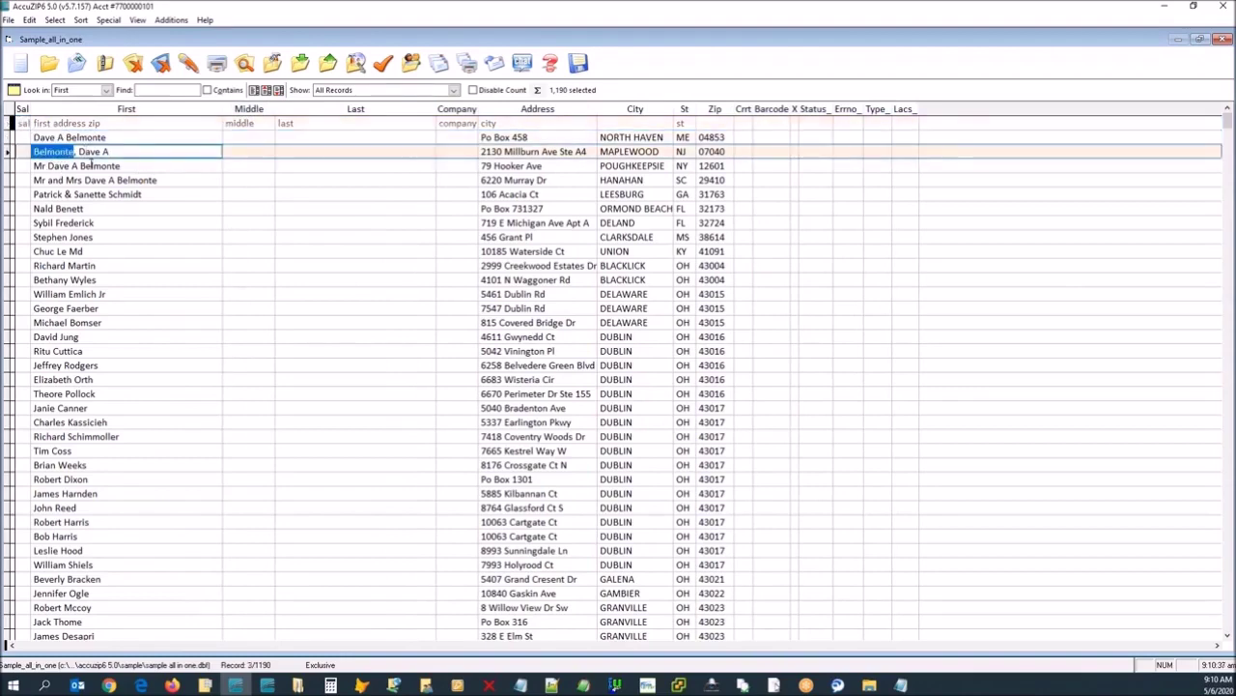
Copy the "Mr and Mrs" full name into the First field of the record below, replacing its middle initial with "and" plus a second first name.
{"action": "left_click", "coordinate": [144, 180]}
{"action": "key", "text": "ctrl+c"}
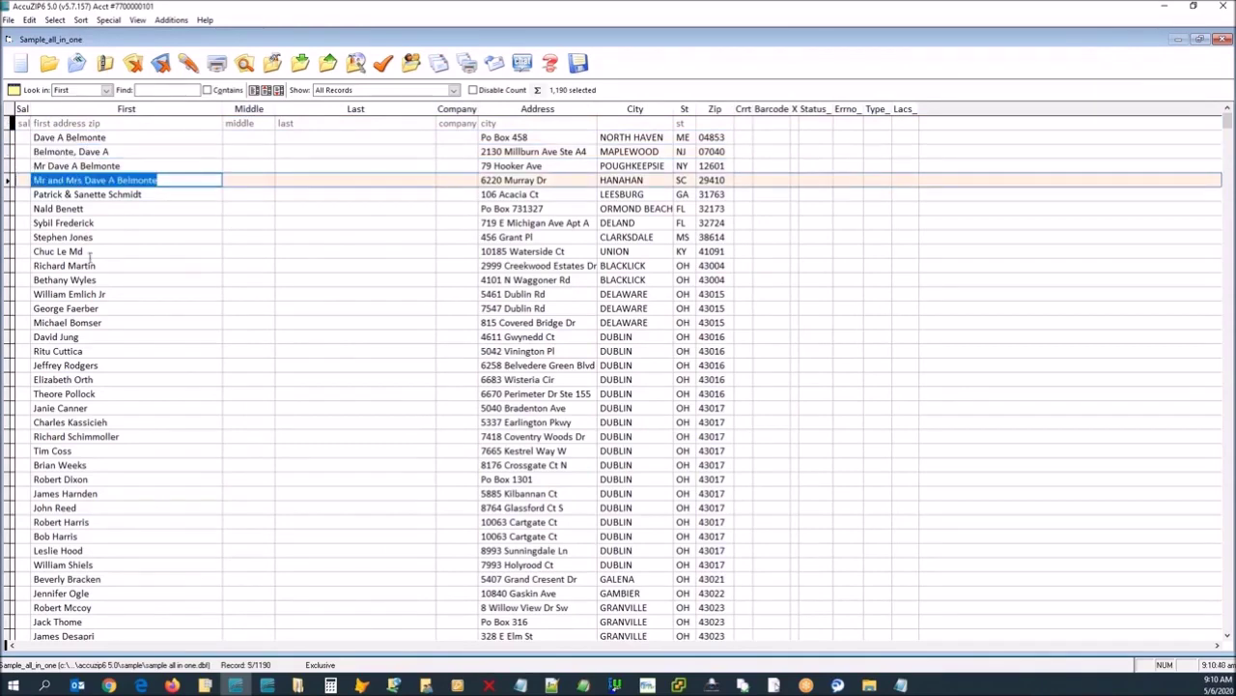
{"action": "left_click", "coordinate": [148, 193]}
{"action": "key", "text": "ctrl+v"}
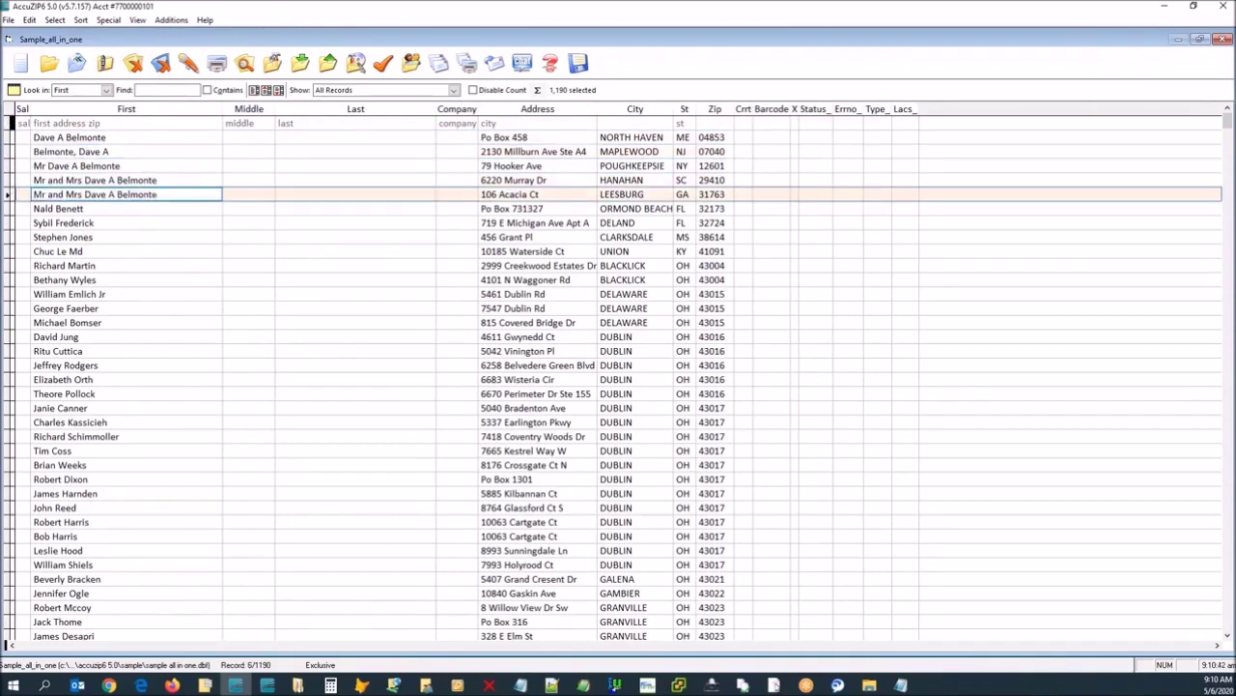
{"action": "key", "text": "BackSpace"}
{"action": "type", "text": "and"}
{"action": "type", "text": " Lizette"}
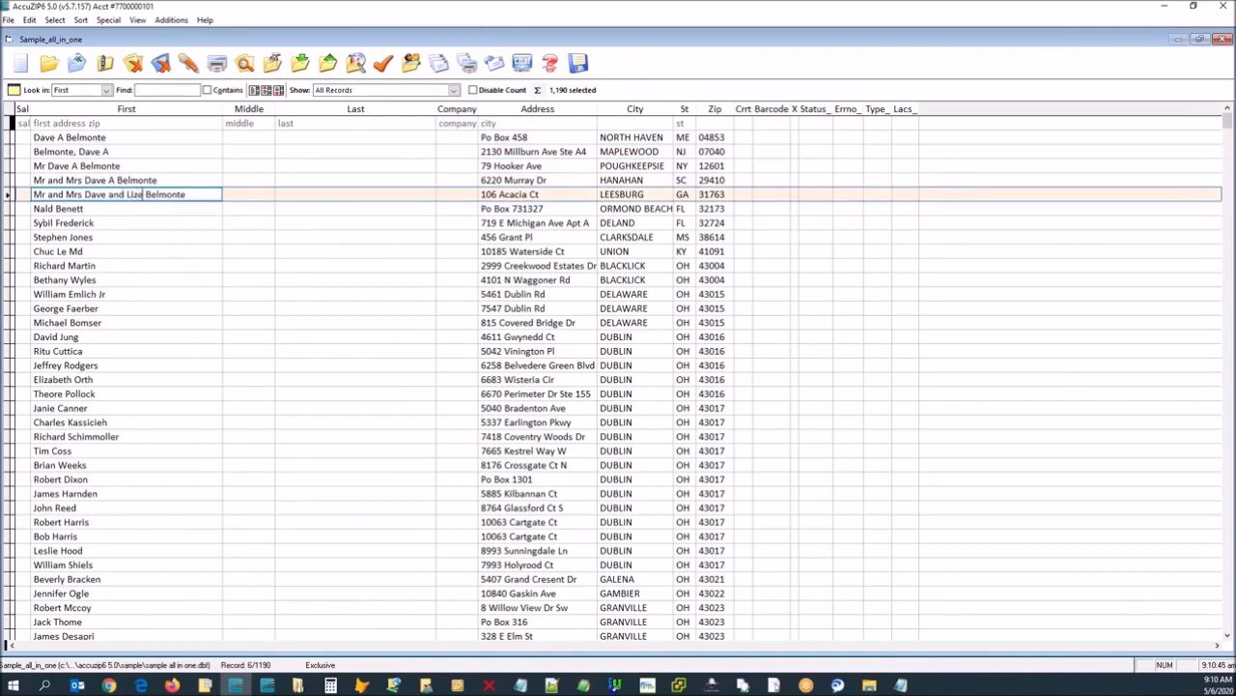
{"action": "left_click", "coordinate": [116, 290]}
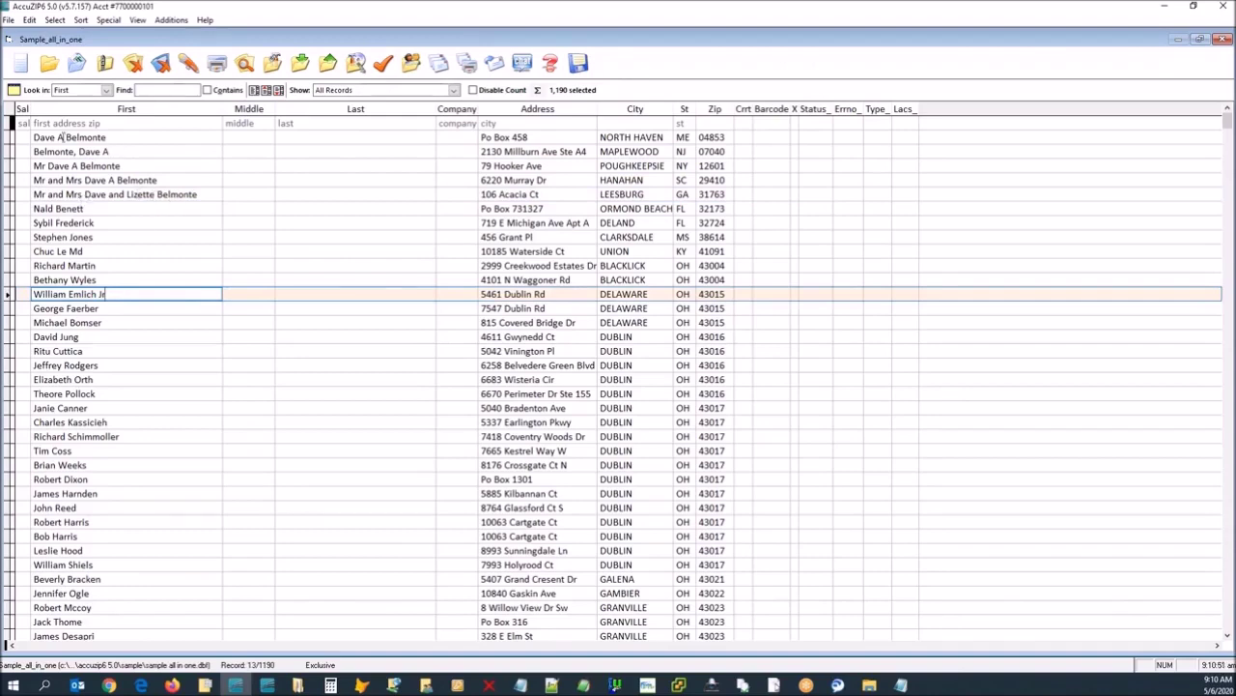
Widen the Sal column and run Parse Name to split the full names into salutation, first, middle and last name fields.
{"action": "left_click_drag", "start_coordinate": [30, 109], "coordinate": [68, 109]}
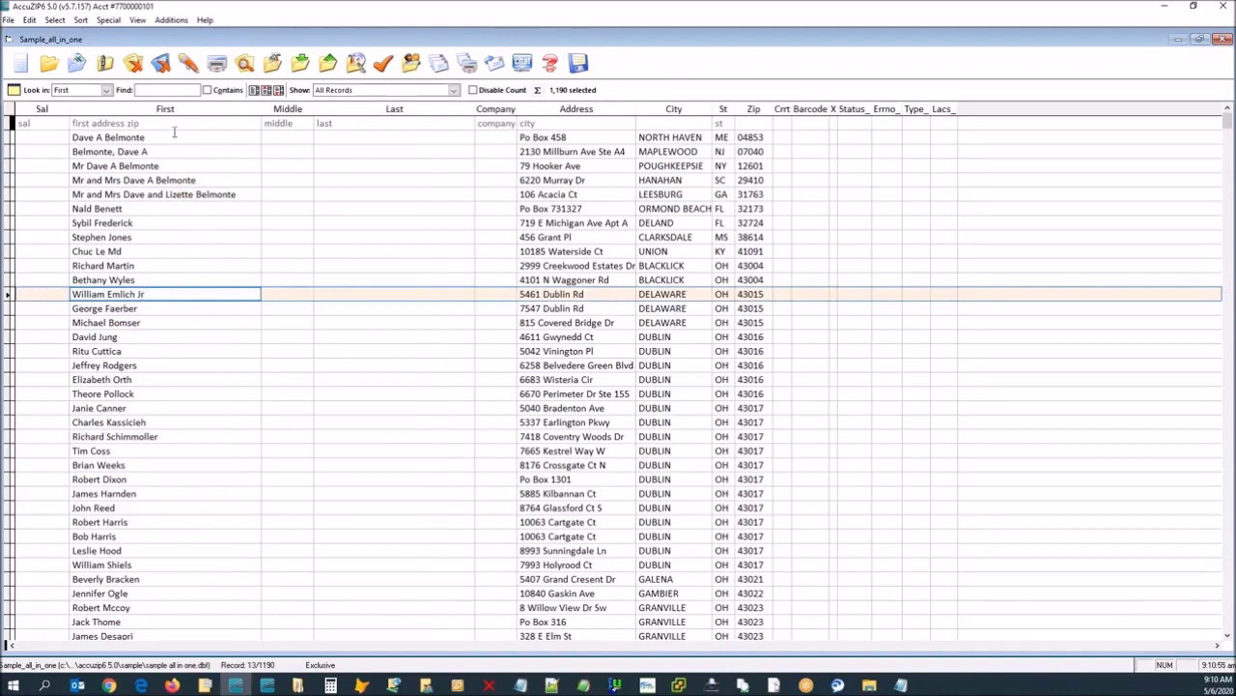
{"action": "left_click", "coordinate": [107, 20]}
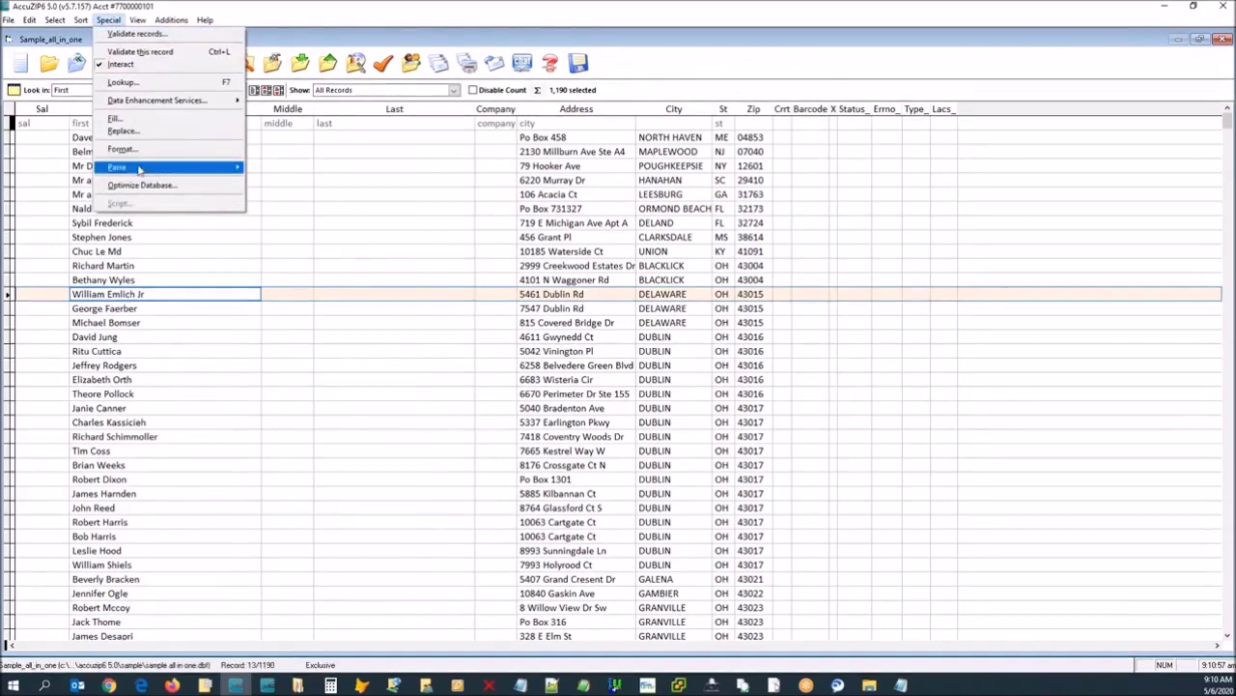
{"action": "mouse_move", "coordinate": [138, 169]}
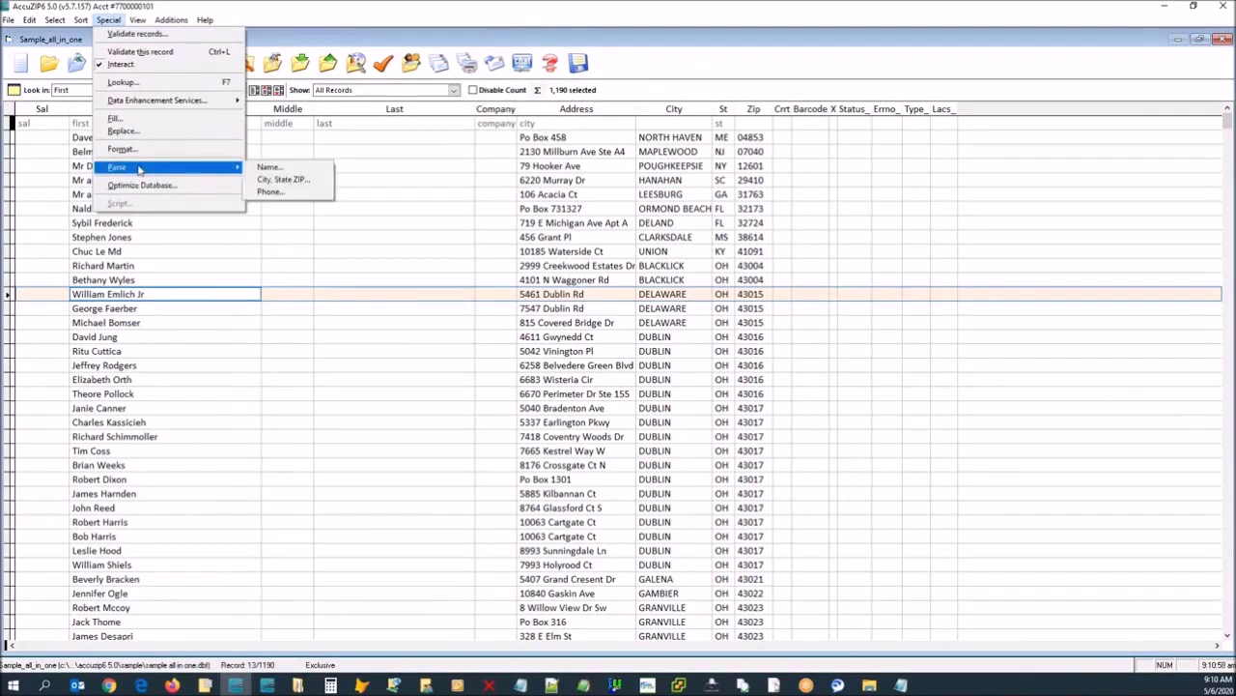
{"action": "left_click", "coordinate": [267, 168]}
{"action": "left_click", "coordinate": [748, 252]}
{"action": "left_click", "coordinate": [748, 272]}
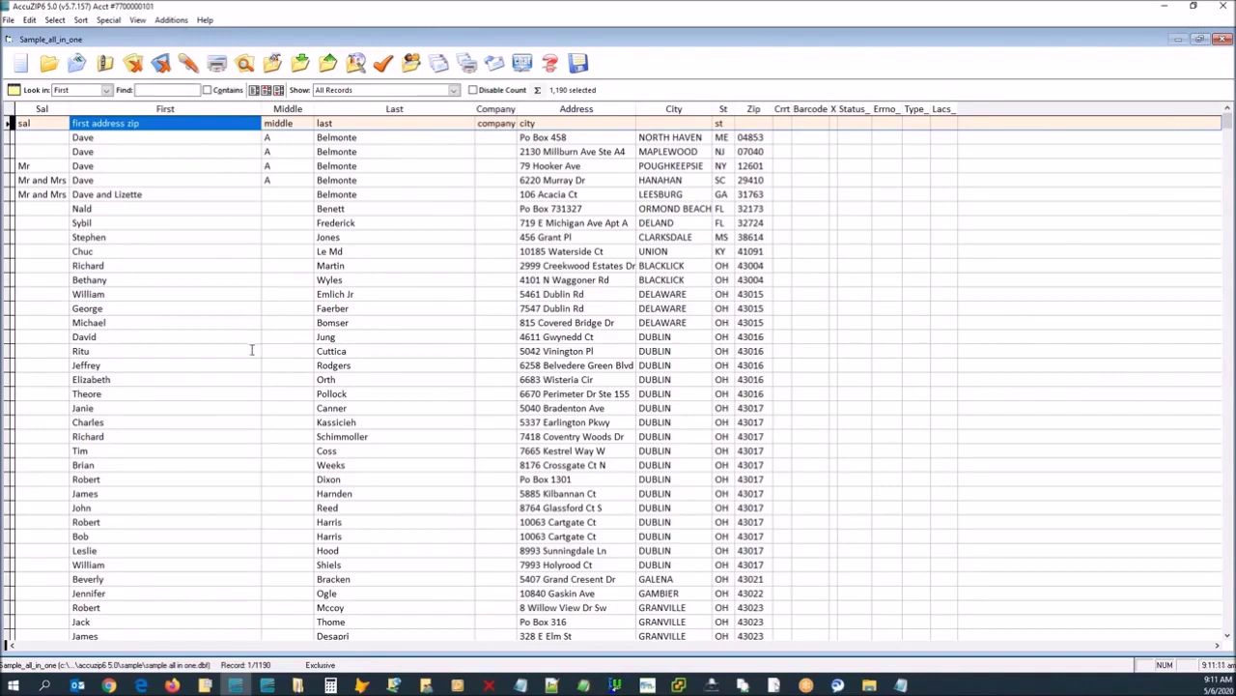
Fit all columns to their contents, slightly widen the First and Last columns, and look over the parsed names.
{"action": "left_click_drag", "start_coordinate": [69, 108], "coordinate": [83, 112]}
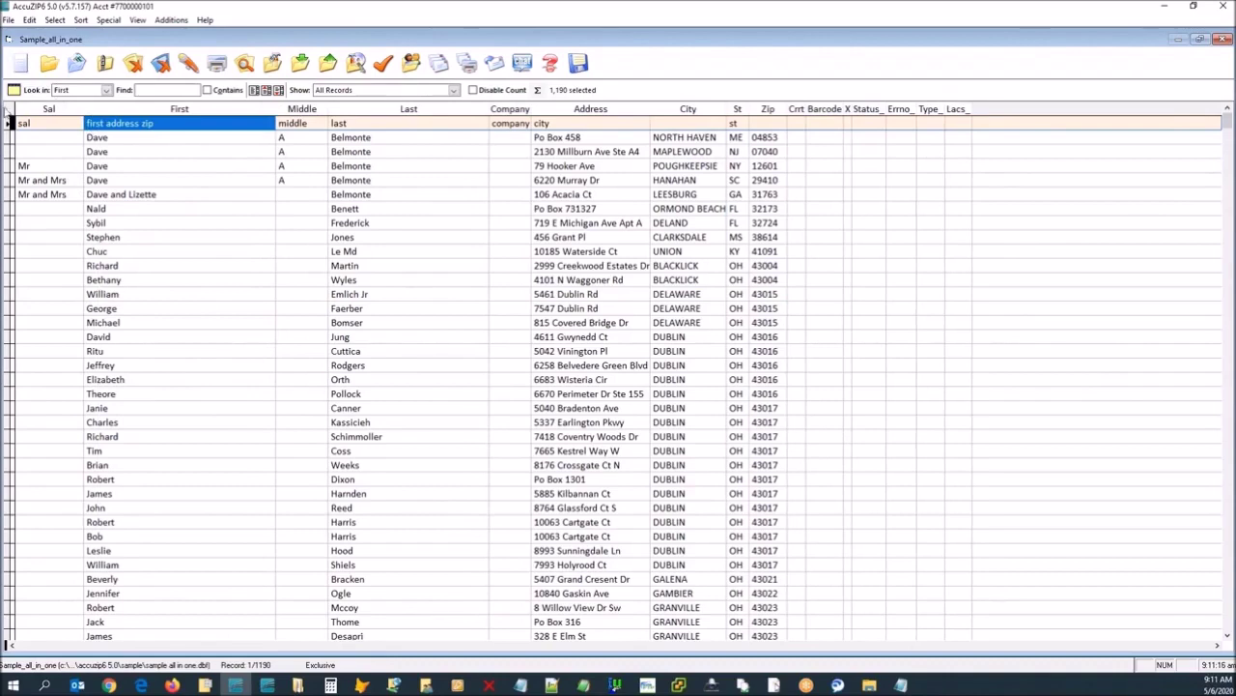
{"action": "double_click", "coordinate": [8, 113]}
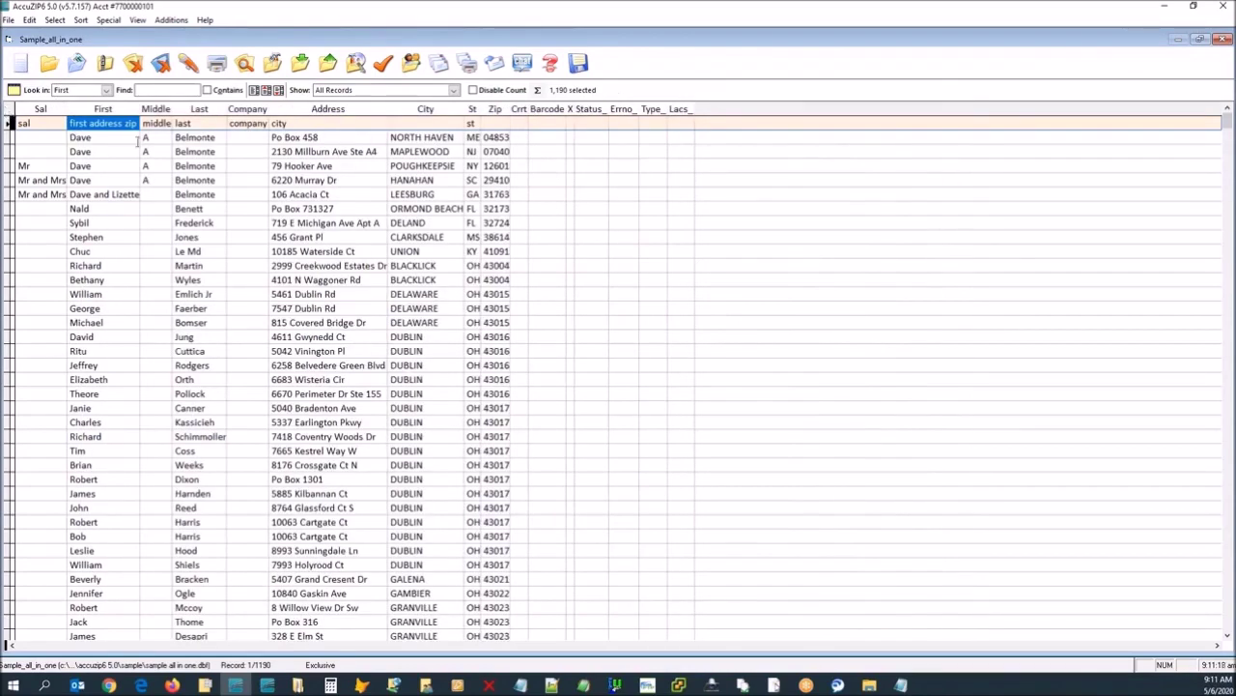
{"action": "left_click_drag", "start_coordinate": [138, 108], "coordinate": [141, 108]}
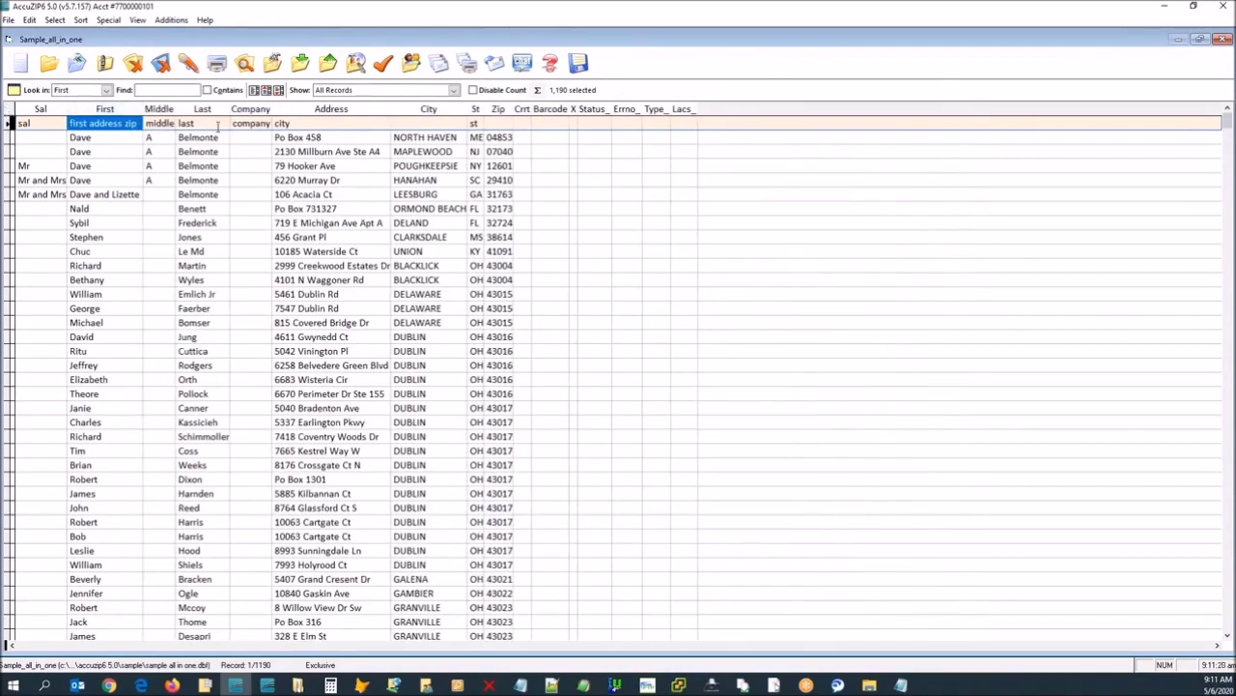
{"action": "left_click_drag", "start_coordinate": [229, 109], "coordinate": [242, 109]}
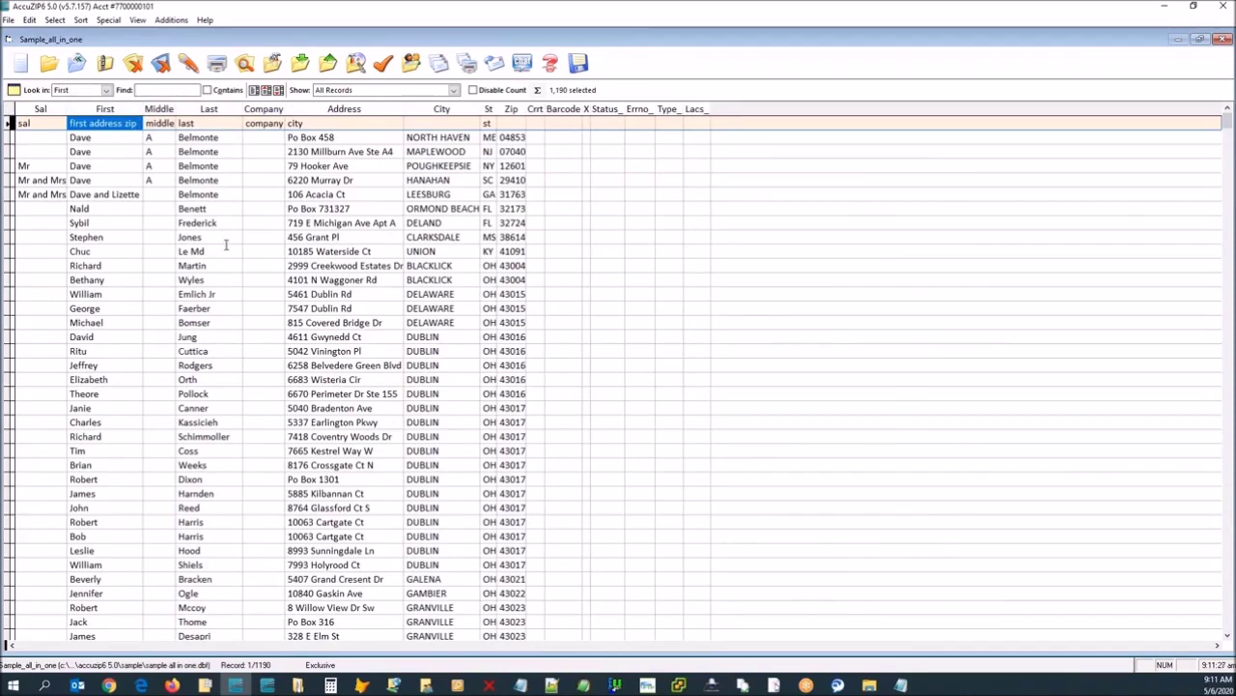
Replace the last names in the first two data records with lowercase surnames, one starting with "mc" and one containing an apostrophe.
{"action": "left_click", "coordinate": [222, 137]}
{"action": "type", "text": "mcphee"}
{"action": "key", "text": "Down"}
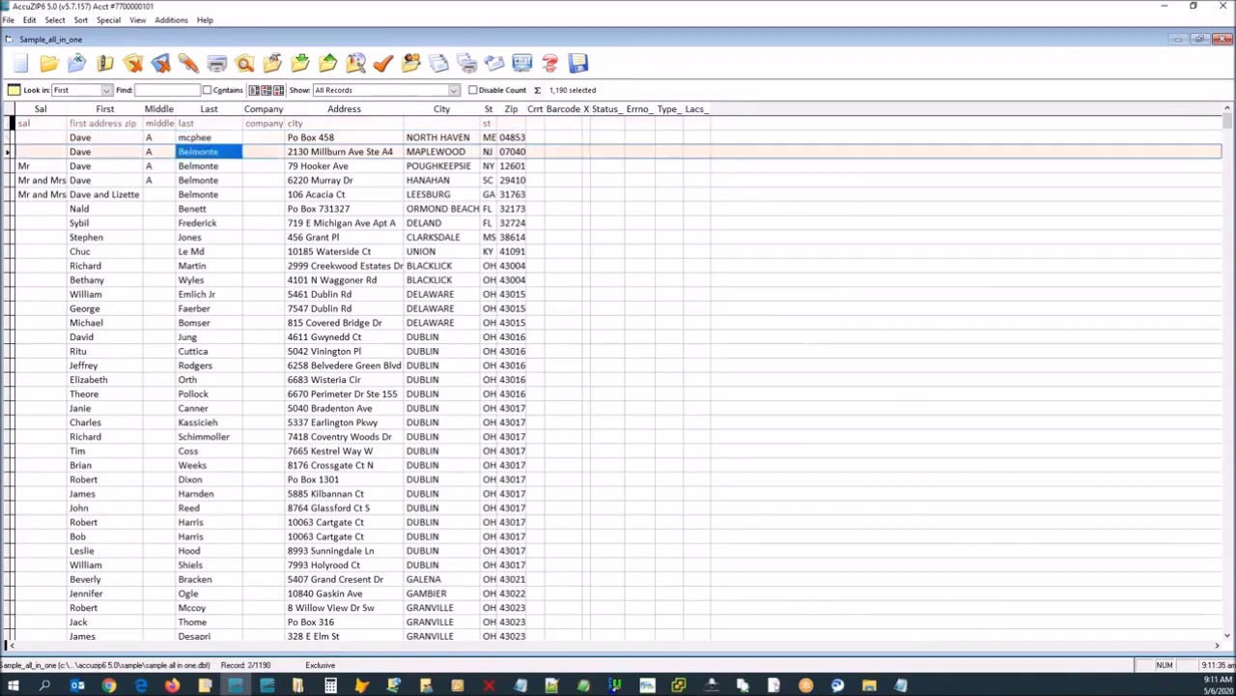
{"action": "type", "text": "c"}
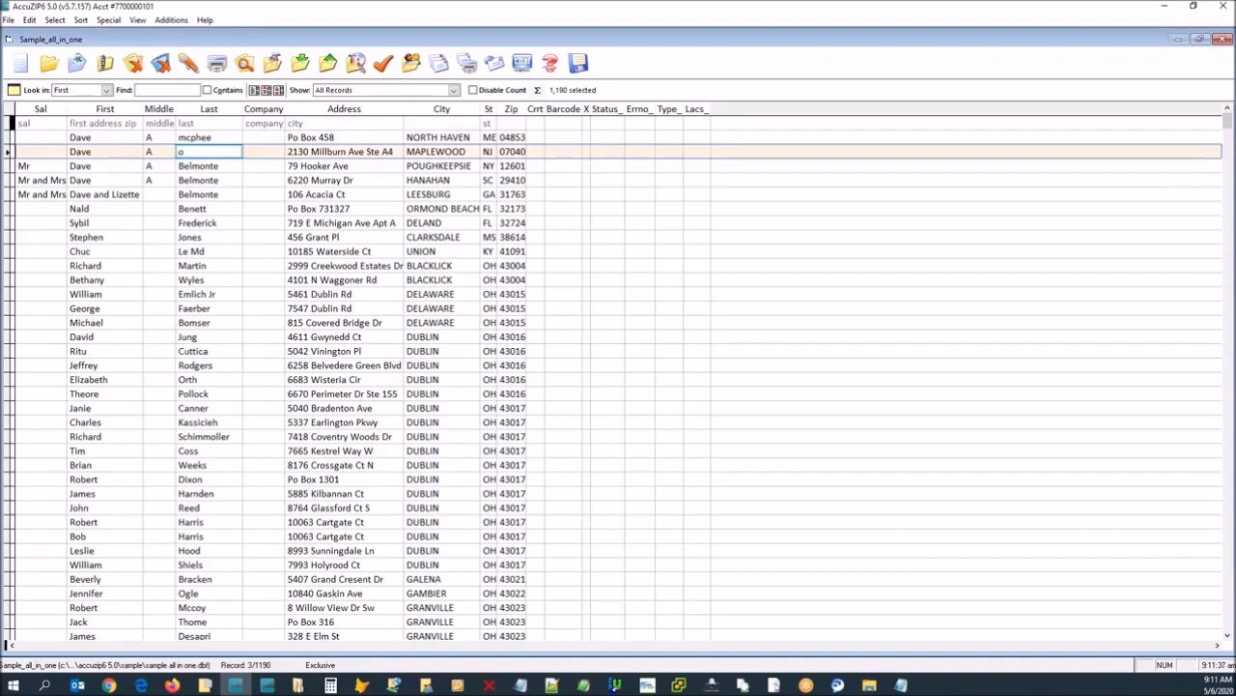
{"action": "key", "text": "BackSpace"}
{"action": "type", "text": "c"}
{"action": "type", "text": "'neil"}
{"action": "key", "text": "Down"}
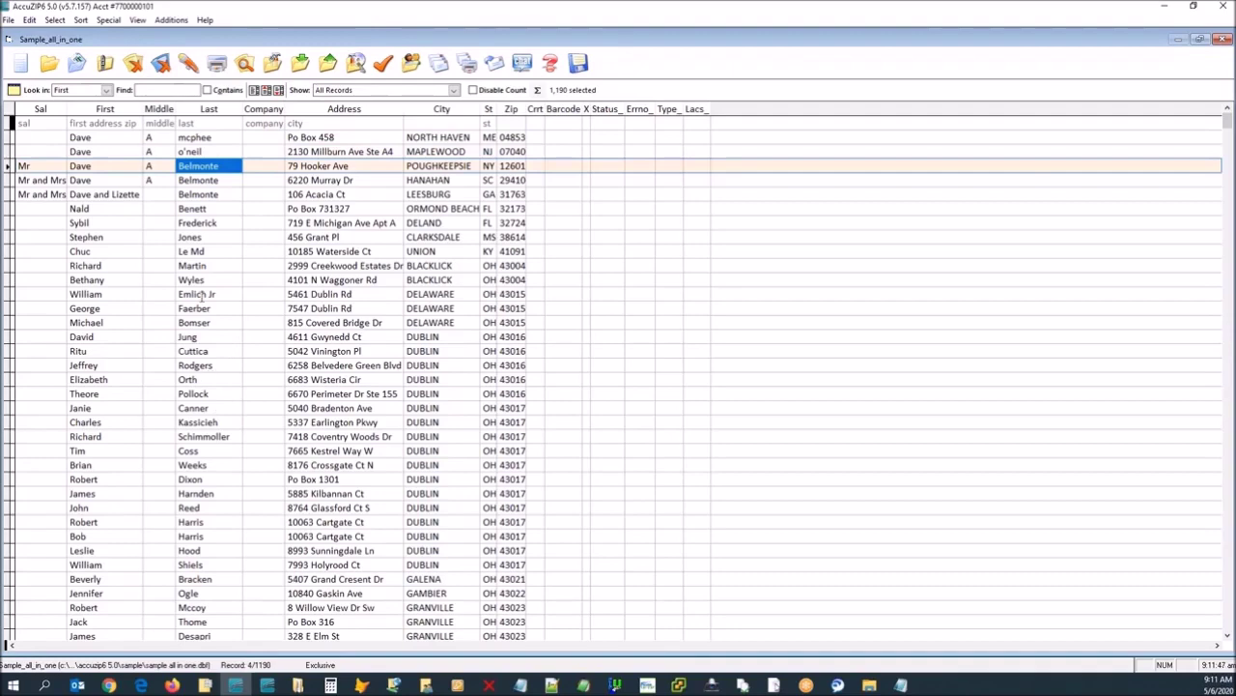
Format the Last field of all records with the Upper option, and reformat it with Mixed.
{"action": "left_click", "coordinate": [109, 20]}
{"action": "left_click", "coordinate": [124, 150]}
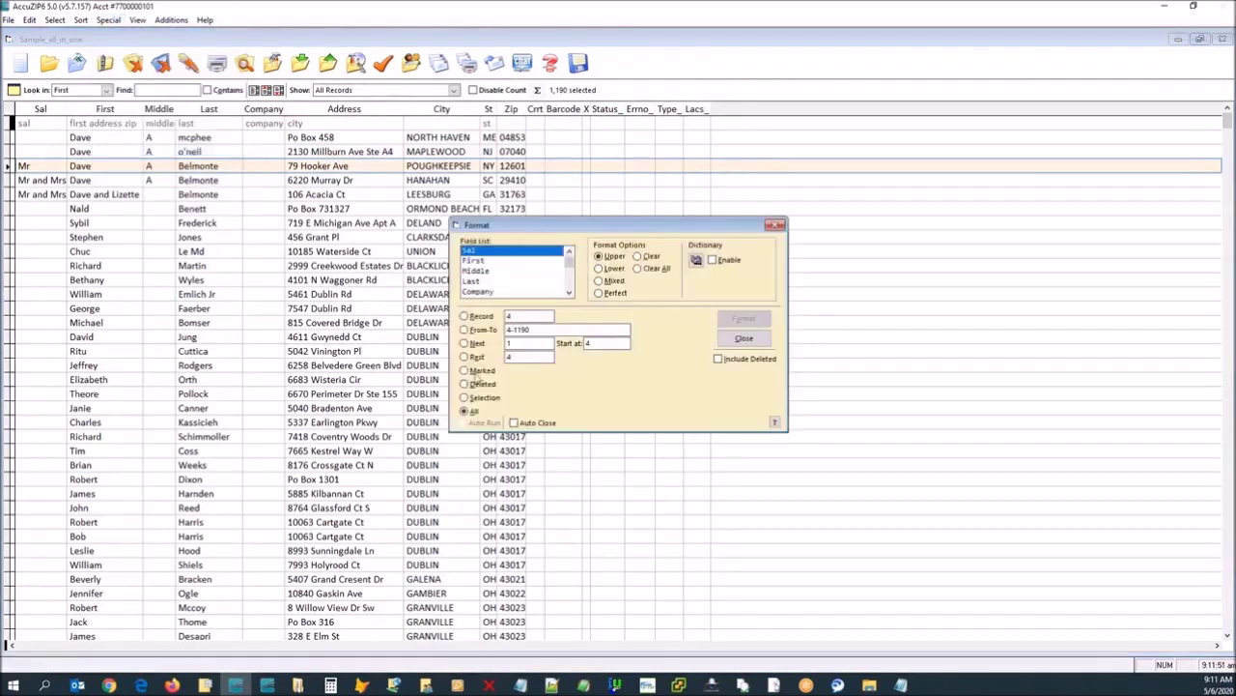
{"action": "left_click", "coordinate": [478, 282]}
{"action": "left_click", "coordinate": [731, 323]}
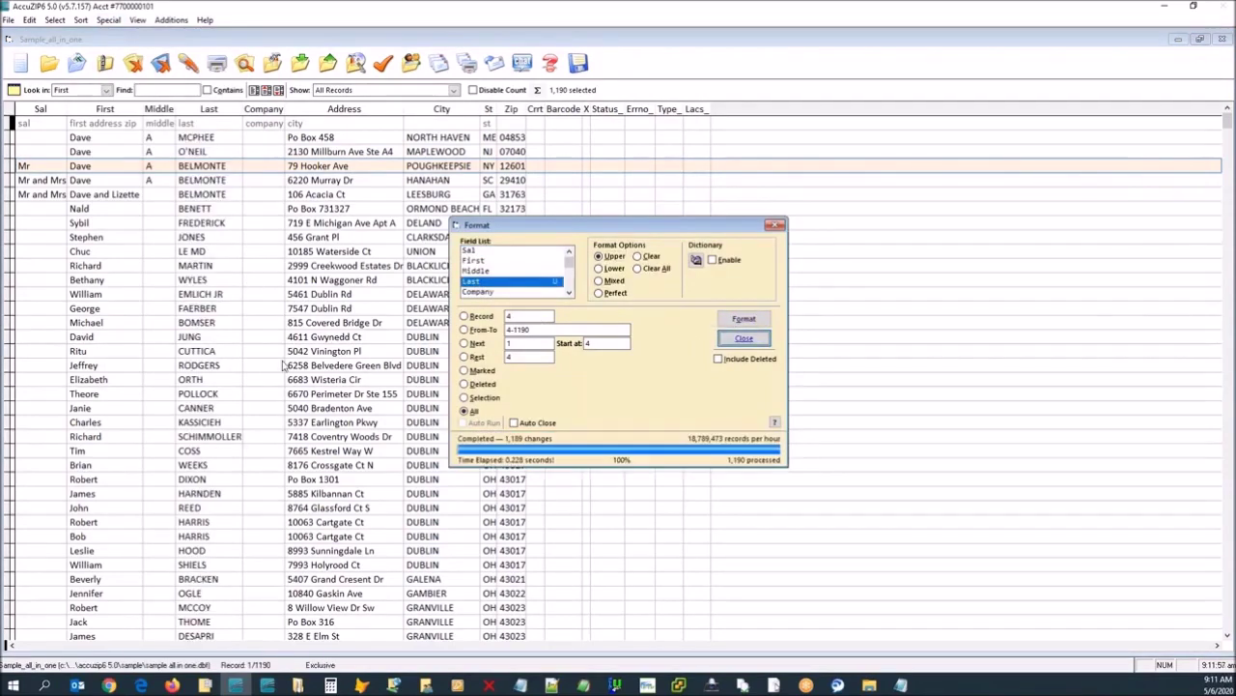
{"action": "left_click", "coordinate": [612, 280]}
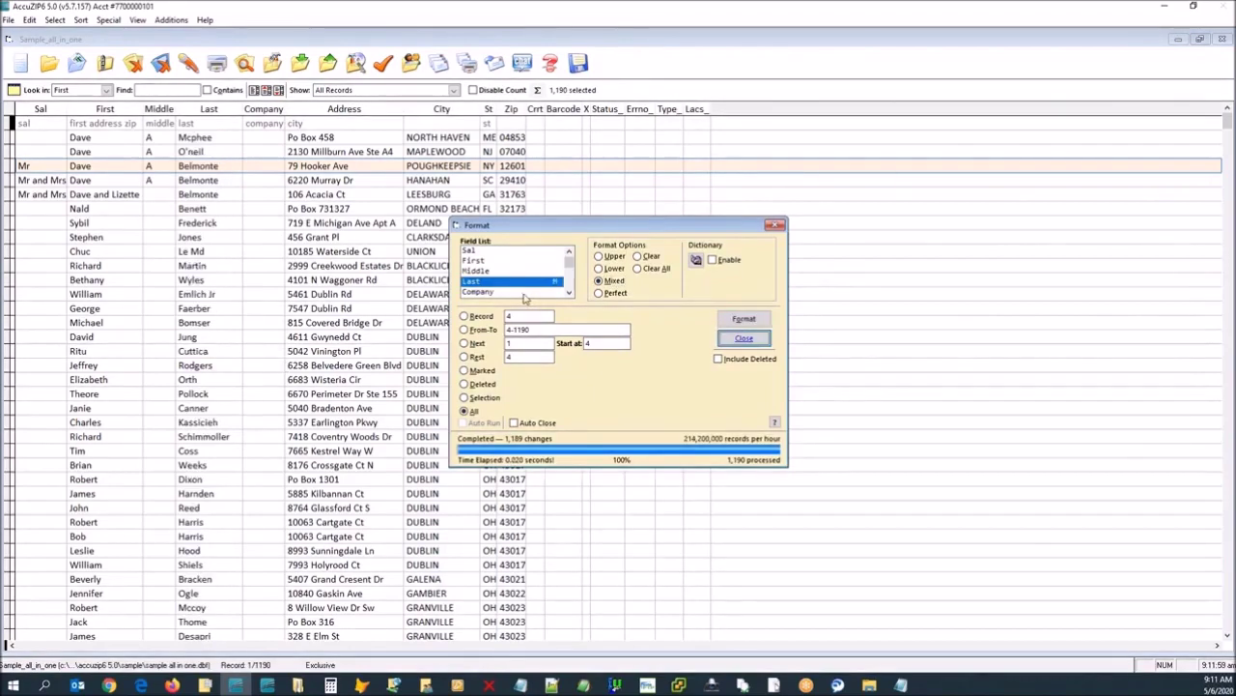
Apply the Perfect format option to the Last field of all records and check the first two surnames in the list.
{"action": "left_click", "coordinate": [598, 293]}
{"action": "left_click", "coordinate": [743, 320]}
{"action": "left_click", "coordinate": [741, 339]}
{"action": "left_click", "coordinate": [217, 138]}
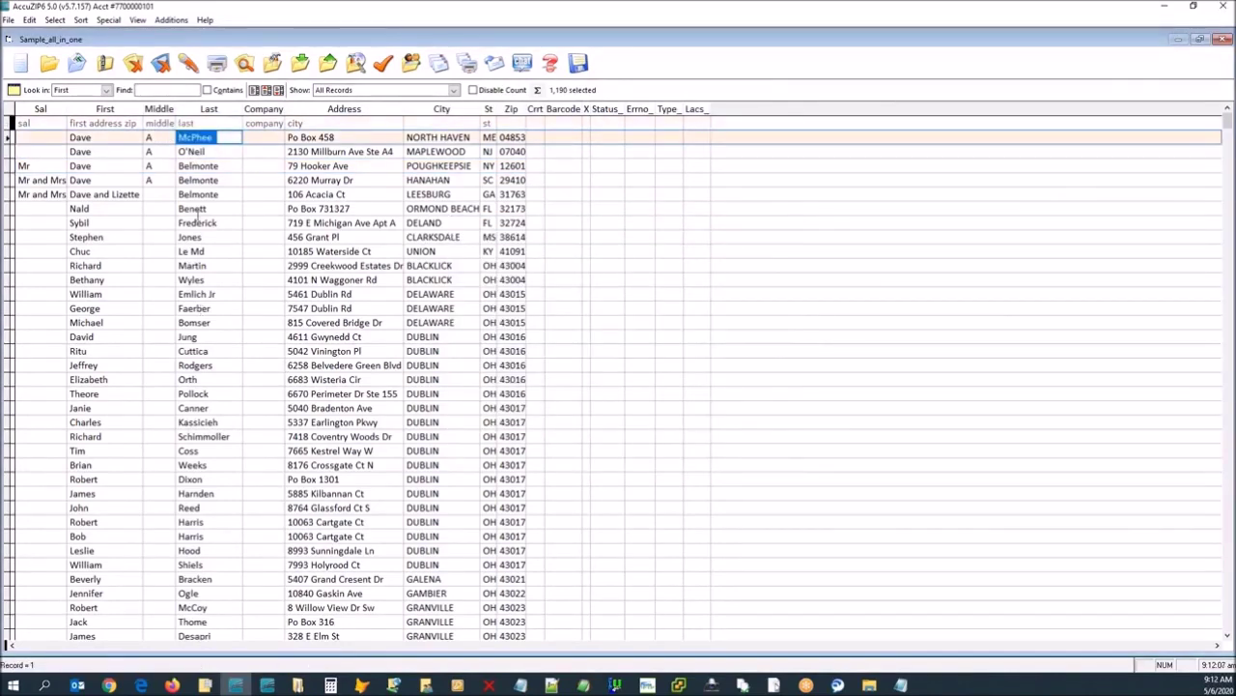
{"action": "left_click", "coordinate": [206, 151]}
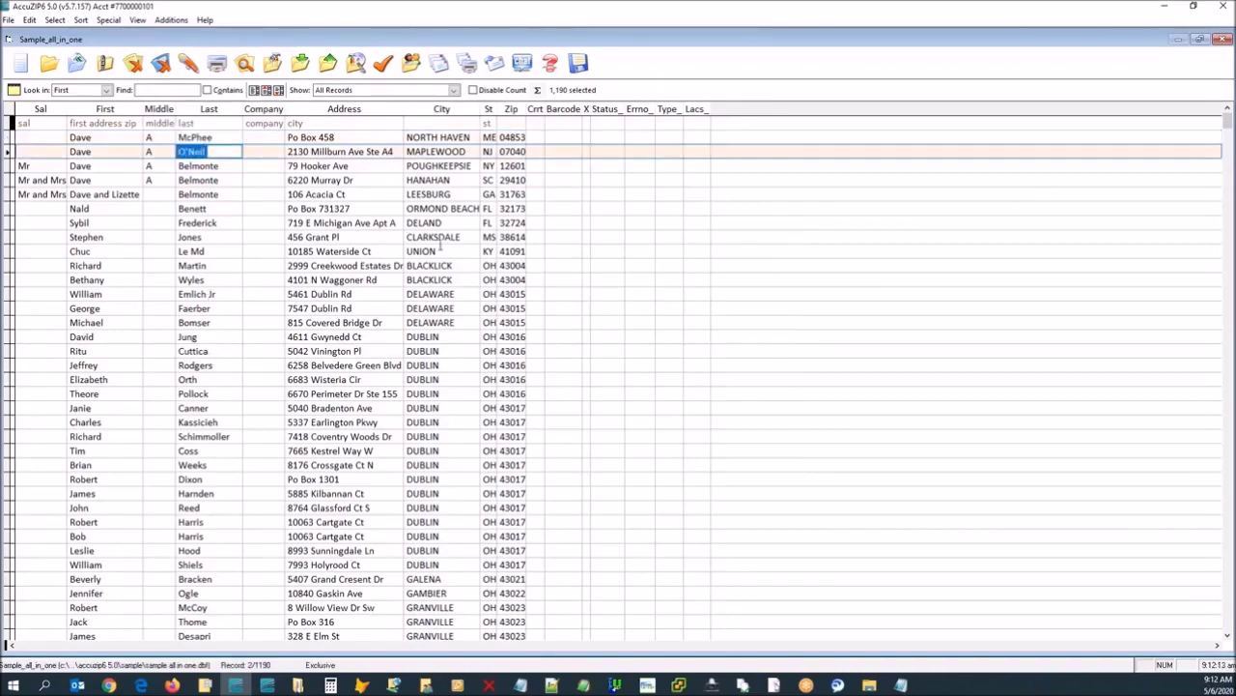
Fit all columns to their contents, widen the Zip column, and remove the leading zero from the first data record's ZIP code.
{"action": "double_click", "coordinate": [11, 111]}
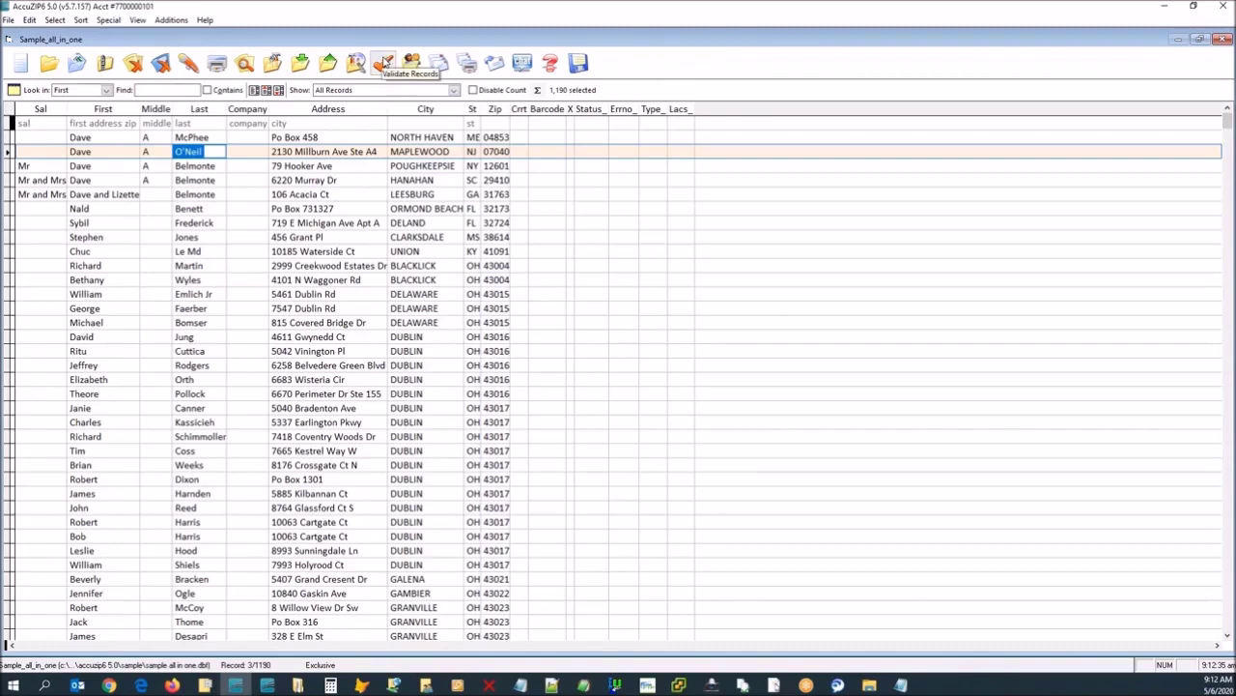
{"action": "left_click_drag", "start_coordinate": [510, 114], "coordinate": [560, 116]}
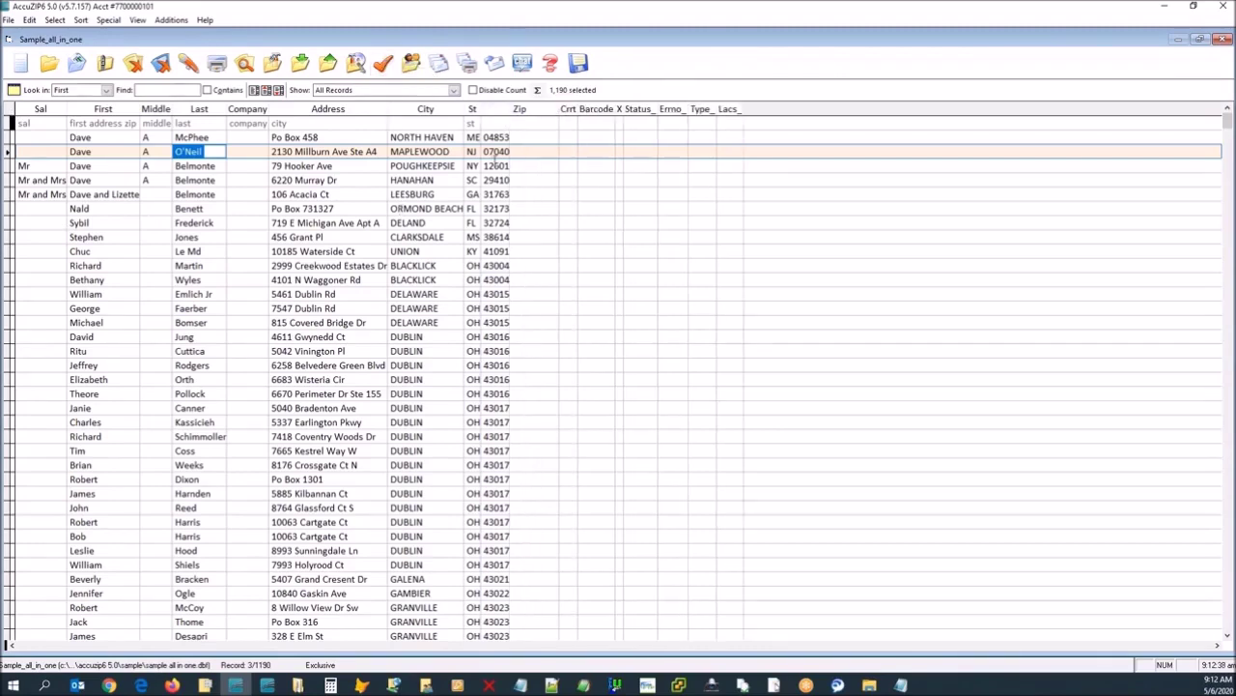
{"action": "left_click_drag", "start_coordinate": [489, 137], "coordinate": [480, 137]}
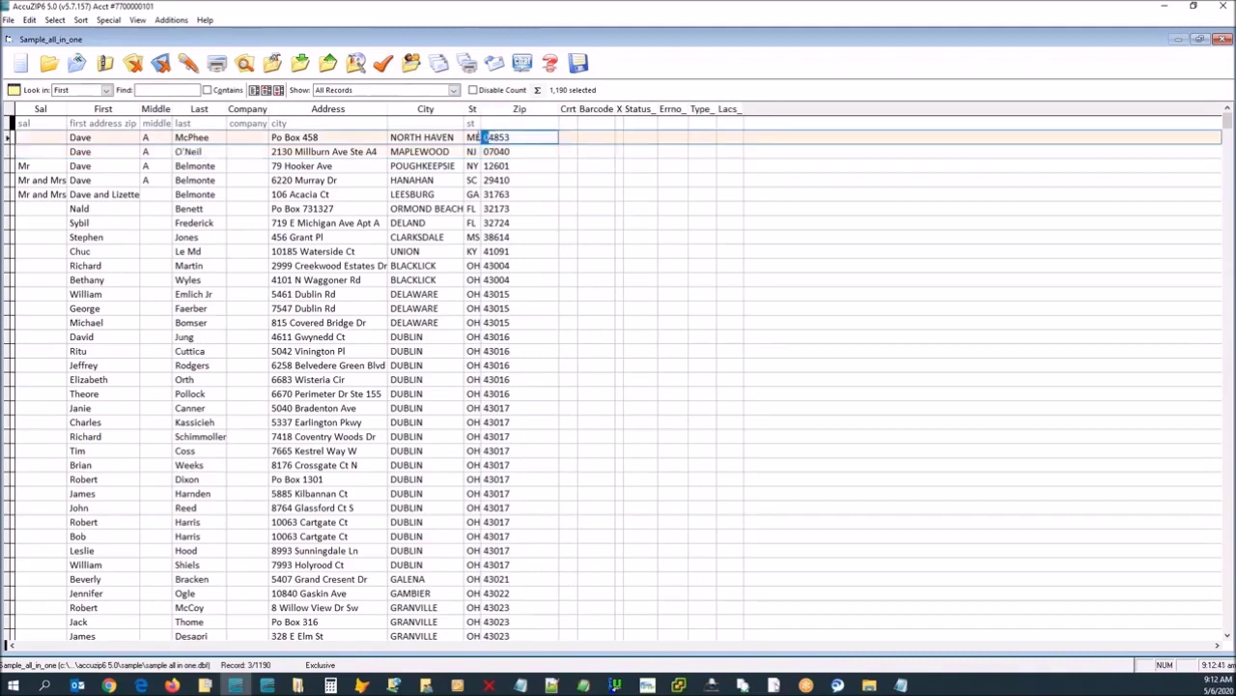
{"action": "key", "text": "BackSpace"}
Add an extra "o" to the third data record's street name and spell out "Drive" in the fourth record's address, with the Address column widened.
{"action": "left_click", "coordinate": [299, 167]}
{"action": "type", "text": "o"}
{"action": "left_click", "coordinate": [346, 180]}
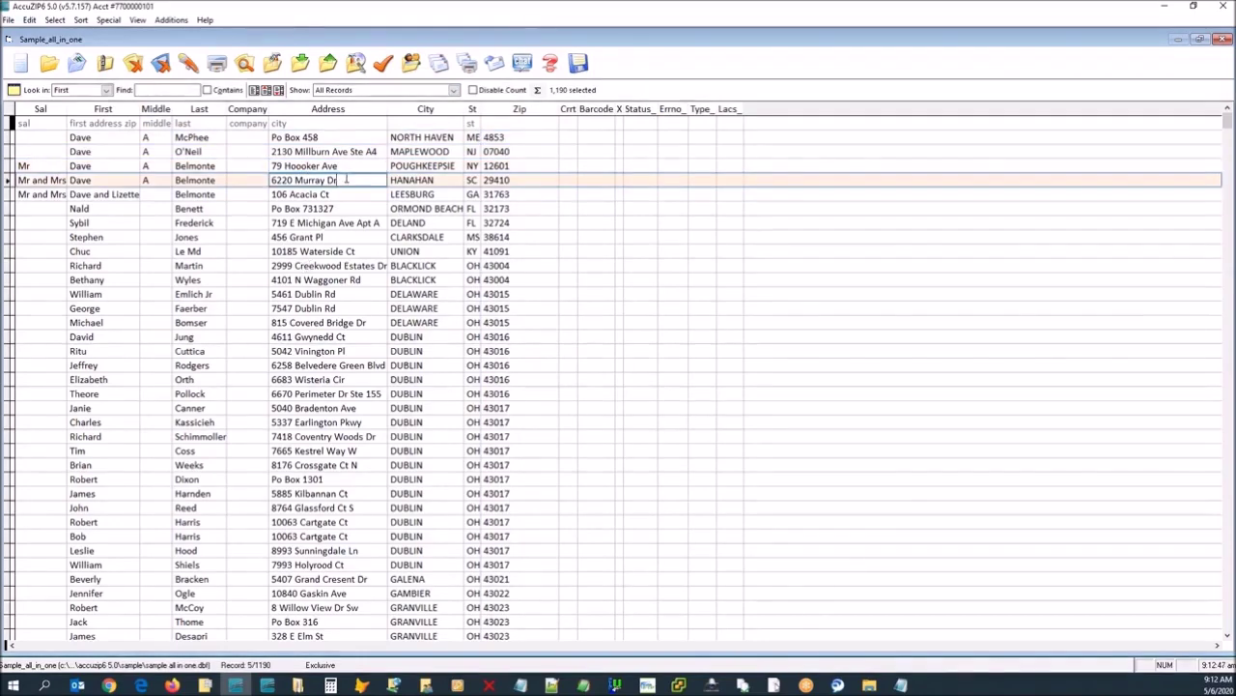
{"action": "type", "text": "ive"}
{"action": "left_click_drag", "start_coordinate": [387, 108], "coordinate": [414, 108]}
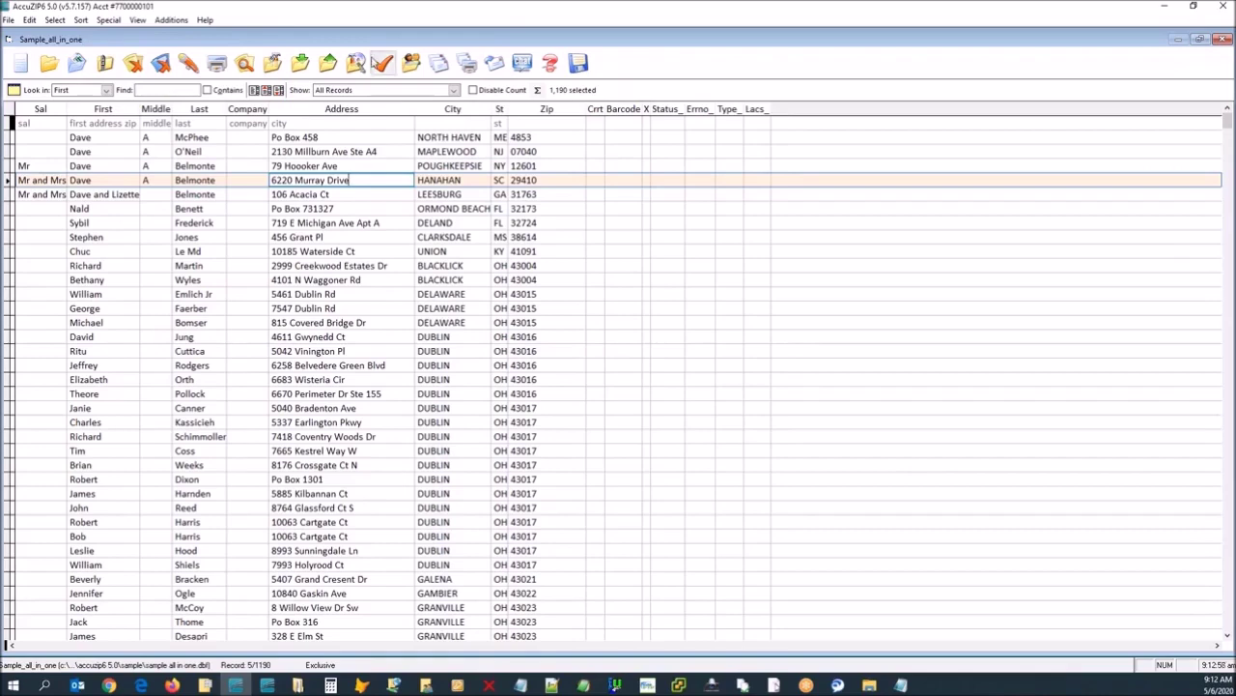
Open the Validate Records settings for the list.
{"action": "left_click", "coordinate": [387, 65]}
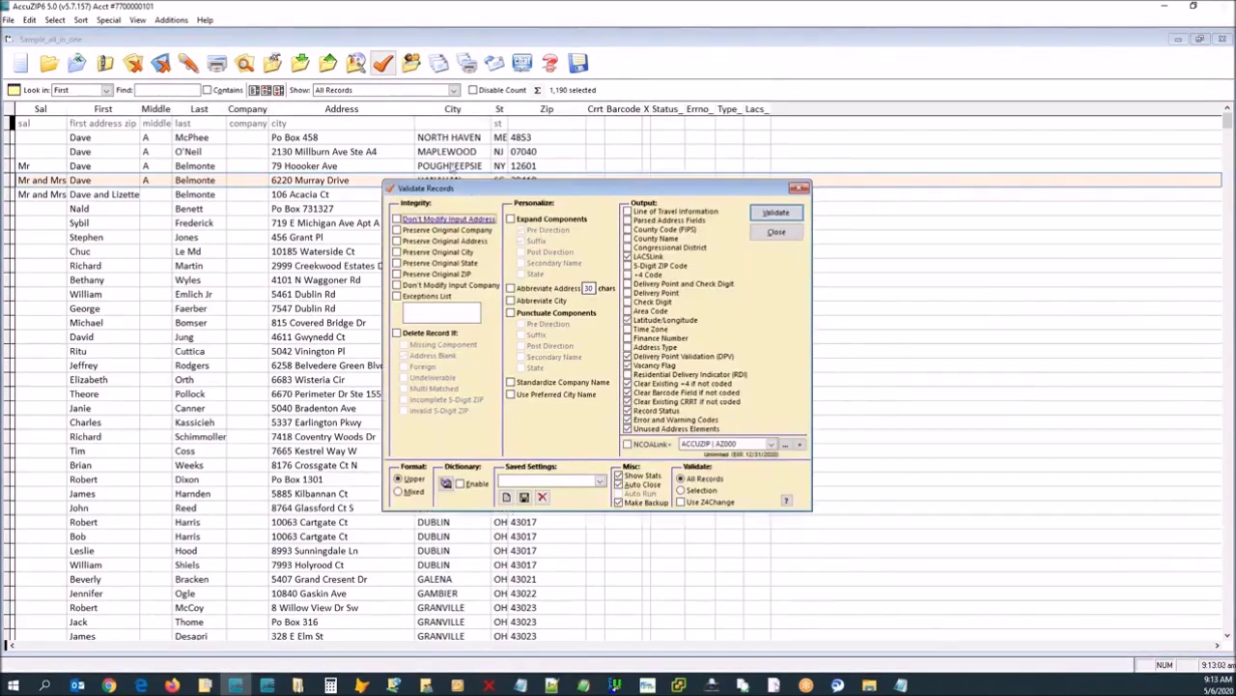
{"action": "left_click", "coordinate": [106, 20]}
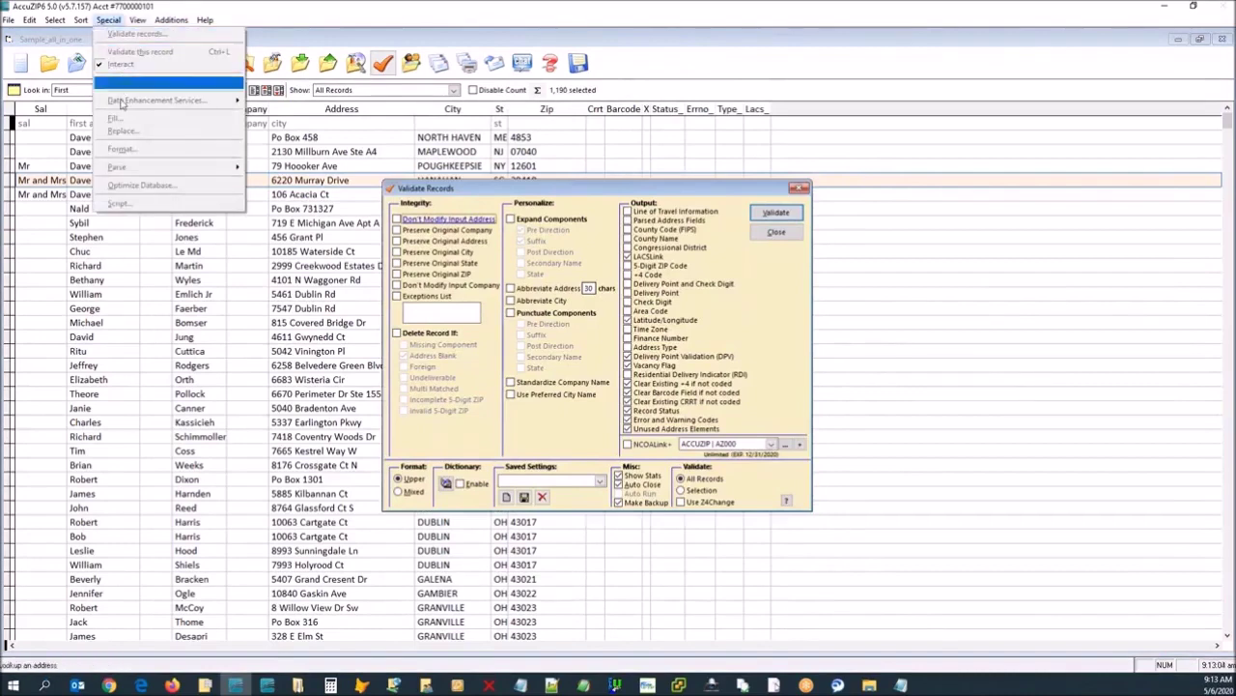
{"action": "left_click", "coordinate": [760, 314]}
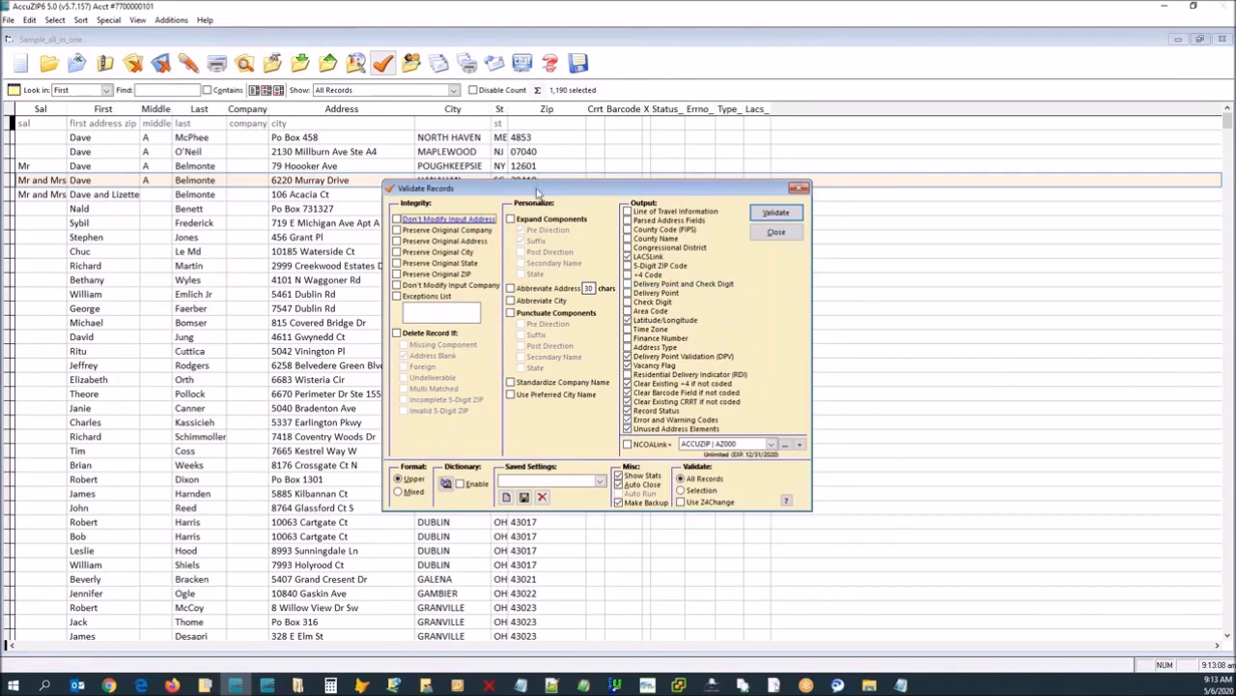
{"action": "left_click_drag", "start_coordinate": [537, 190], "coordinate": [474, 156]}
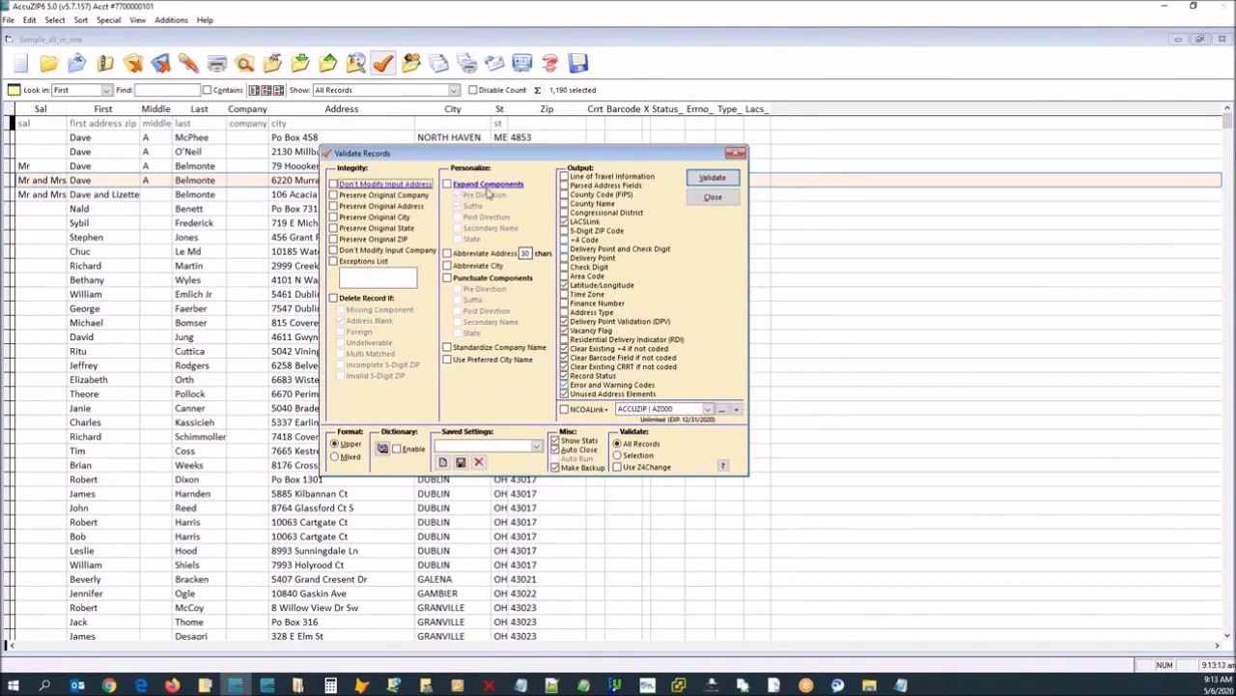
{"action": "left_click_drag", "start_coordinate": [474, 157], "coordinate": [471, 252]}
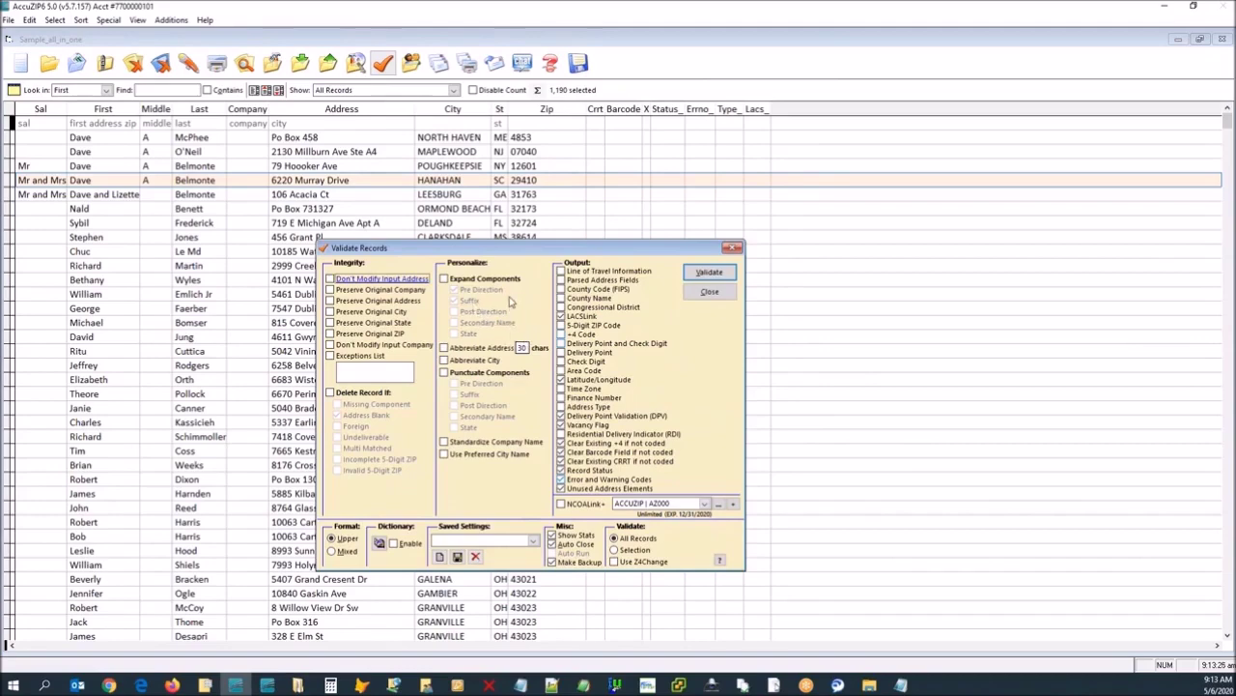
{"action": "left_click", "coordinate": [474, 280]}
{"action": "left_click", "coordinate": [473, 280]}
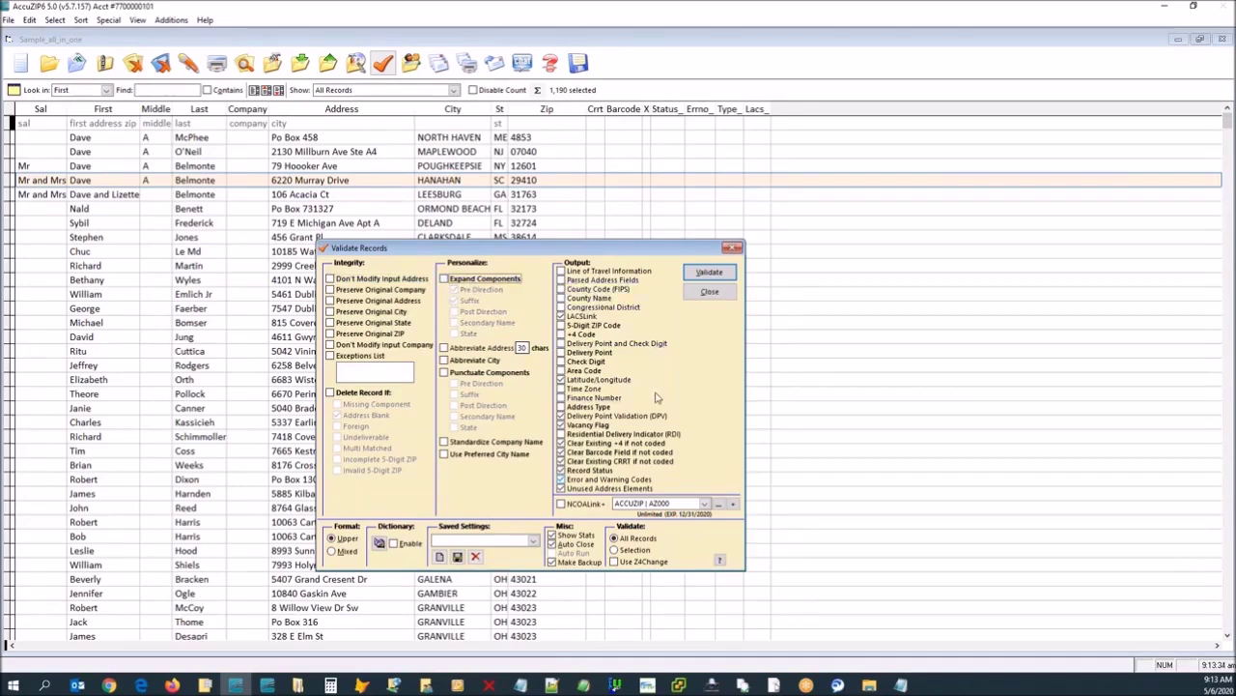
{"action": "left_click", "coordinate": [561, 281]}
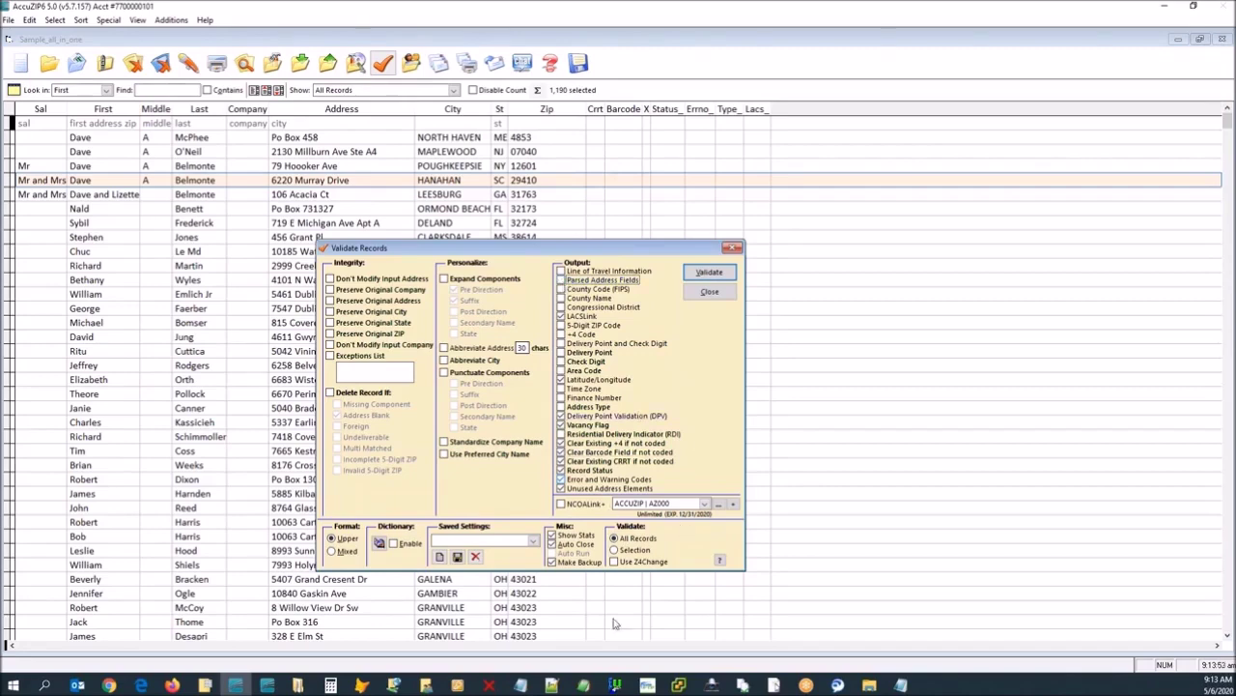
Enable NCOALink and clear the Preserve Original Company, Address, City, State and ZIP options.
{"action": "left_click", "coordinate": [570, 506]}
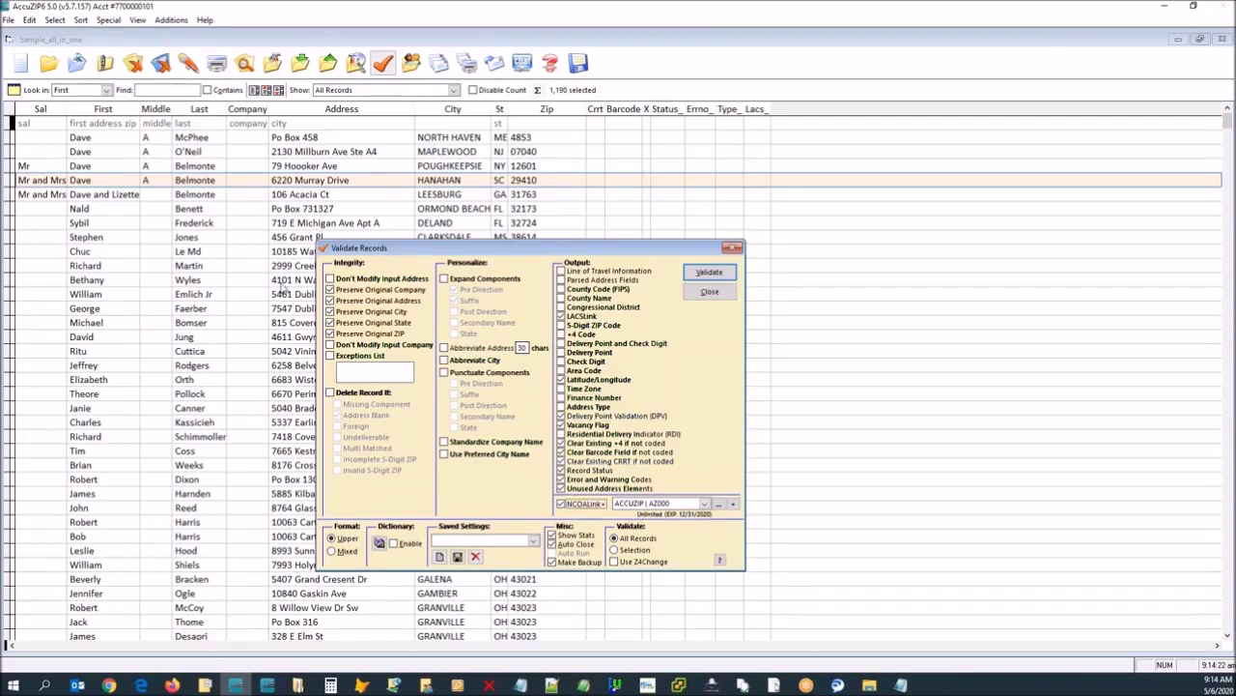
{"action": "left_click", "coordinate": [331, 334]}
{"action": "left_click", "coordinate": [334, 323]}
{"action": "left_click", "coordinate": [335, 311]}
{"action": "left_click", "coordinate": [337, 301]}
{"action": "left_click", "coordinate": [334, 289]}
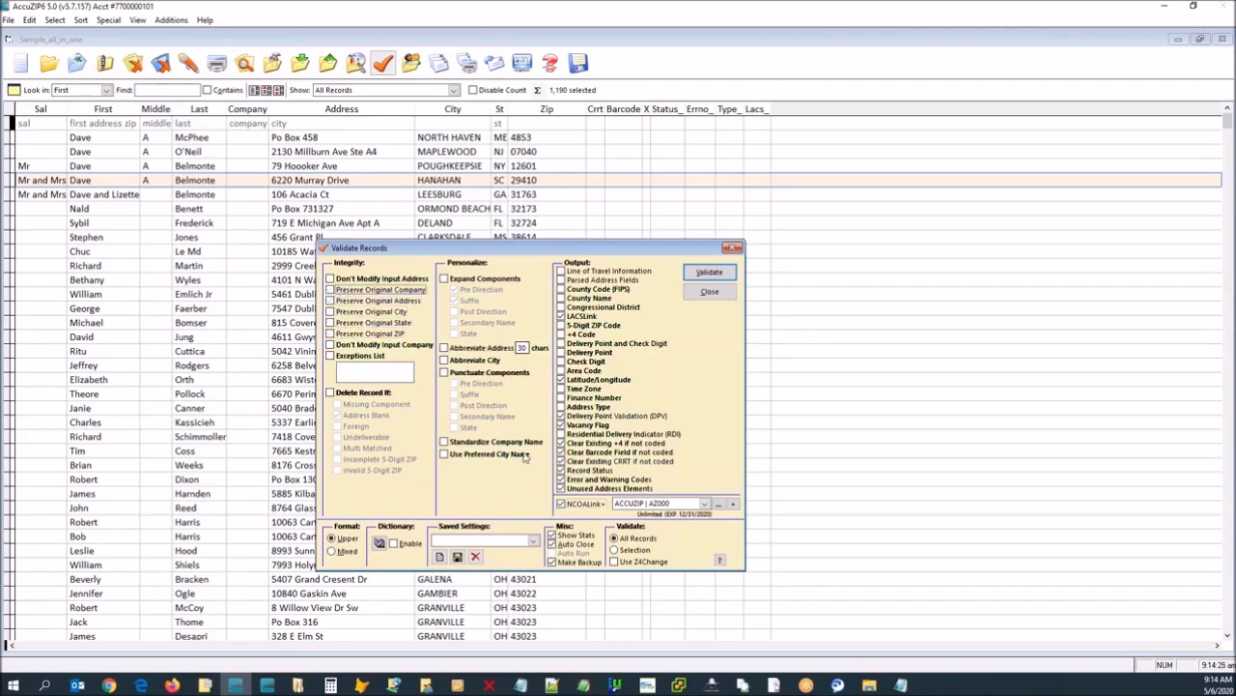
Enable NCOALink with the Preserve Original options on, and exclude Latitude/Longitude from the validation output.
{"action": "left_click", "coordinate": [561, 504]}
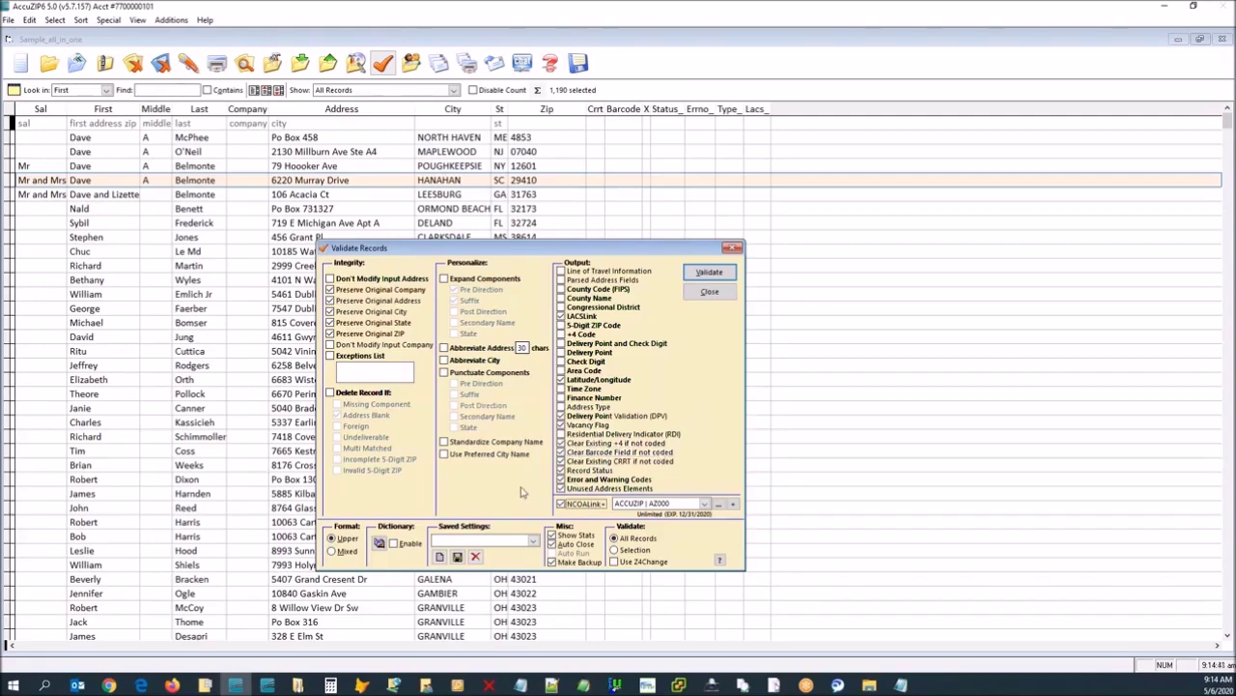
{"action": "left_click", "coordinate": [580, 380]}
{"action": "left_click", "coordinate": [589, 415]}
{"action": "left_click", "coordinate": [584, 424]}
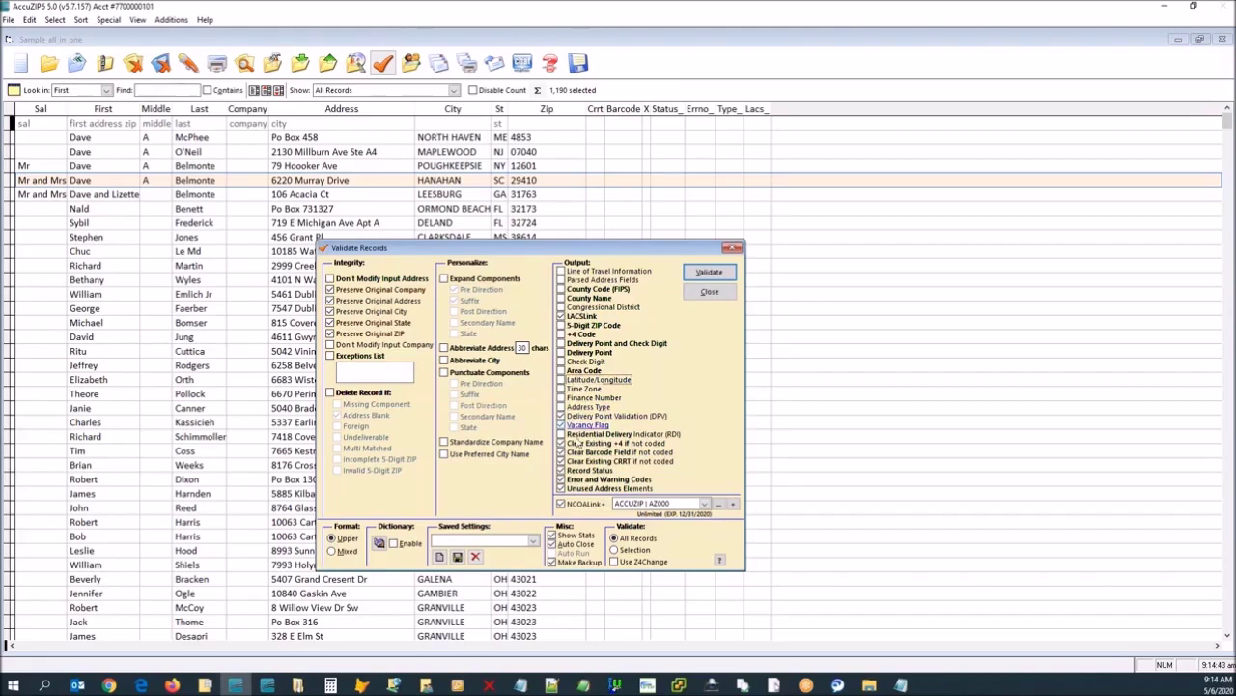
Try to exclude LACSLink from the output, and run the validation on all records.
{"action": "left_click", "coordinate": [562, 316]}
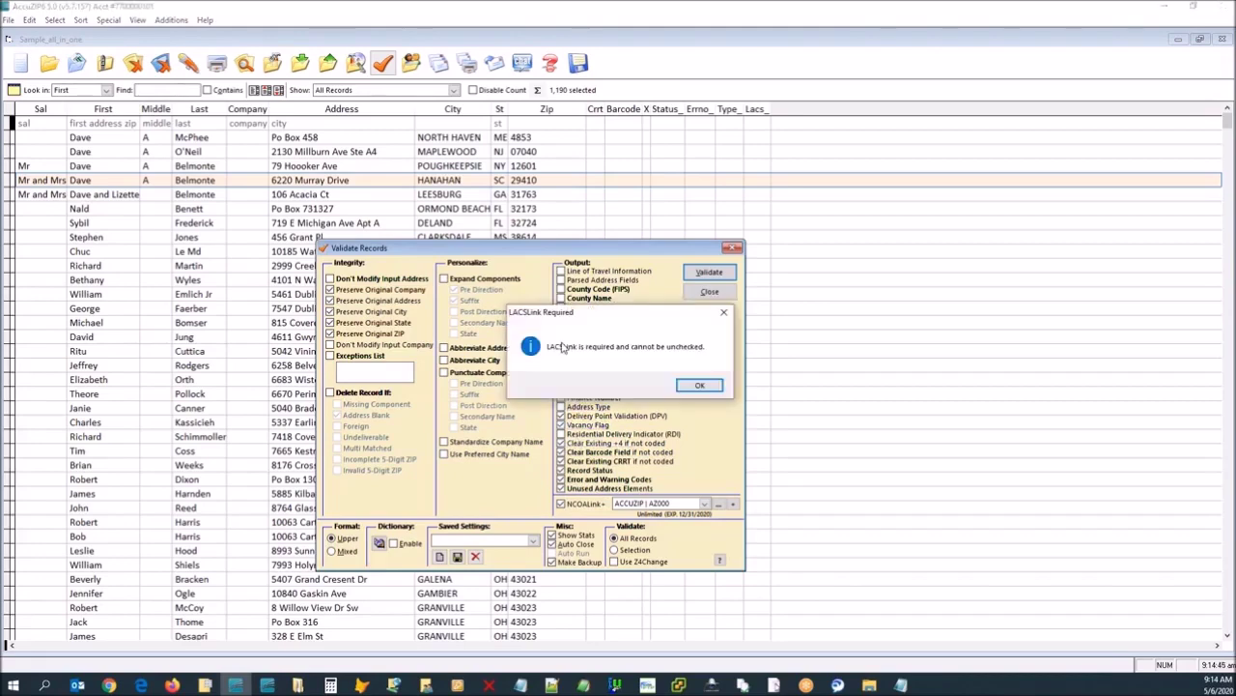
{"action": "left_click", "coordinate": [706, 384]}
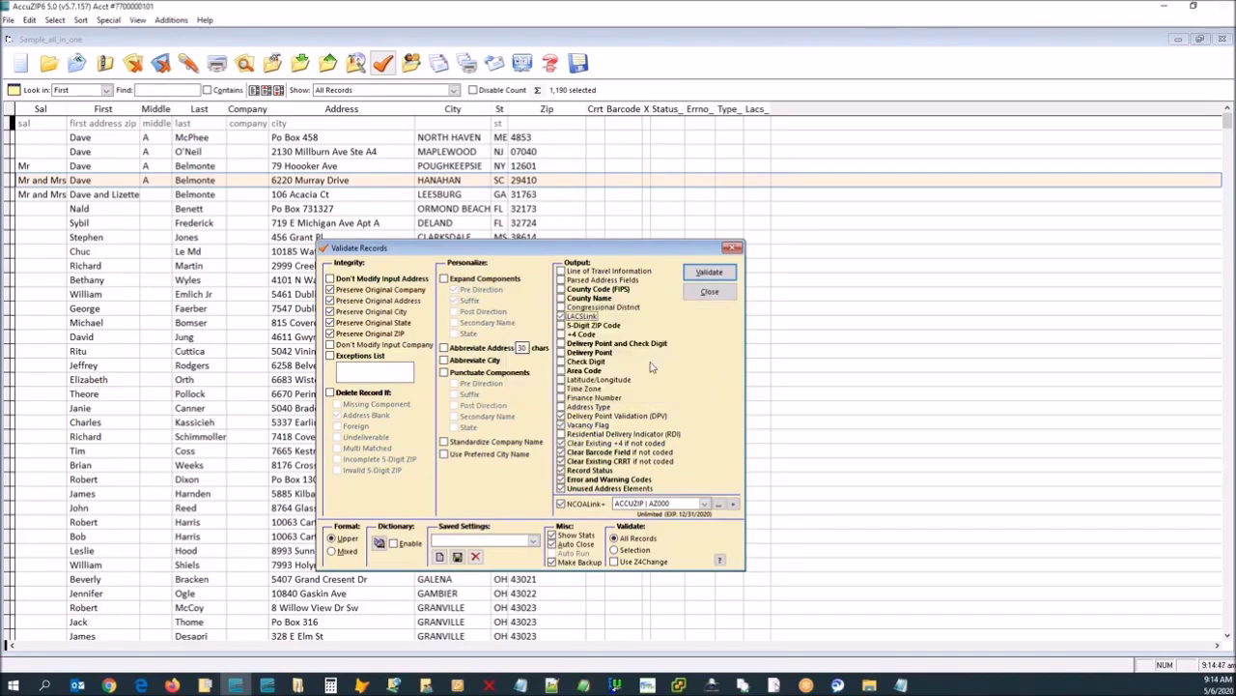
{"action": "left_click", "coordinate": [709, 272]}
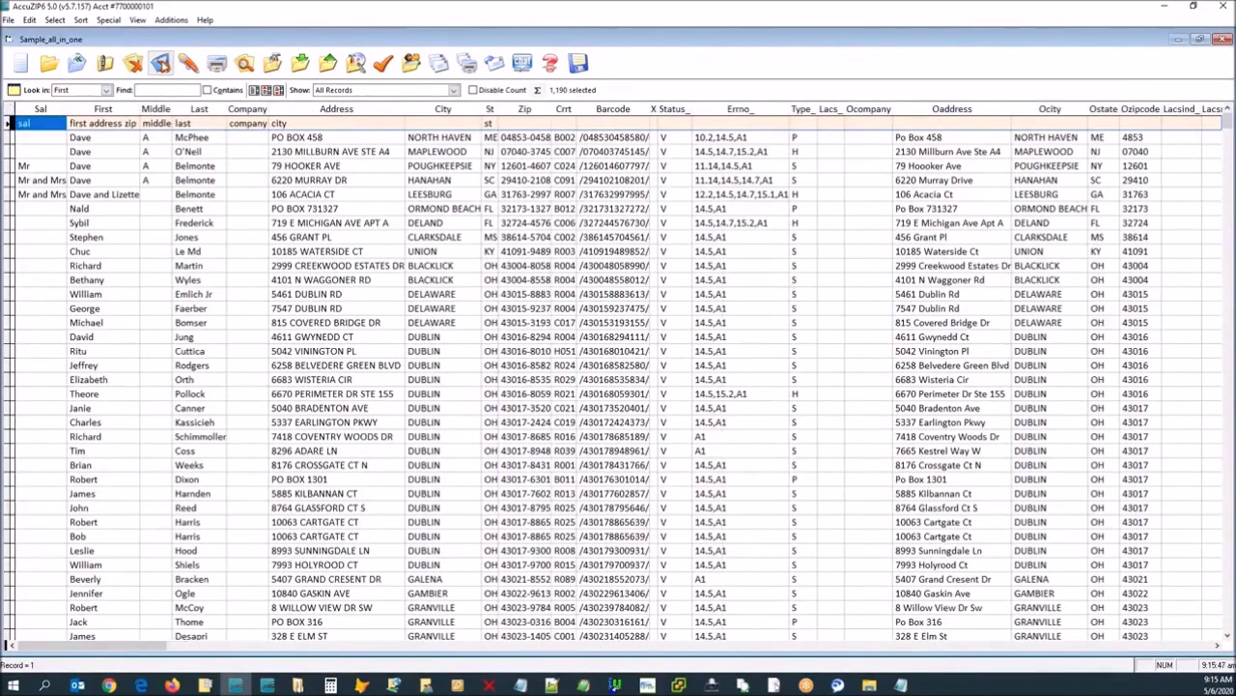
Delete the first record, which holds the column headings, from the validated list.
{"action": "left_click", "coordinate": [160, 62]}
{"action": "left_click", "coordinate": [656, 391]}
{"action": "left_click", "coordinate": [708, 386]}
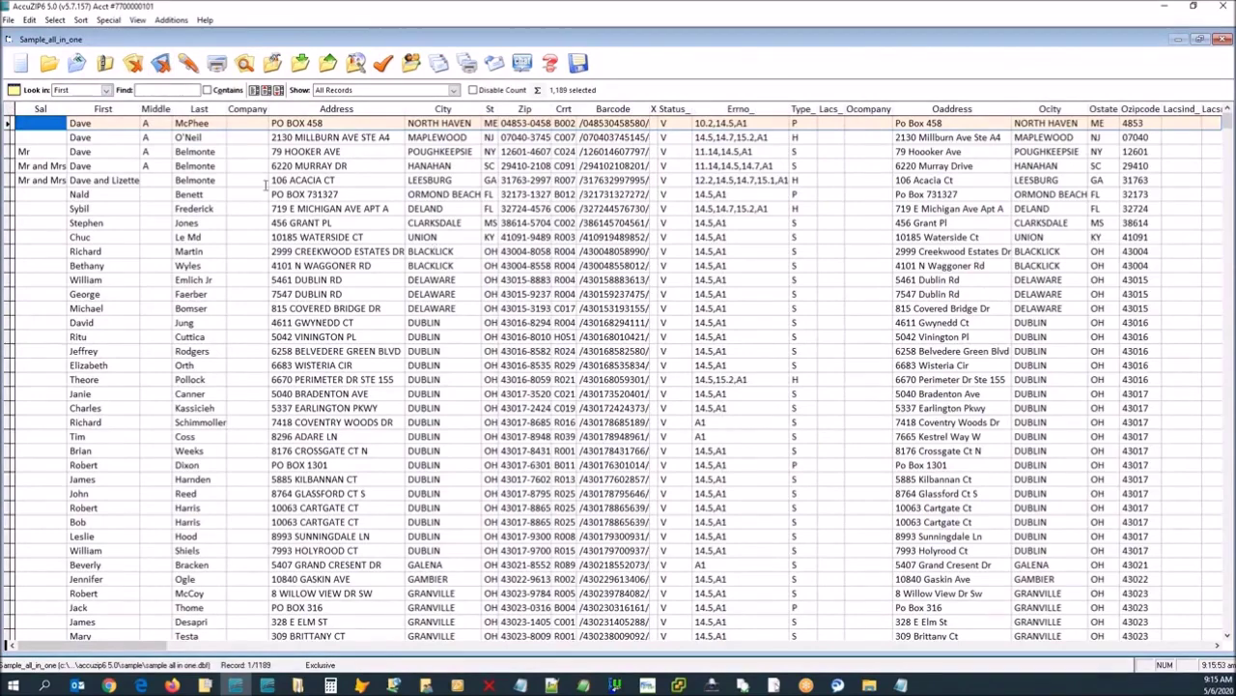
Apply the saved NCOA view and show only the NCOALink Matches (0-18 Months).
{"action": "left_click", "coordinate": [13, 91]}
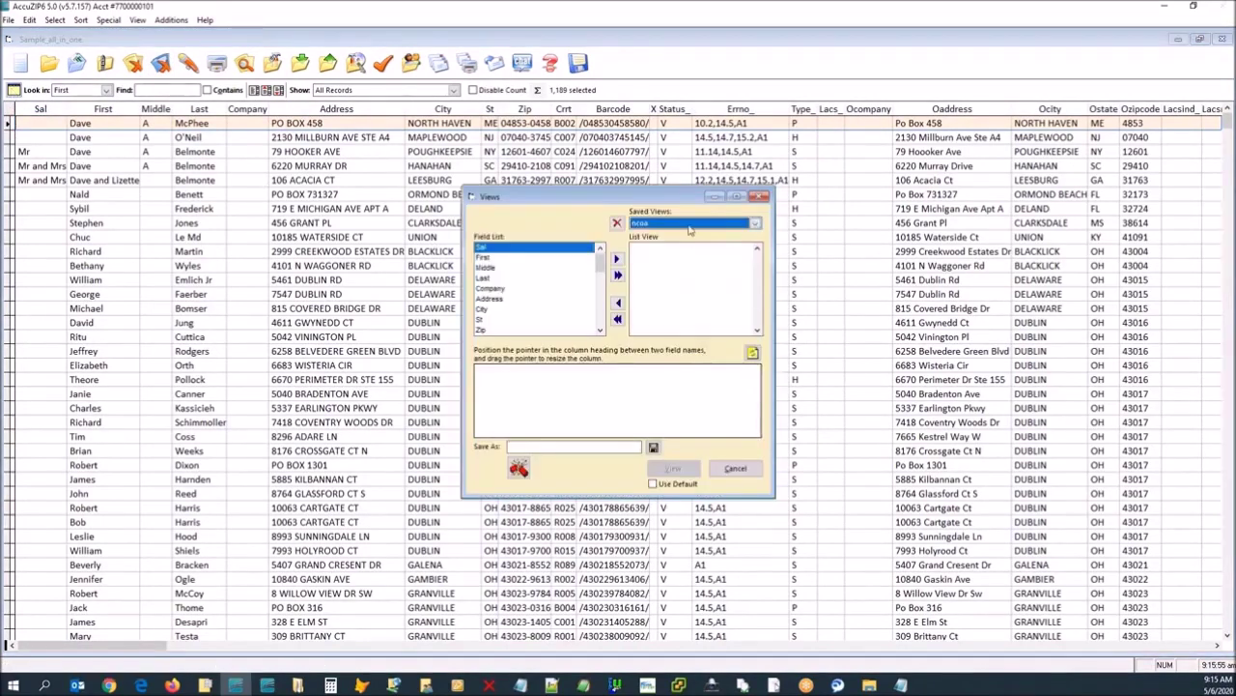
{"action": "left_click", "coordinate": [673, 467]}
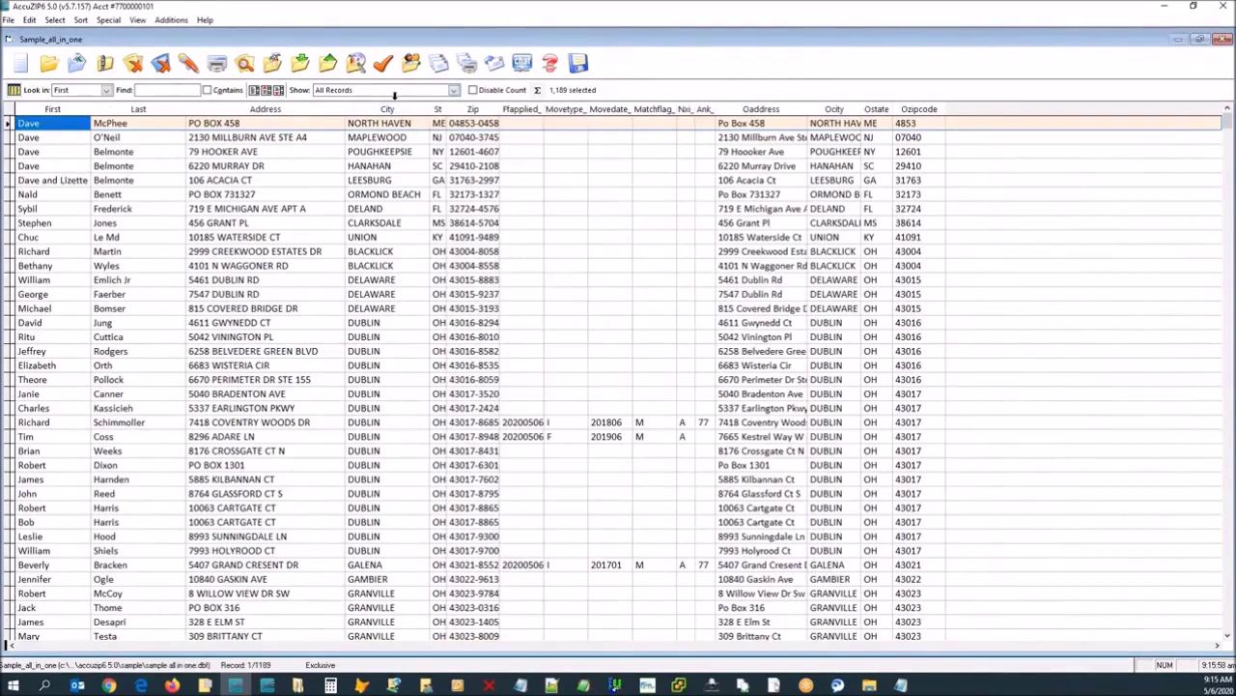
{"action": "left_click", "coordinate": [401, 94]}
{"action": "left_click", "coordinate": [596, 430]}
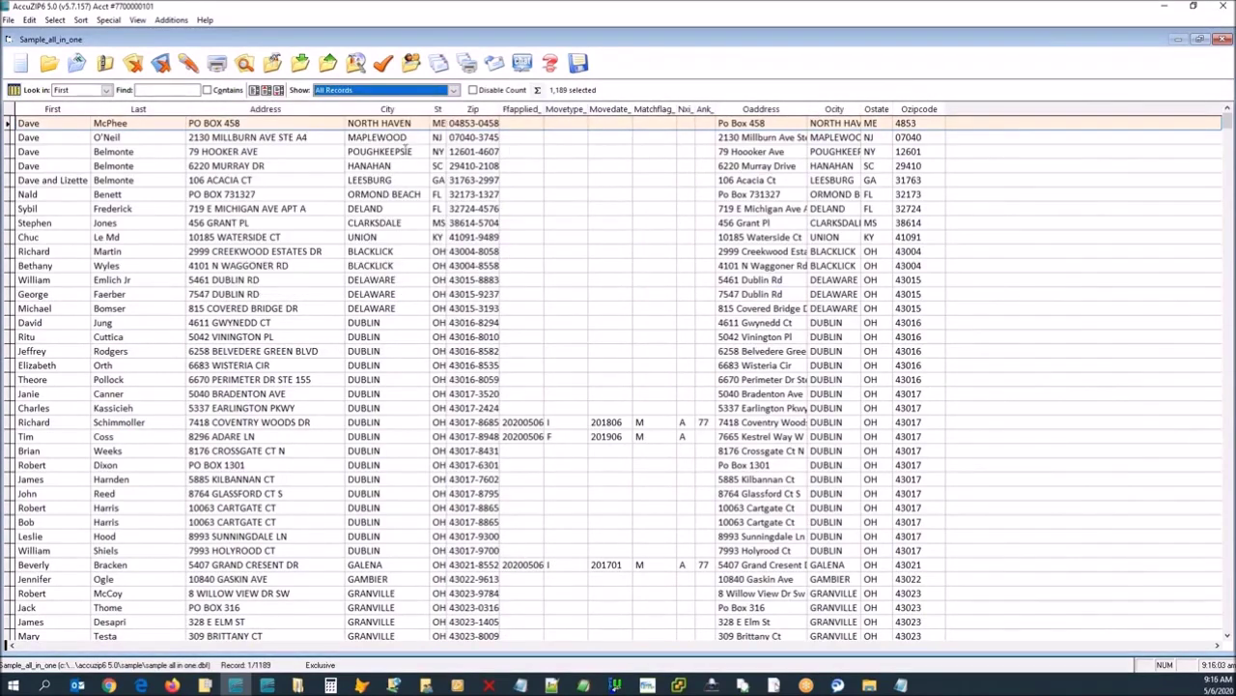
{"action": "left_click", "coordinate": [383, 89]}
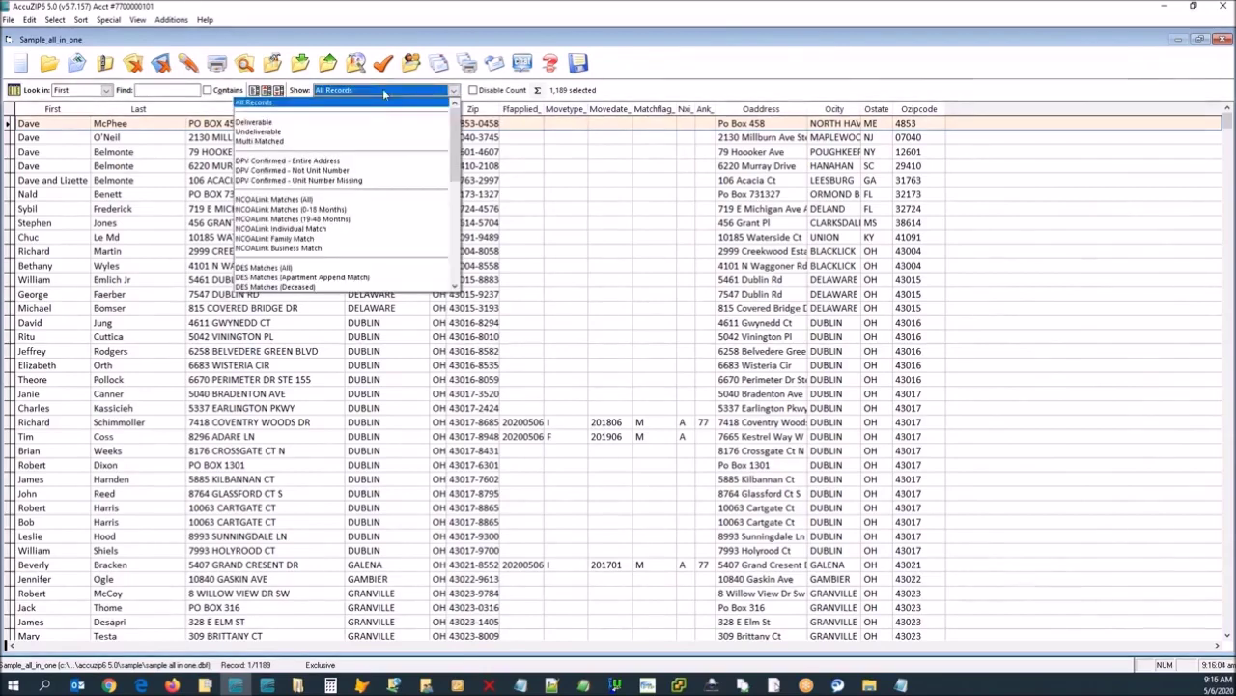
{"action": "left_click", "coordinate": [382, 221]}
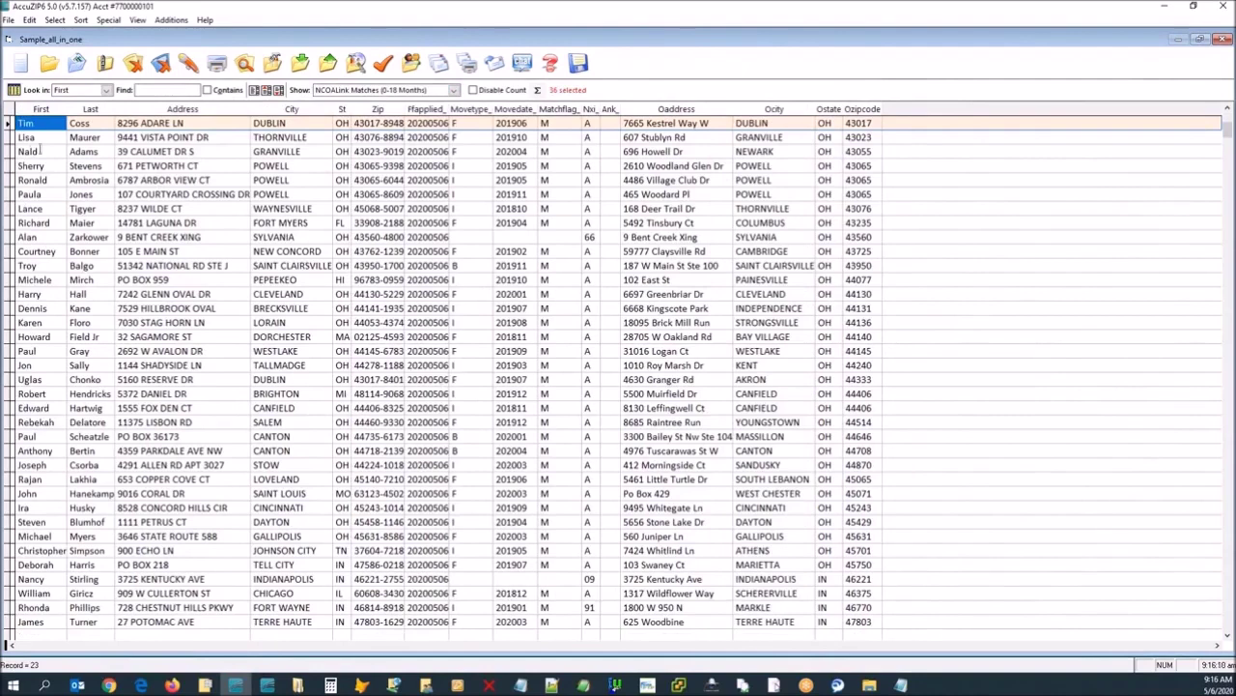
Examine the first match's name, new address, original address, move date and move type.
{"action": "left_click", "coordinate": [40, 122]}
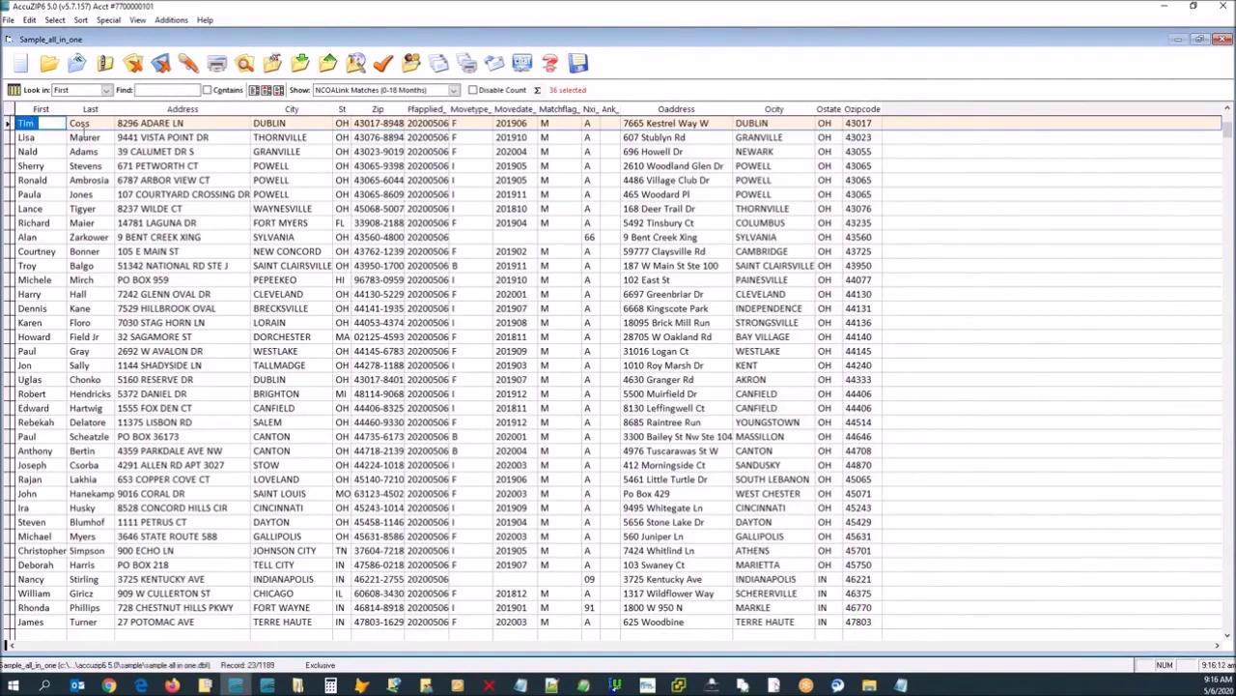
{"action": "left_click_drag", "start_coordinate": [712, 122], "coordinate": [622, 124]}
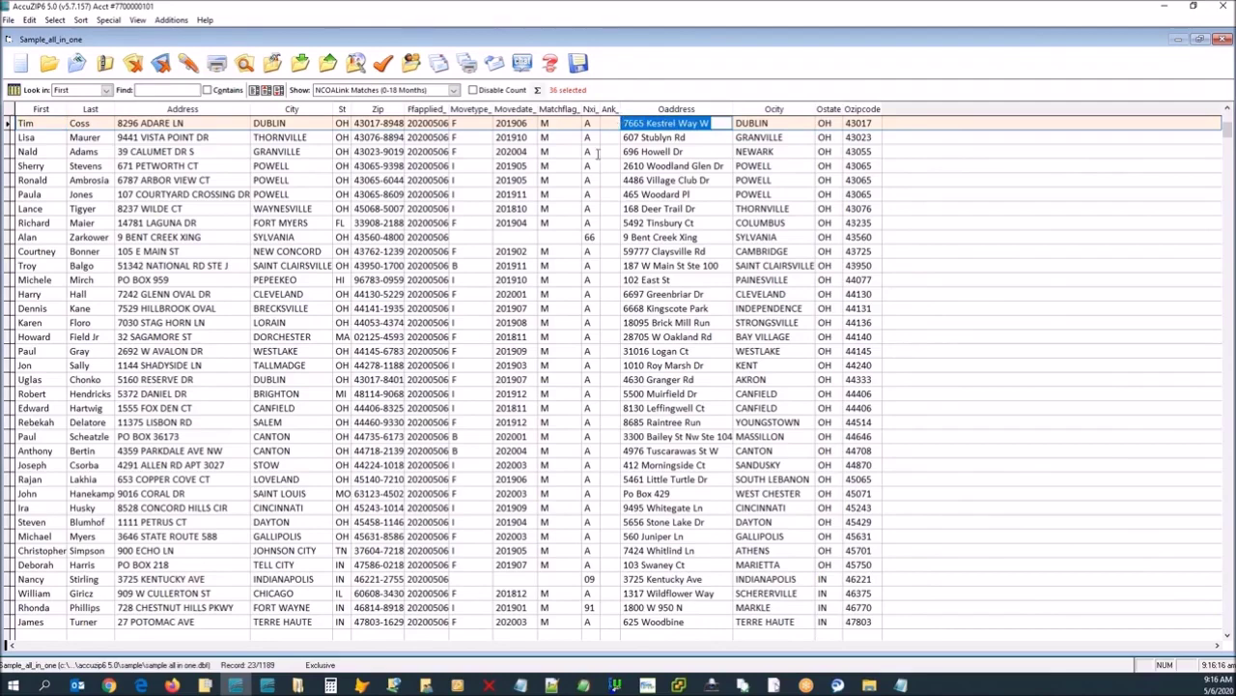
{"action": "left_click_drag", "start_coordinate": [532, 122], "coordinate": [518, 123]}
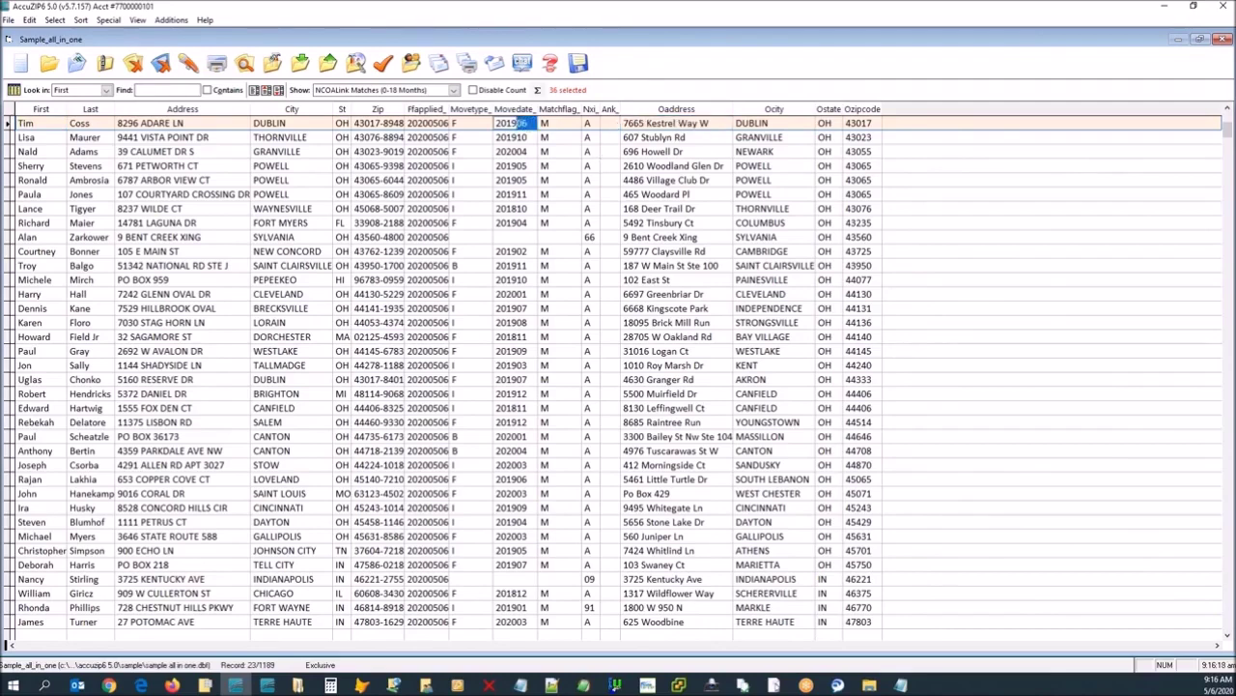
{"action": "left_click_drag", "start_coordinate": [482, 124], "coordinate": [447, 123]}
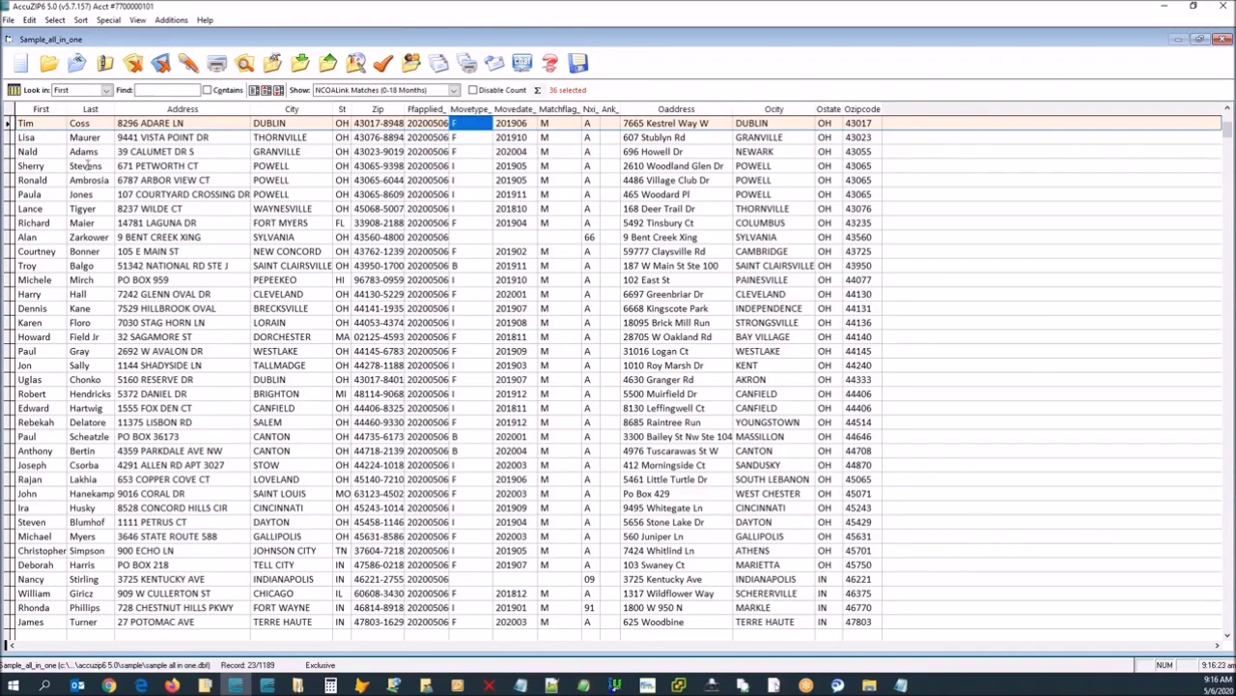
{"action": "left_click_drag", "start_coordinate": [93, 124], "coordinate": [67, 123]}
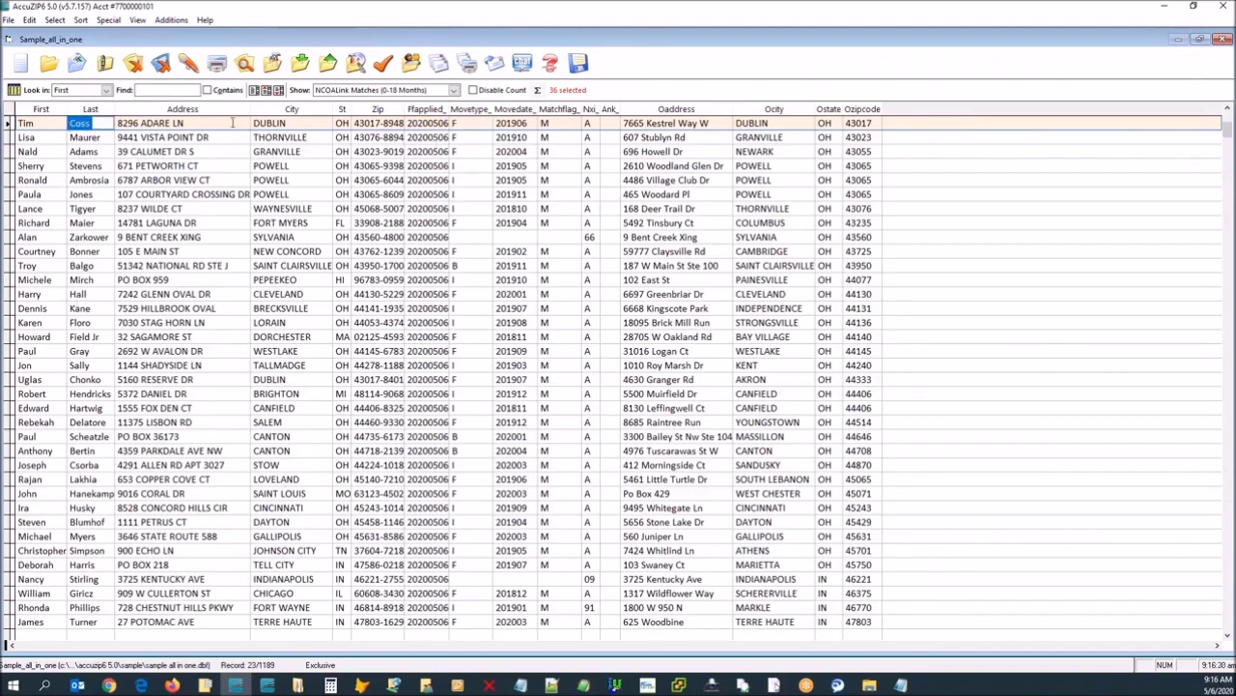
{"action": "left_click_drag", "start_coordinate": [200, 123], "coordinate": [118, 124]}
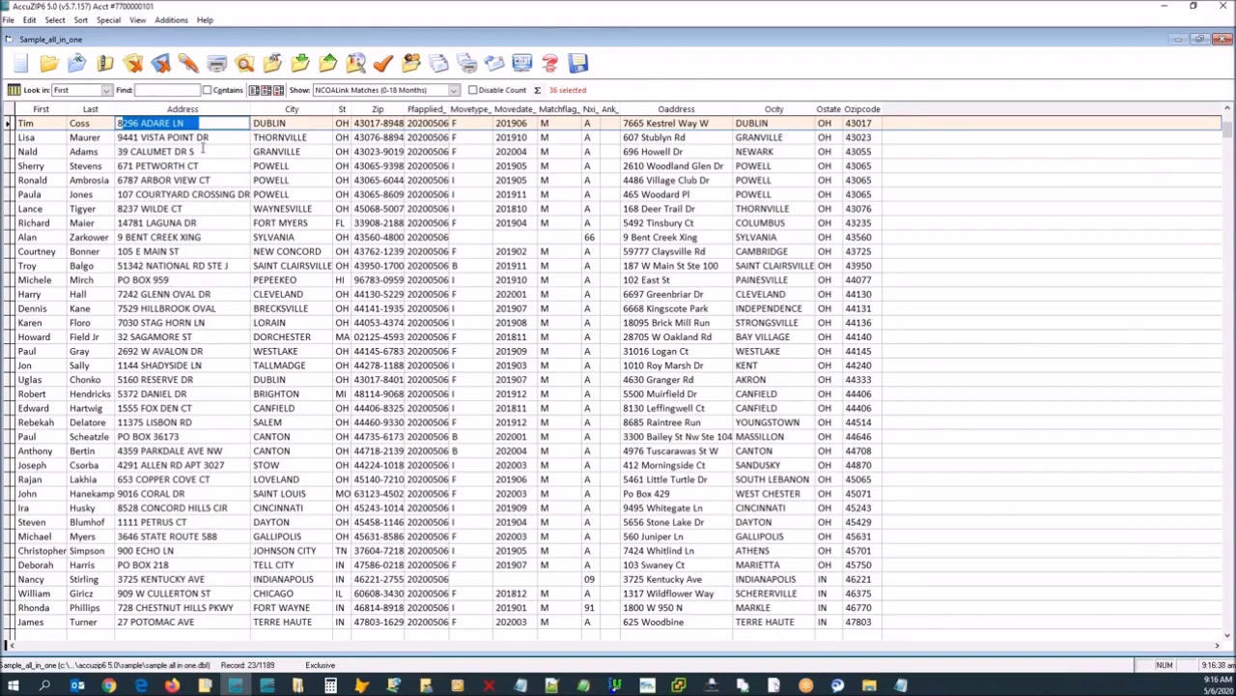
{"action": "left_click", "coordinate": [720, 123]}
{"action": "left_click_drag", "start_coordinate": [715, 123], "coordinate": [621, 124]}
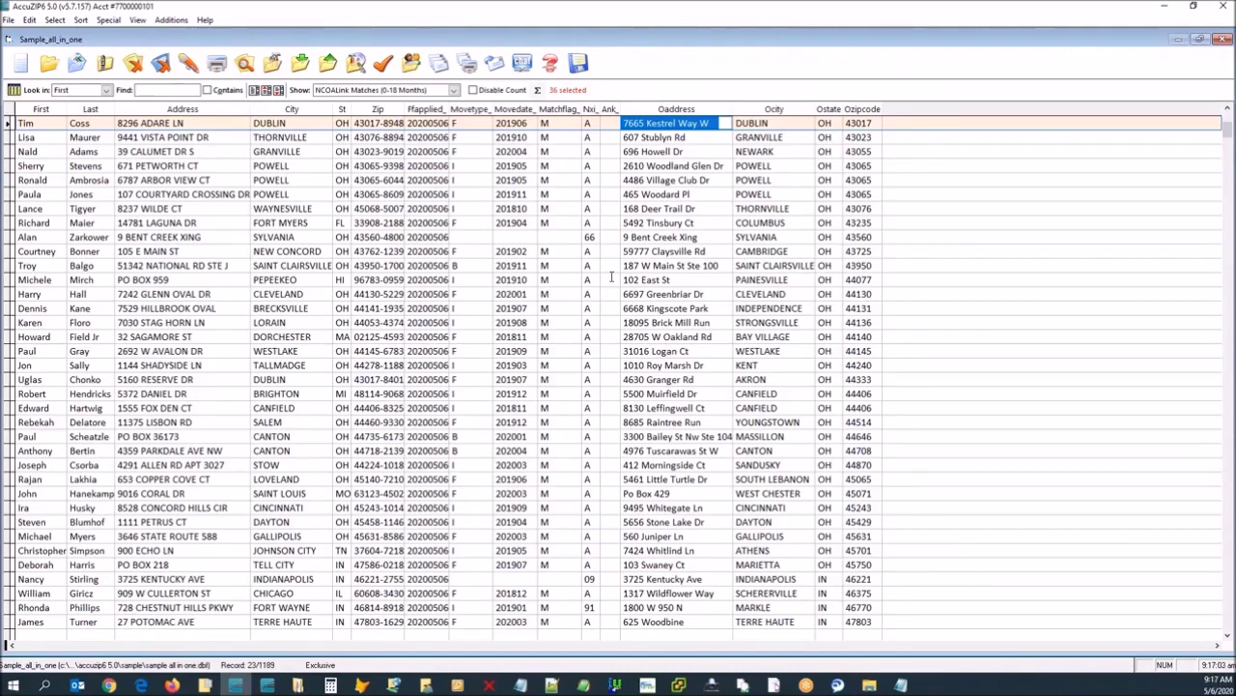
Check the move type and name of the fourth match and the move type of the eleventh match.
{"action": "left_click", "coordinate": [458, 166]}
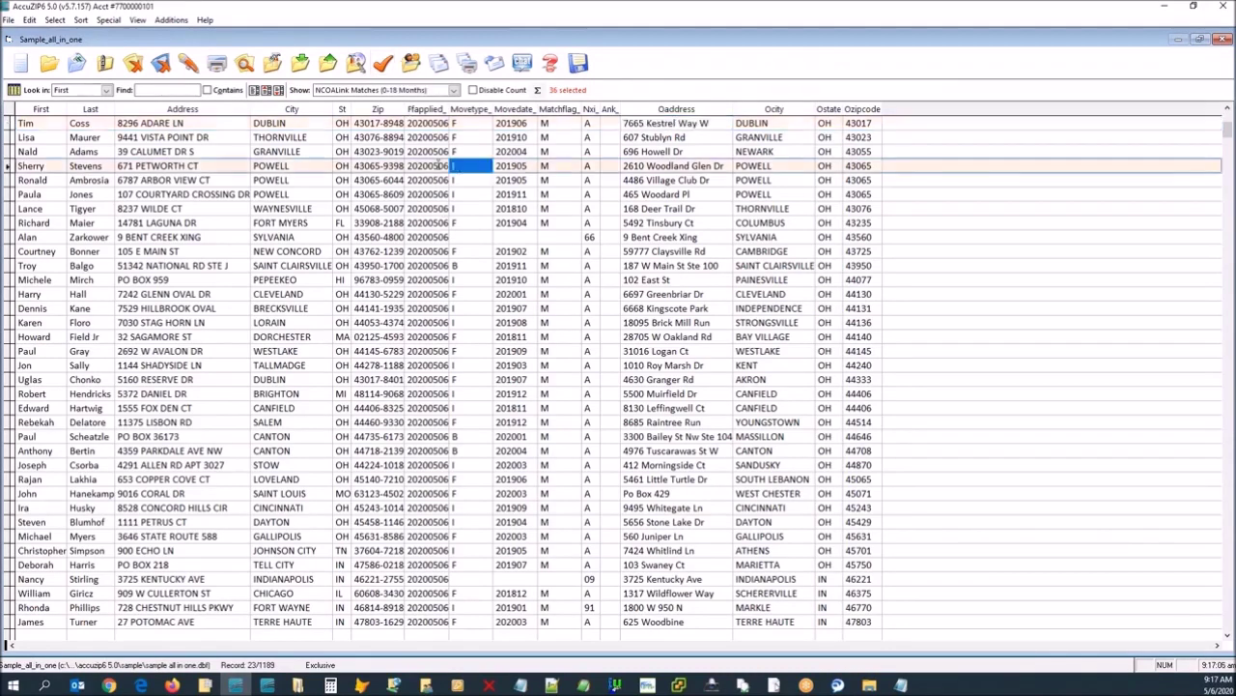
{"action": "left_click", "coordinate": [55, 165]}
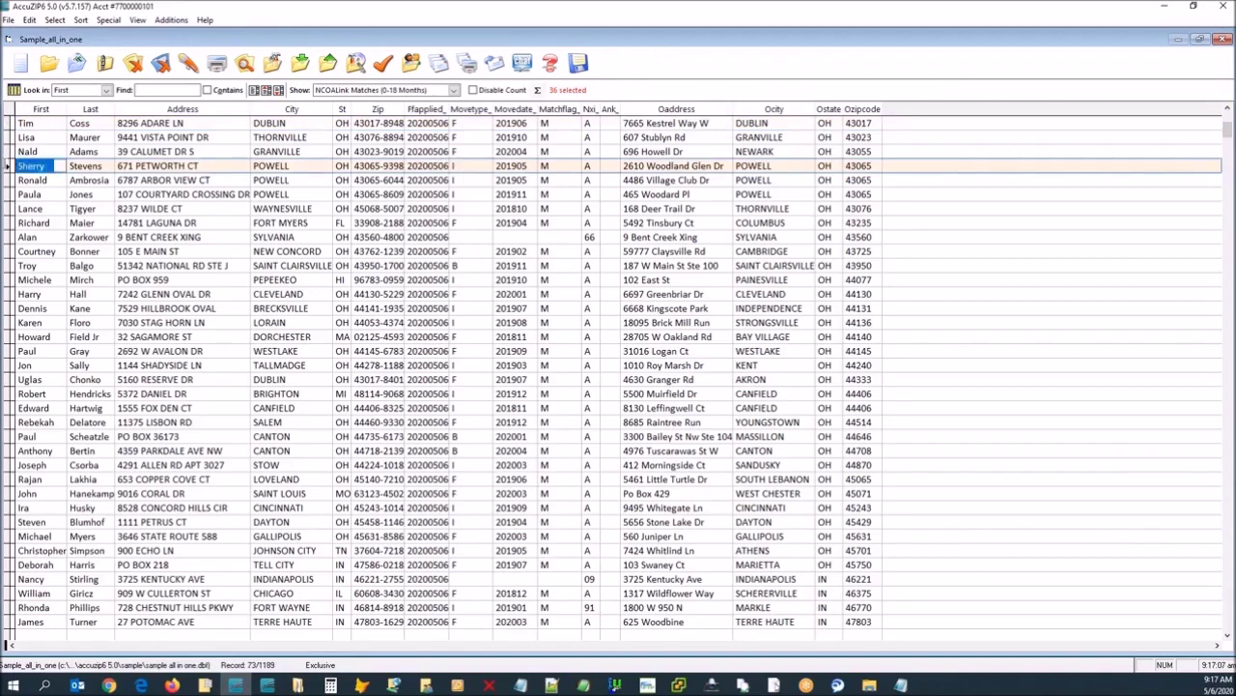
{"action": "left_click", "coordinate": [99, 167]}
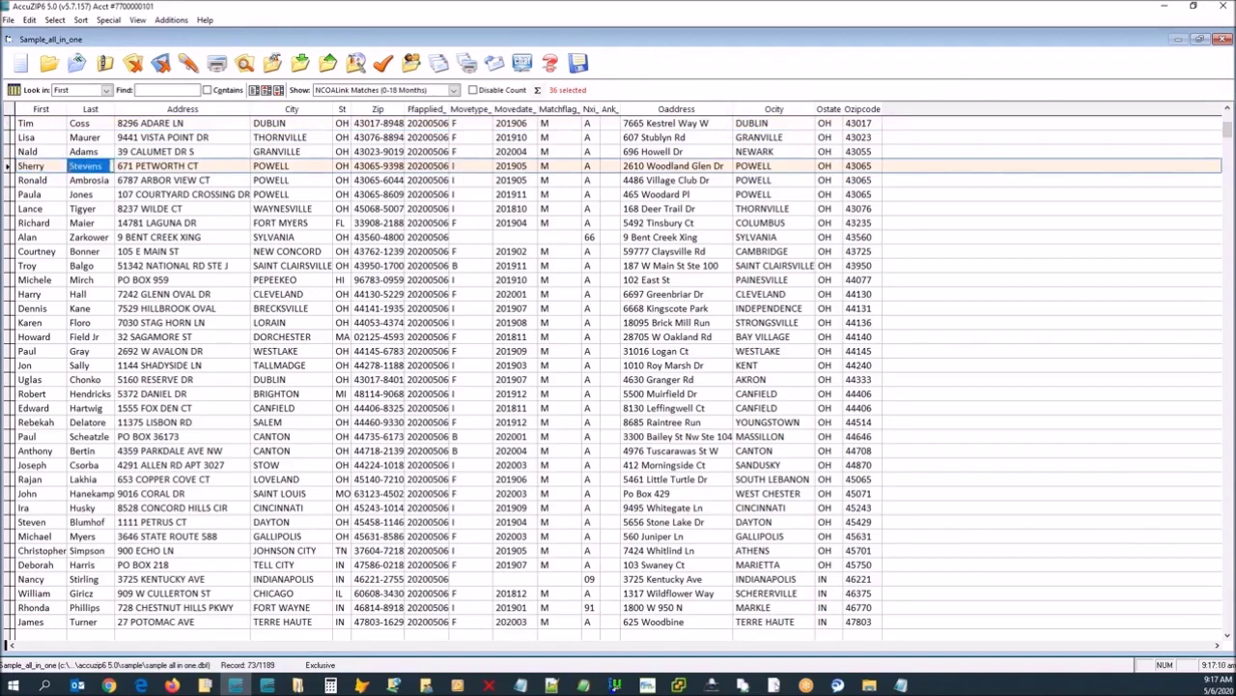
{"action": "left_click", "coordinate": [458, 168]}
{"action": "left_click", "coordinate": [62, 166]}
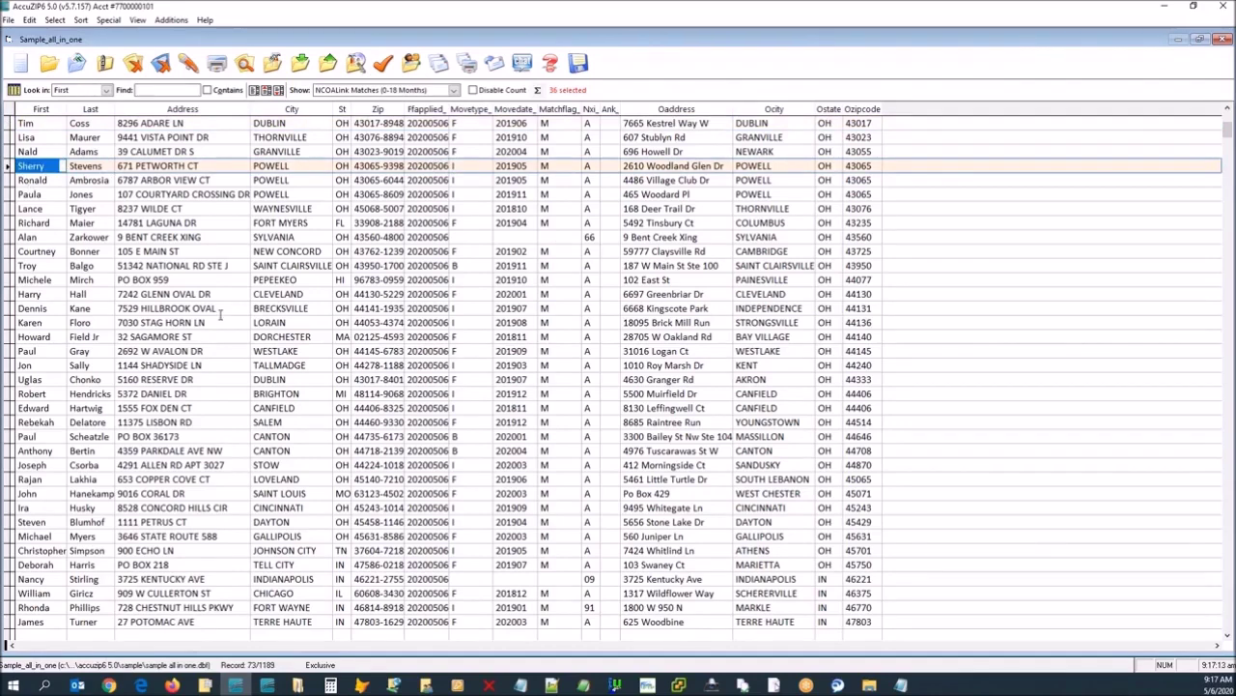
{"action": "left_click", "coordinate": [457, 265]}
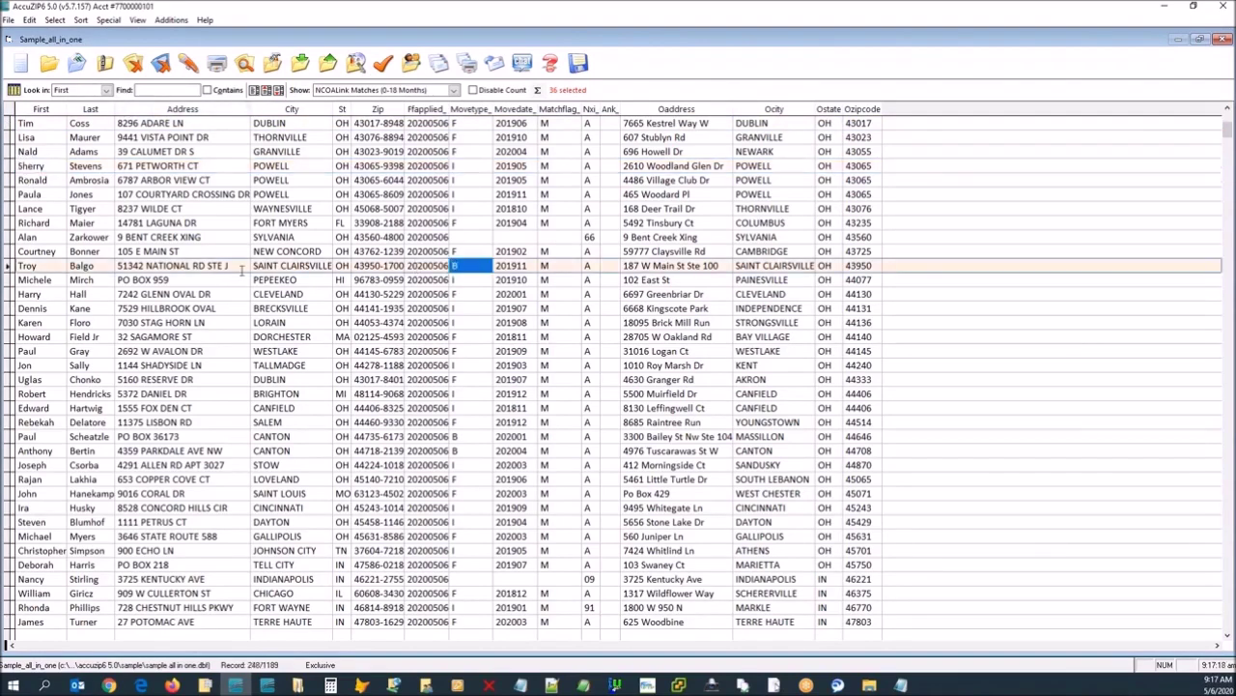
Show all records again and open the settings for printing reports in a smaller window.
{"action": "left_click", "coordinate": [266, 89]}
{"action": "left_click", "coordinate": [216, 63]}
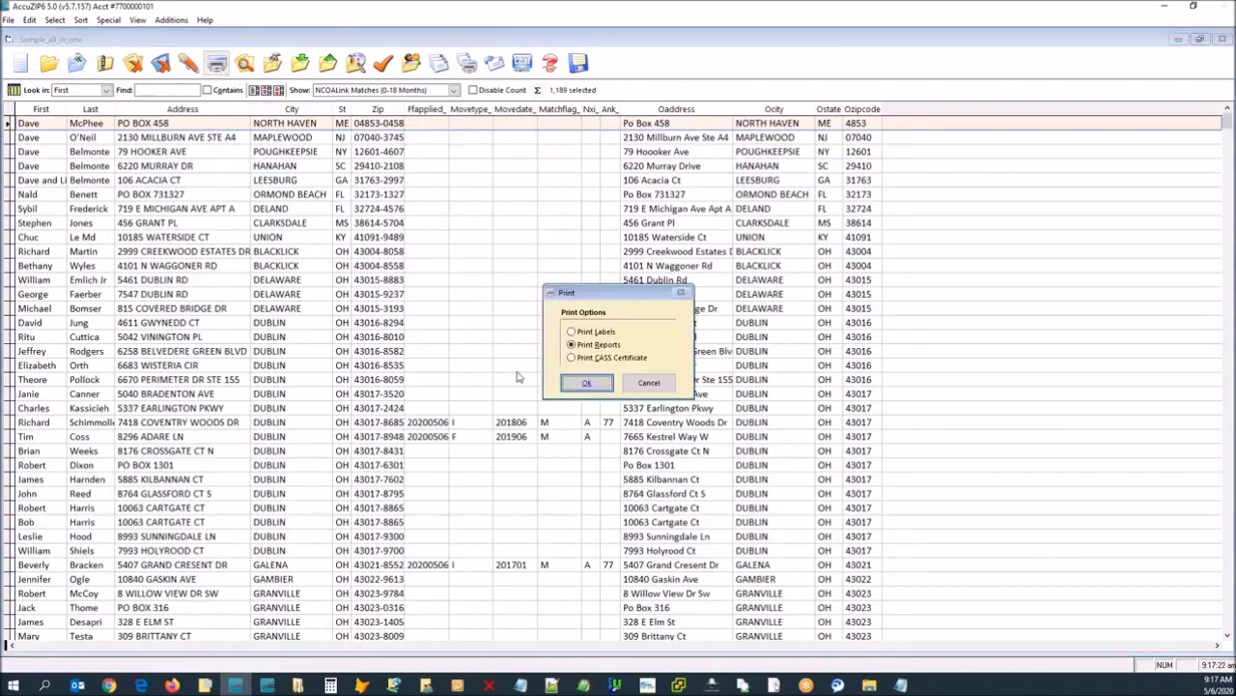
{"action": "left_click", "coordinate": [579, 384]}
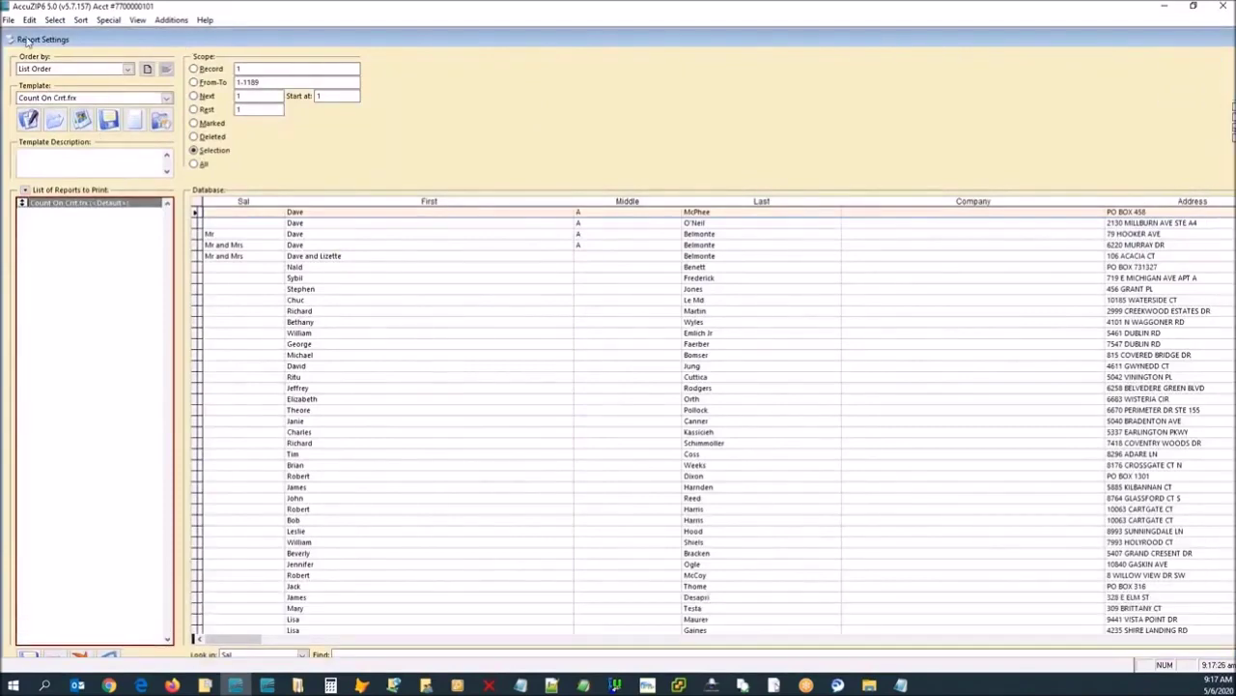
{"action": "left_click_drag", "start_coordinate": [6, 38], "coordinate": [259, 68]}
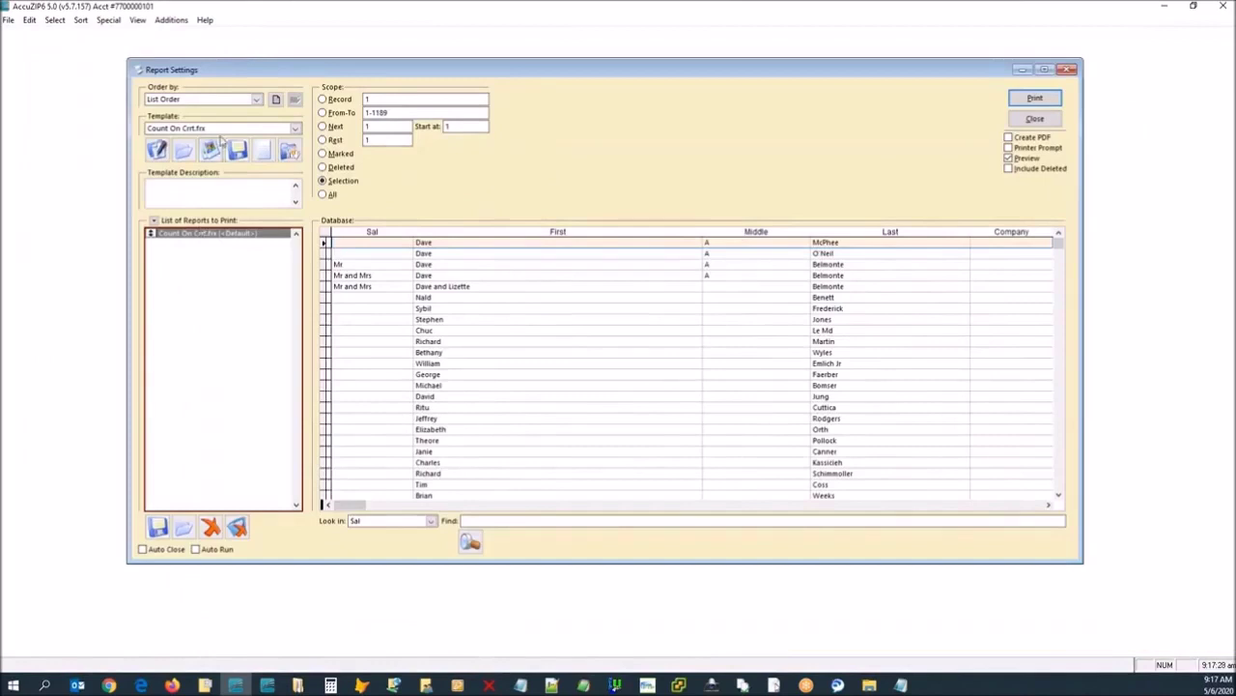
Remove the Count On Crrt report from the list of reports to print and choose the Ncoalink Results Report.frx template.
{"action": "left_click", "coordinate": [212, 529]}
{"action": "left_click", "coordinate": [222, 131]}
{"action": "left_click", "coordinate": [222, 134]}
{"action": "key", "text": "Down"}
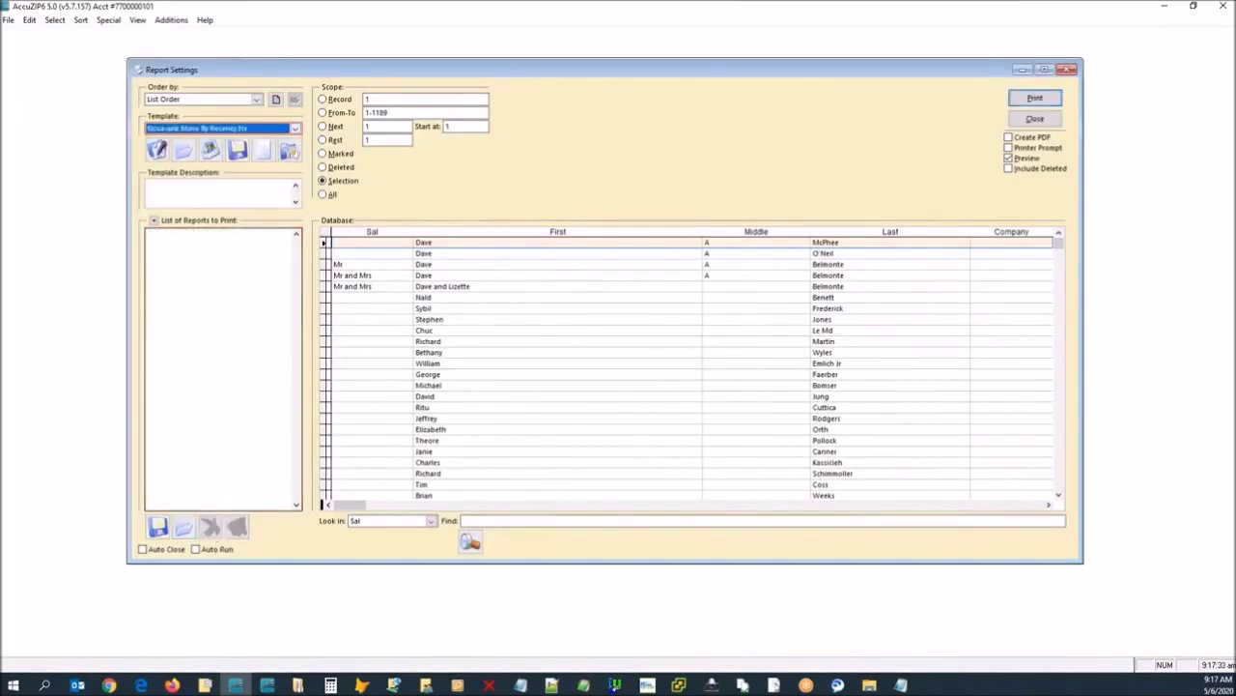
{"action": "key", "text": "alt+Down"}
{"action": "left_click", "coordinate": [297, 199]}
{"action": "left_click", "coordinate": [298, 199]}
{"action": "left_click", "coordinate": [297, 199]}
{"action": "left_click", "coordinate": [297, 199]}
{"action": "left_click", "coordinate": [297, 199]}
{"action": "left_click", "coordinate": [298, 199]}
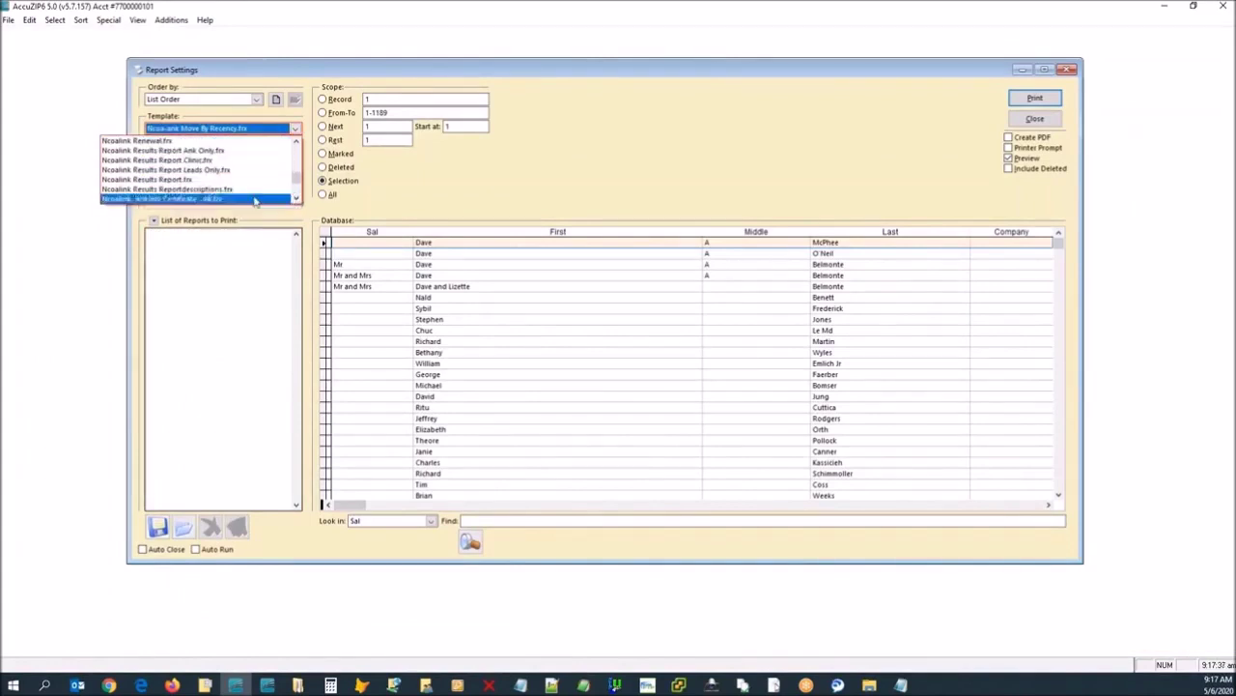
{"action": "left_click", "coordinate": [193, 199]}
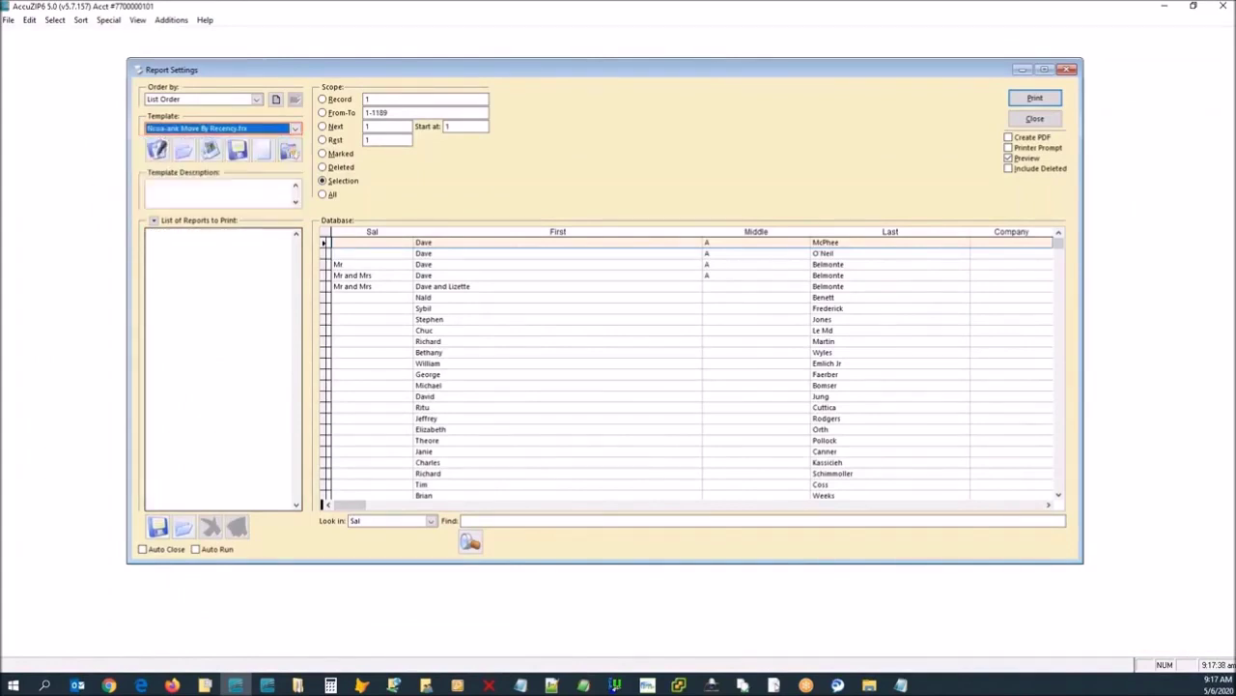
Preview the NCOALink Results Report in an enlarged window, page through its first three move categories, and leave the report settings.
{"action": "left_click", "coordinate": [1034, 99]}
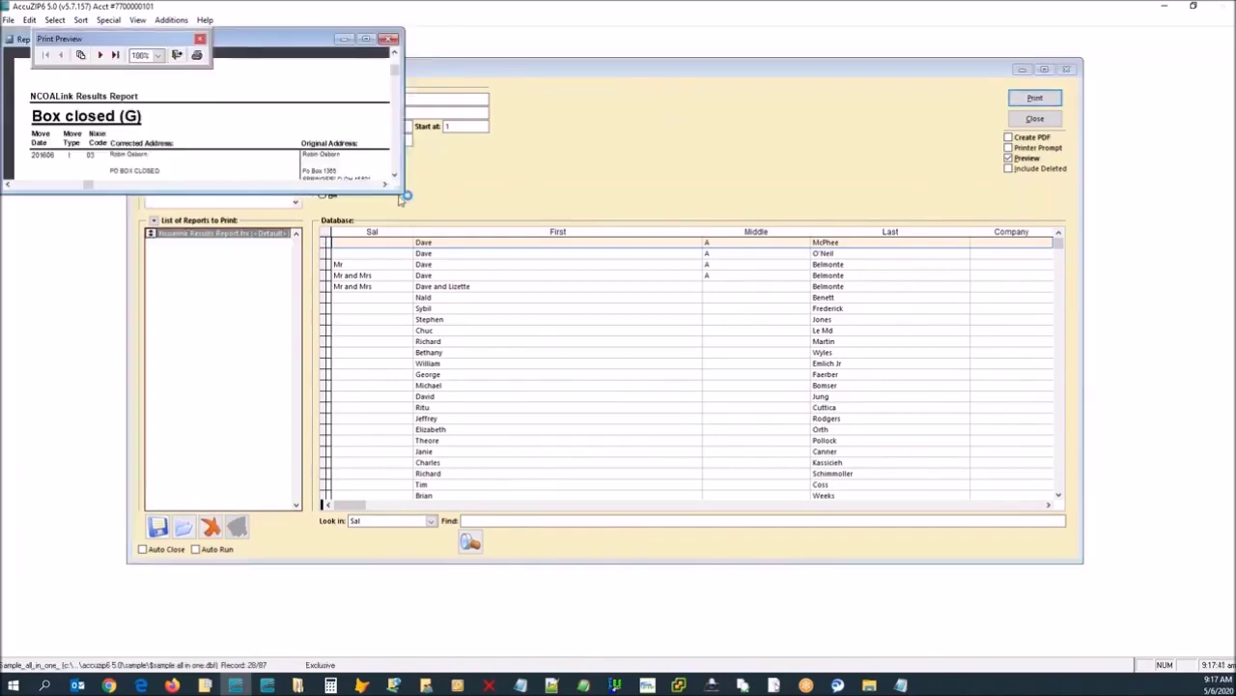
{"action": "left_click_drag", "start_coordinate": [403, 195], "coordinate": [849, 645]}
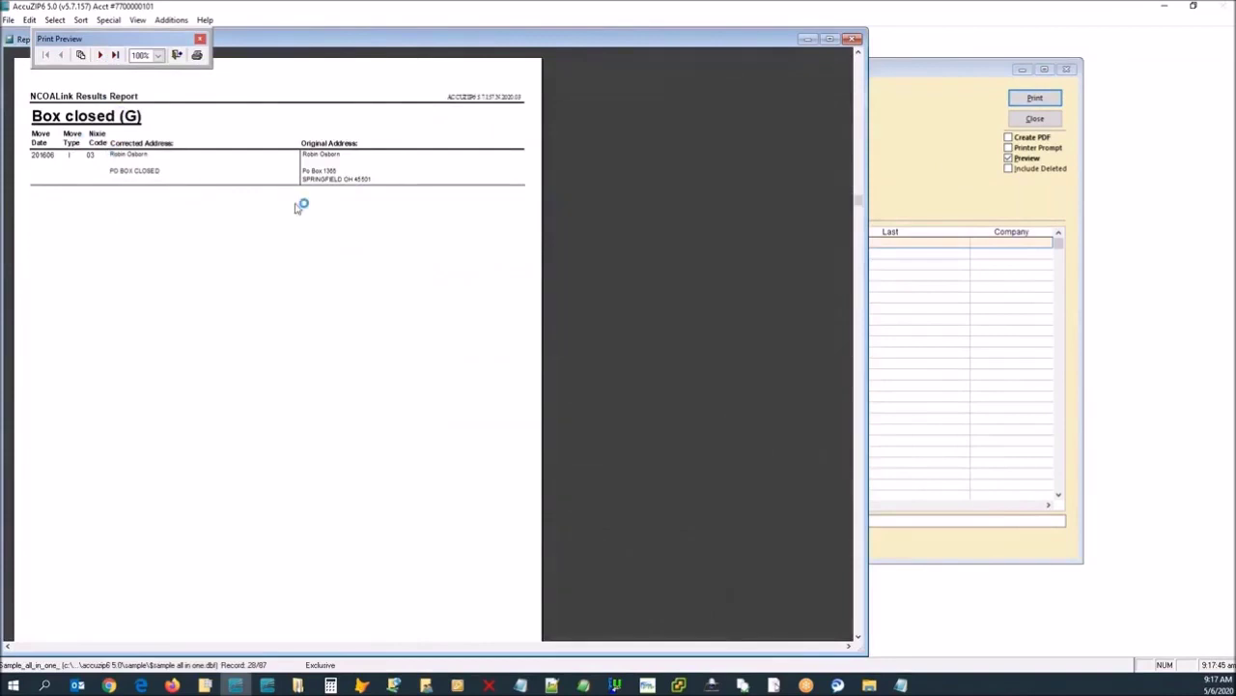
{"action": "left_click", "coordinate": [103, 55]}
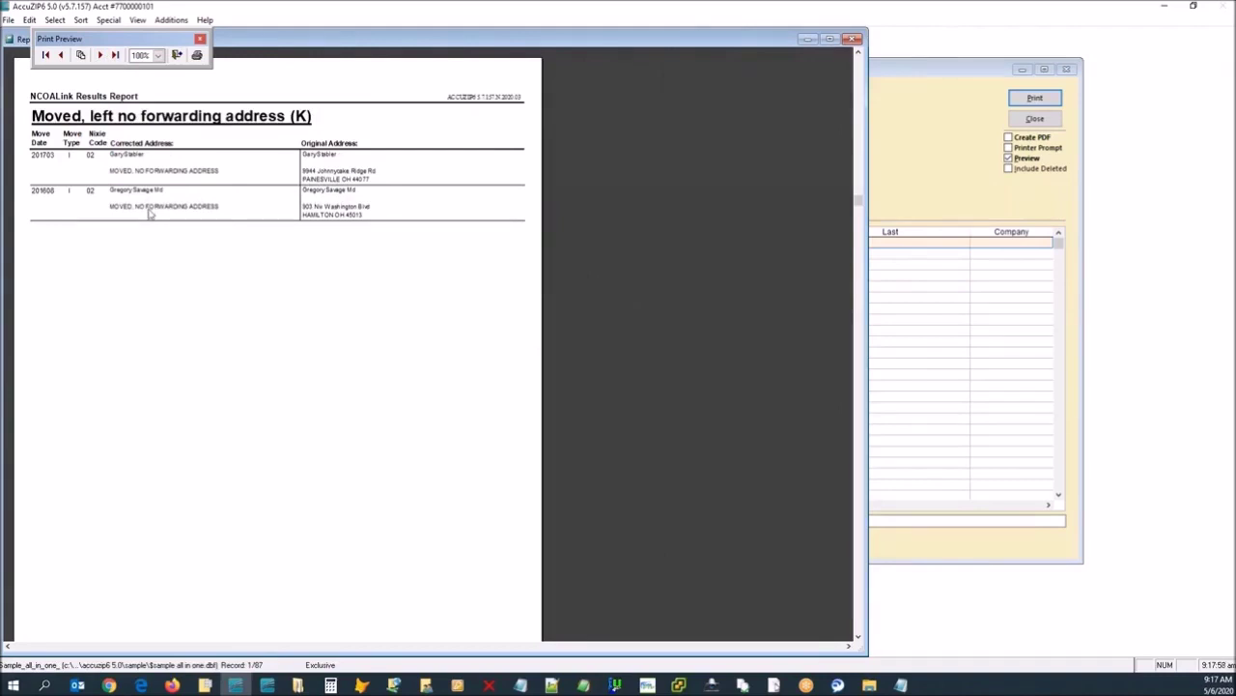
{"action": "left_click", "coordinate": [100, 55]}
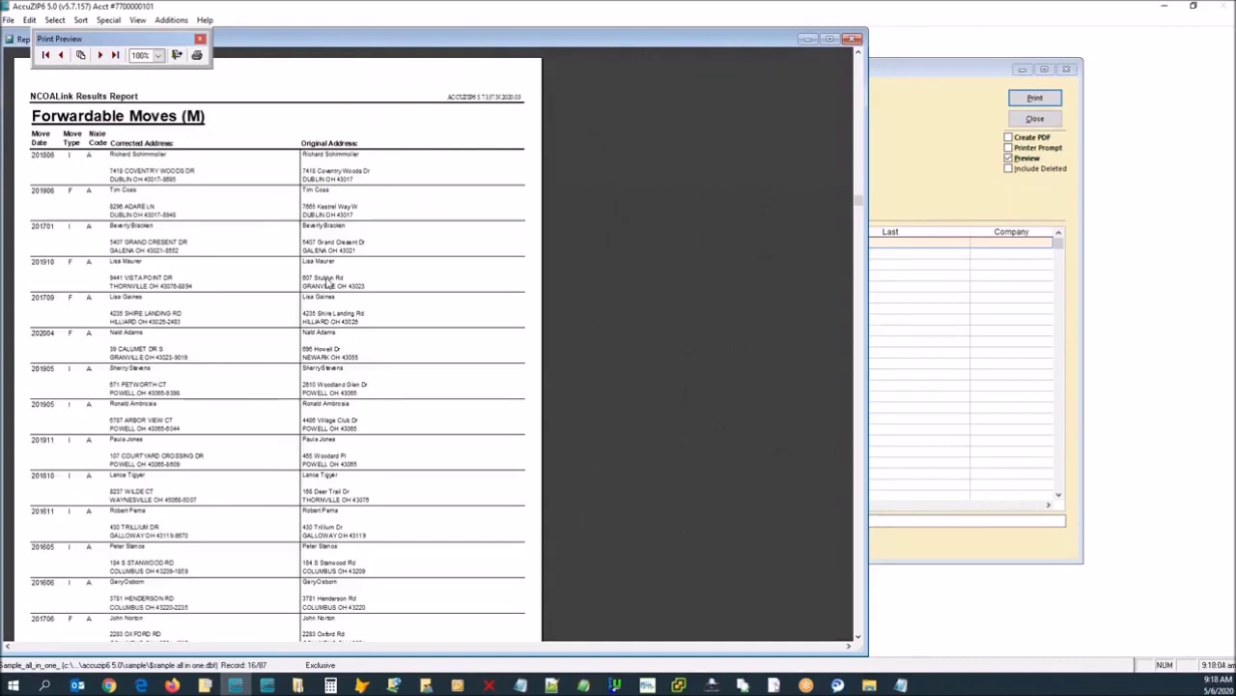
{"action": "left_click", "coordinate": [854, 39]}
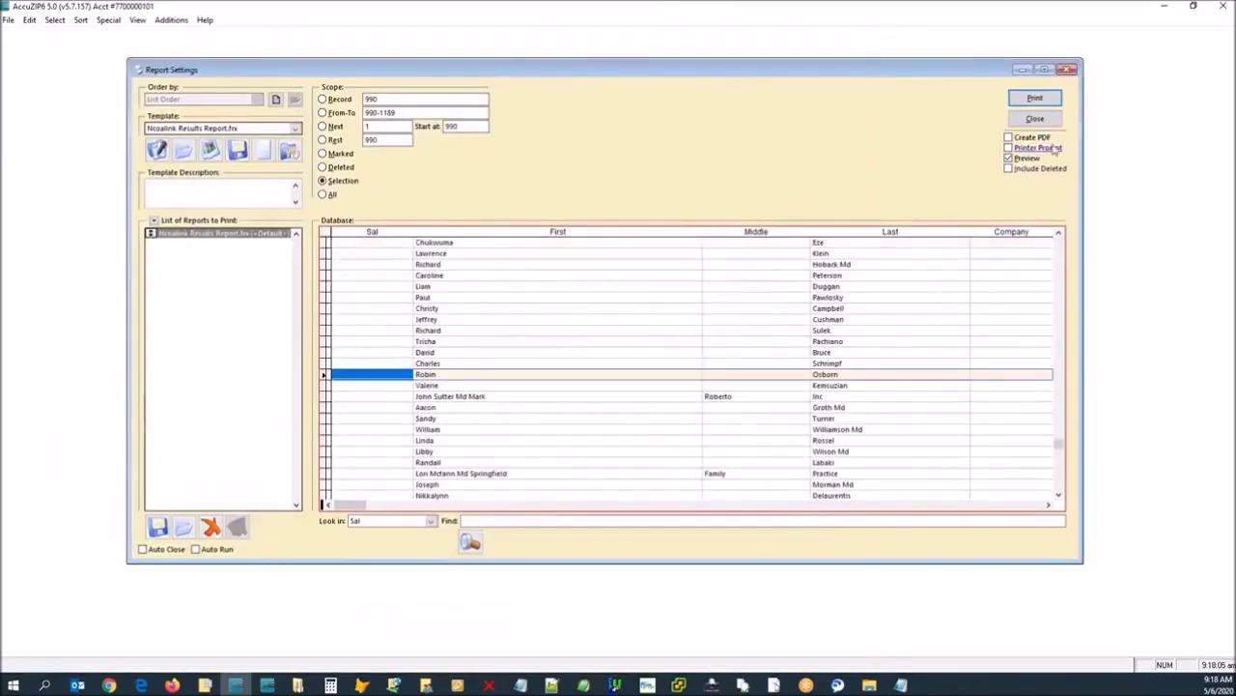
{"action": "left_click", "coordinate": [1030, 122]}
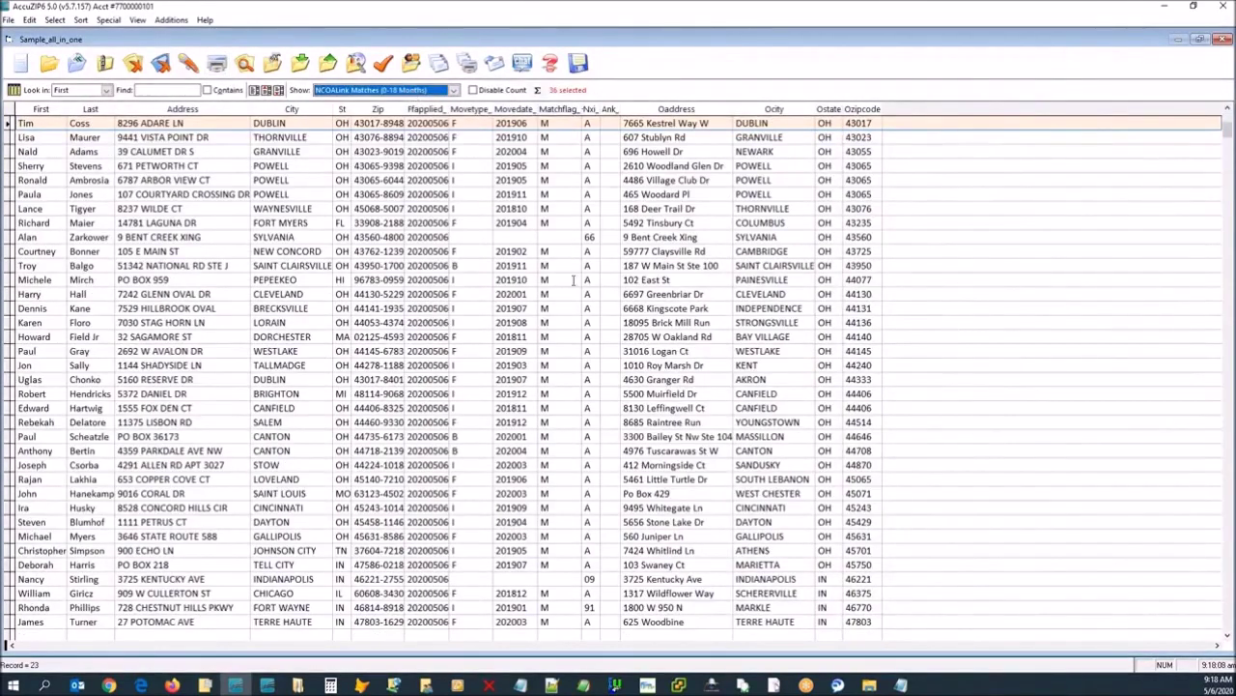
Check the export setup for the NCOALink matches, including its export format, and leave without exporting.
{"action": "left_click", "coordinate": [327, 64]}
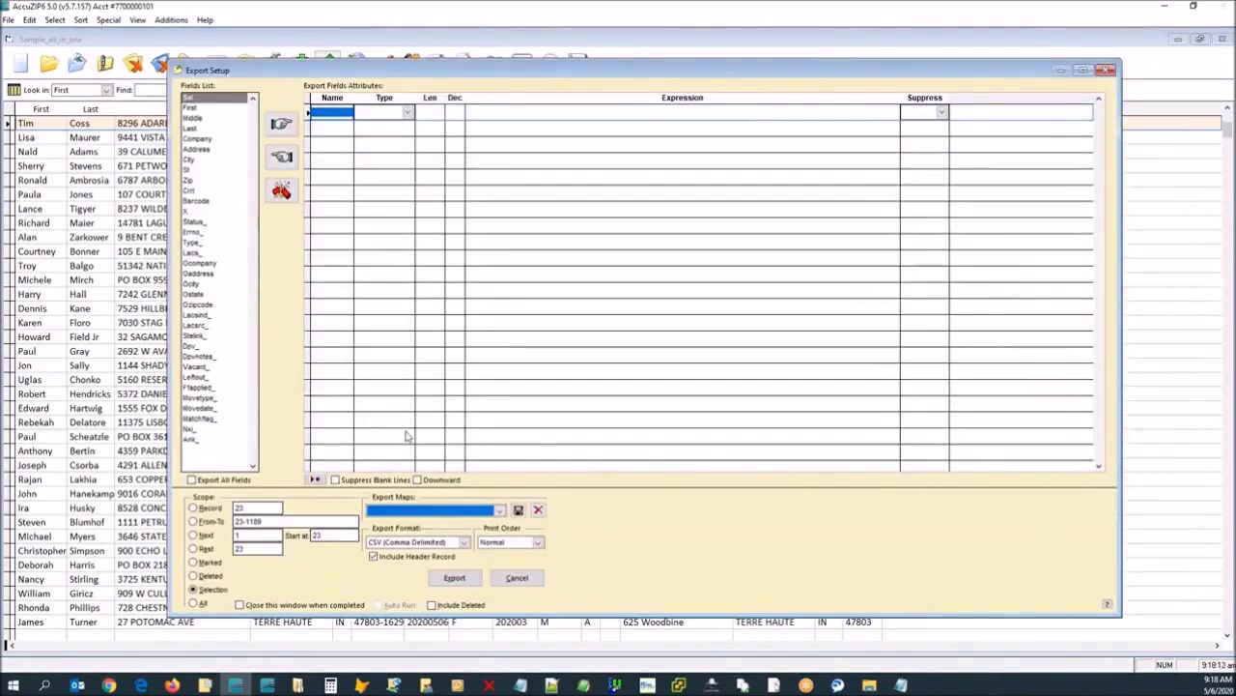
{"action": "left_click", "coordinate": [447, 544]}
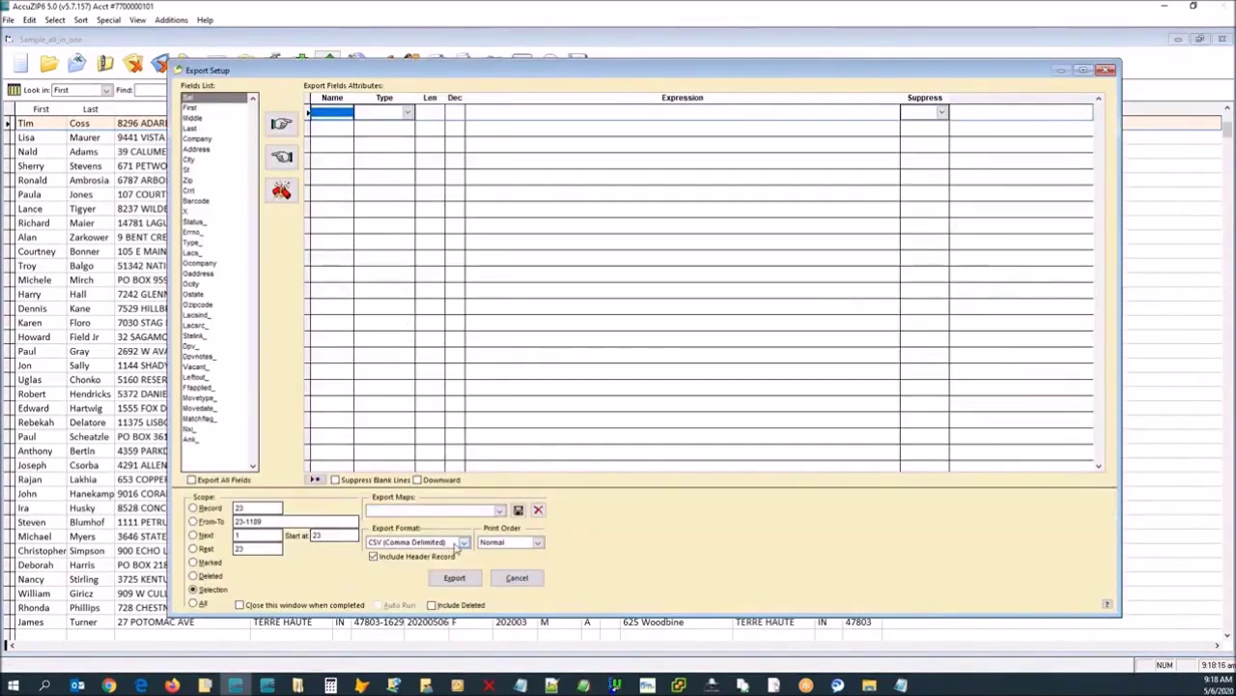
{"action": "left_click", "coordinate": [536, 577]}
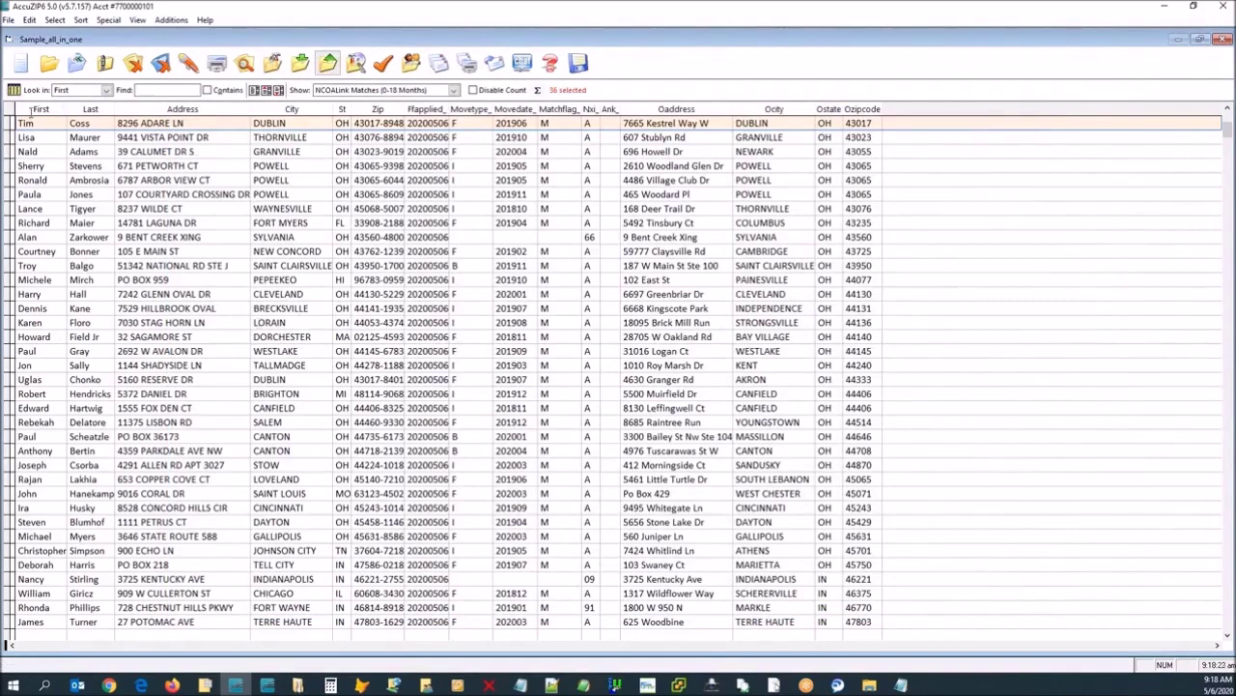
Show all fields and all records of the list and bring up the Show Duplicates settings.
{"action": "left_click", "coordinate": [14, 90]}
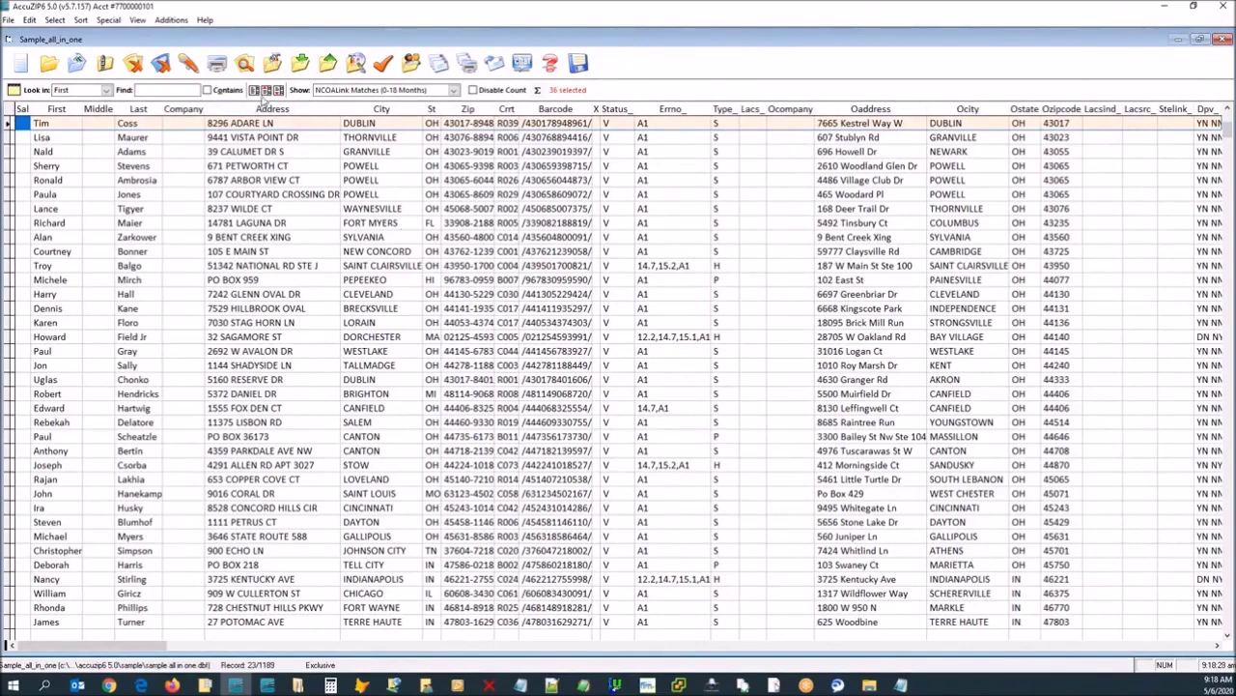
{"action": "left_click", "coordinate": [261, 93]}
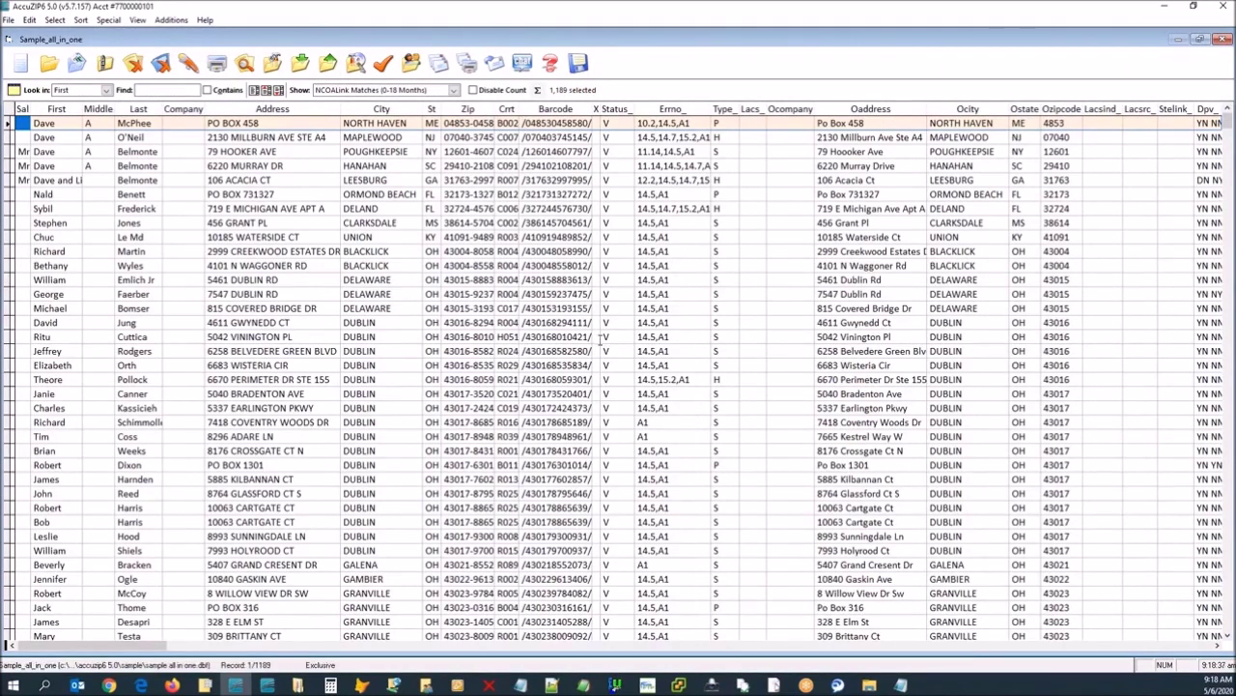
{"action": "left_click", "coordinate": [412, 62]}
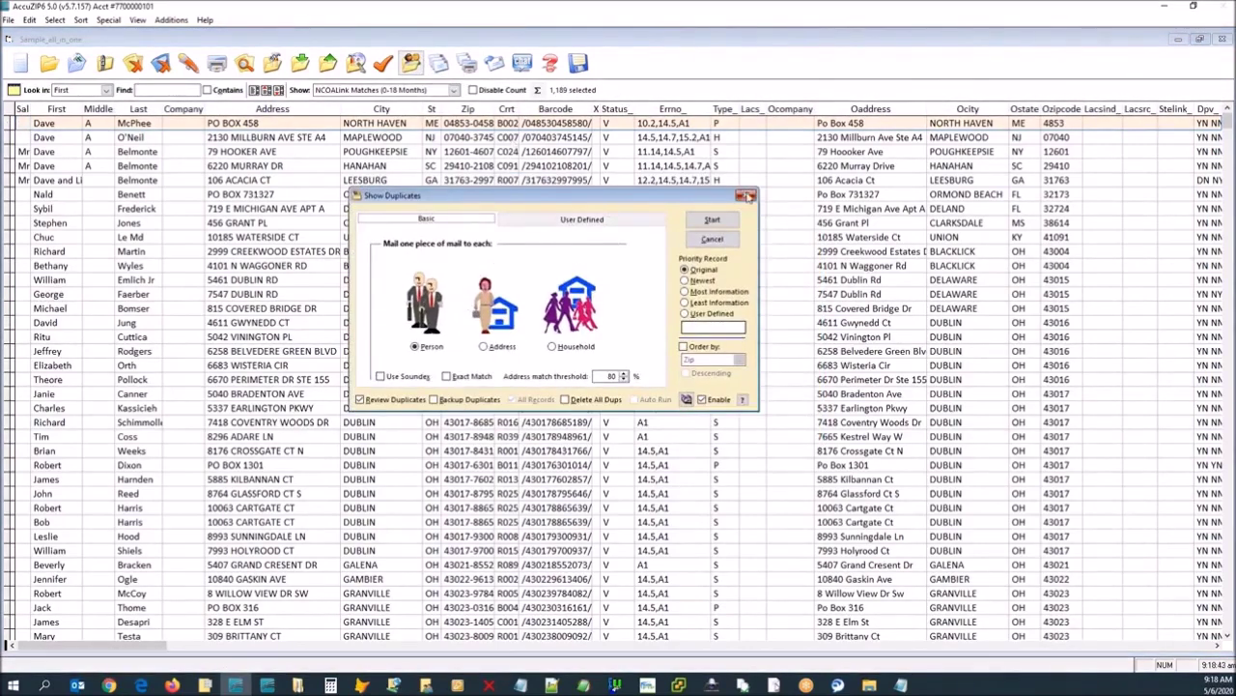
{"action": "left_click", "coordinate": [748, 196]}
{"action": "left_click", "coordinate": [416, 63]}
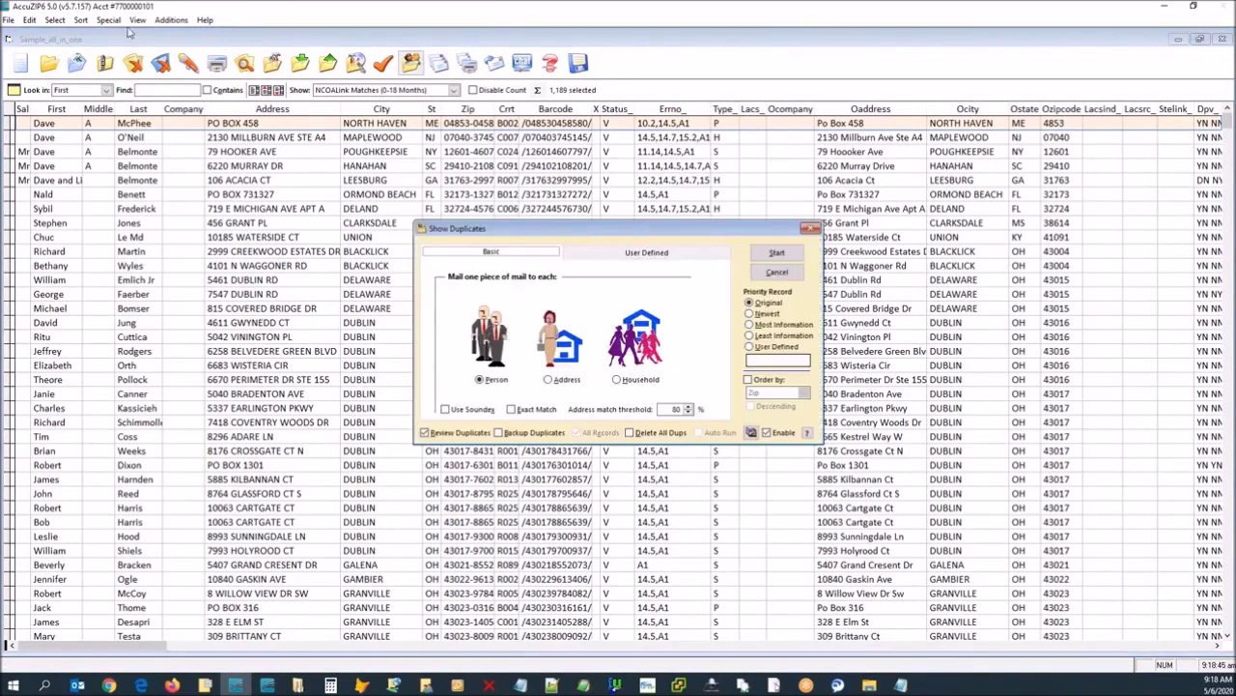
{"action": "left_click", "coordinate": [106, 20]}
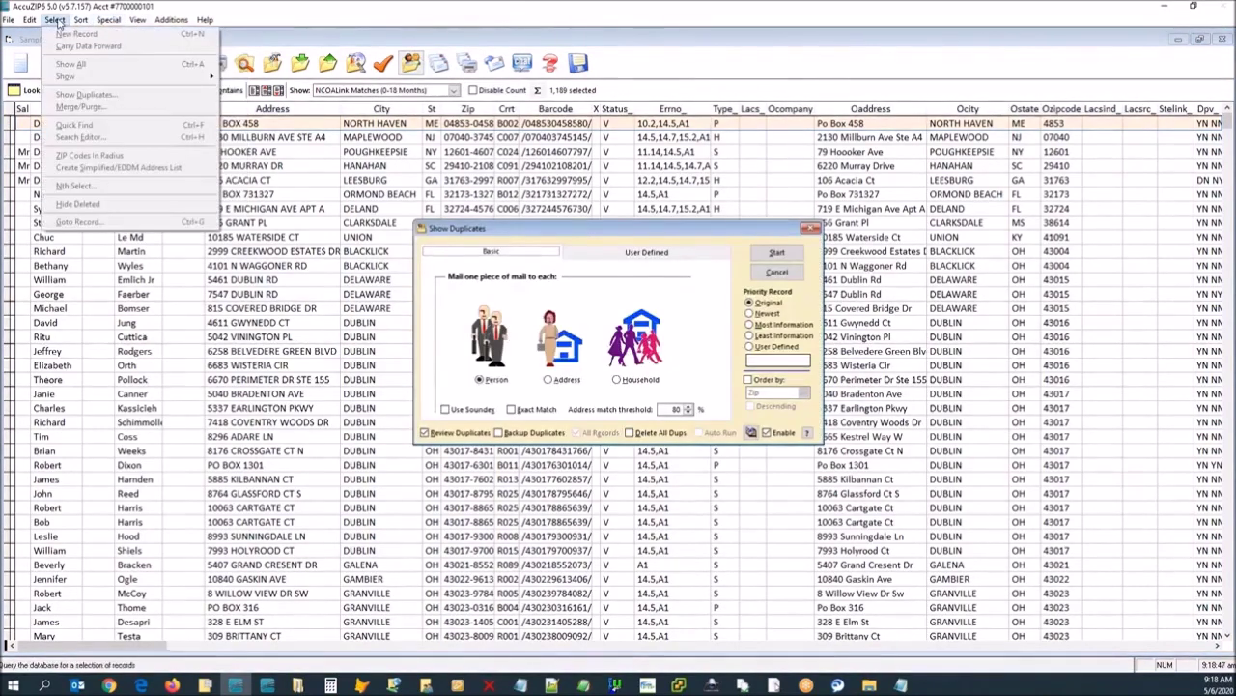
{"action": "left_click", "coordinate": [524, 257]}
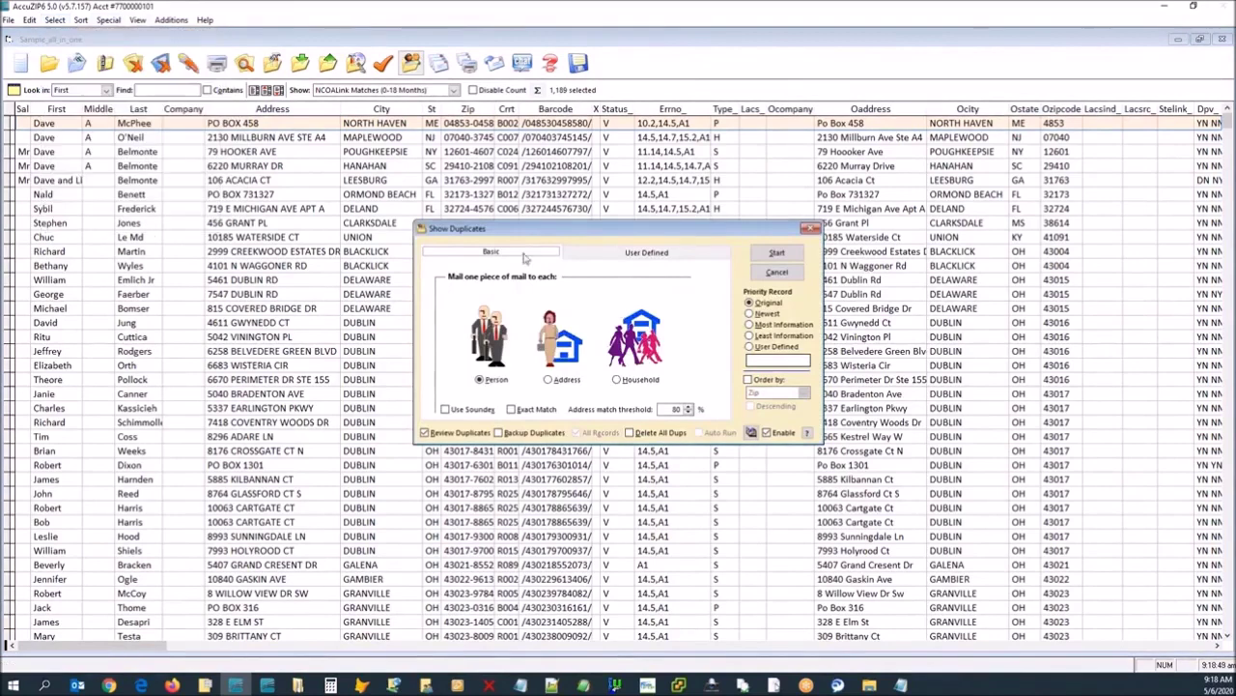
{"action": "left_click_drag", "start_coordinate": [544, 232], "coordinate": [545, 211]}
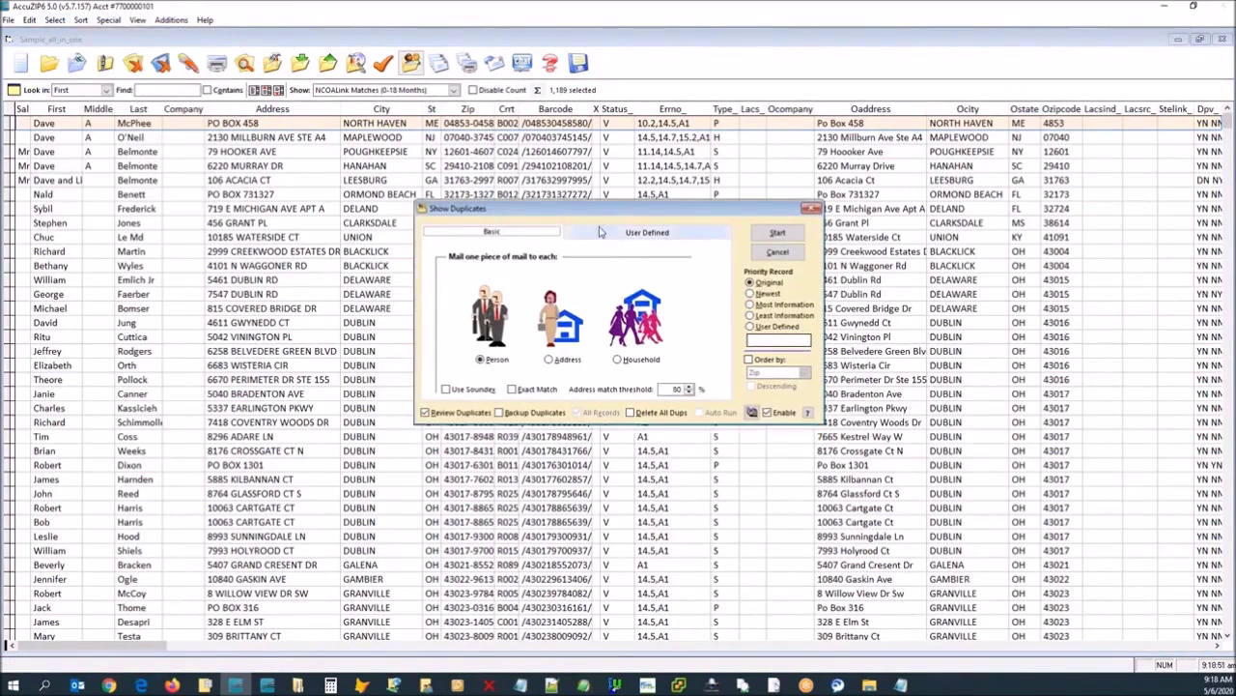
Examine the fields available for a custom matchcode in the user-defined duplicate settings.
{"action": "left_click", "coordinate": [599, 232]}
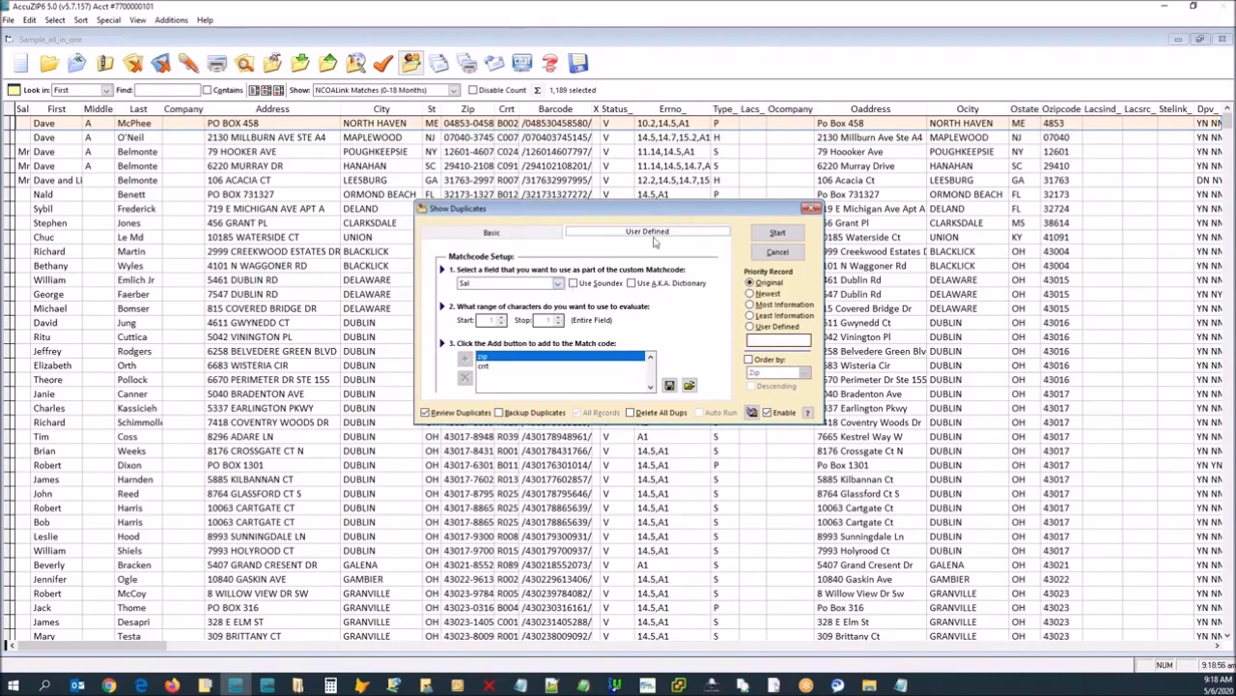
{"action": "left_click", "coordinate": [557, 284]}
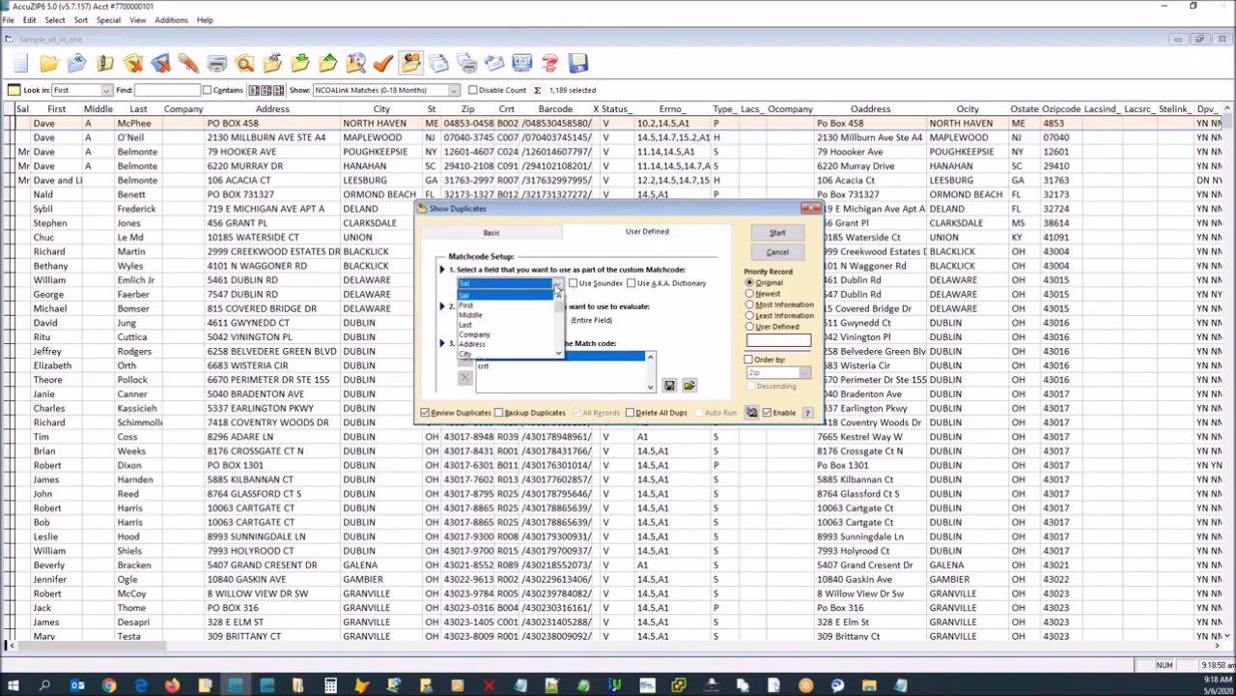
{"action": "scroll", "coordinate": [512, 323], "scroll_direction": "down", "scroll_amount": 3}
{"action": "mouse_move", "coordinate": [562, 327]}
{"action": "left_mouse_down"}
{"action": "mouse_move", "coordinate": [563, 345]}
{"action": "mouse_move", "coordinate": [564, 307]}
{"action": "mouse_move", "coordinate": [563, 344]}
{"action": "left_mouse_up"}
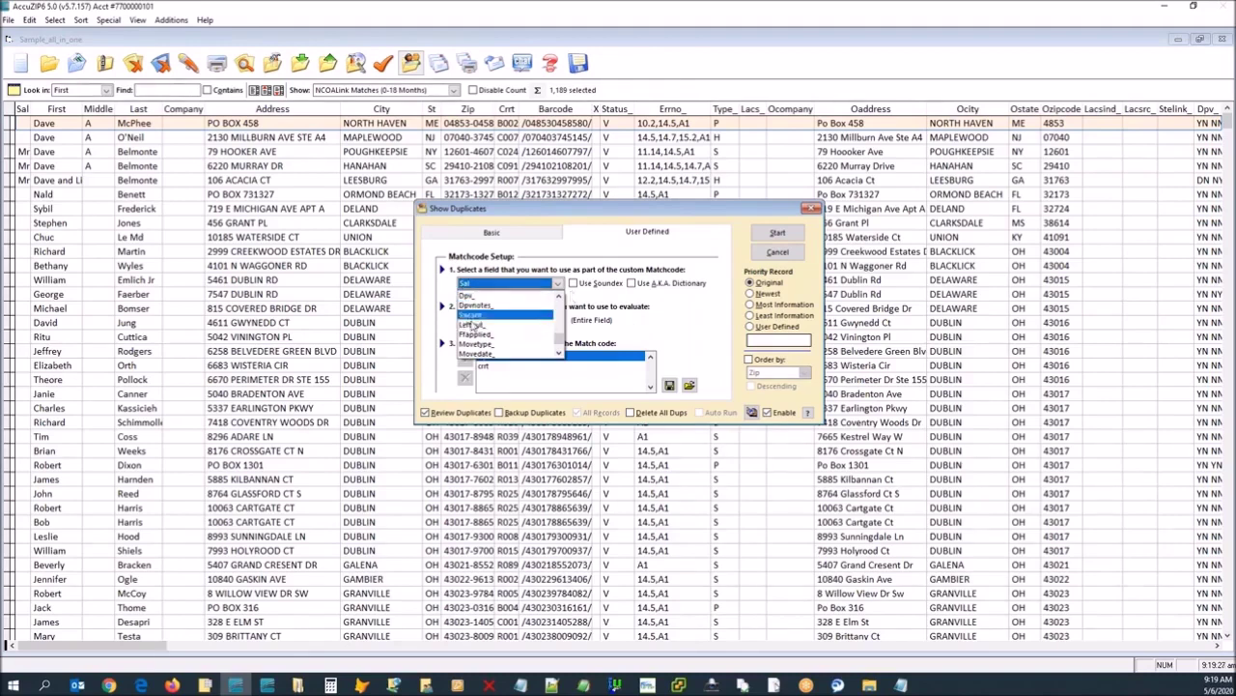
{"action": "left_click", "coordinate": [619, 258]}
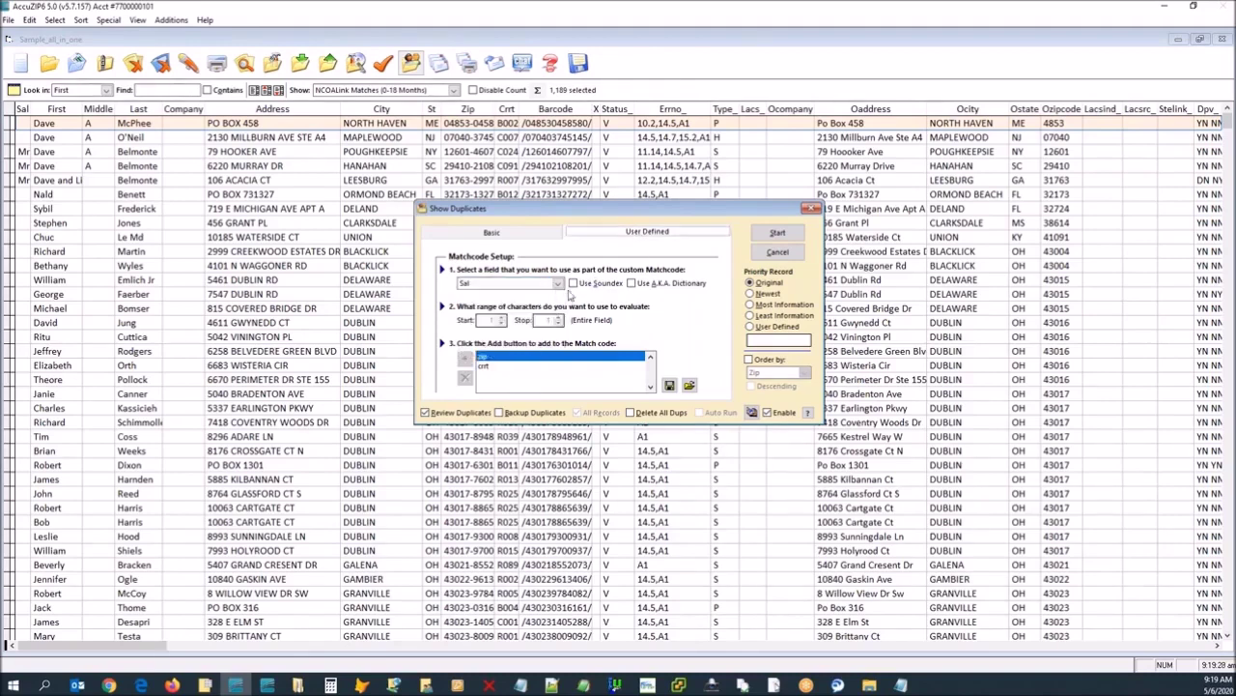
{"action": "left_click", "coordinate": [558, 283]}
{"action": "scroll", "coordinate": [499, 309], "scroll_direction": "down", "scroll_amount": 6}
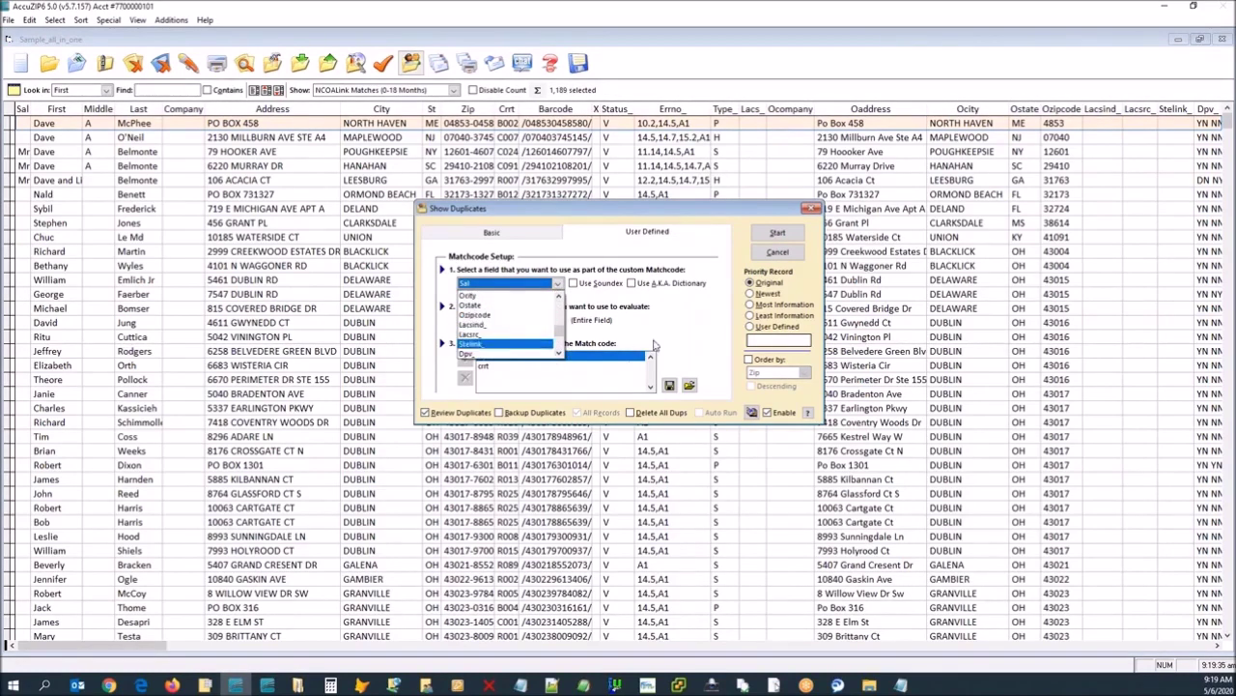
Compare the basic duplicate options for mailing one piece per household, address or person, and keep Person selected.
{"action": "left_click", "coordinate": [512, 234]}
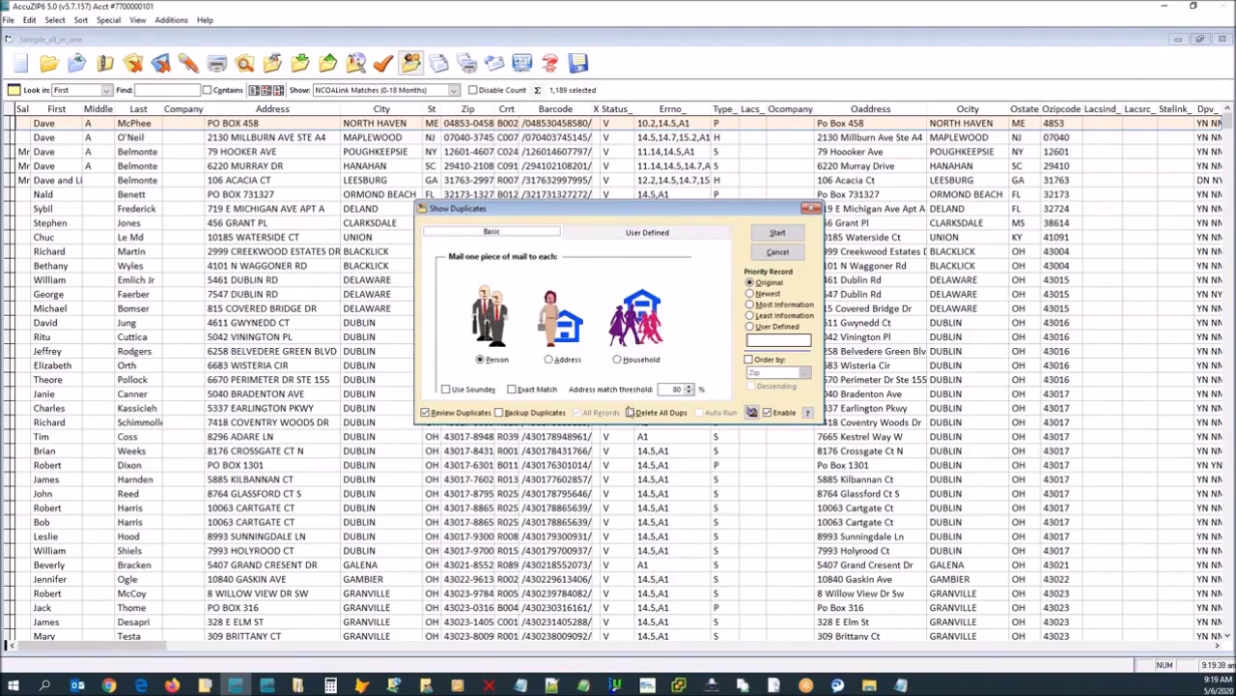
{"action": "key", "text": "Tab"}
{"action": "key", "text": "Right"}
{"action": "key", "text": "Right"}
{"action": "key", "text": "Right"}
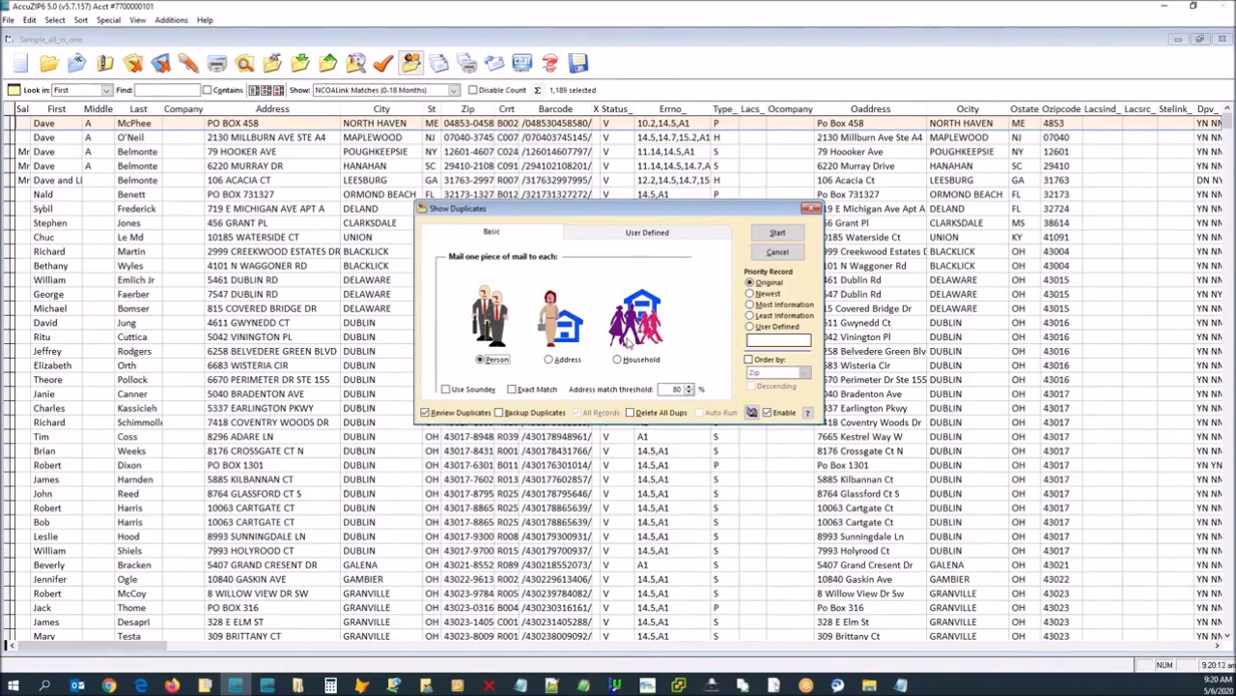
{"action": "left_click", "coordinate": [618, 359]}
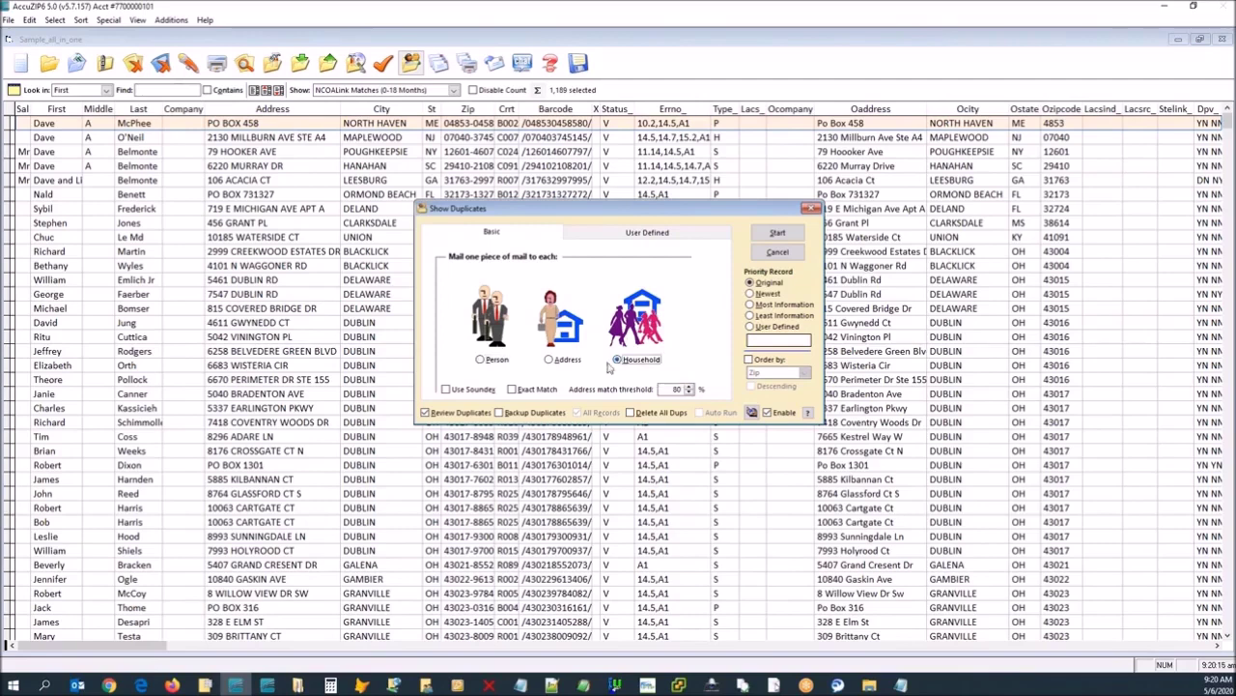
{"action": "left_click", "coordinate": [562, 360]}
{"action": "left_click", "coordinate": [633, 331]}
{"action": "left_click", "coordinate": [491, 361]}
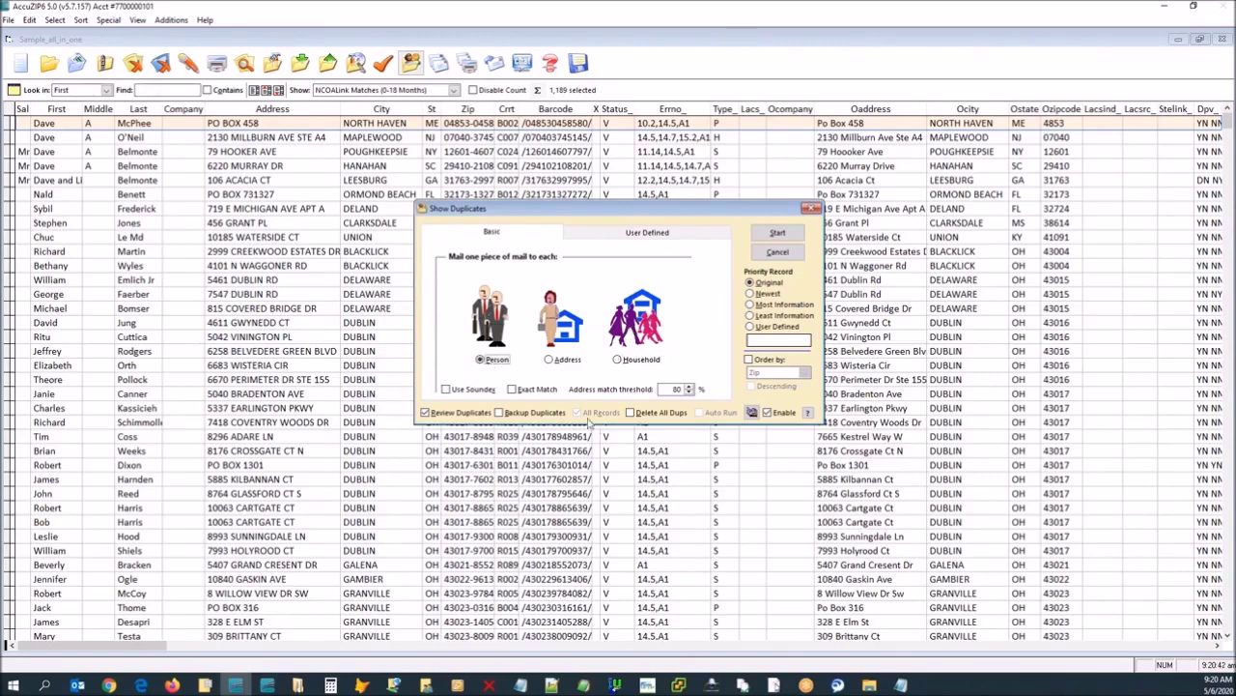
Browse the A.K.A. Dictionary of name variants, including the empty row for a new entry, and close it.
{"action": "left_click", "coordinate": [752, 412]}
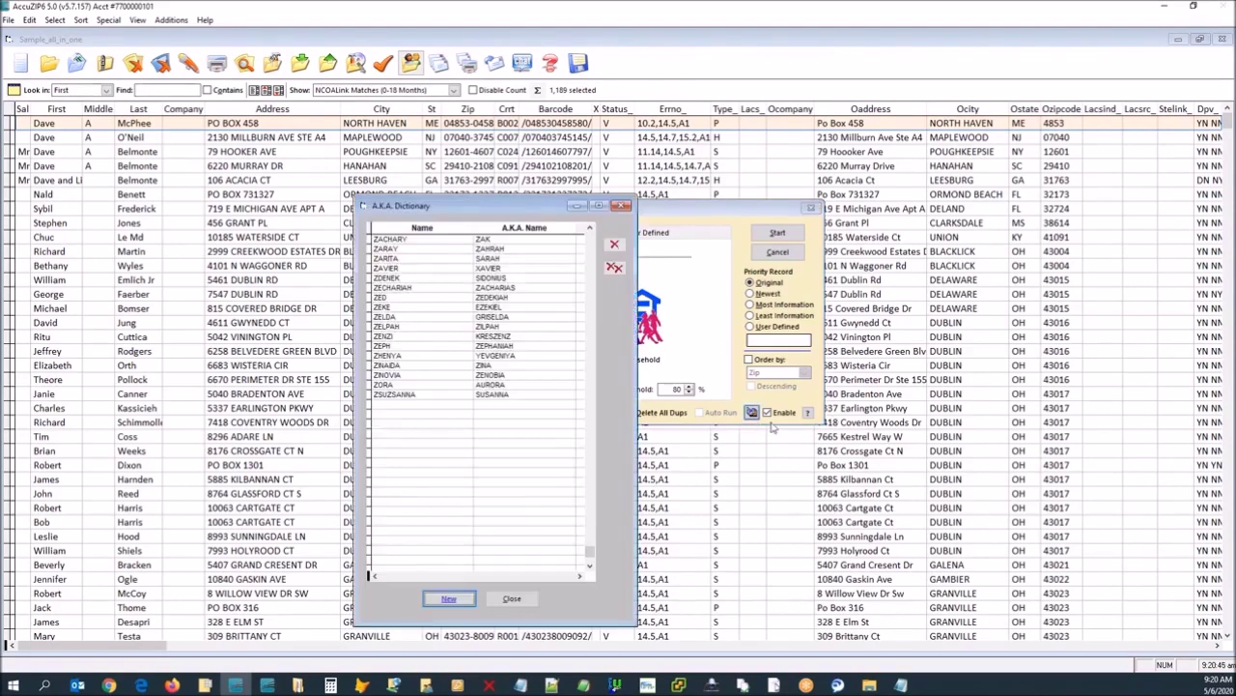
{"action": "scroll", "coordinate": [594, 263], "scroll_direction": "up", "scroll_amount": 10}
{"action": "left_click", "coordinate": [592, 259]}
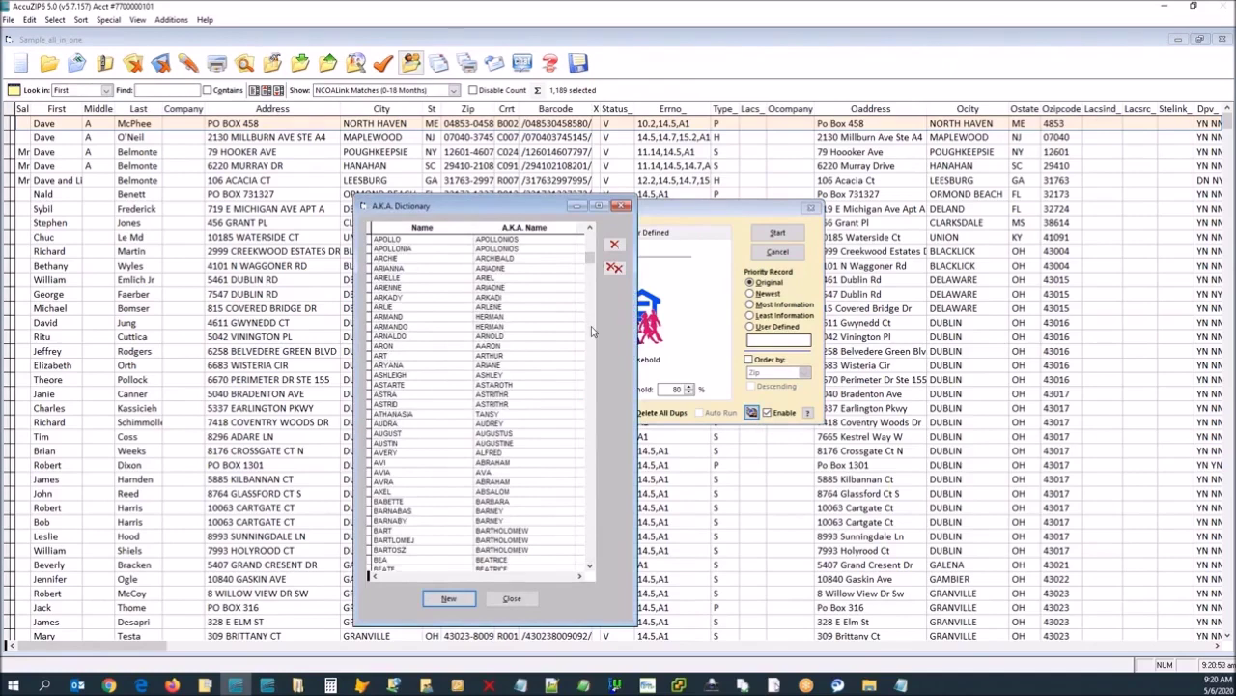
{"action": "left_click_drag", "start_coordinate": [591, 261], "coordinate": [608, 544]}
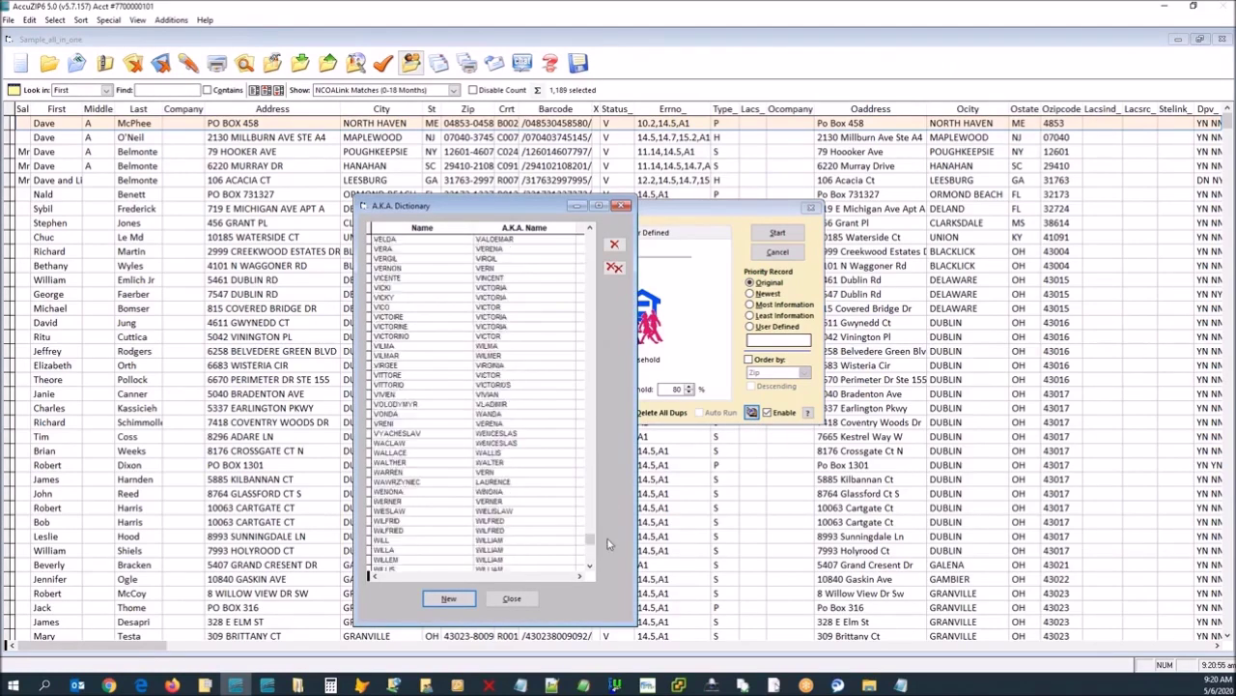
{"action": "scroll", "coordinate": [545, 406], "scroll_direction": "down", "scroll_amount": 10}
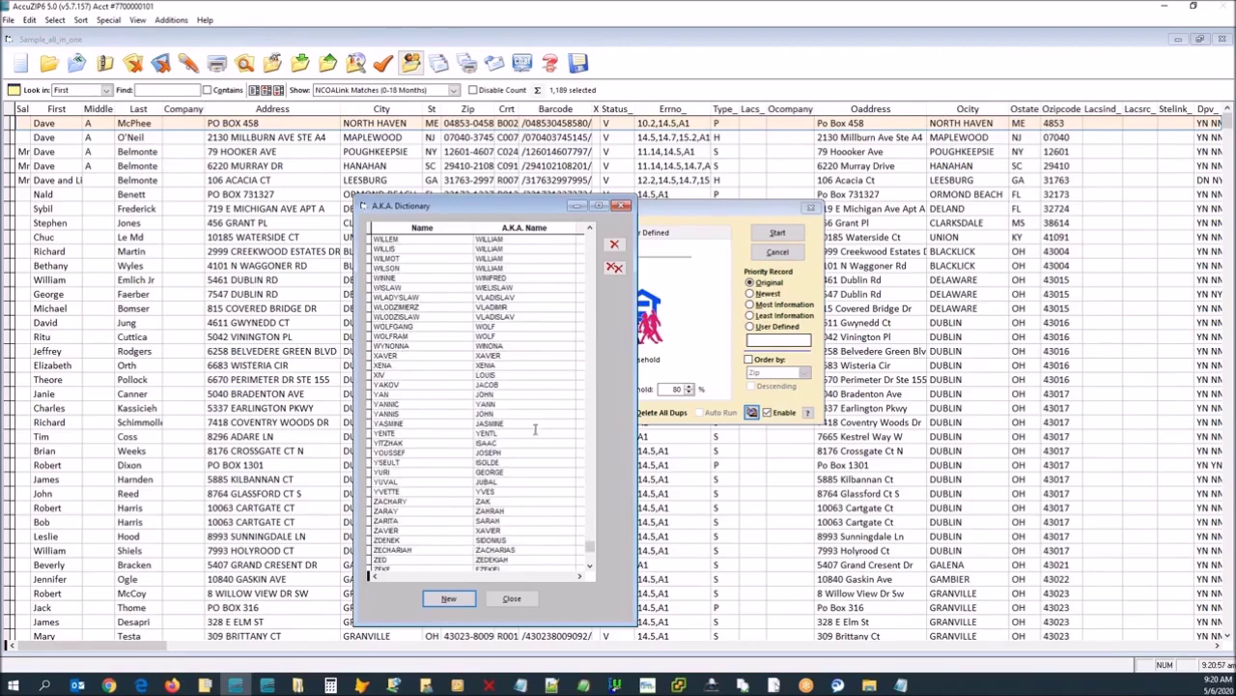
{"action": "scroll", "coordinate": [505, 458], "scroll_direction": "down", "scroll_amount": 13}
{"action": "scroll", "coordinate": [495, 426], "scroll_direction": "up", "scroll_amount": 5}
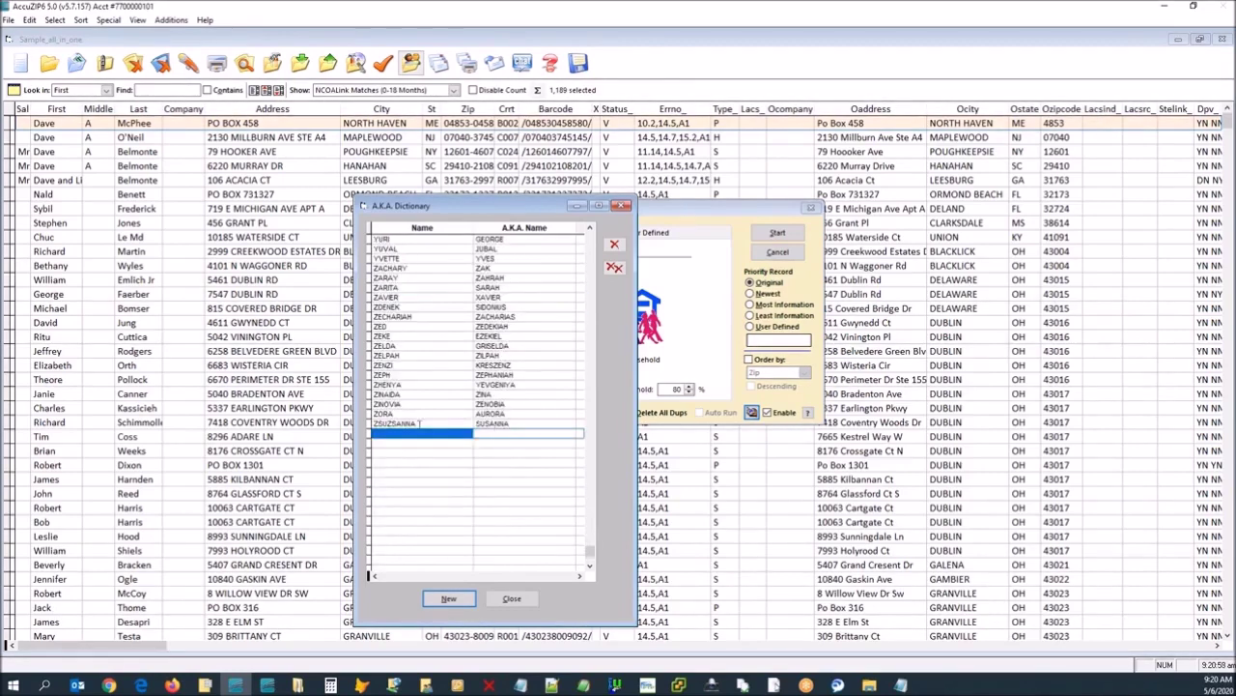
{"action": "left_click", "coordinate": [419, 434]}
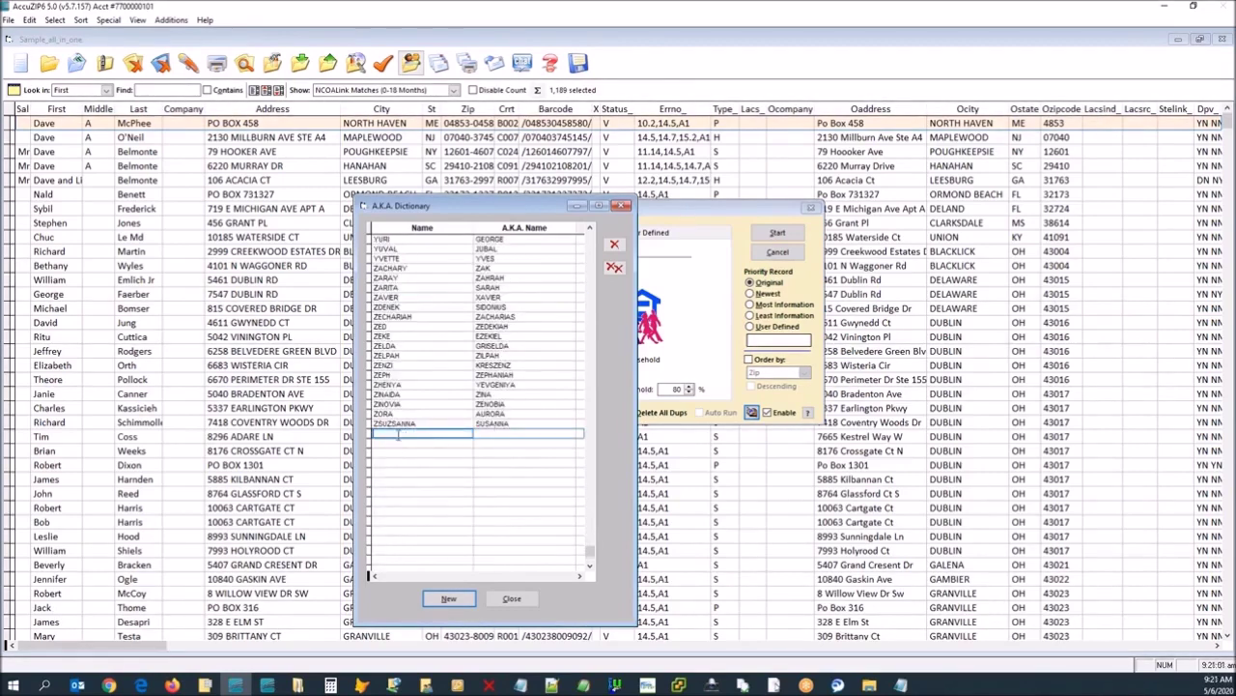
{"action": "left_click", "coordinate": [511, 599]}
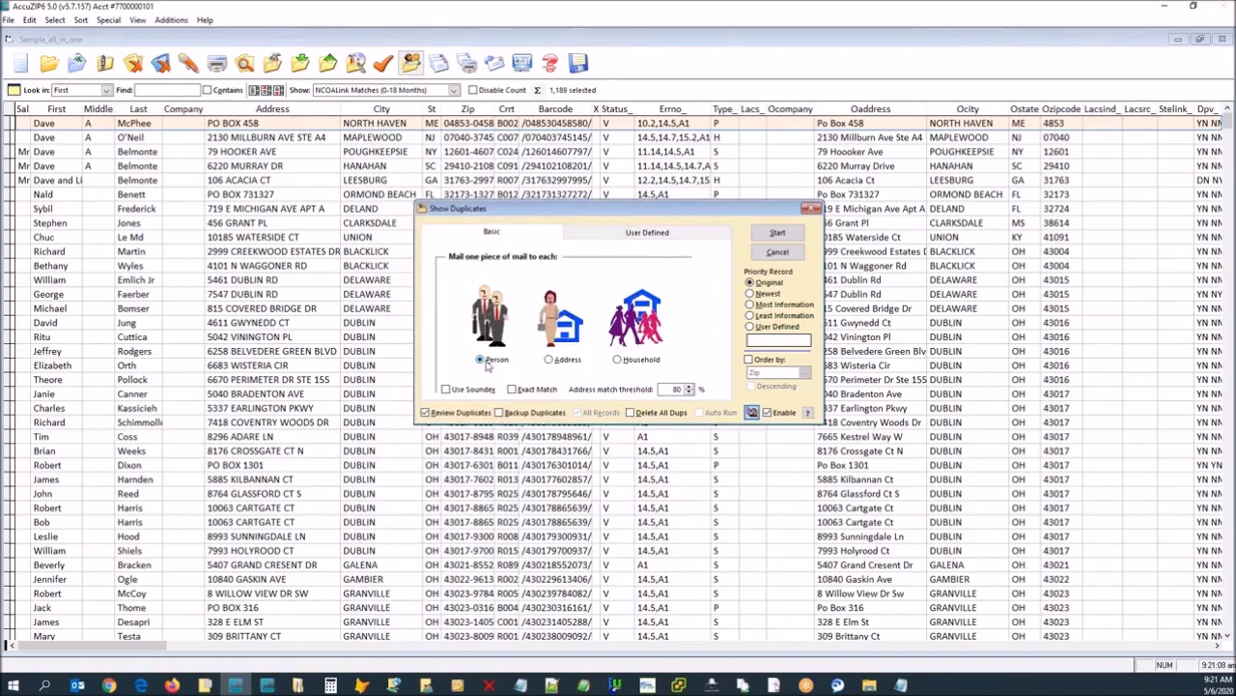
Run the duplicate search by Person and show the results at full size with columns fitted to their contents.
{"action": "left_click", "coordinate": [785, 234]}
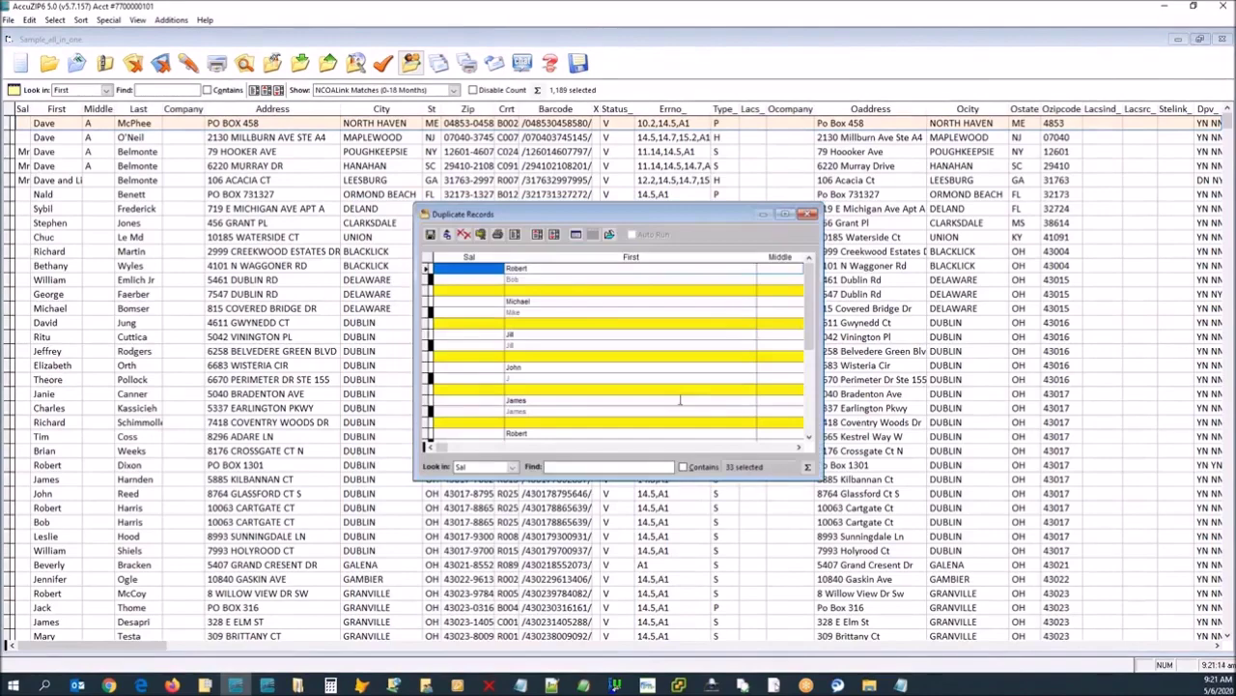
{"action": "double_click", "coordinate": [591, 217]}
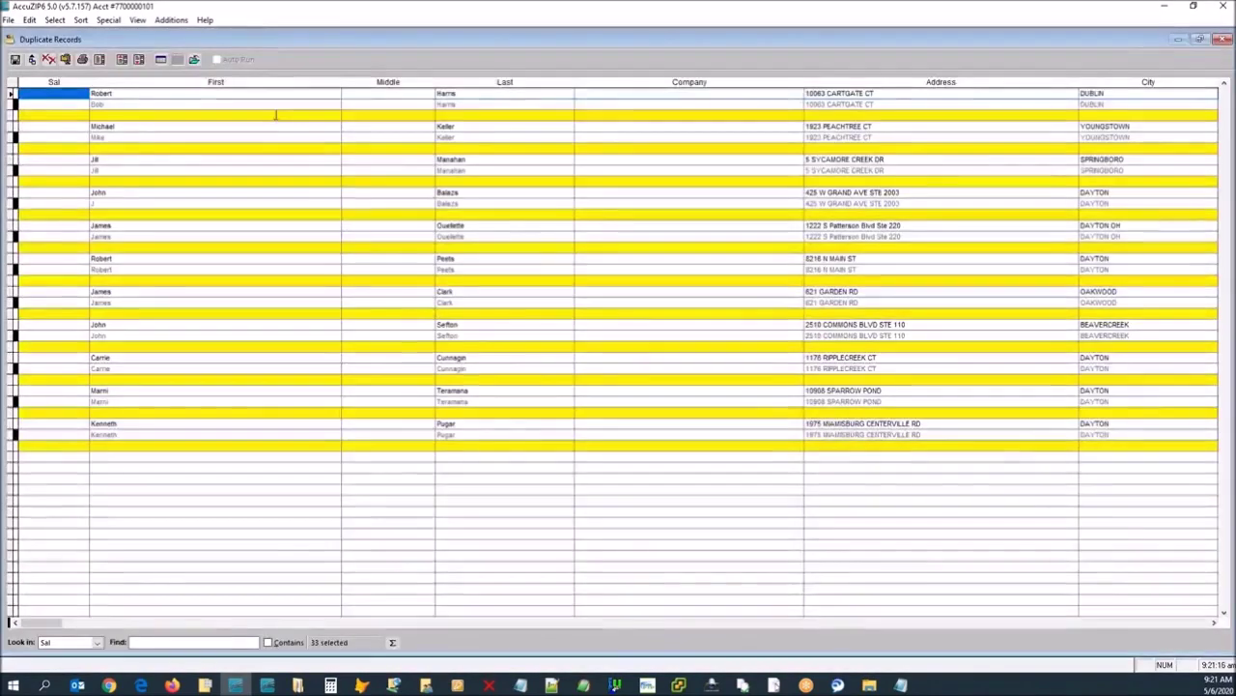
{"action": "left_click", "coordinate": [65, 60]}
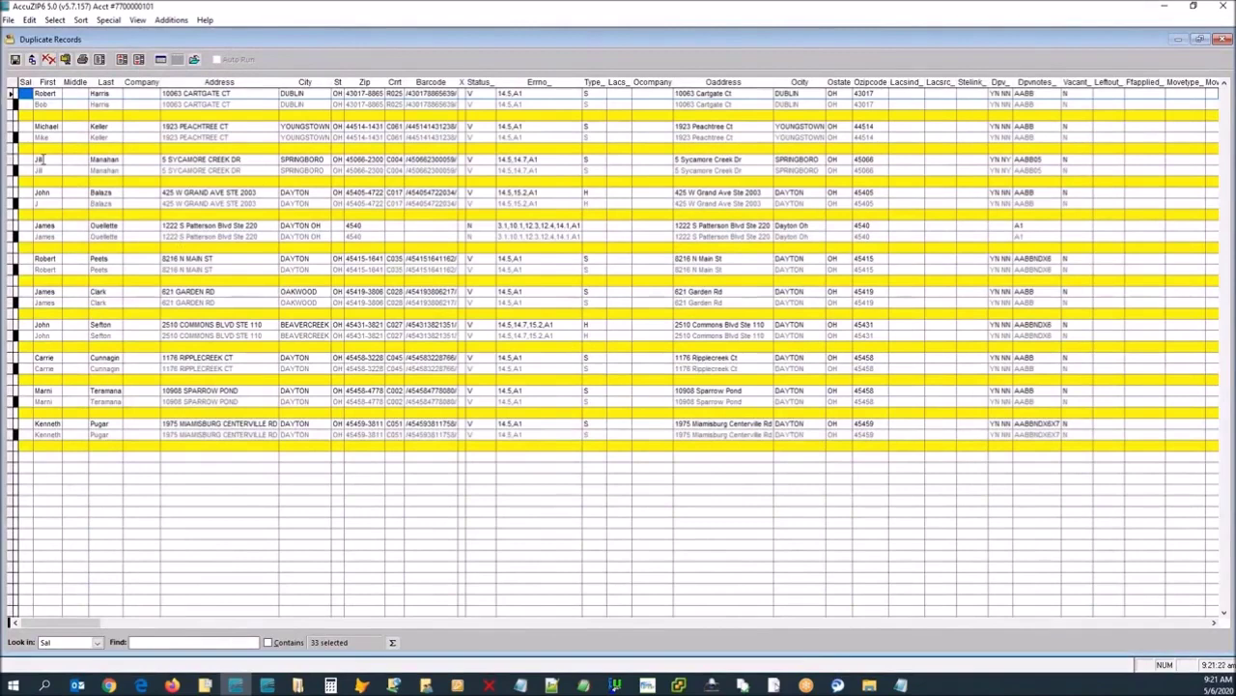
In the first duplicate pair, keep the nickname record and flag the full-first-name record for deletion instead.
{"action": "left_click", "coordinate": [54, 96]}
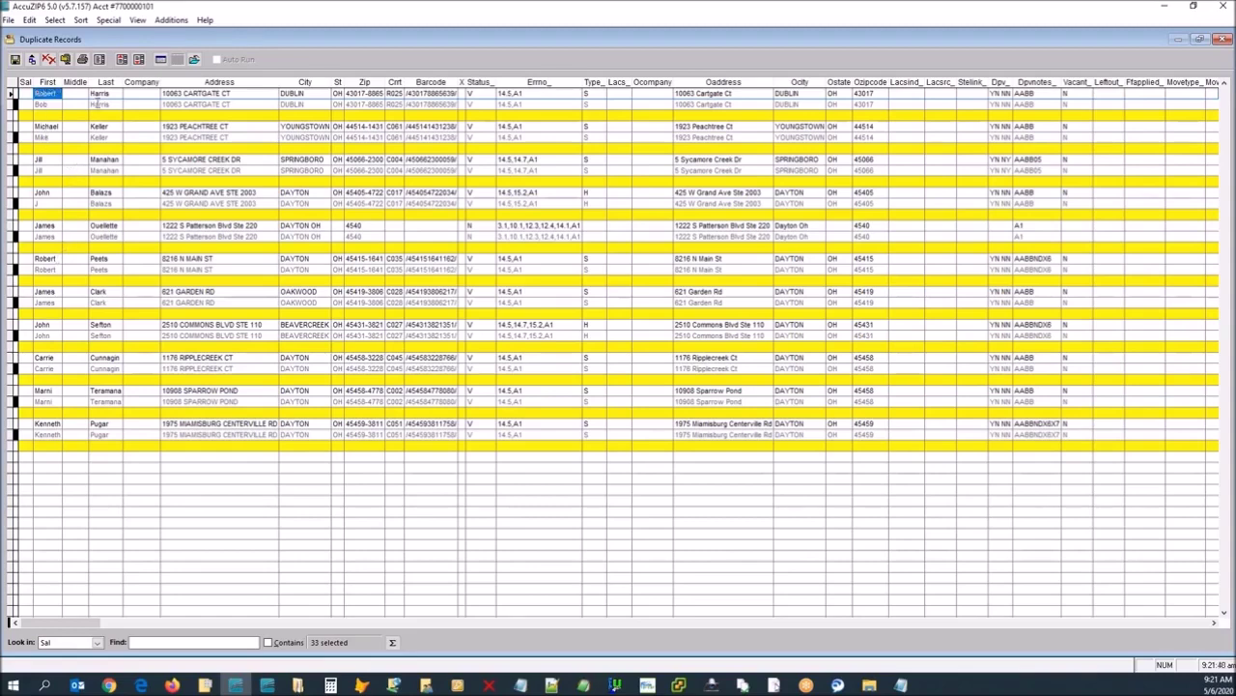
{"action": "left_click", "coordinate": [107, 99]}
{"action": "left_click", "coordinate": [172, 94]}
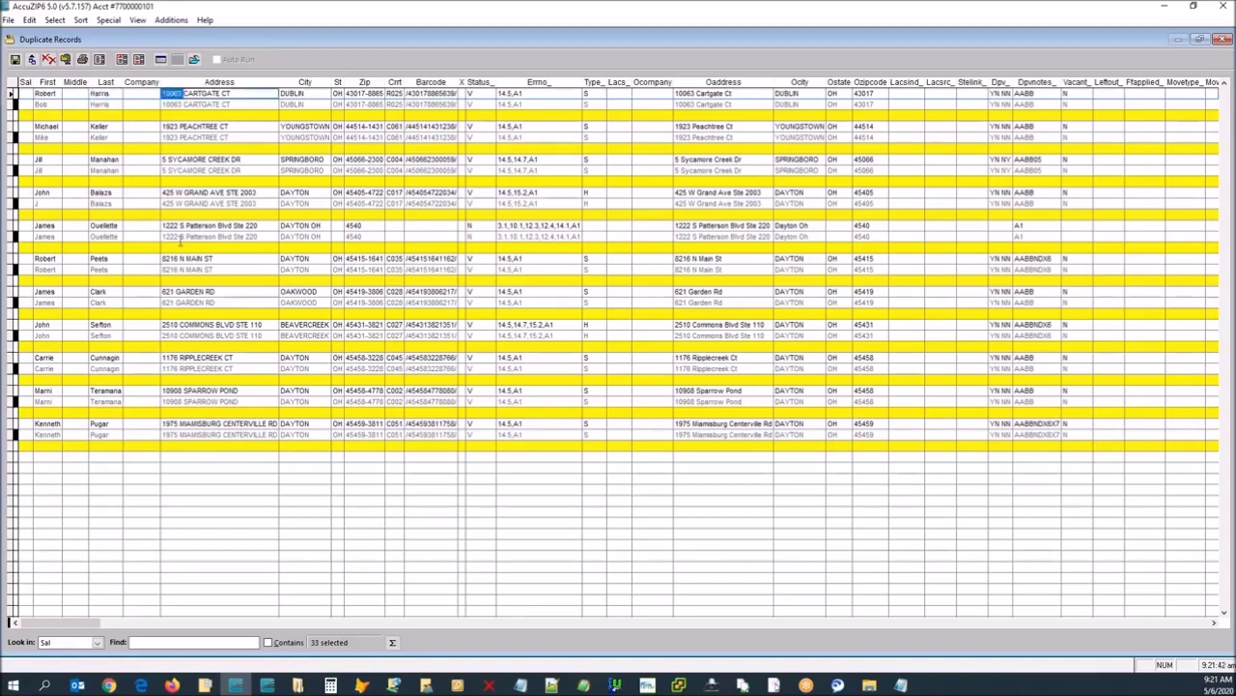
{"action": "left_click", "coordinate": [44, 115]}
{"action": "left_click", "coordinate": [46, 106]}
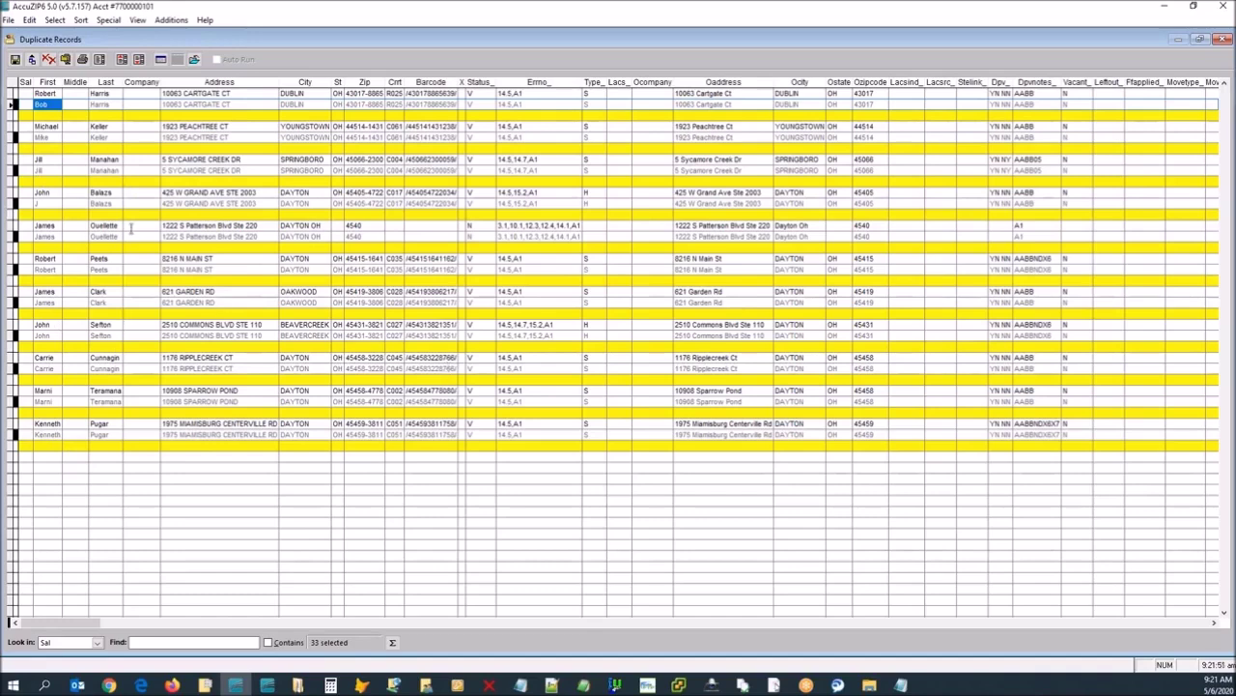
{"action": "left_click", "coordinate": [46, 107]}
{"action": "left_click", "coordinate": [14, 104]}
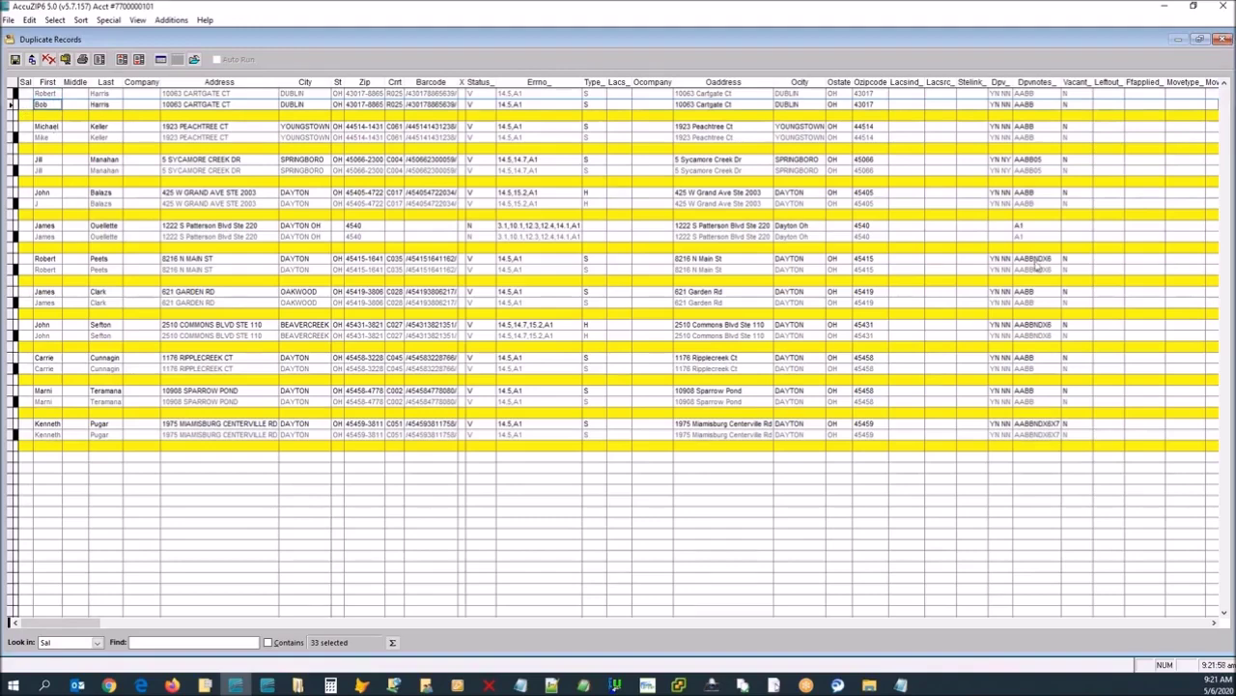
Close the Person duplicate results and write the deletion flags to the main database.
{"action": "left_click", "coordinate": [1223, 40]}
{"action": "left_click", "coordinate": [641, 389]}
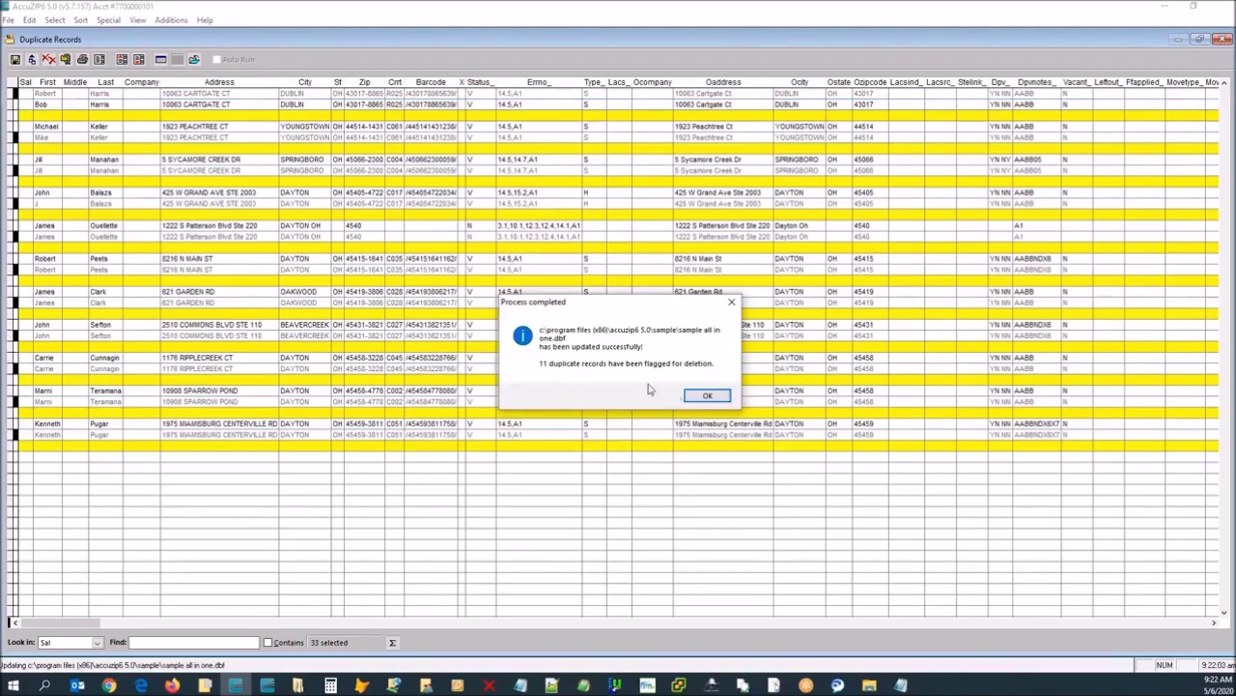
{"action": "left_click", "coordinate": [706, 395]}
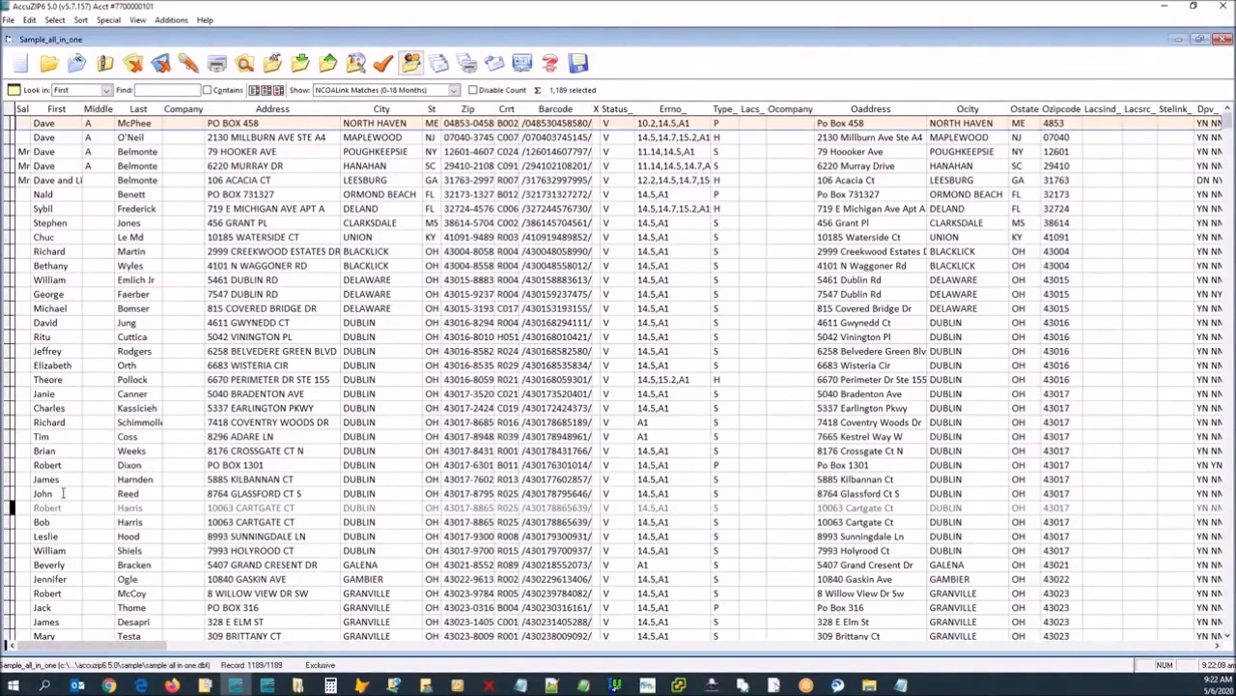
Pack the database without creating a backup to permanently delete the flagged duplicates, and widen the Sal column.
{"action": "left_click", "coordinate": [58, 519]}
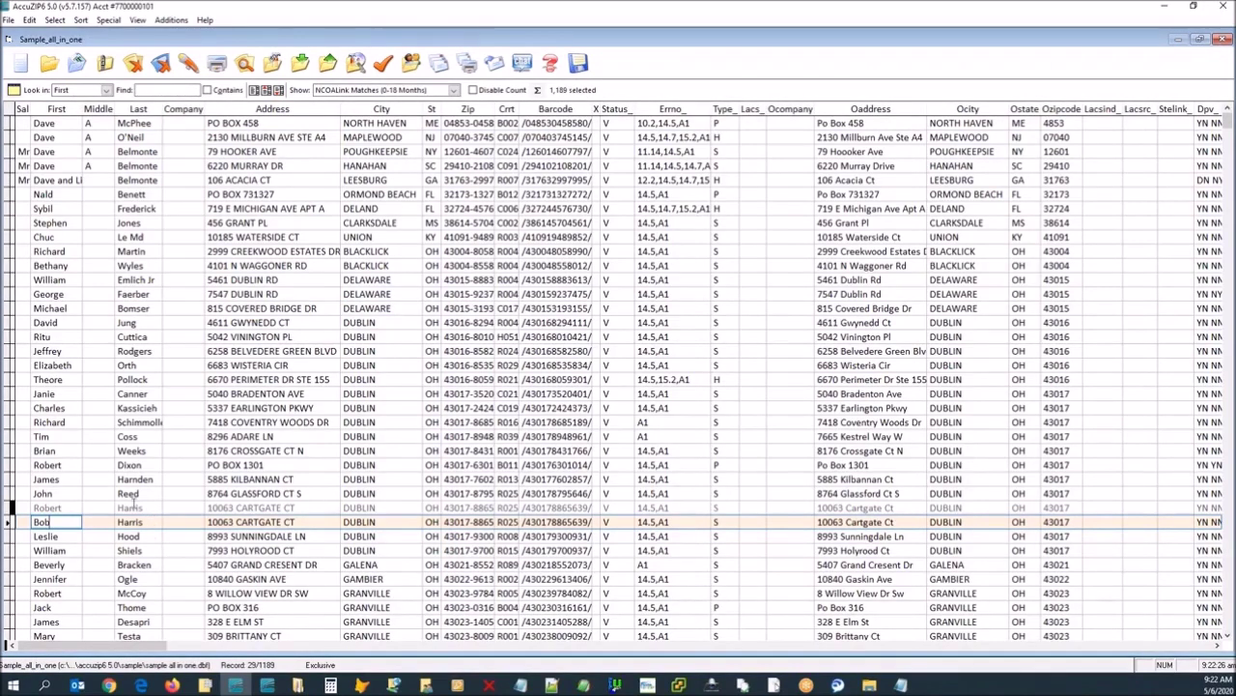
{"action": "left_click", "coordinate": [162, 64]}
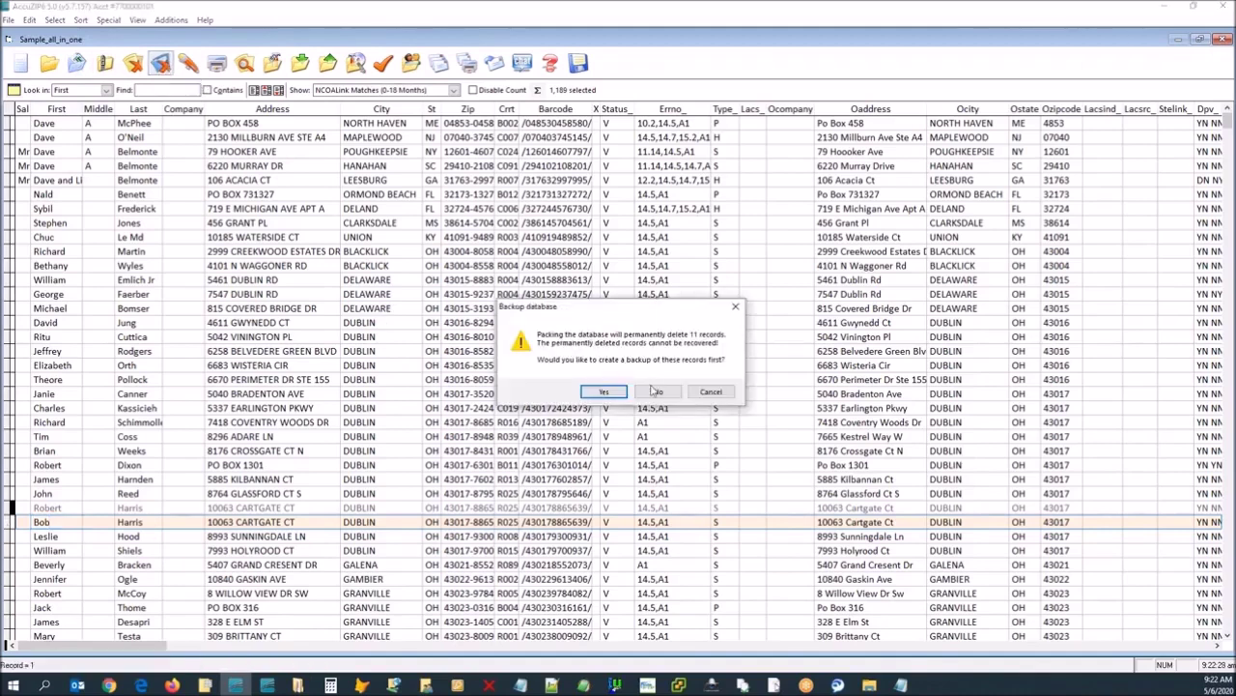
{"action": "left_click", "coordinate": [657, 392]}
{"action": "left_click", "coordinate": [658, 386]}
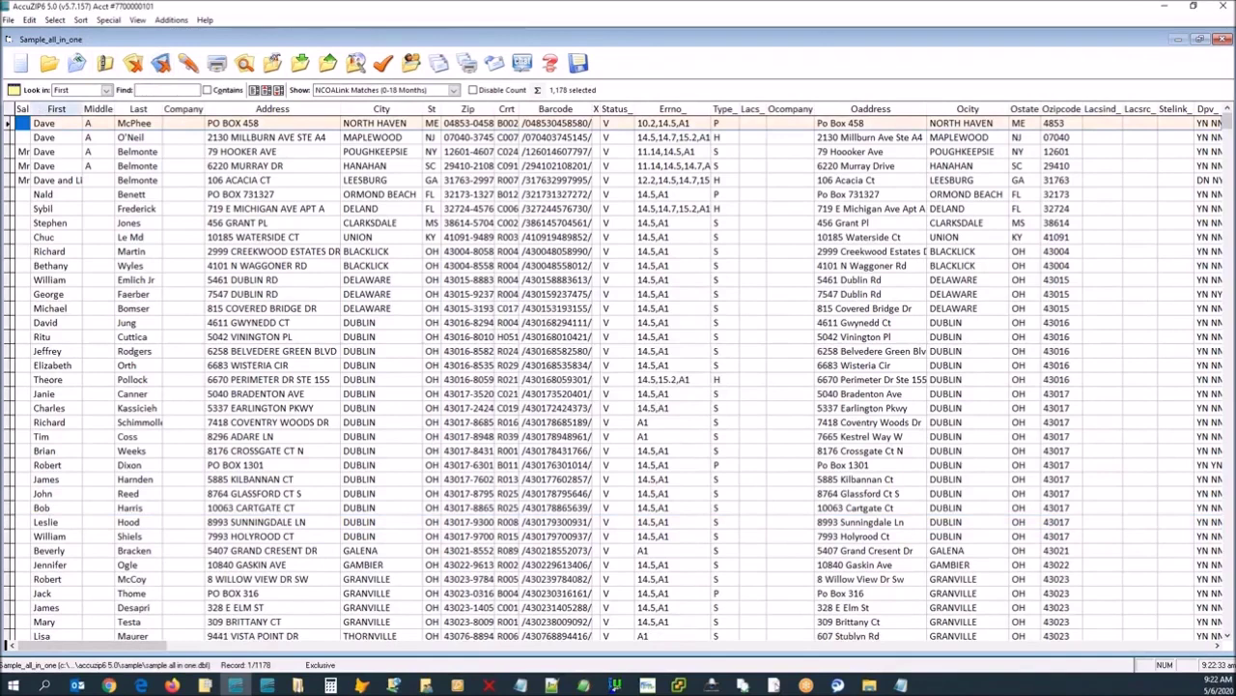
{"action": "left_click_drag", "start_coordinate": [40, 108], "coordinate": [60, 109]}
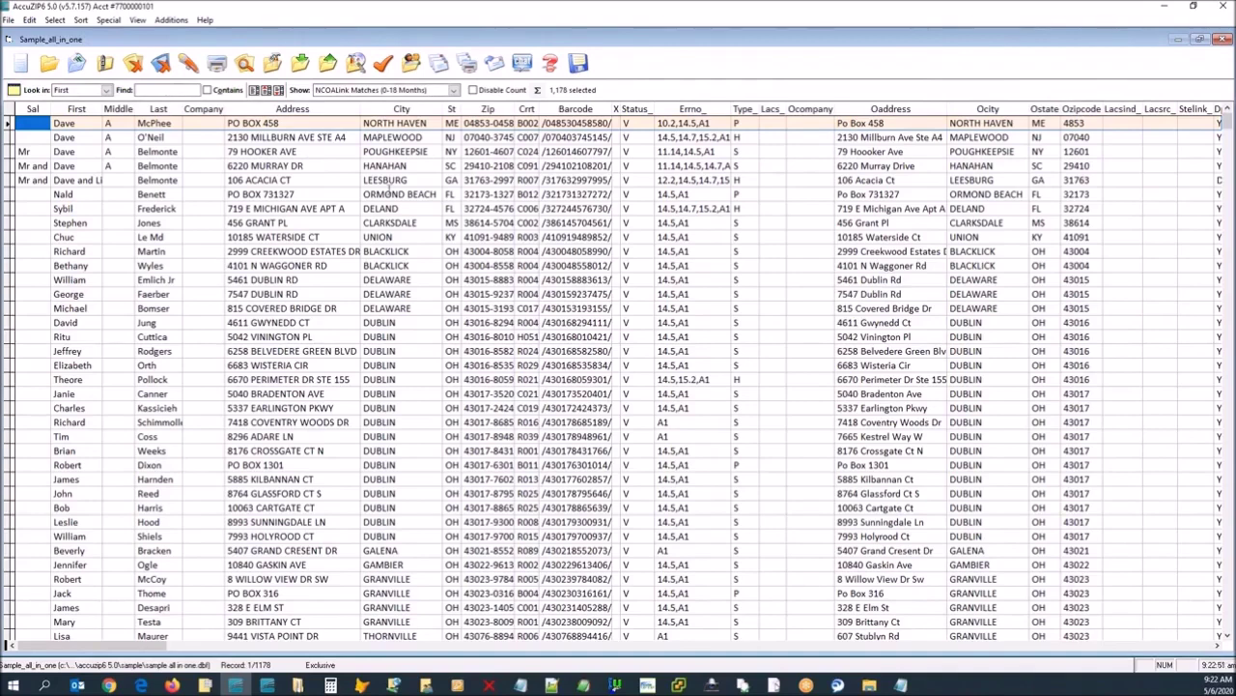
Search for duplicates by Household with Backup Duplicates turned on, and show the results at full size with fitted columns.
{"action": "left_click", "coordinate": [412, 63]}
{"action": "left_click", "coordinate": [617, 379]}
{"action": "left_click", "coordinate": [500, 432]}
{"action": "left_click", "coordinate": [777, 254]}
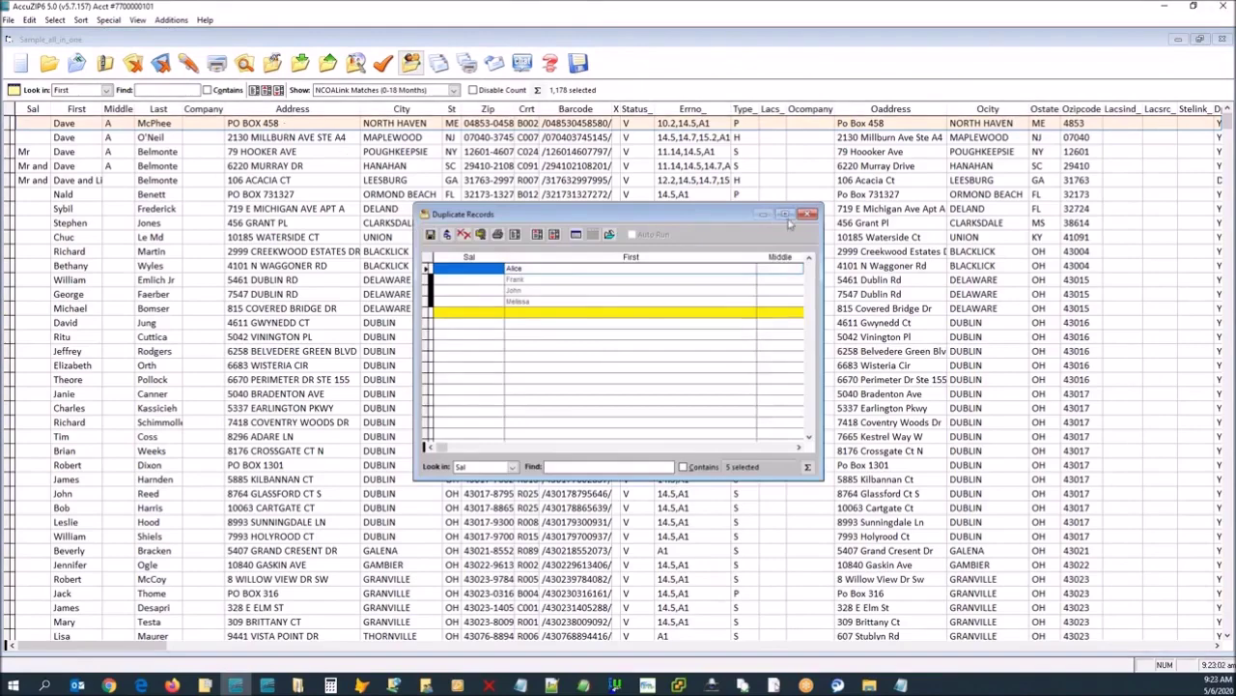
{"action": "left_click", "coordinate": [785, 213]}
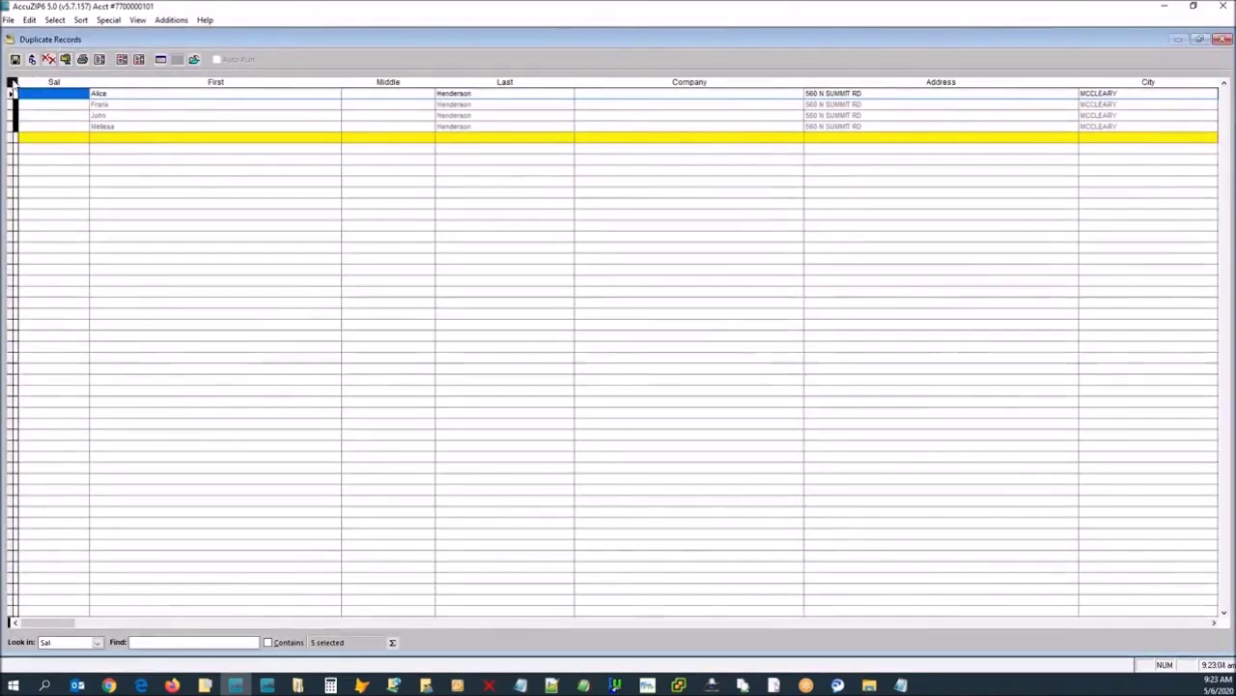
{"action": "double_click", "coordinate": [14, 82]}
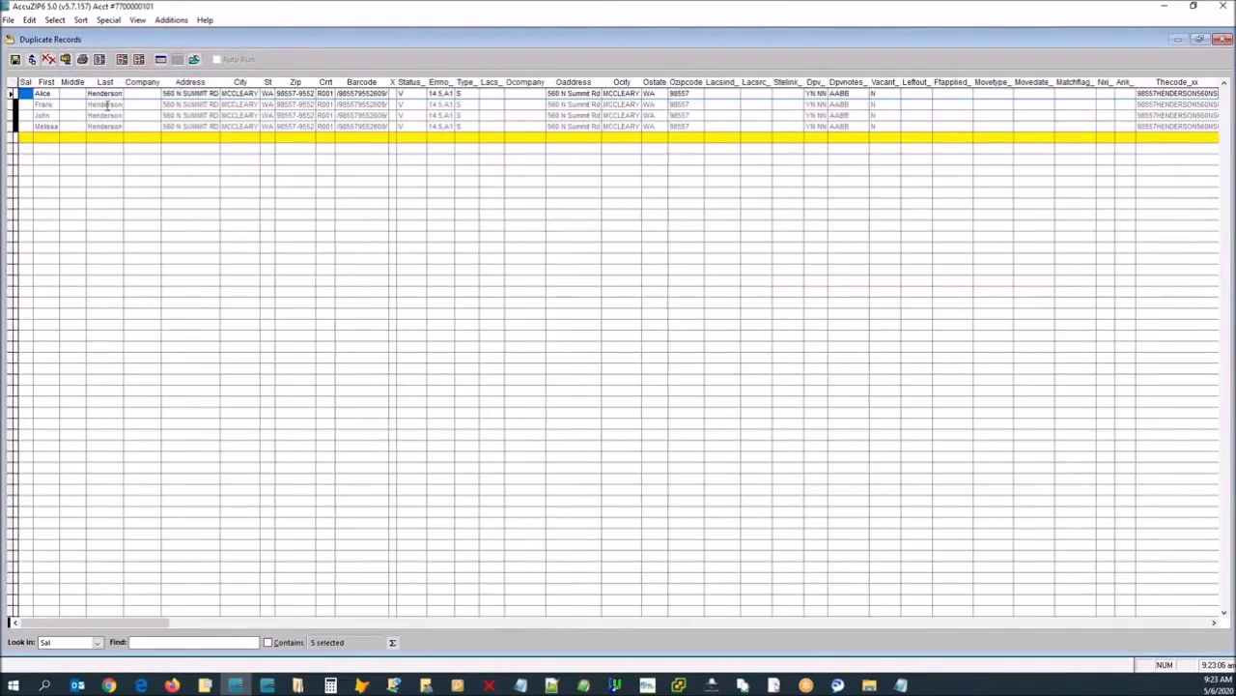
Review the members of the matched household and update the main database with their deletion flags.
{"action": "left_click", "coordinate": [49, 124]}
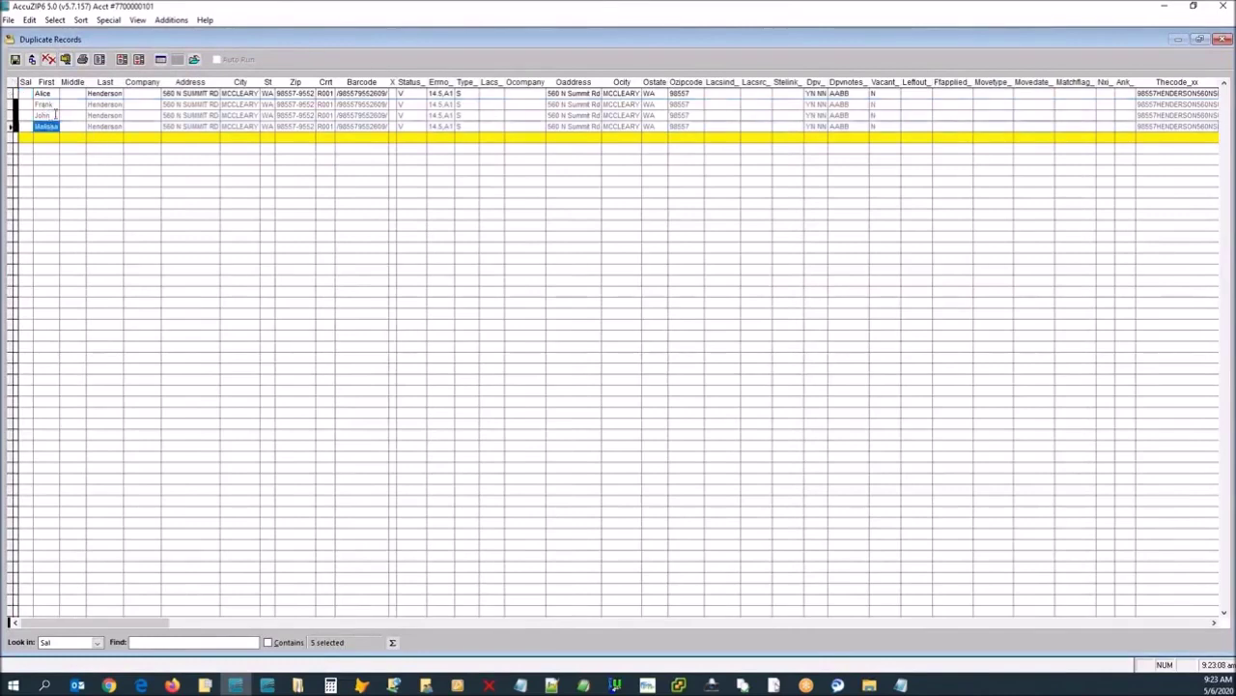
{"action": "left_click", "coordinate": [55, 115]}
{"action": "left_click", "coordinate": [45, 103]}
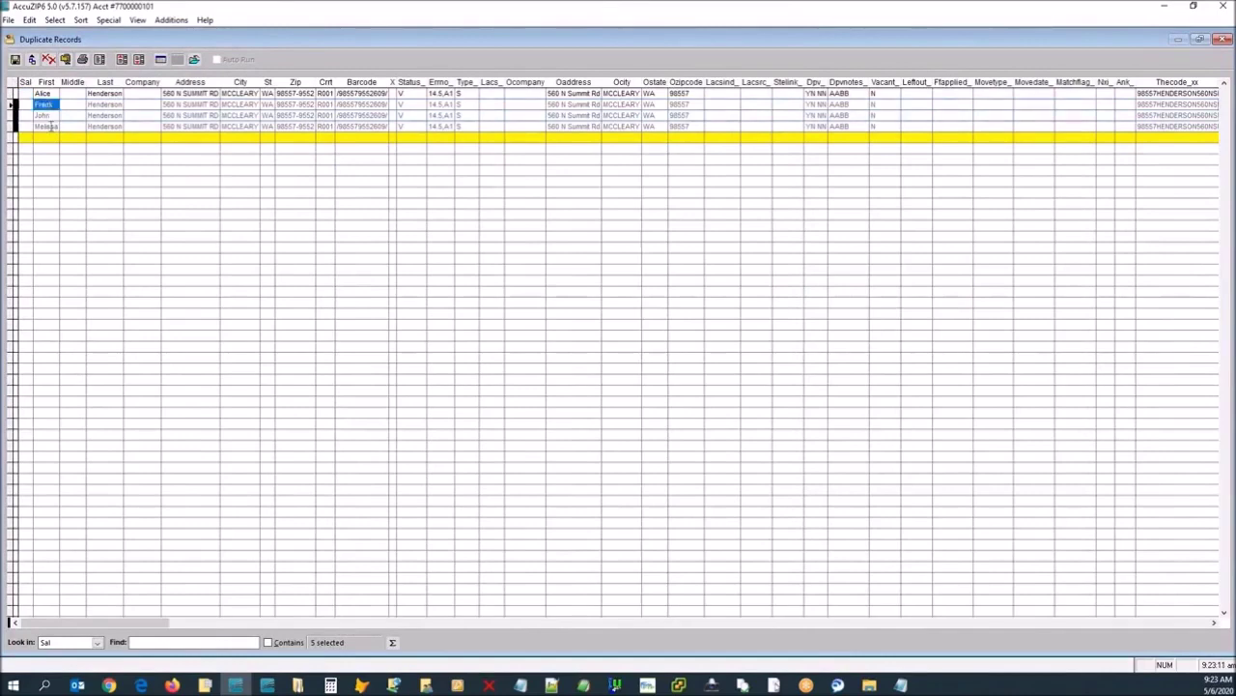
{"action": "left_click", "coordinate": [49, 92]}
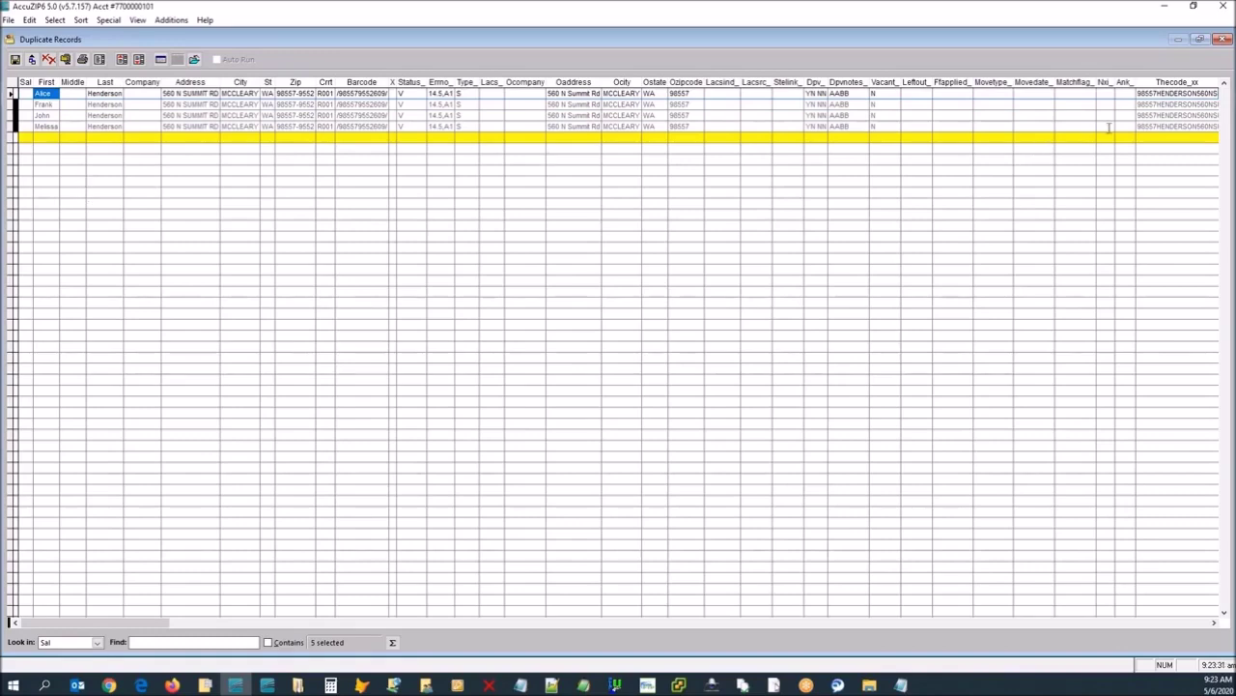
{"action": "left_click", "coordinate": [1217, 43]}
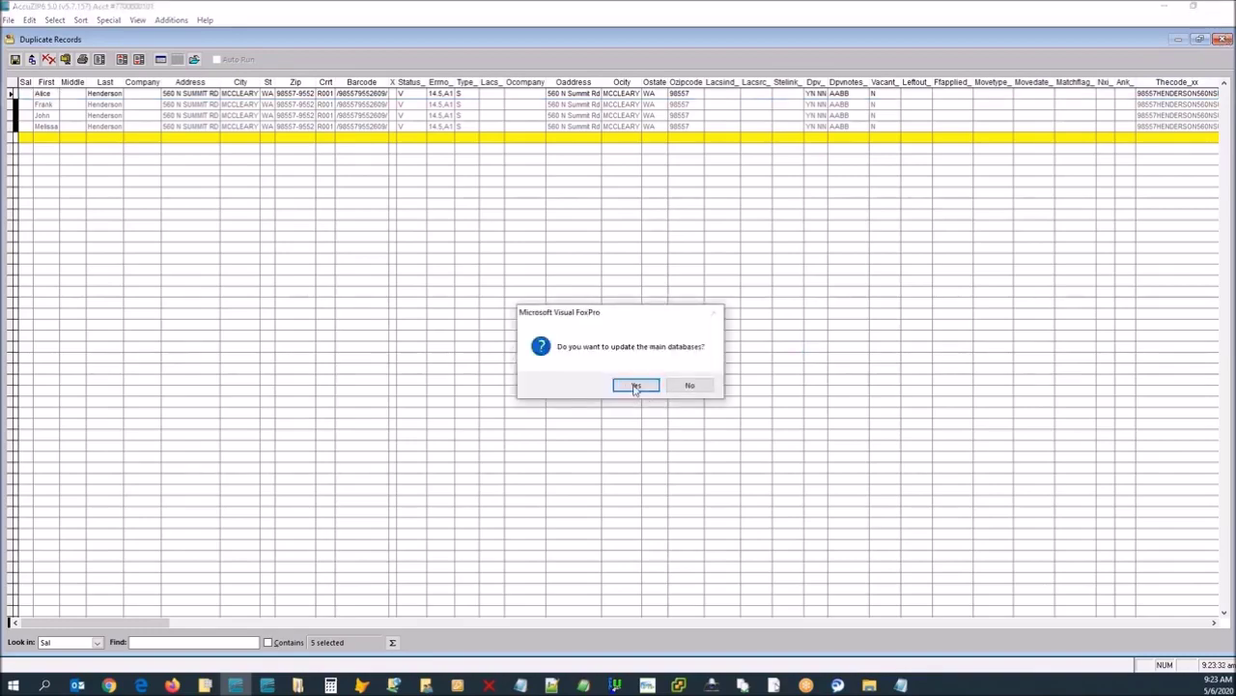
{"action": "left_click", "coordinate": [633, 385]}
{"action": "left_click", "coordinate": [692, 398]}
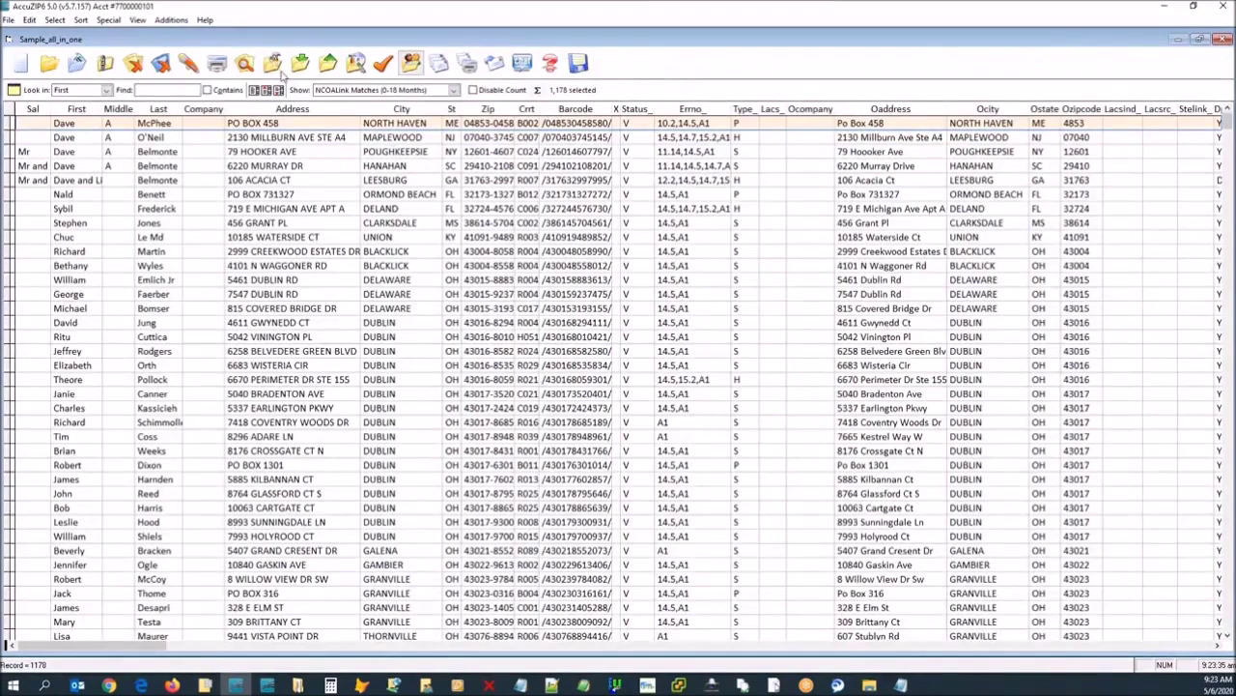
Run the saved Household Compiled command on the list and close the command window.
{"action": "left_click", "coordinate": [272, 63]}
{"action": "key", "text": "Up"}
{"action": "key", "text": "Up"}
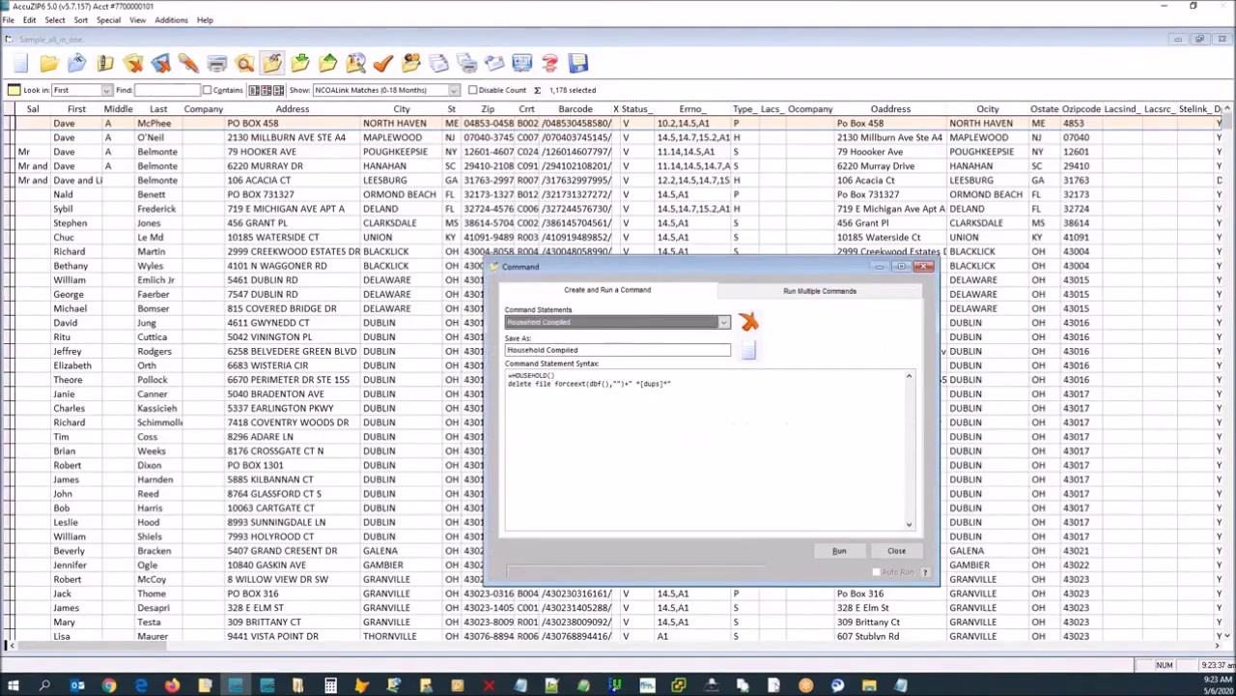
{"action": "left_click", "coordinate": [840, 550]}
{"action": "left_click", "coordinate": [884, 554]}
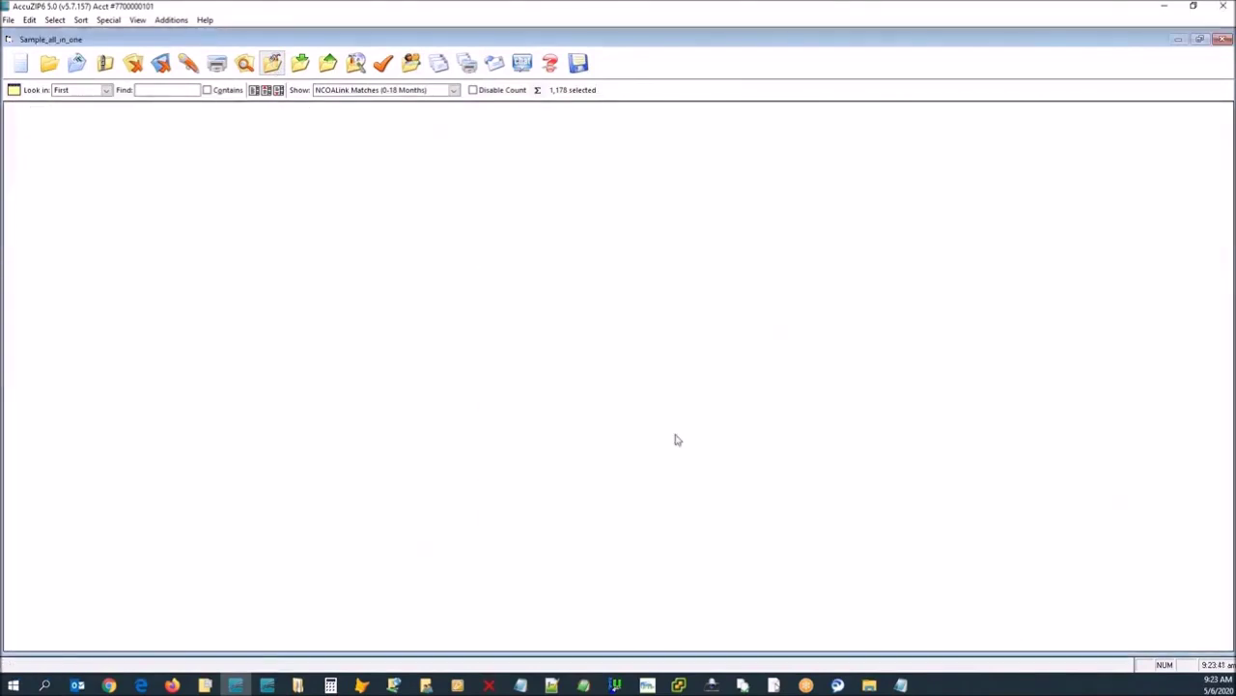
Find records containing "famil" in the First field, read them in a widened First column, and restore the full list.
{"action": "left_click", "coordinate": [174, 90]}
{"action": "type", "text": "famil"}
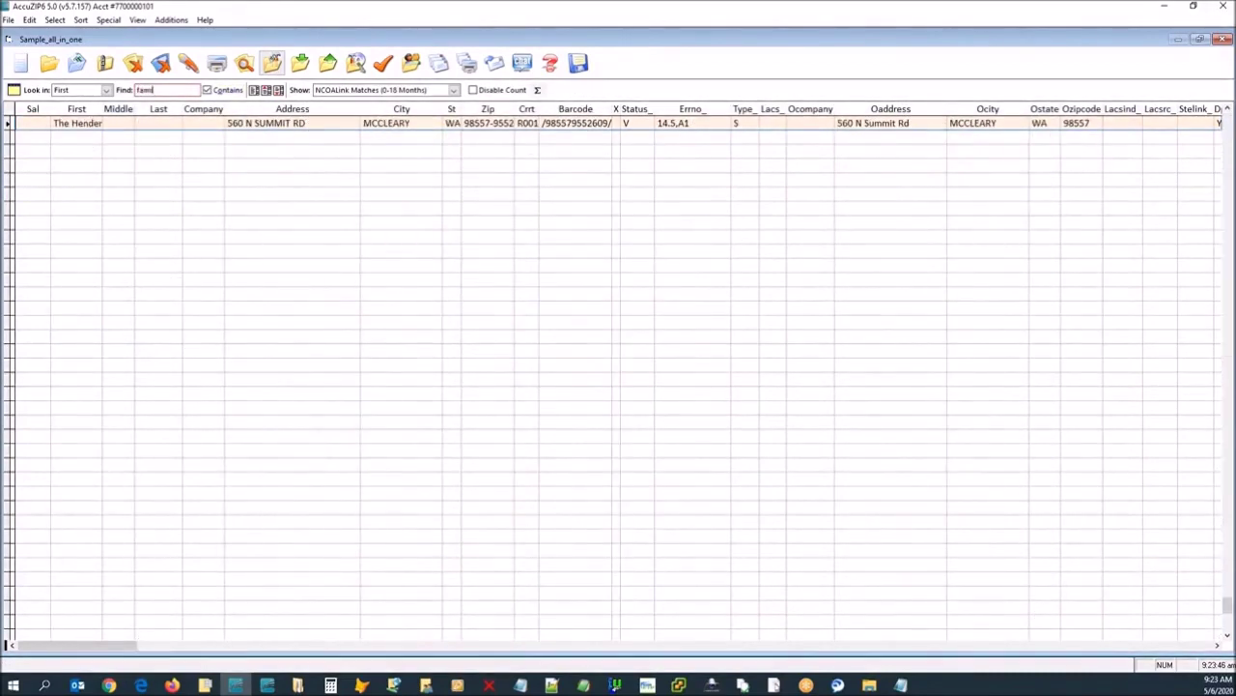
{"action": "left_click_drag", "start_coordinate": [104, 108], "coordinate": [154, 108]}
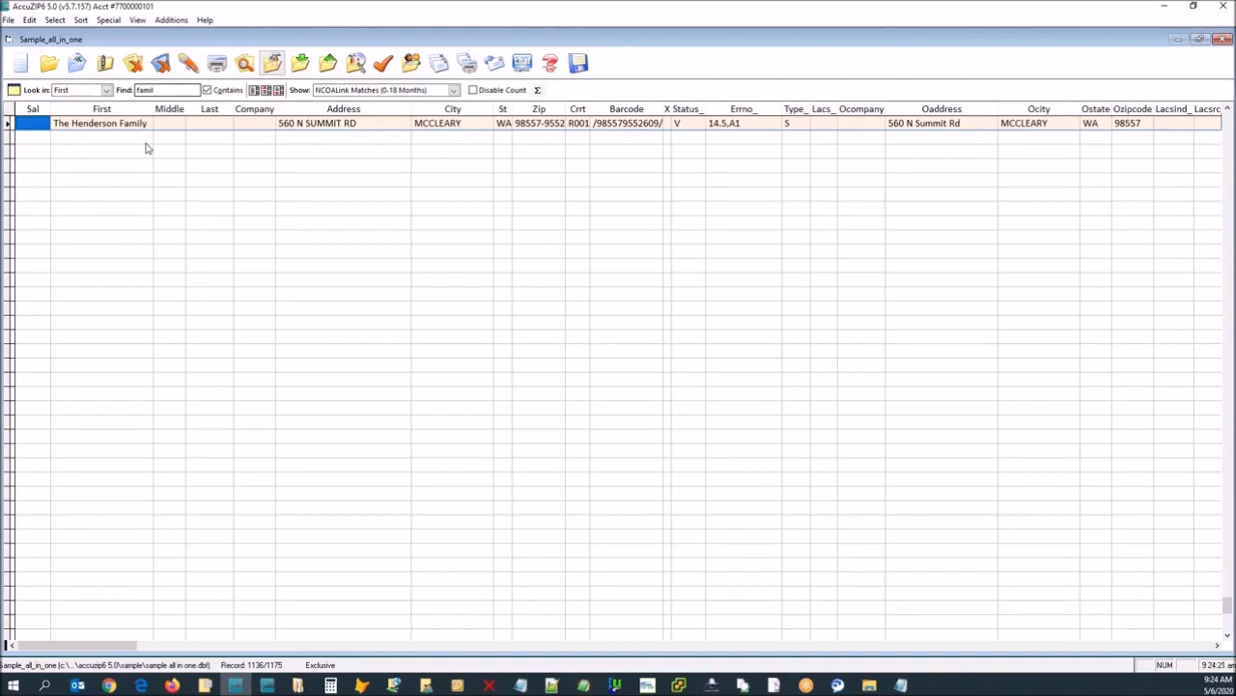
{"action": "left_click", "coordinate": [255, 90]}
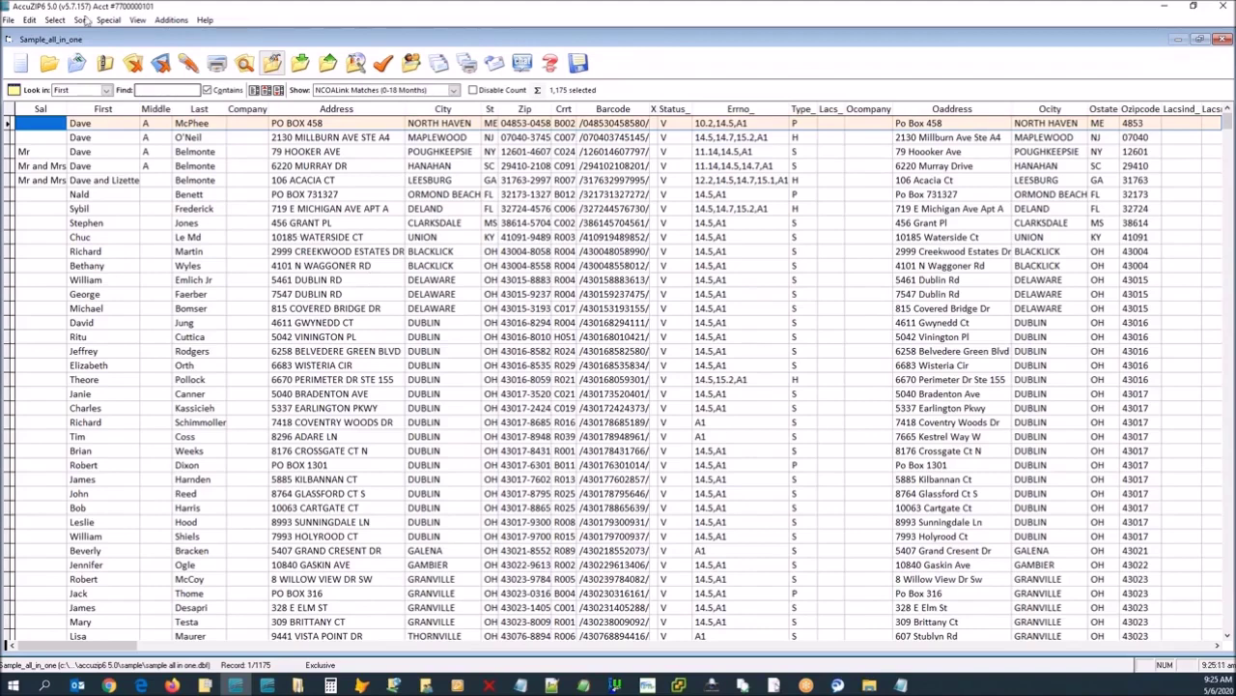
Open DONOTMAIL.DBF from the donotmail folder, examine its suppression addresses and ZIP codes, and close it.
{"action": "left_click", "coordinate": [7, 20]}
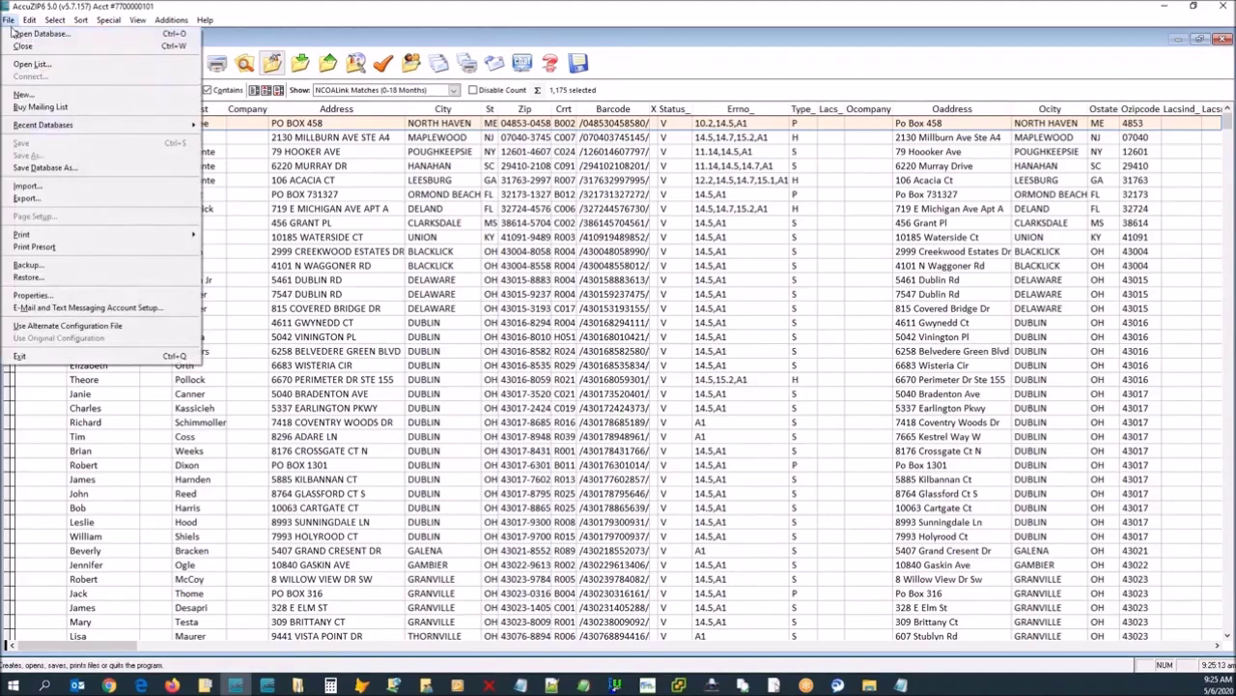
{"action": "left_click", "coordinate": [12, 33]}
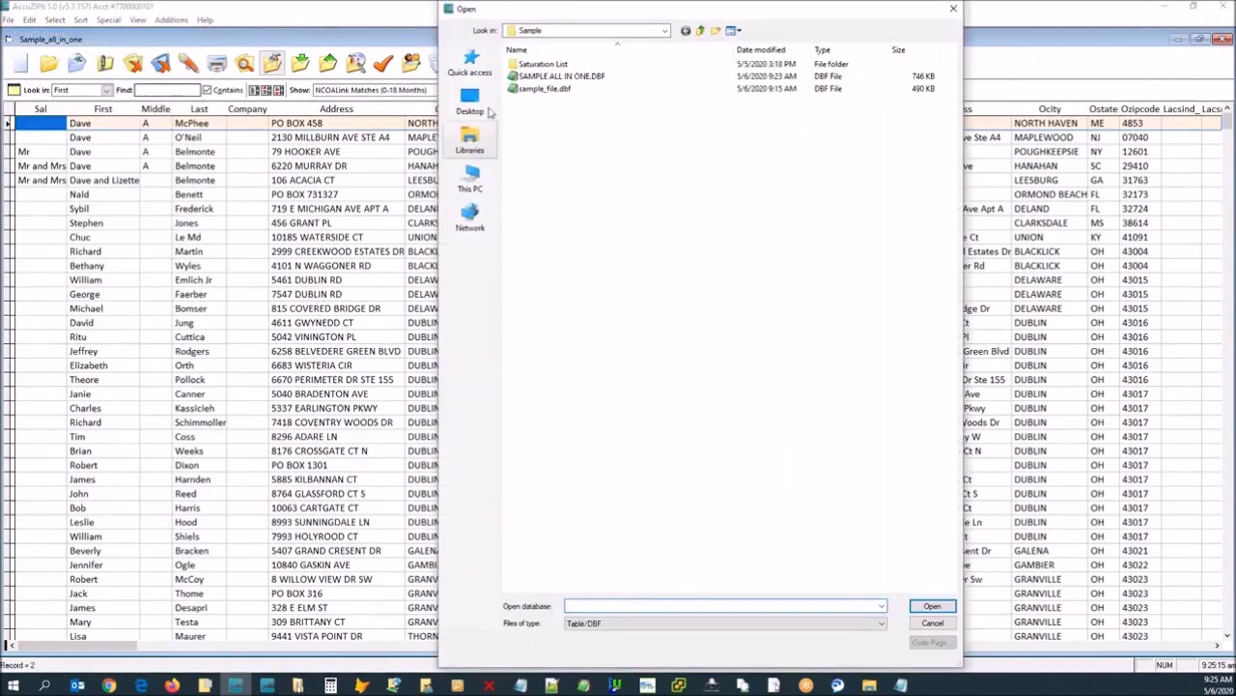
{"action": "left_click", "coordinate": [700, 30]}
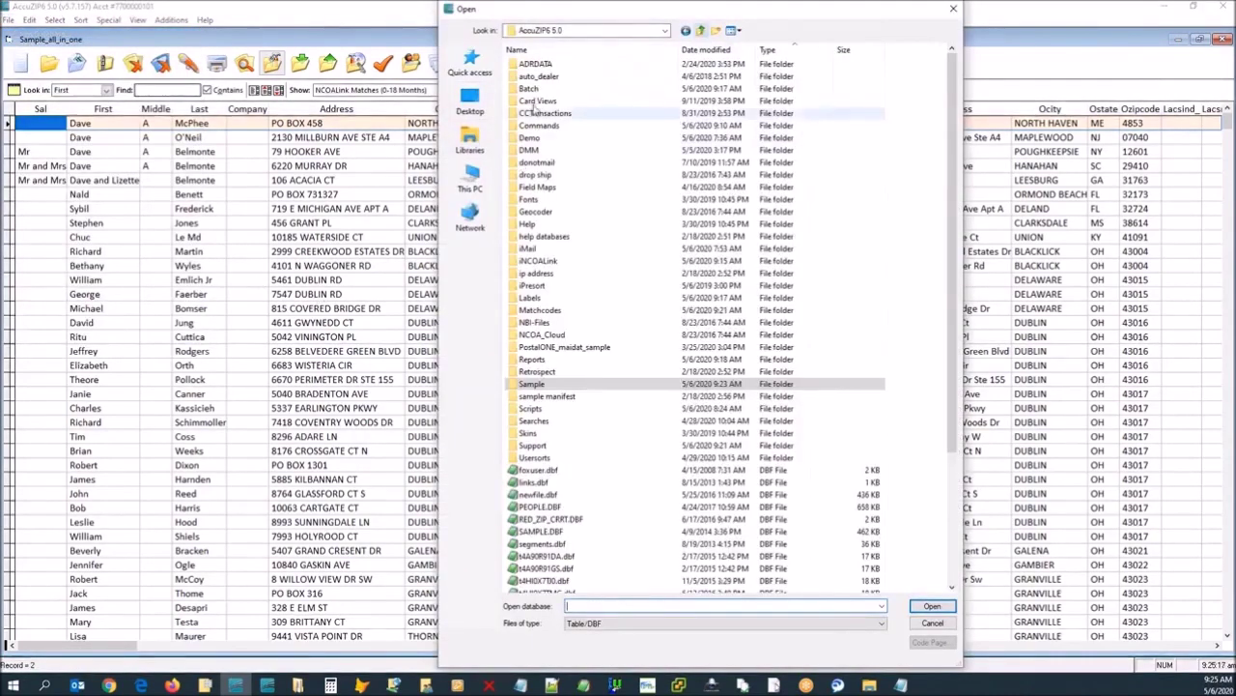
{"action": "double_click", "coordinate": [552, 163]}
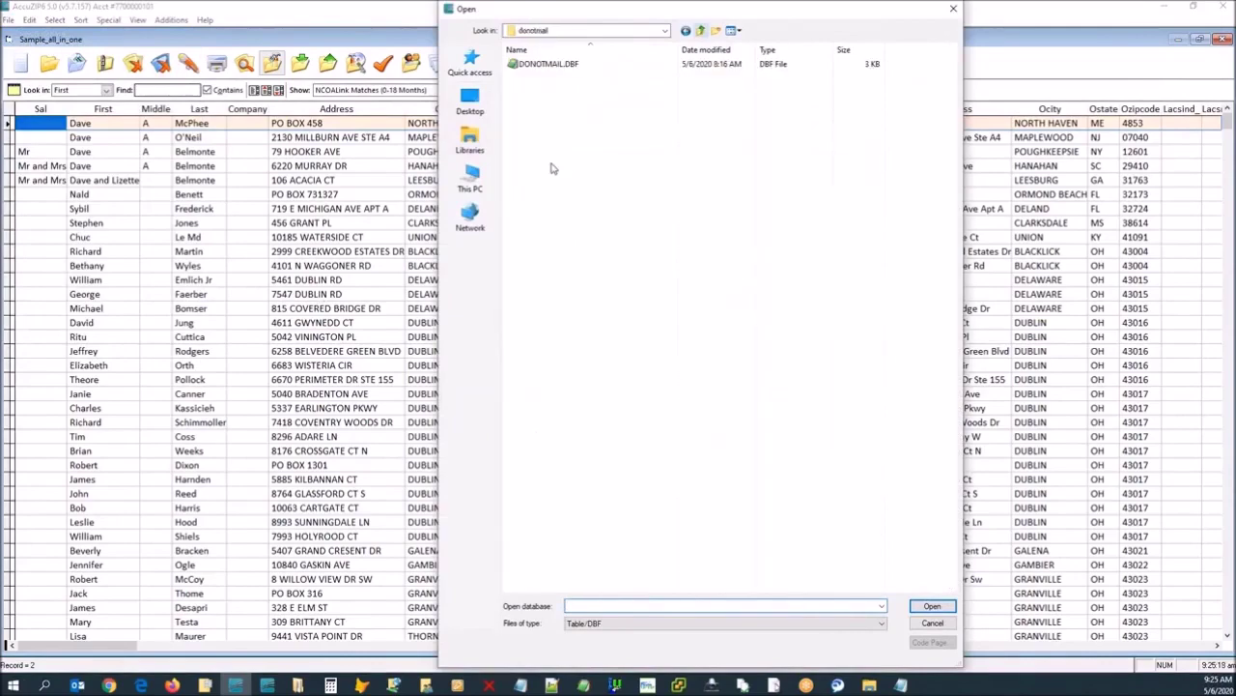
{"action": "double_click", "coordinate": [541, 65]}
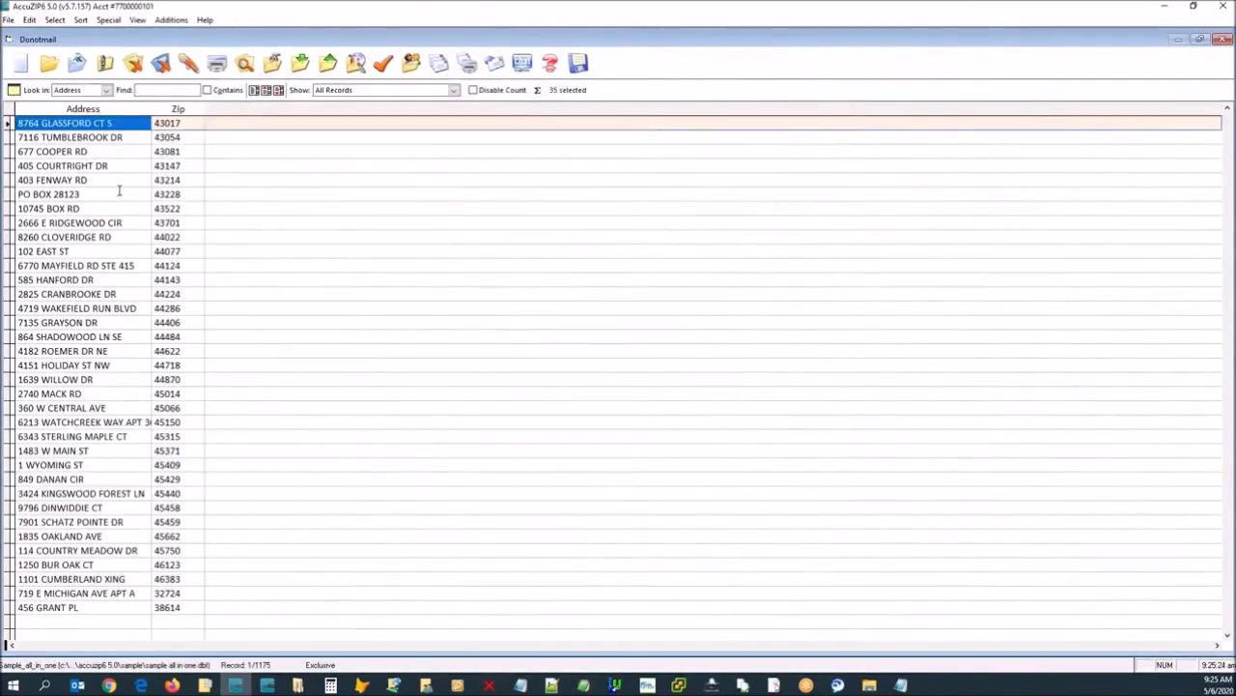
{"action": "left_click", "coordinate": [1223, 39]}
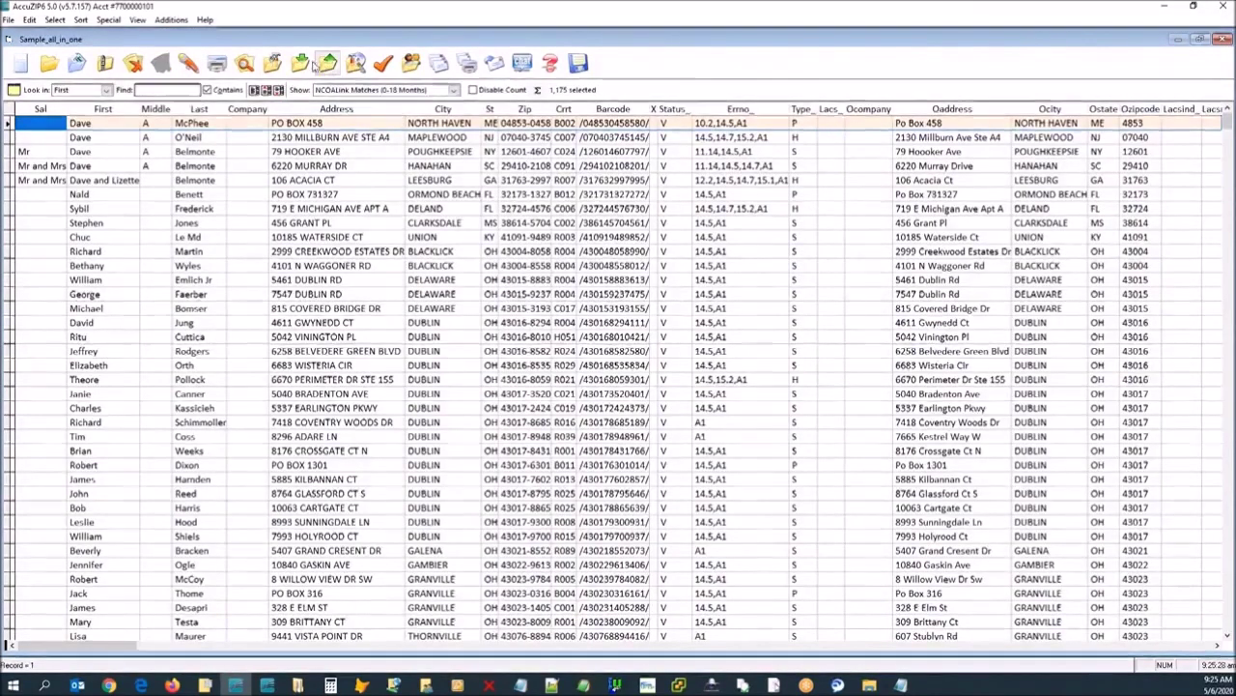
Run the saved Do Not Mail Suppression command on the sample list and close the command window.
{"action": "left_click", "coordinate": [271, 64]}
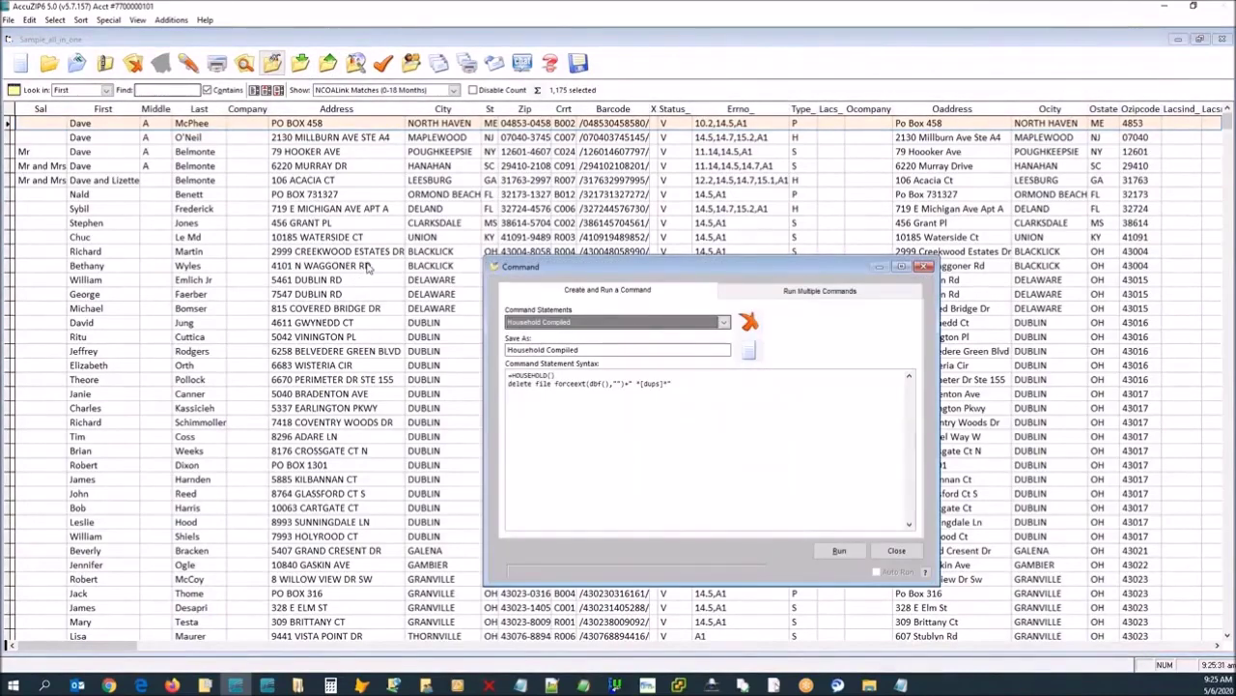
{"action": "key", "text": "d"}
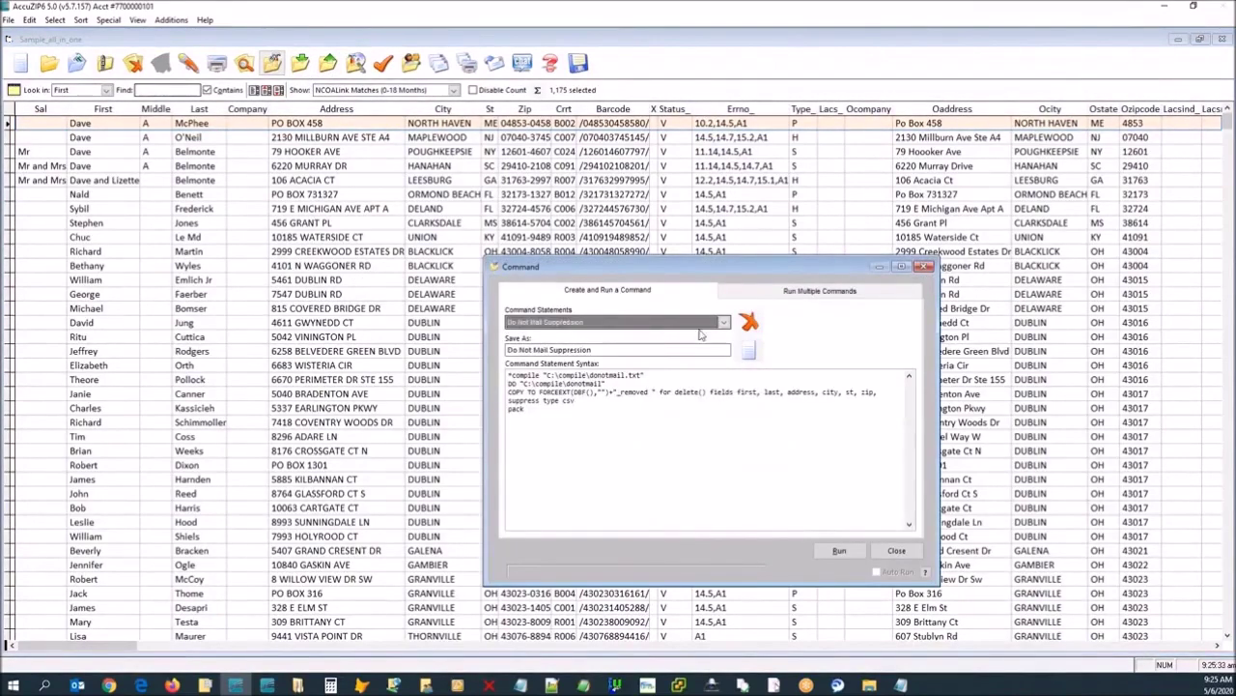
{"action": "left_click_drag", "start_coordinate": [607, 268], "coordinate": [494, 213]}
{"action": "left_click_drag", "start_coordinate": [457, 363], "coordinate": [512, 457]}
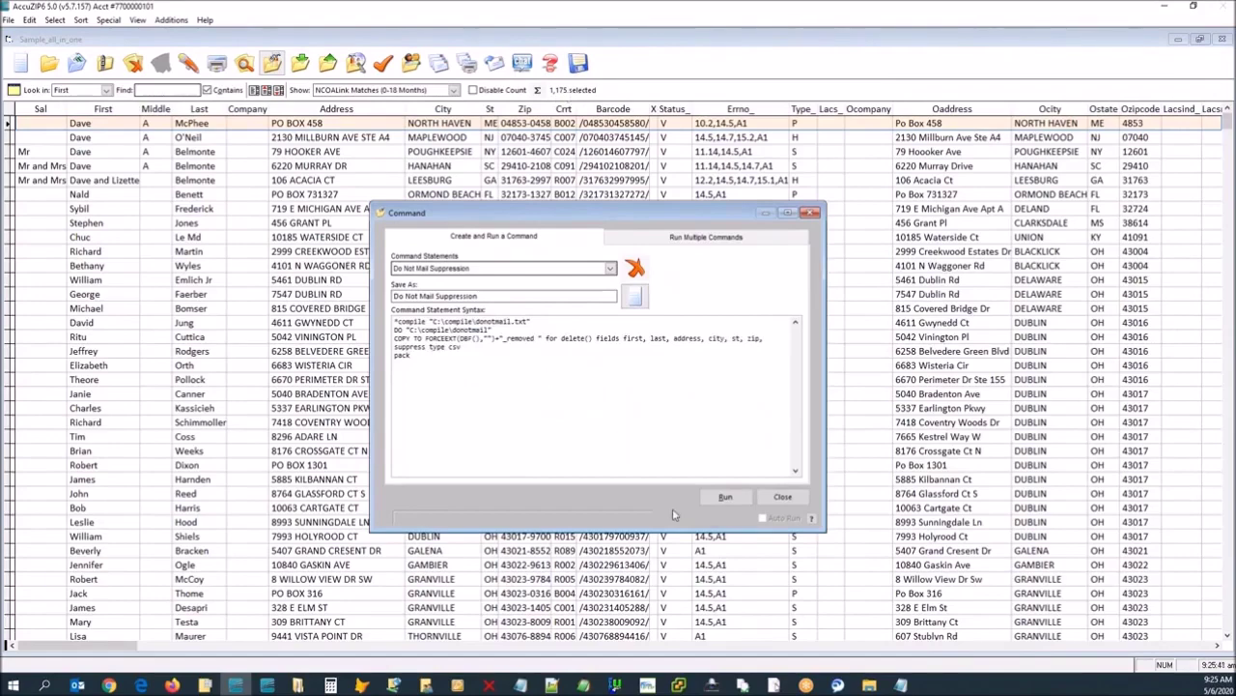
{"action": "left_click", "coordinate": [725, 499]}
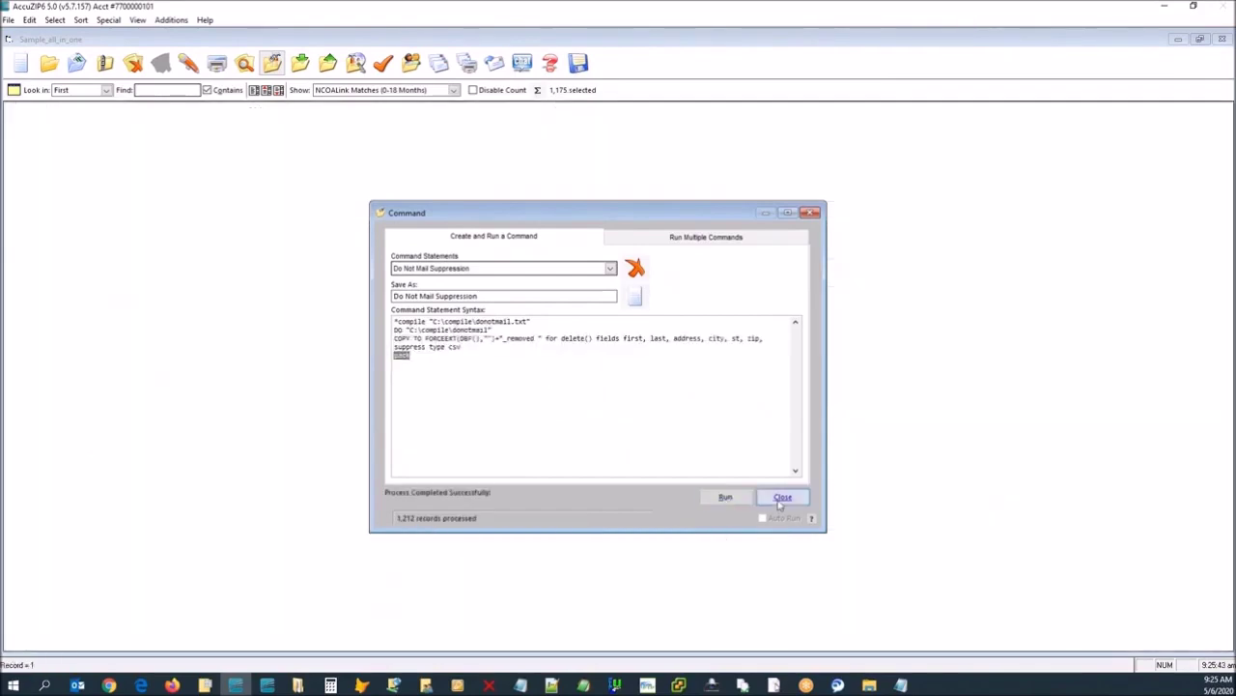
{"action": "left_click", "coordinate": [782, 497]}
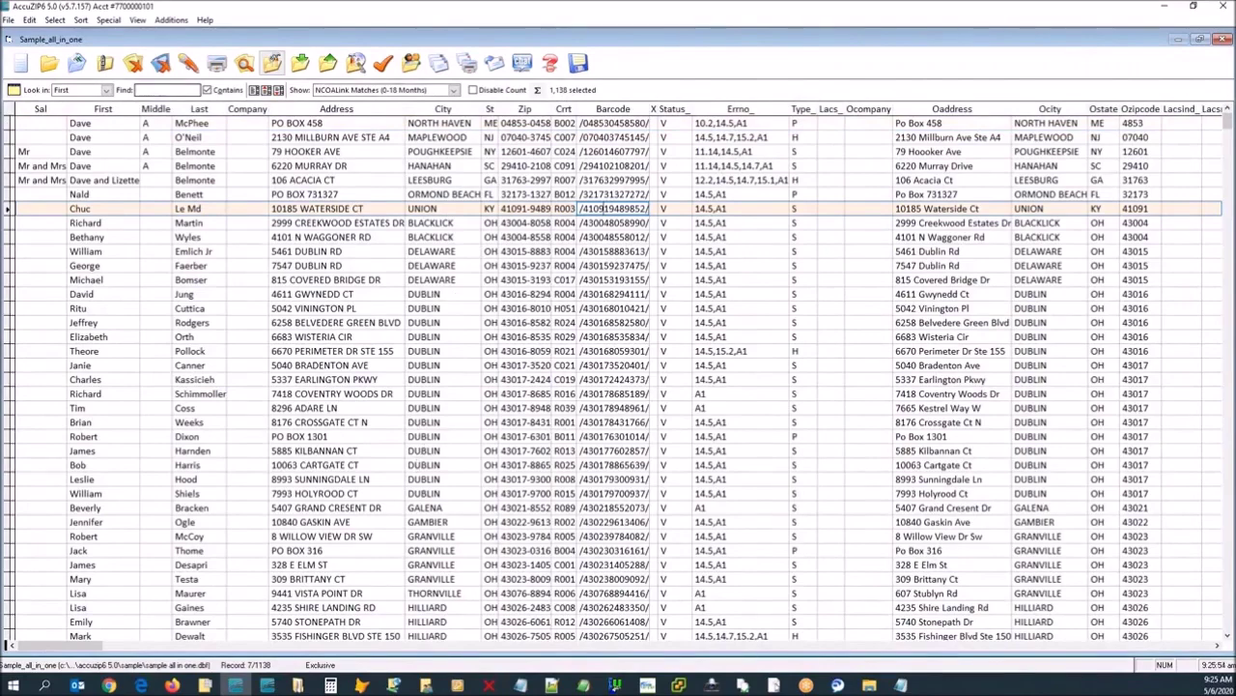
Open SAMPLE ALL IN ONE_removed.CSV from the Sample folder in Excel, fit the column widths, review the suppressed records, and close the file and folder.
{"action": "left_click_drag", "start_coordinate": [0, 154], "coordinate": [432, 95]}
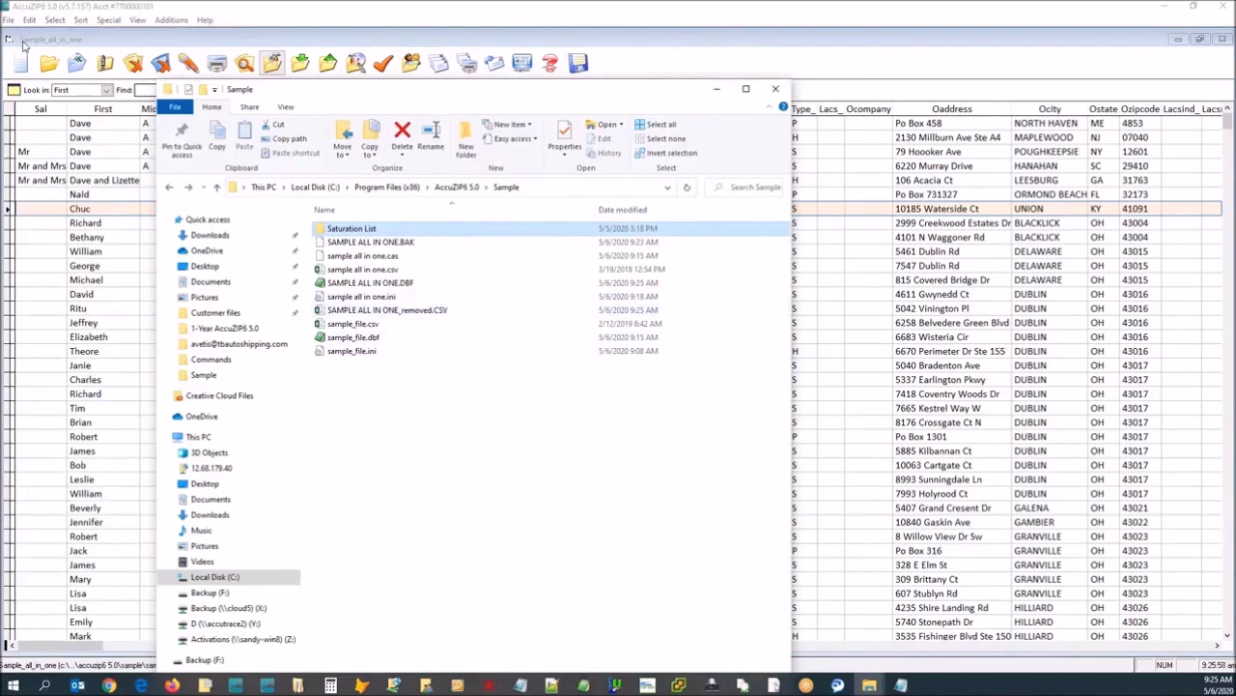
{"action": "left_click", "coordinate": [402, 312]}
{"action": "double_click", "coordinate": [402, 314]}
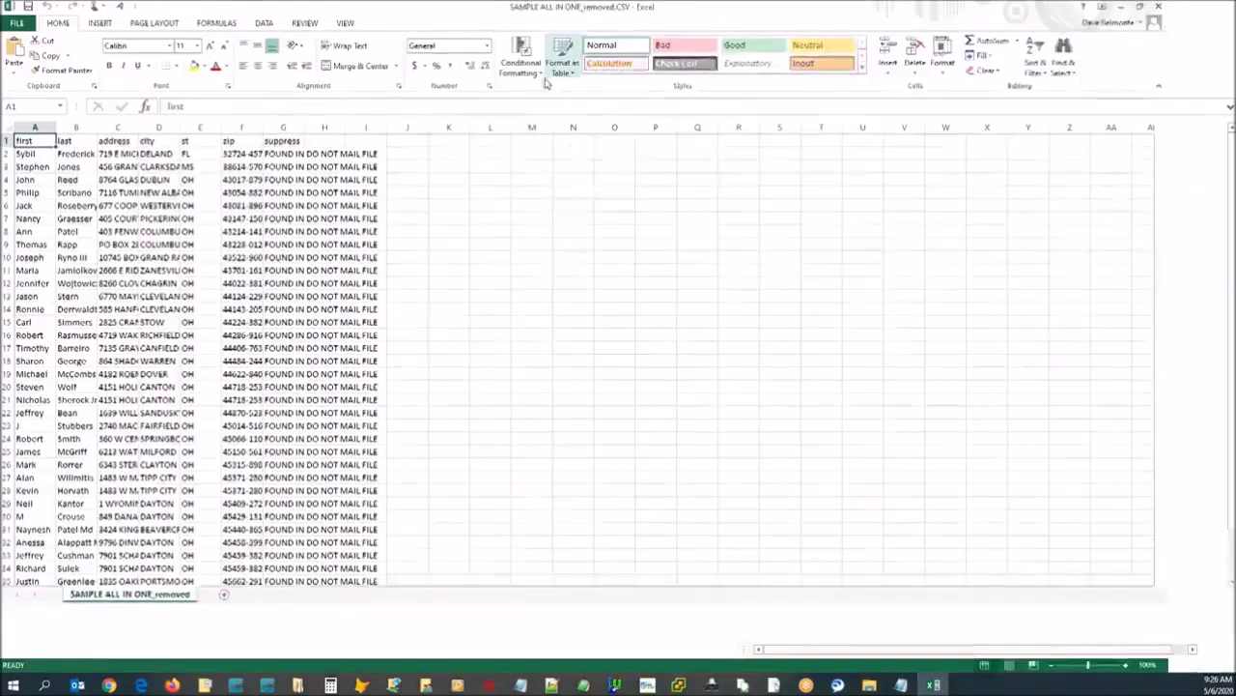
{"action": "left_click", "coordinate": [7, 126]}
{"action": "double_click", "coordinate": [54, 126]}
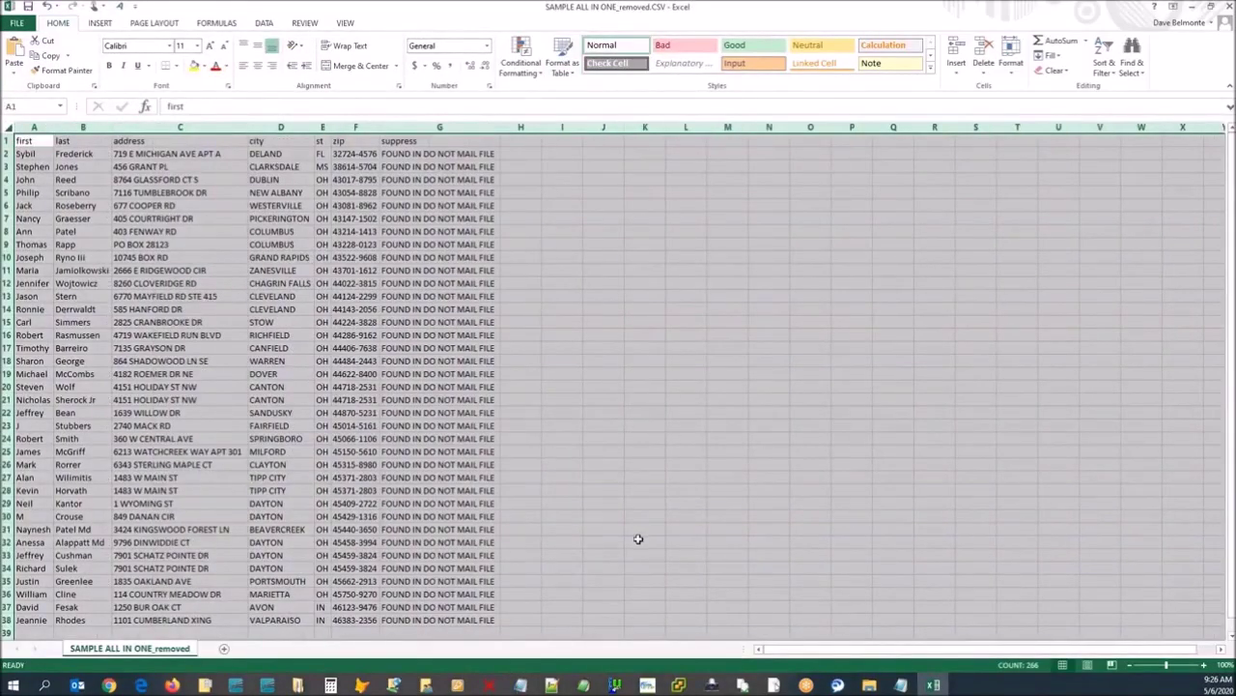
{"action": "left_click", "coordinate": [583, 547]}
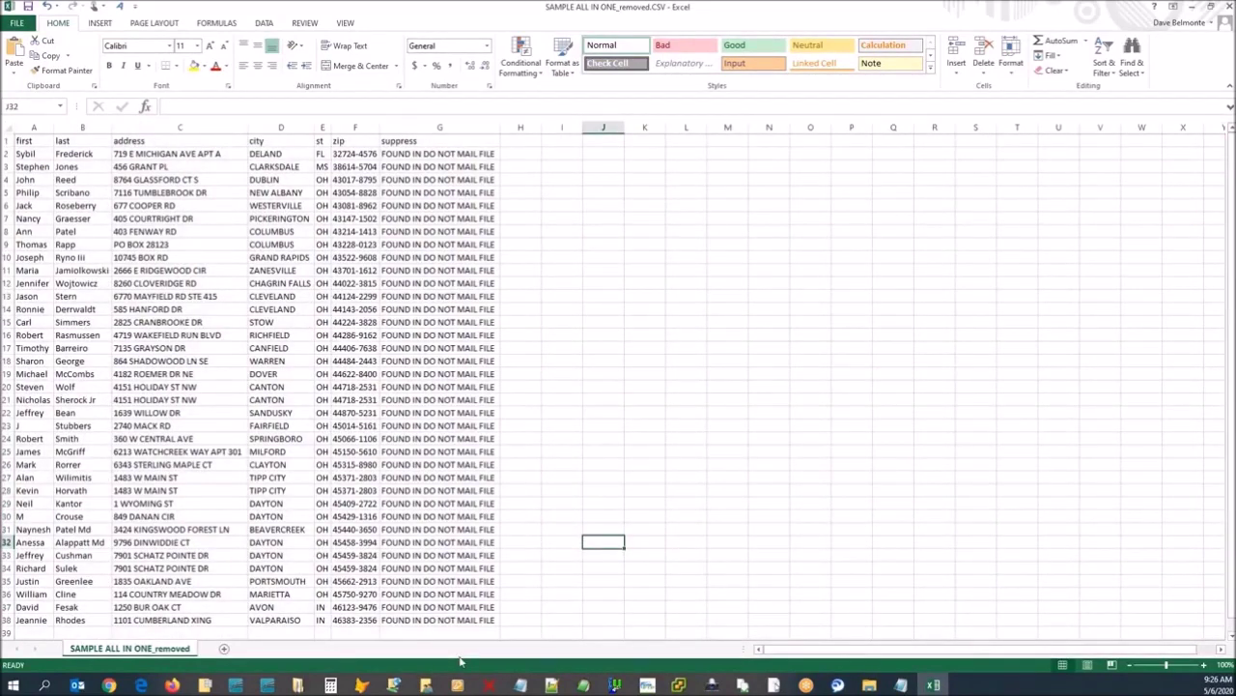
{"action": "left_click", "coordinate": [1227, 8]}
{"action": "left_click", "coordinate": [608, 360]}
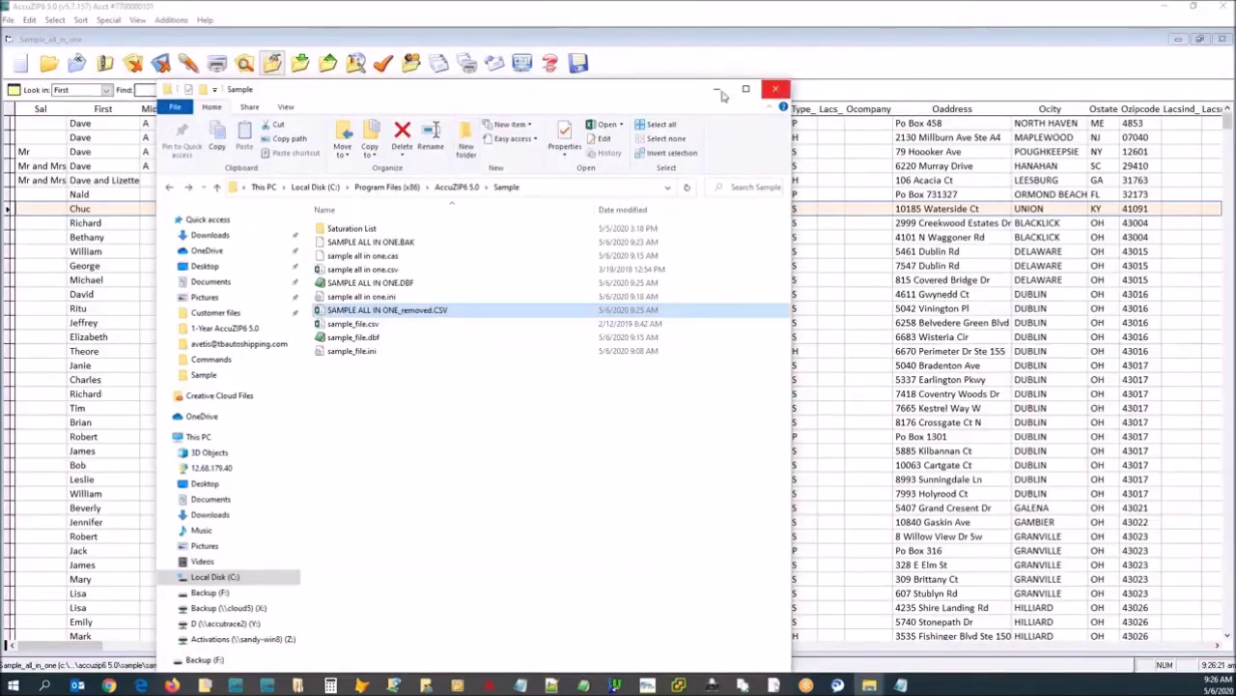
{"action": "left_click", "coordinate": [775, 89]}
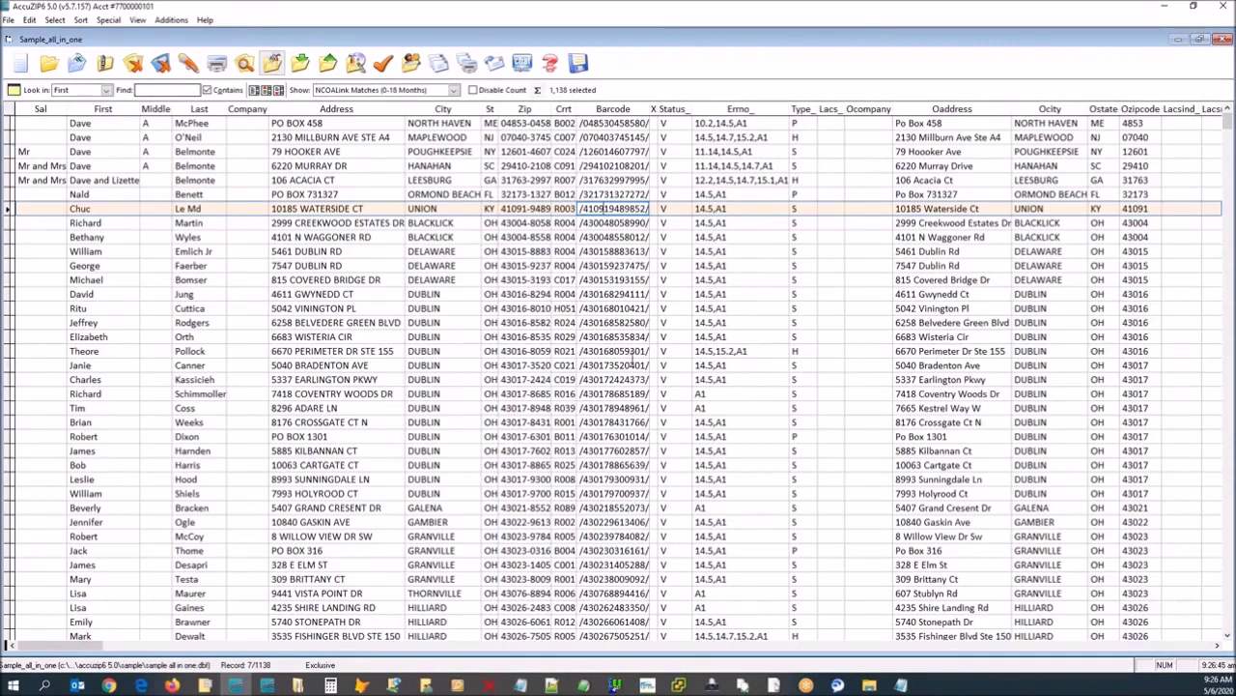
Open the presort setup for the cleaned sample list.
{"action": "left_click", "coordinate": [439, 64]}
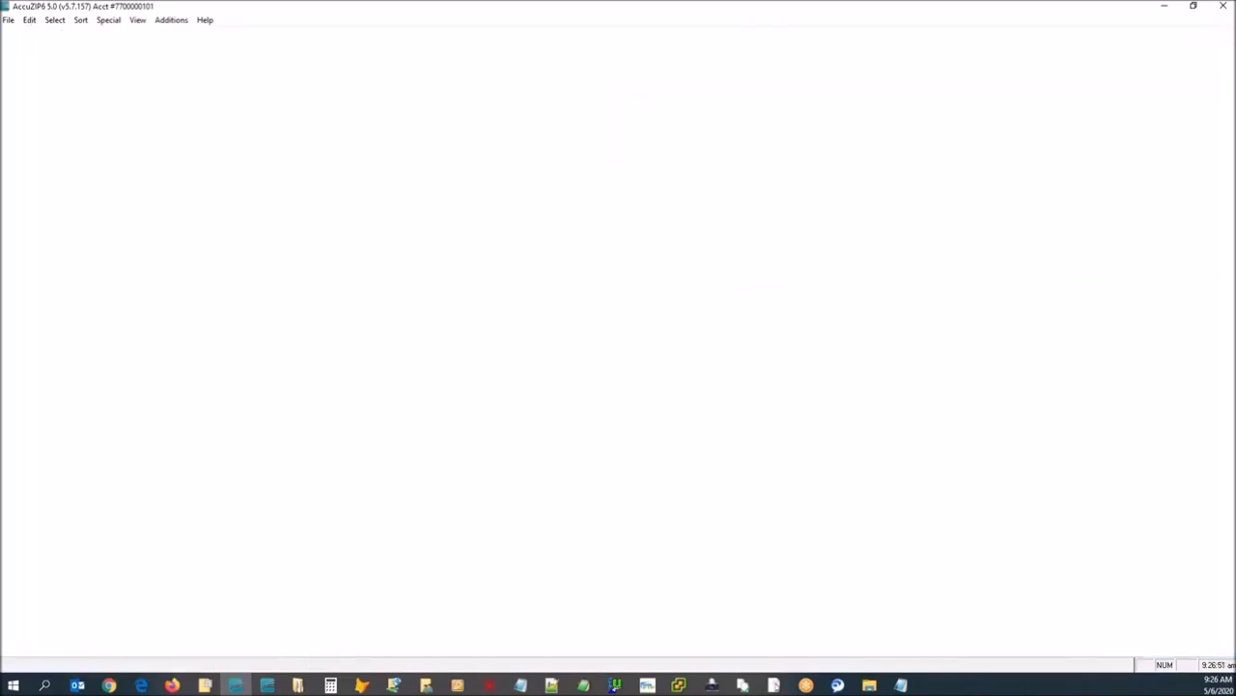
{"action": "left_click_drag", "start_coordinate": [556, 169], "coordinate": [514, 173]}
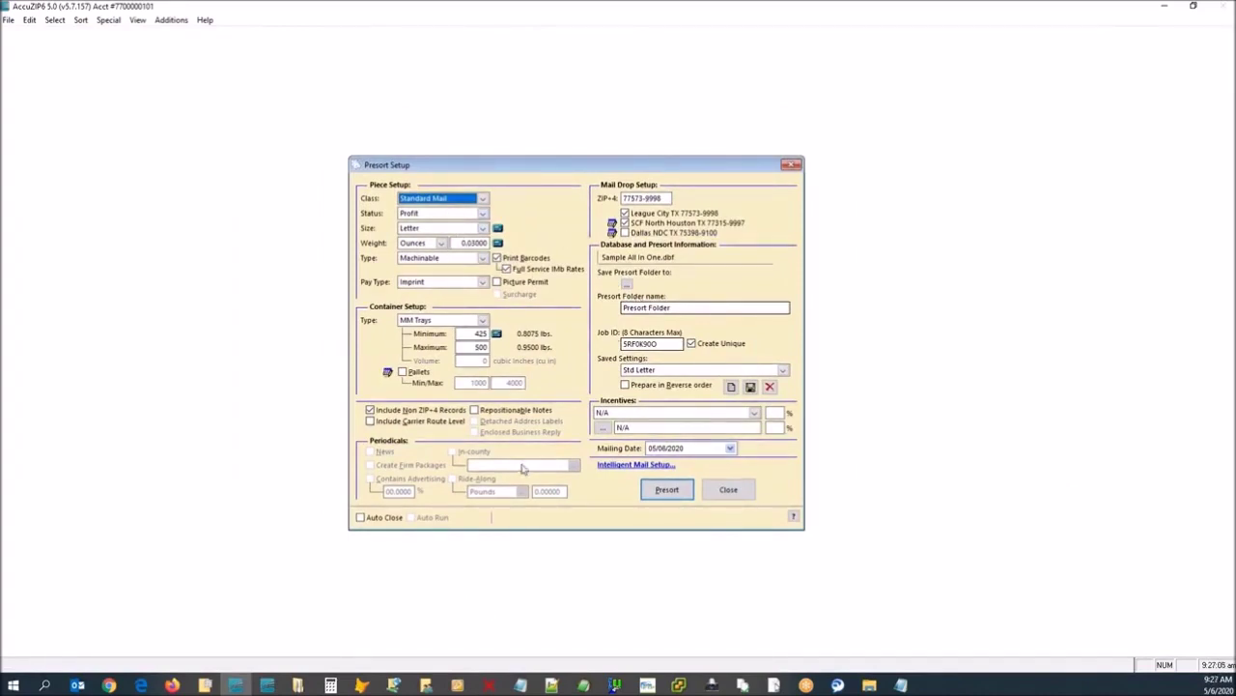
Try First Class as the mail class with the Letter size, and return the class to Standard Mail.
{"action": "left_click", "coordinate": [418, 200]}
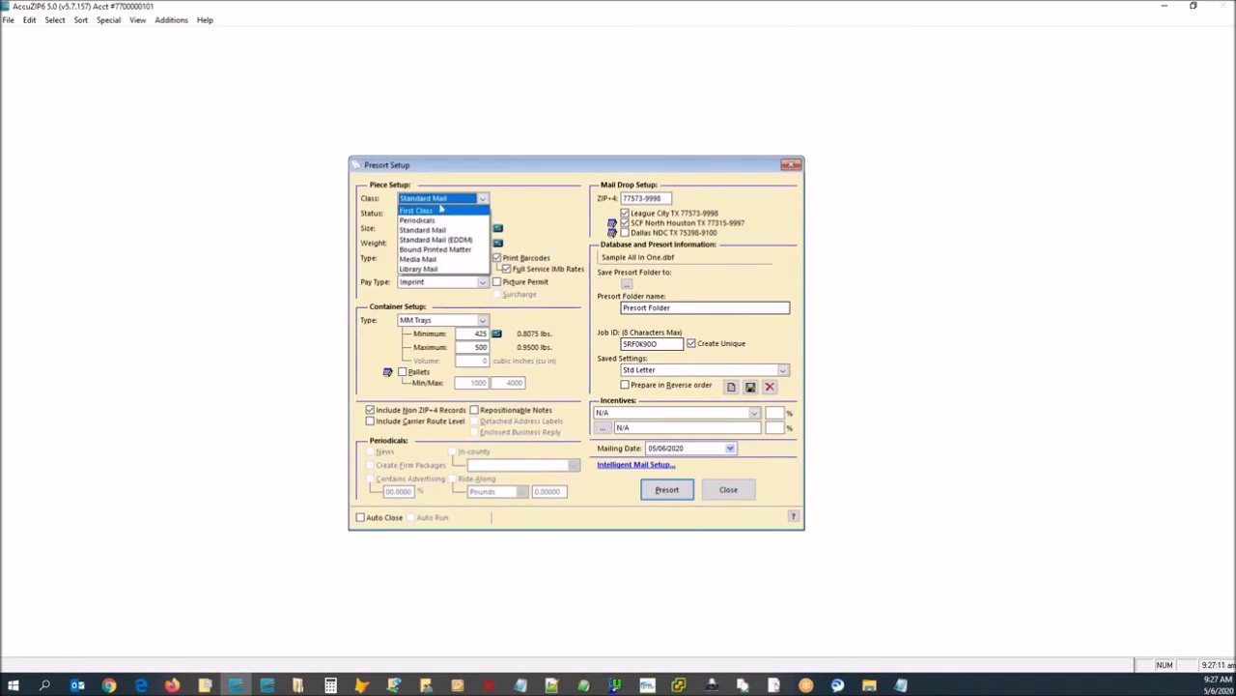
{"action": "left_click", "coordinate": [431, 212]}
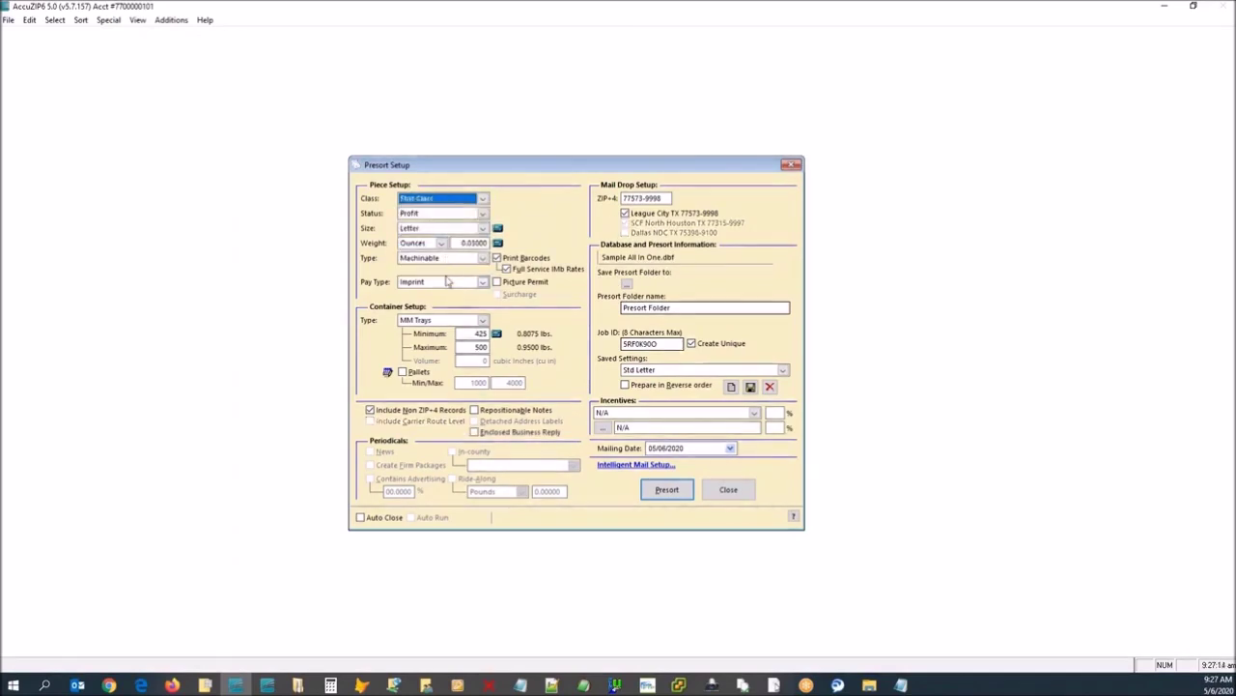
{"action": "left_click", "coordinate": [435, 230]}
{"action": "left_click", "coordinate": [434, 243]}
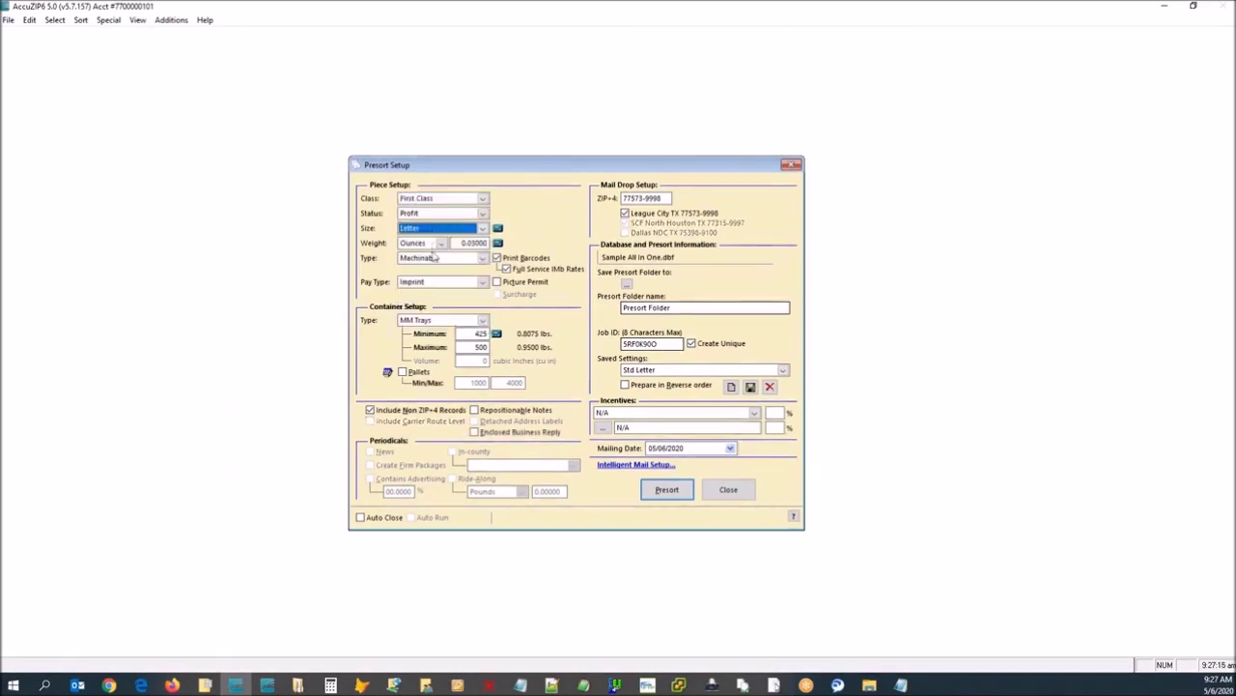
{"action": "left_click", "coordinate": [431, 200]}
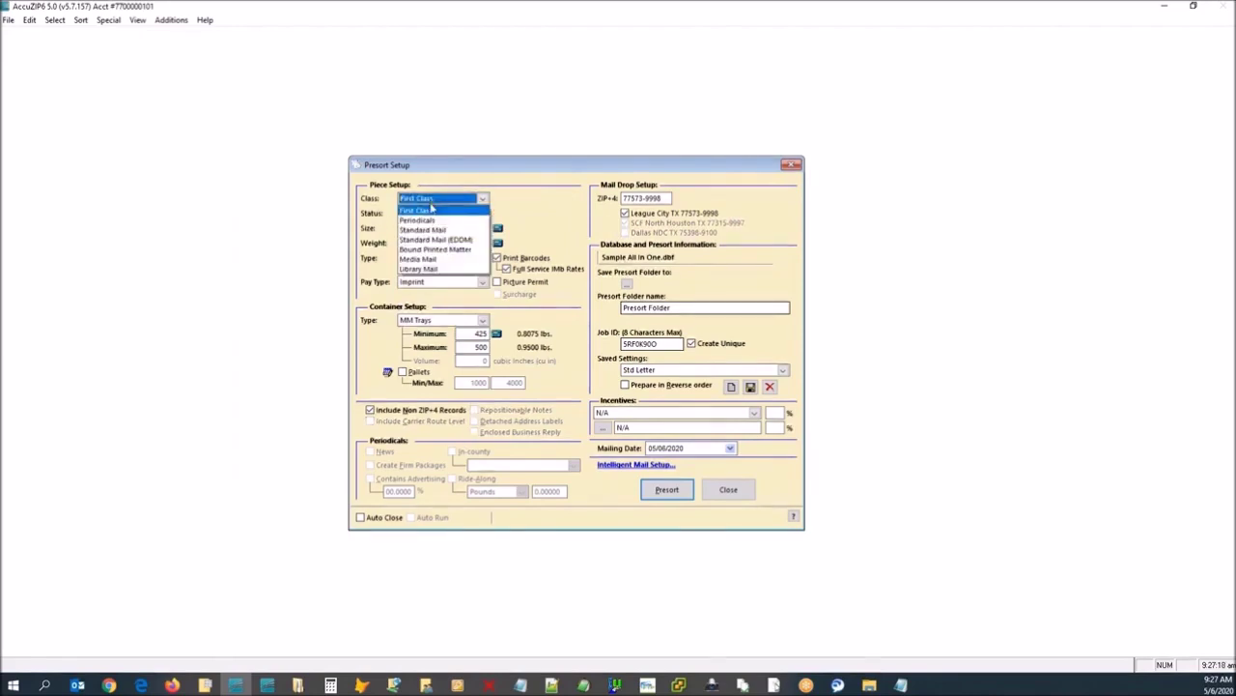
{"action": "left_click", "coordinate": [449, 231]}
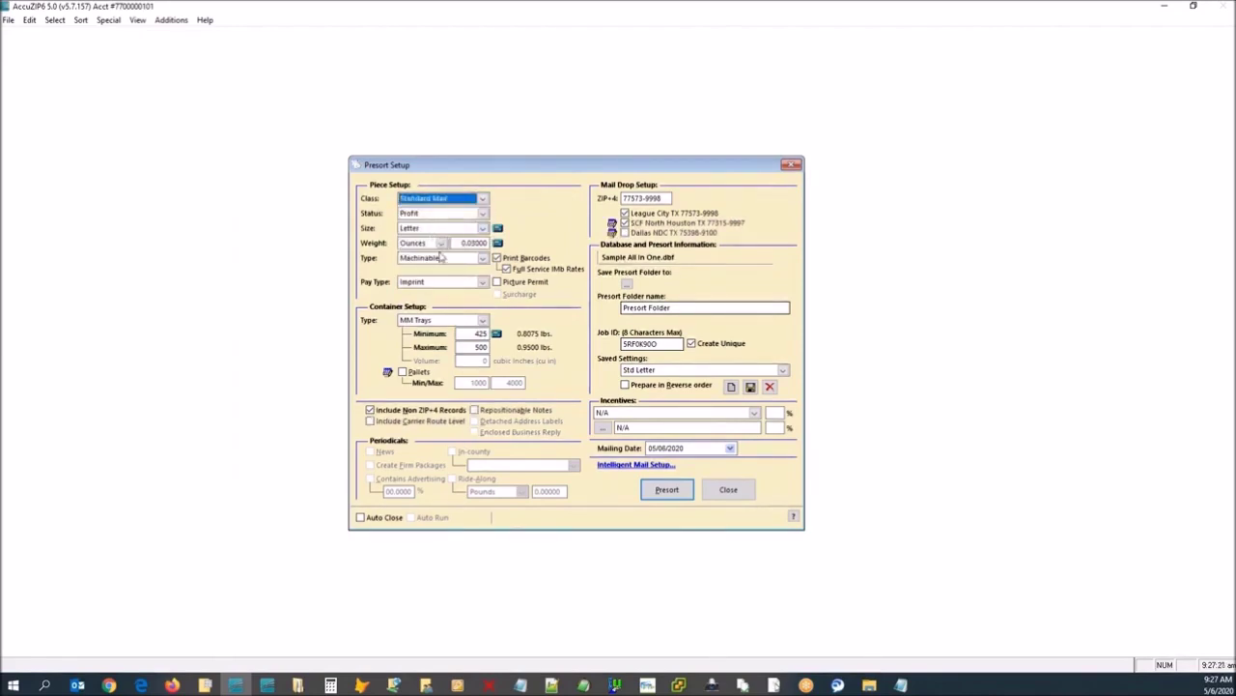
Set the mailpiece height to 4 inches and length to 9 inches in the size calculator.
{"action": "left_click", "coordinate": [499, 229]}
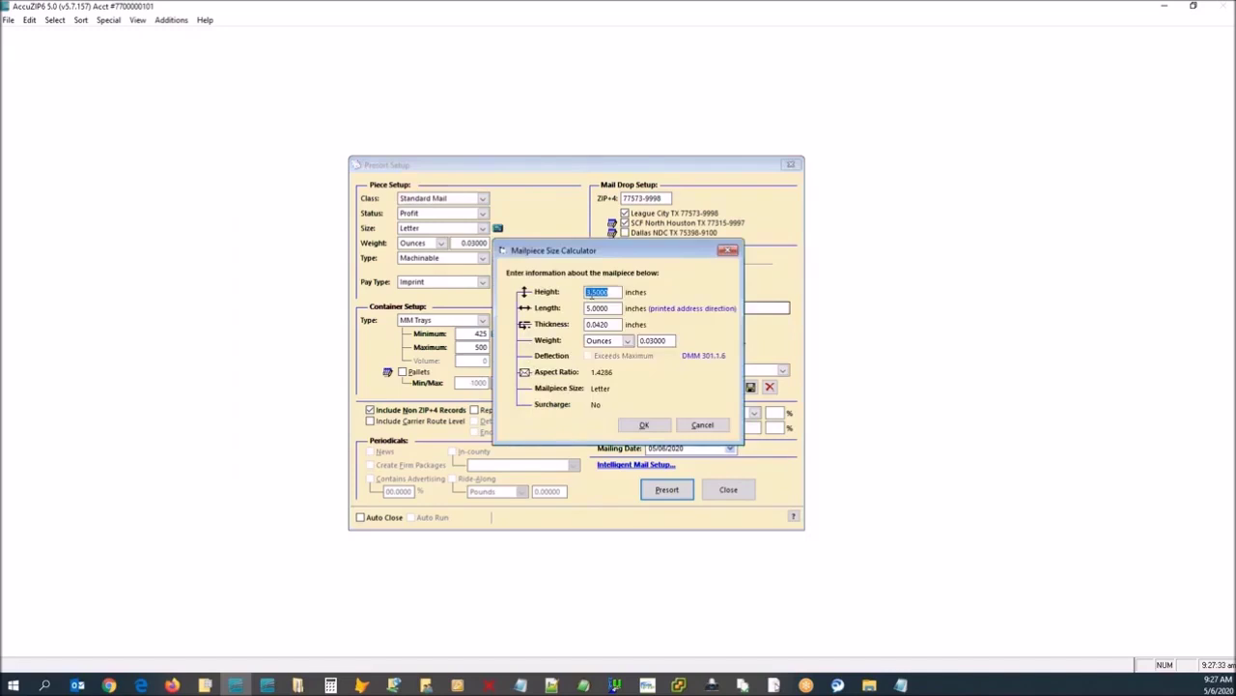
{"action": "type", "text": "4"}
{"action": "key", "text": "Tab"}
{"action": "type", "text": "9"}
{"action": "key", "text": "Tab"}
{"action": "key", "text": "Tab"}
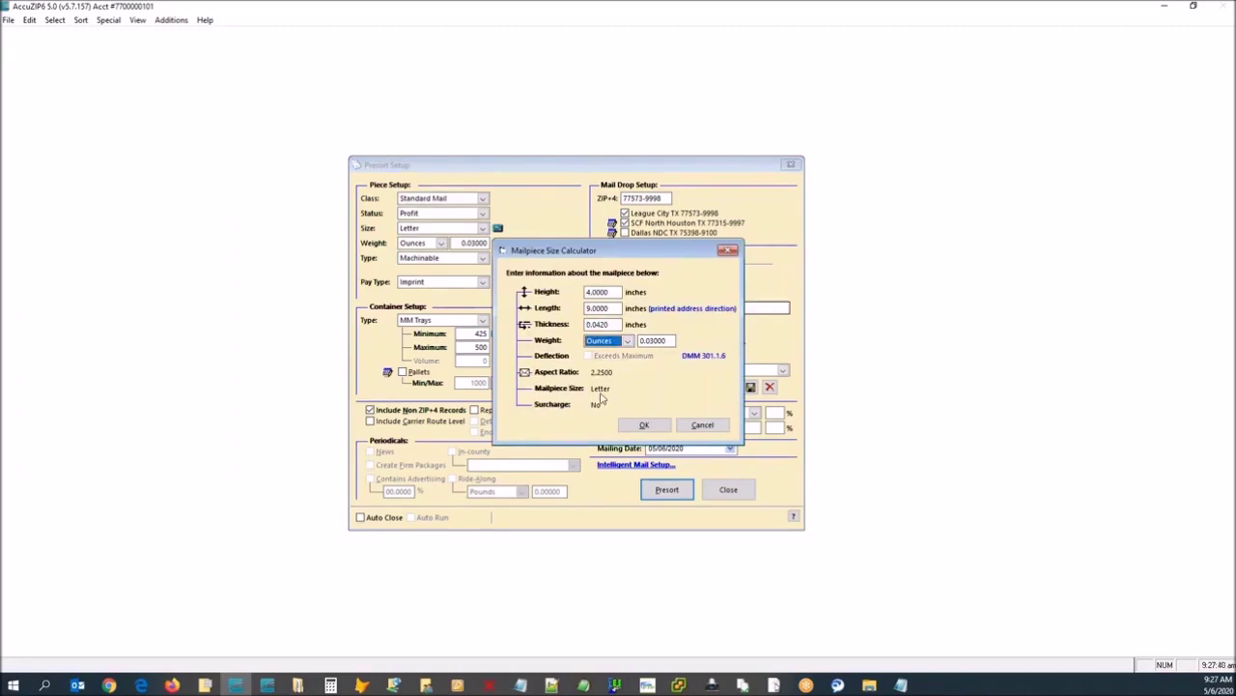
Test heights just above 6.1 inches in the mailpiece size calculator, ending with 6.126 inches.
{"action": "double_click", "coordinate": [608, 292]}
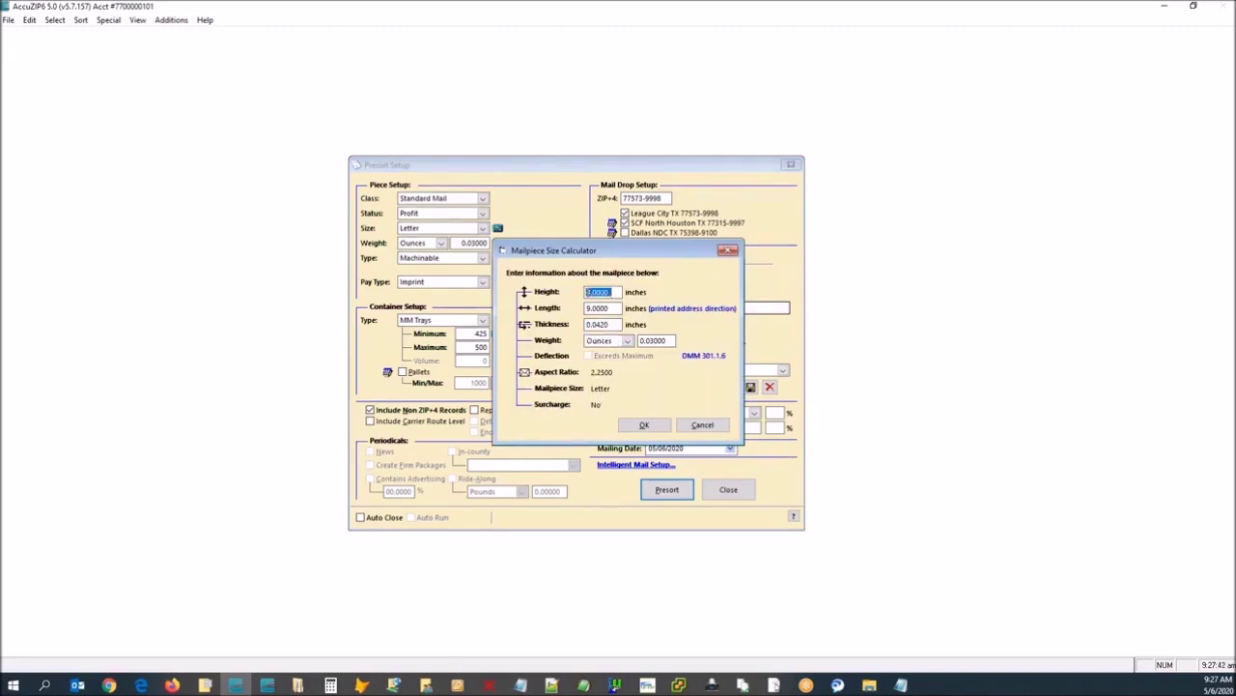
{"action": "type", "text": "6.1"}
{"action": "type", "text": "24"}
{"action": "key", "text": "Tab"}
{"action": "left_click", "coordinate": [614, 291]}
{"action": "key", "text": "BackSpace"}
{"action": "key", "text": "BackSpace"}
{"action": "key", "text": "Tab"}
{"action": "left_click", "coordinate": [618, 291]}
{"action": "key", "text": "BackSpace"}
{"action": "key", "text": "BackSpace"}
{"action": "type", "text": "6"}
{"action": "key", "text": "Tab"}
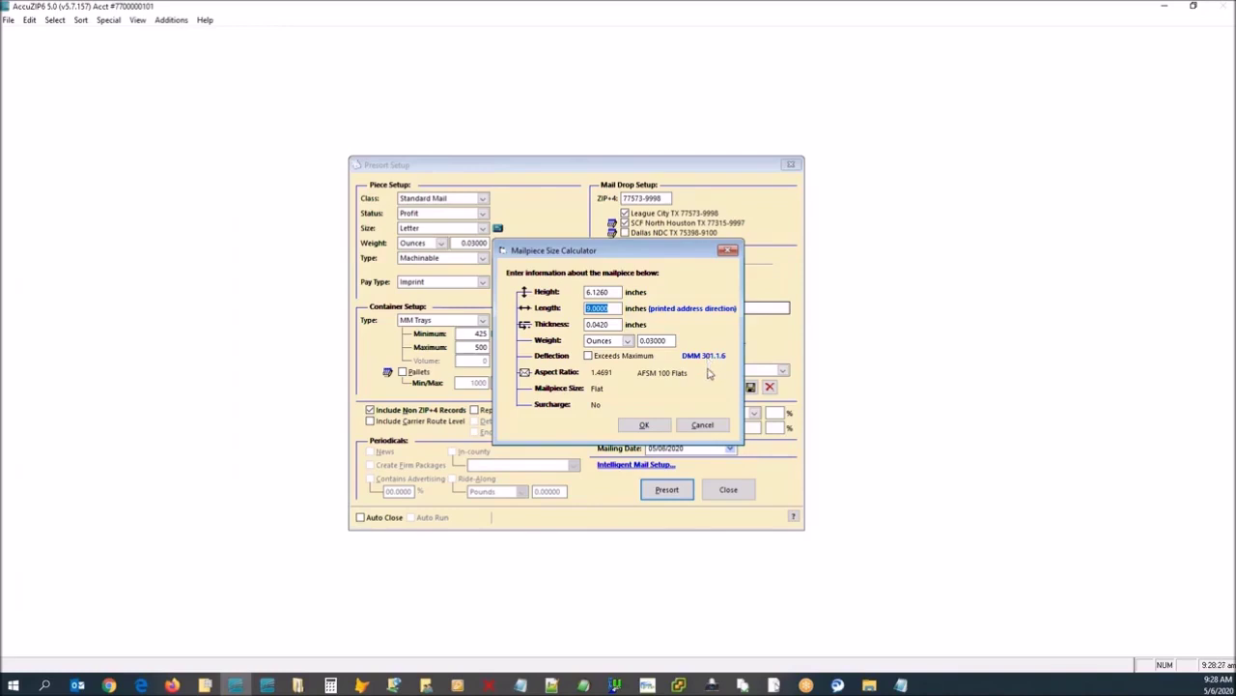
Set the mailpiece height to 4 inches and apply the calculated size to the presort setup.
{"action": "left_click", "coordinate": [619, 293]}
{"action": "left_click_drag", "start_coordinate": [624, 294], "coordinate": [543, 289]}
{"action": "type", "text": "4"}
{"action": "key", "text": "Tab"}
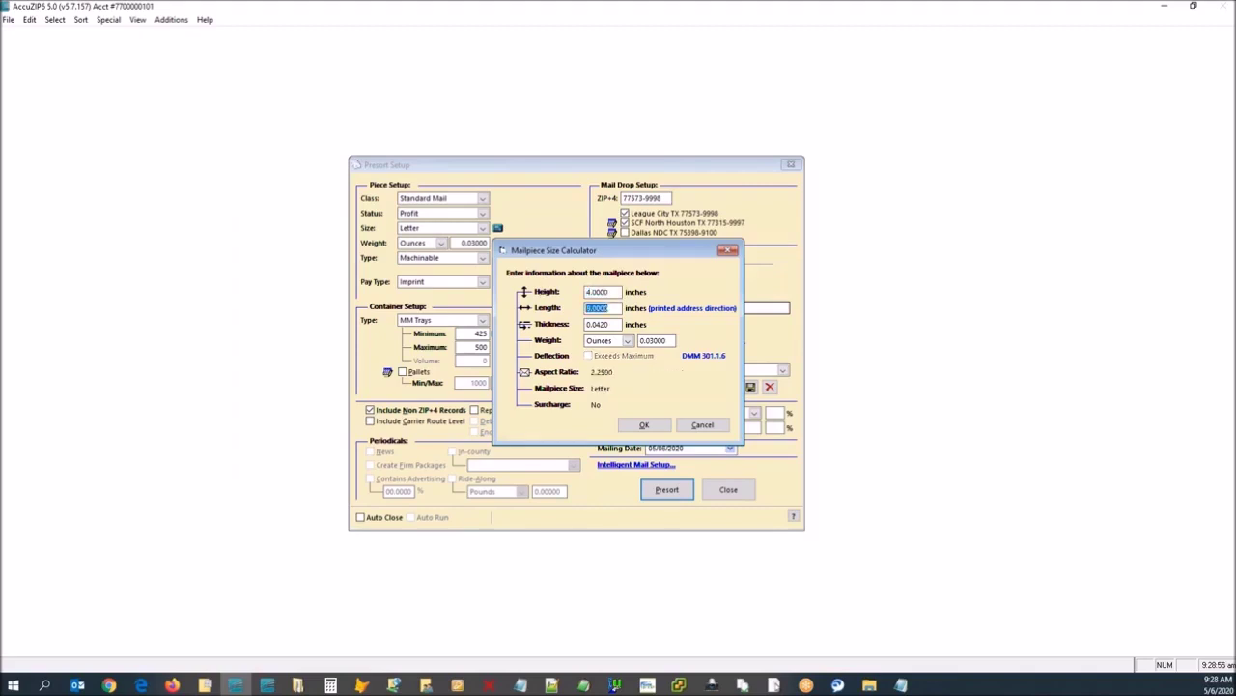
{"action": "left_click", "coordinate": [636, 430]}
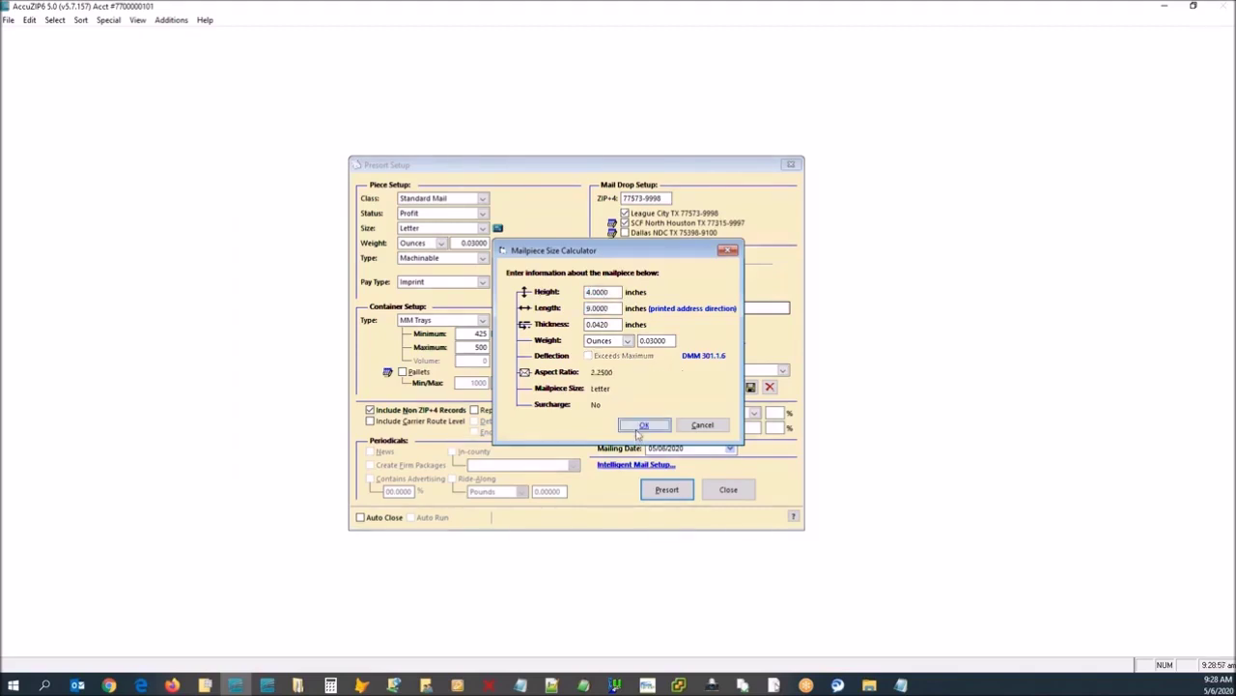
{"action": "left_click", "coordinate": [642, 429]}
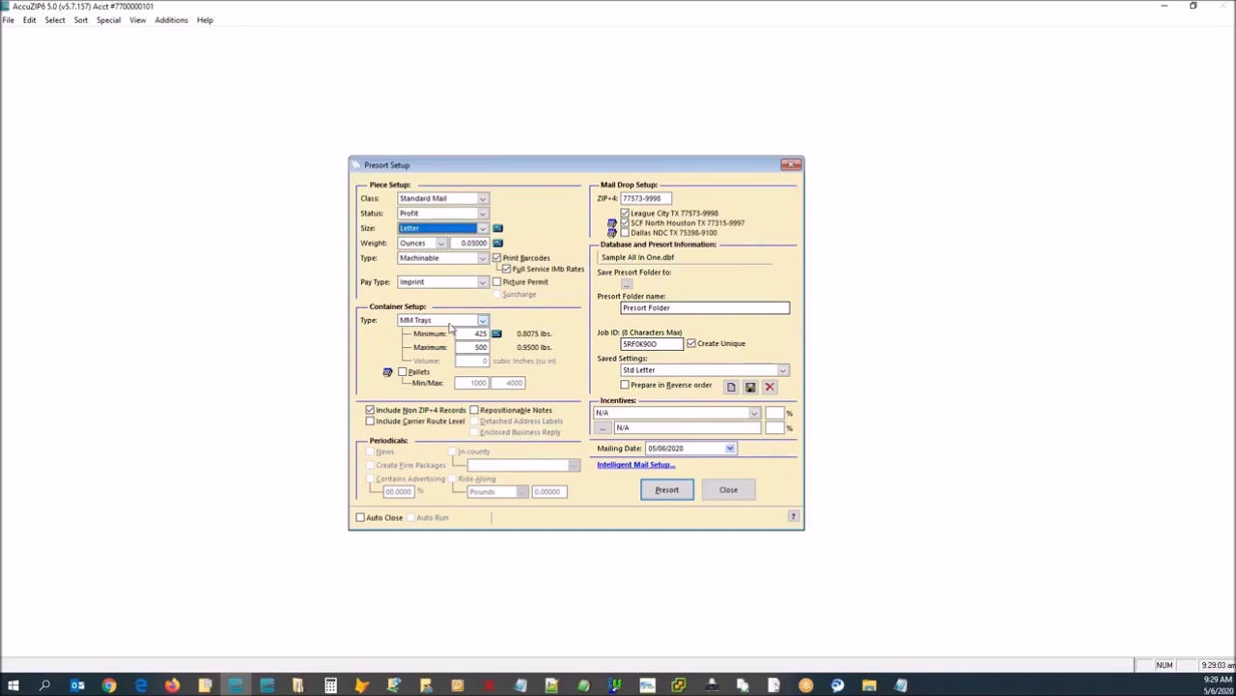
Set the mailpiece height to 5.125 inches, apply the size, and select EMM Trays as the container type.
{"action": "left_click", "coordinate": [499, 228]}
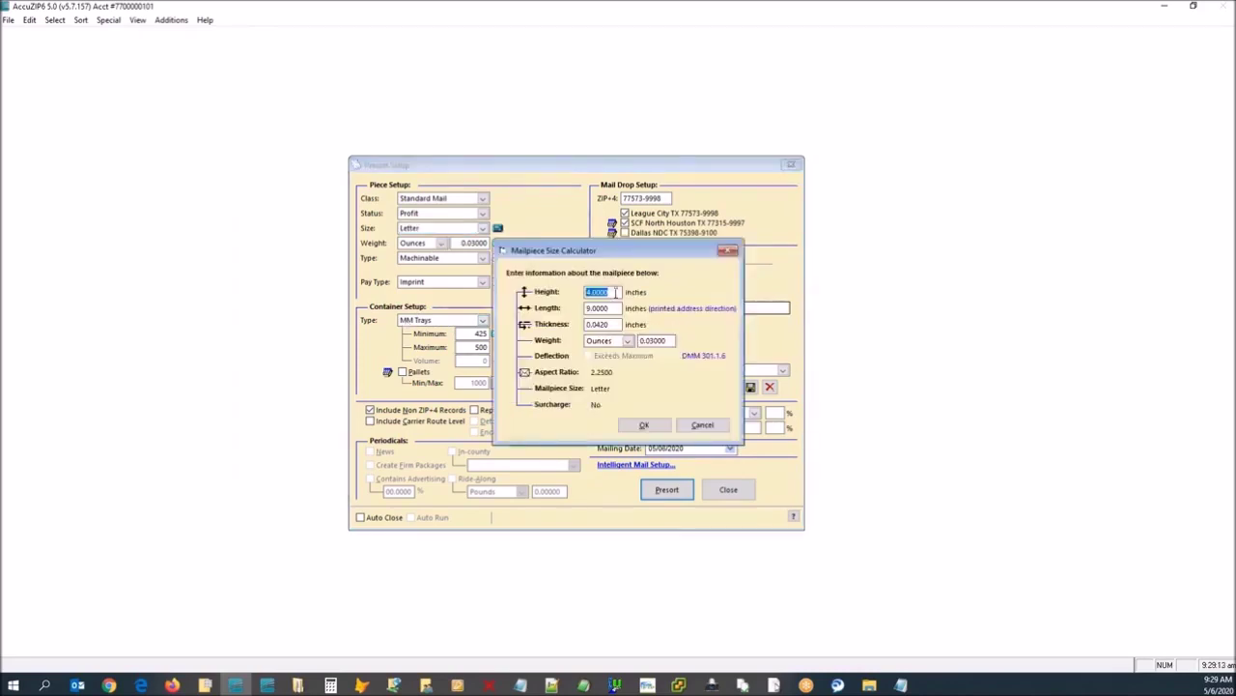
{"action": "type", "text": "5.125"}
{"action": "key", "text": "Tab"}
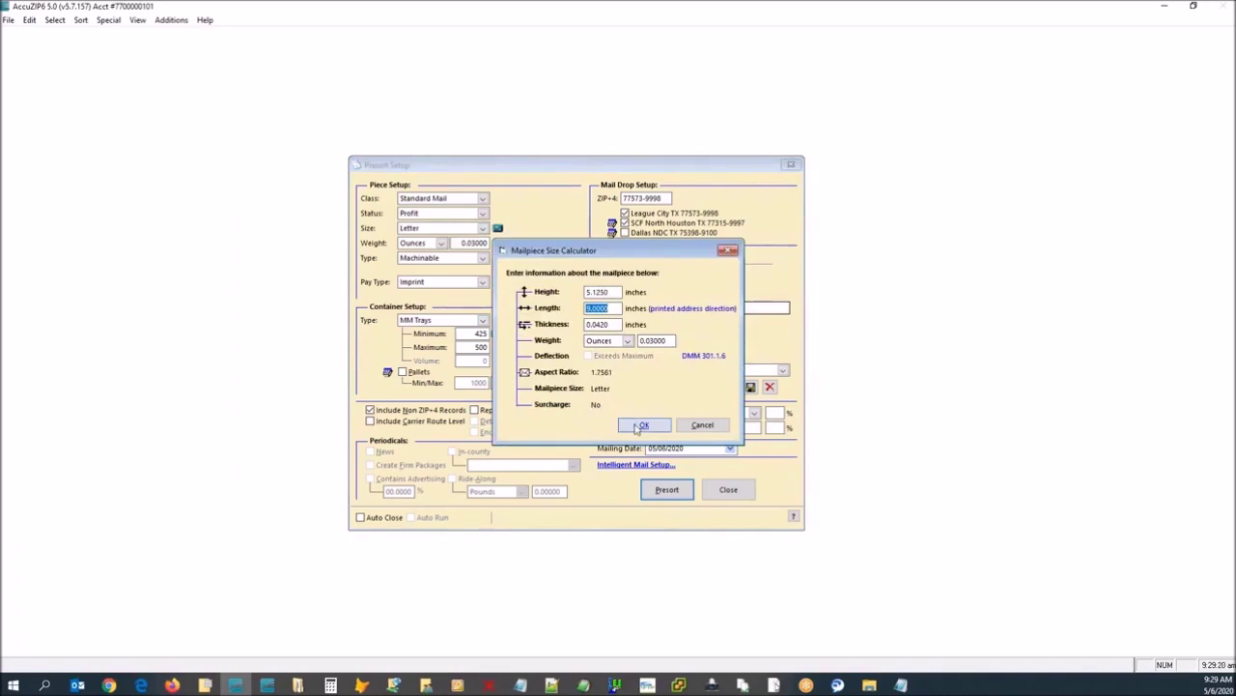
{"action": "left_click", "coordinate": [651, 425]}
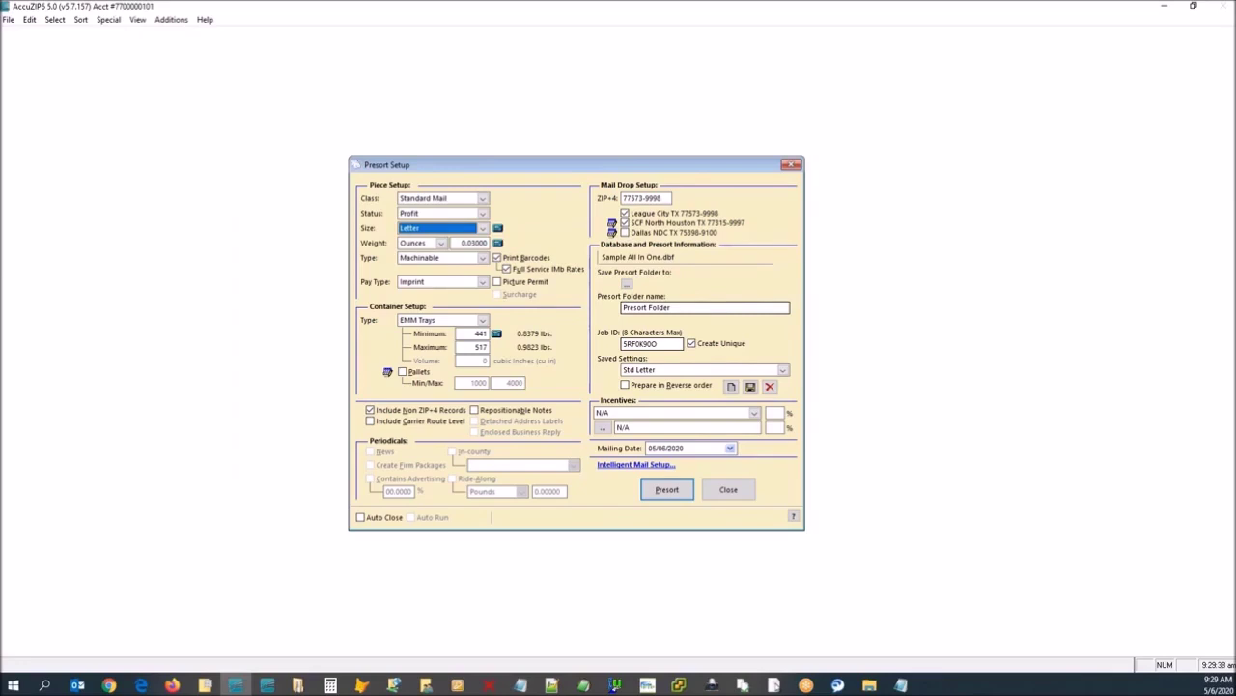
{"action": "left_click", "coordinate": [456, 323]}
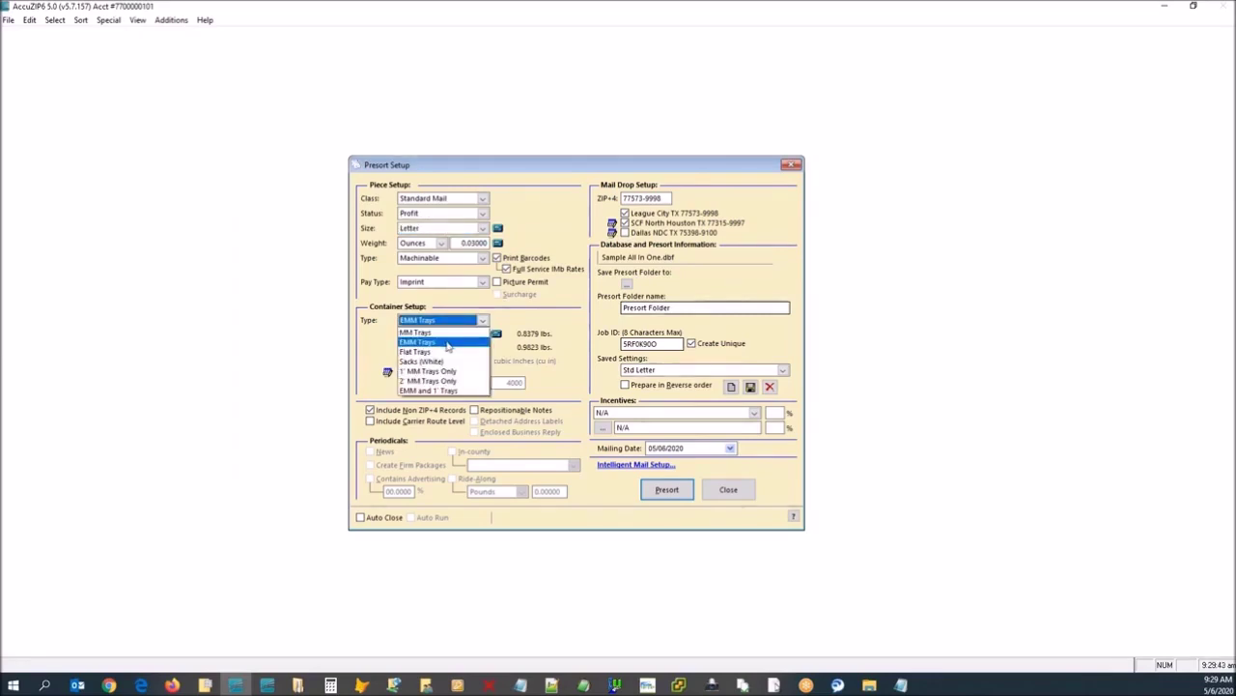
{"action": "left_click", "coordinate": [448, 342]}
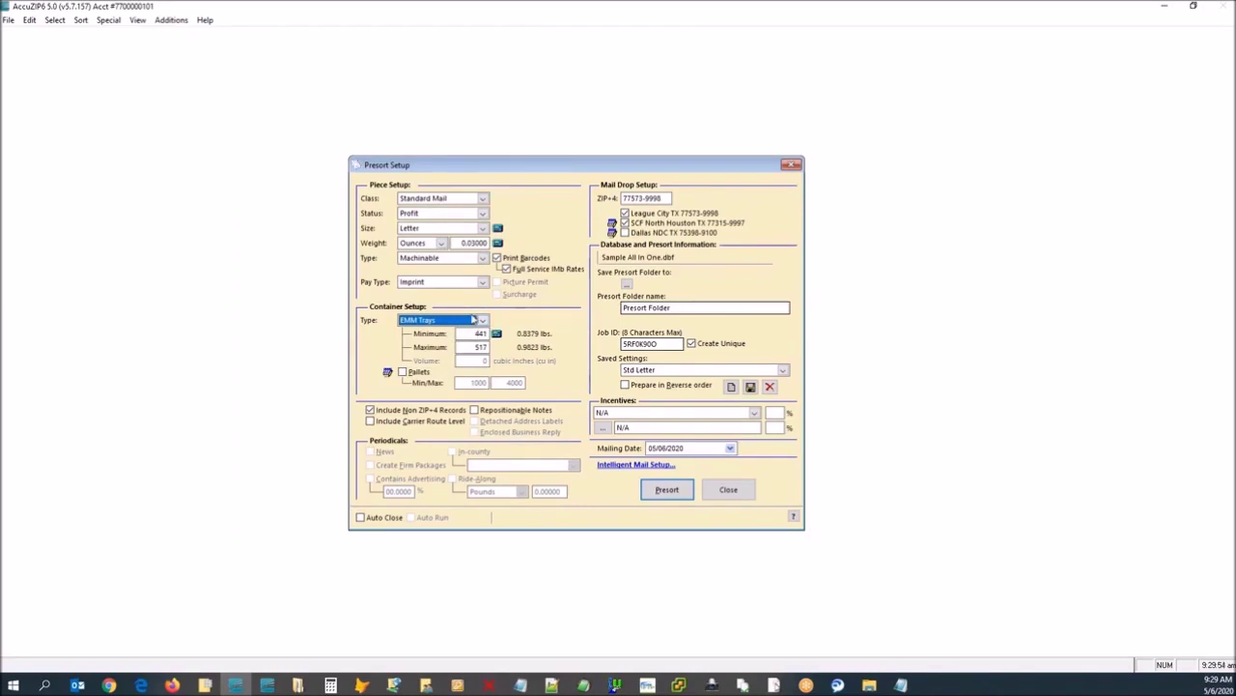
Recheck the mailpiece dimensions, and set the EMM tray minimum to 800 pieces and maximum to 1000.
{"action": "left_click", "coordinate": [497, 229]}
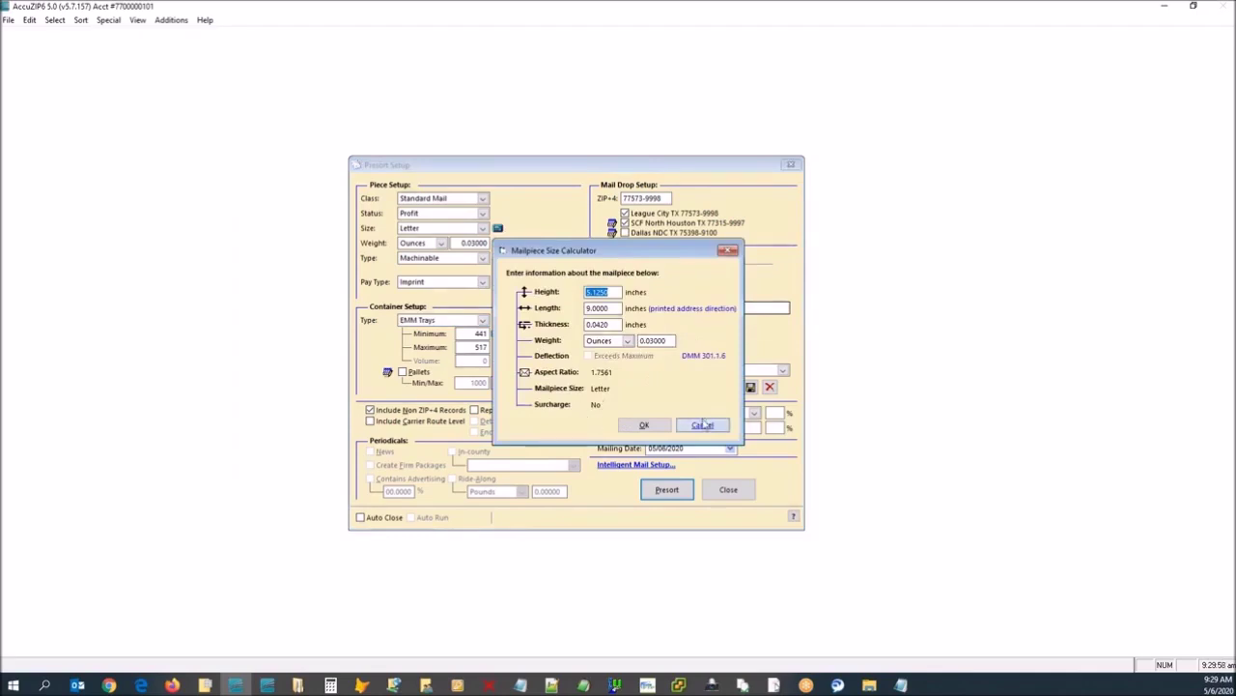
{"action": "left_click", "coordinate": [703, 425]}
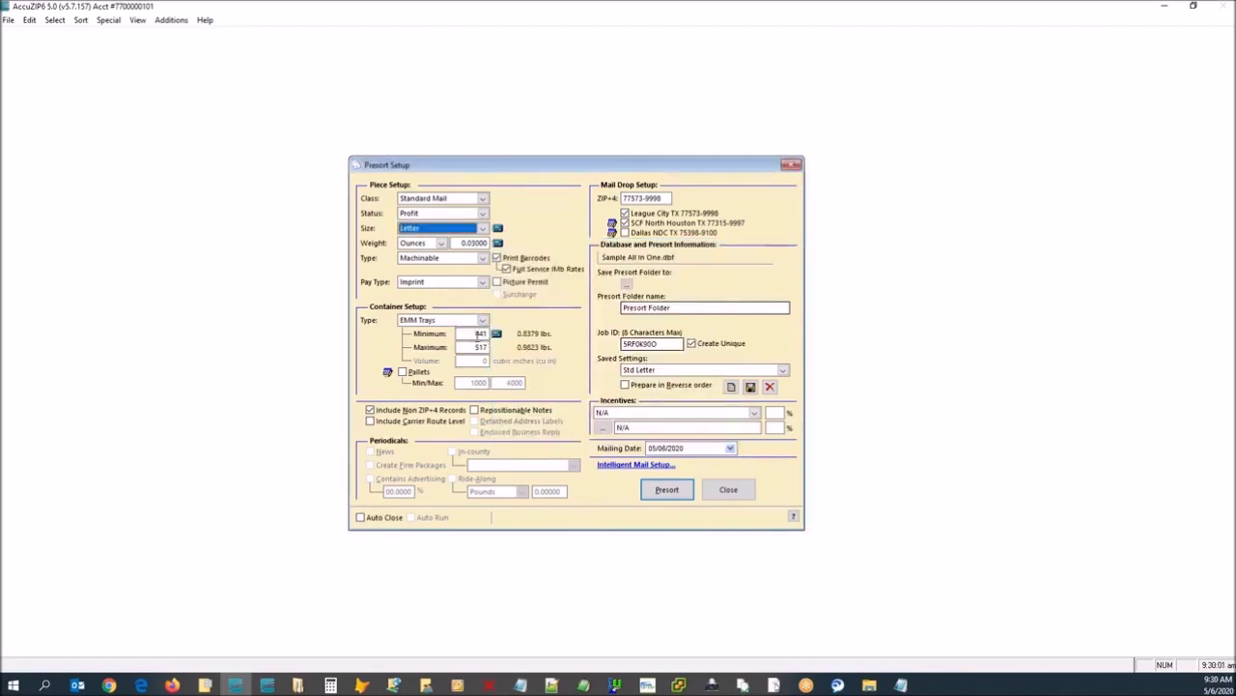
{"action": "double_click", "coordinate": [469, 333]}
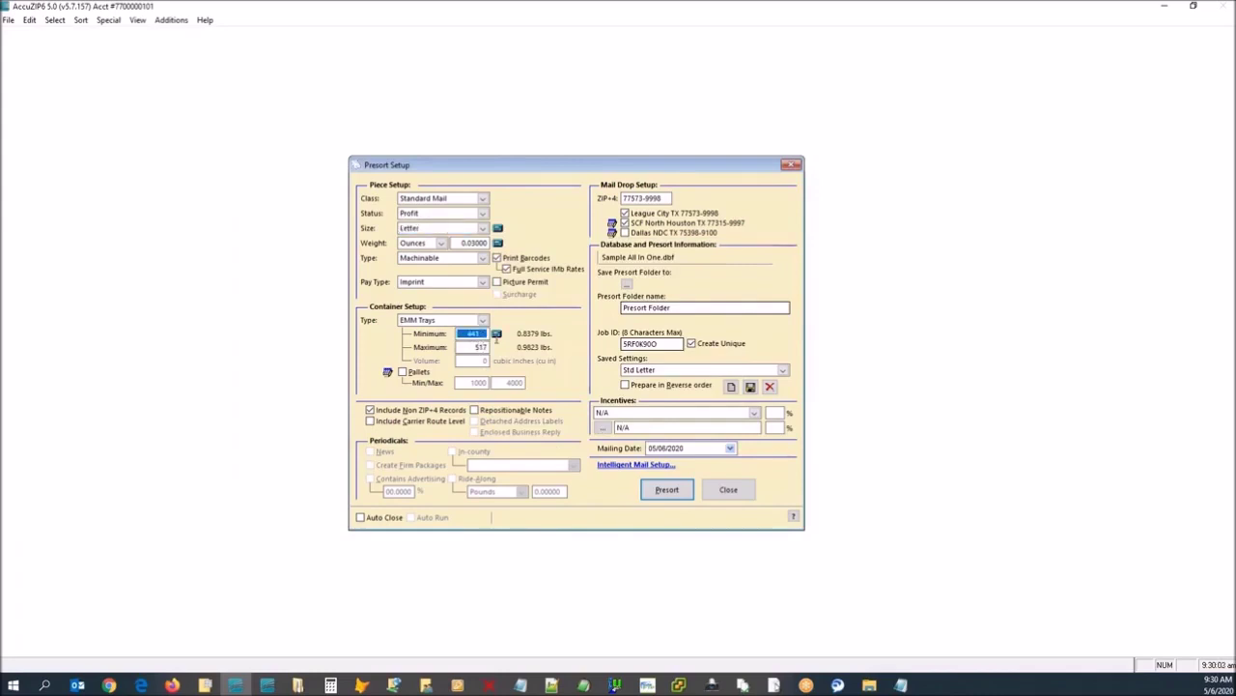
{"action": "type", "text": "800"}
{"action": "key", "text": "Tab"}
{"action": "left_click", "coordinate": [554, 373]}
{"action": "left_click_drag", "start_coordinate": [483, 347], "coordinate": [447, 346]}
{"action": "type", "text": "1000"}
{"action": "key", "text": "Tab"}
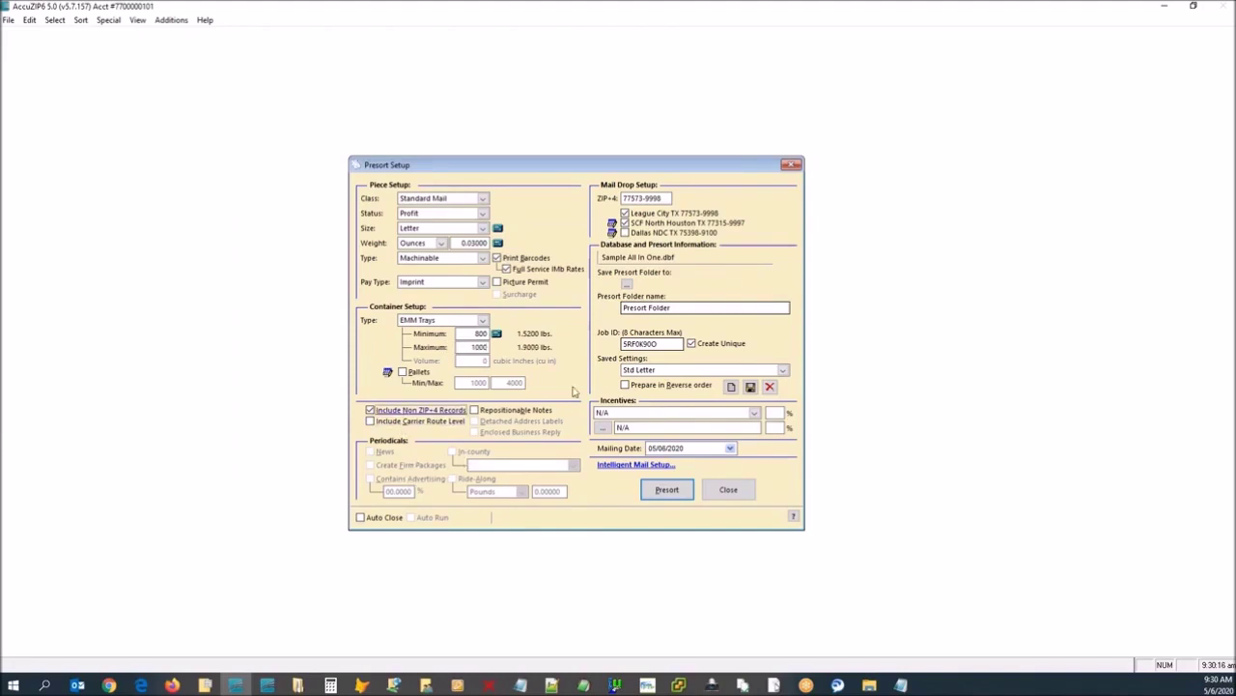
Select the mail drop ZIP+4 value for editing.
{"action": "left_click", "coordinate": [666, 198]}
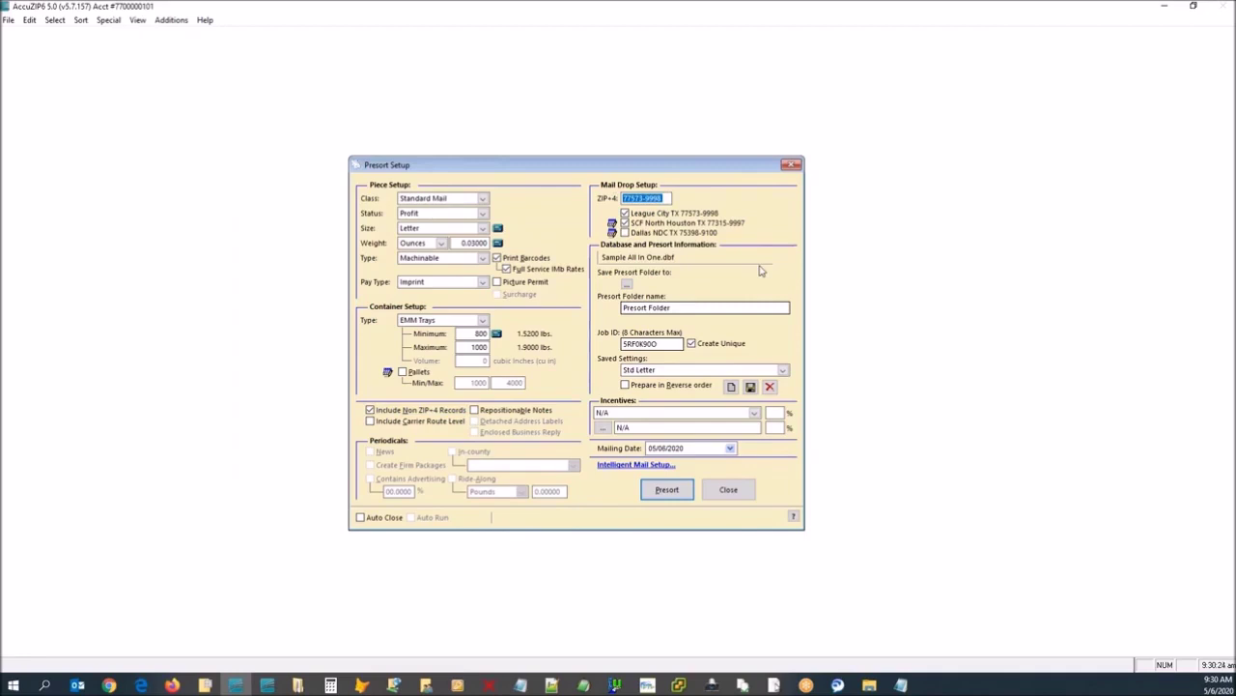
Set the mail drop ZIP code to 93422.
{"action": "type", "text": "93422"}
{"action": "key", "text": "Tab"}
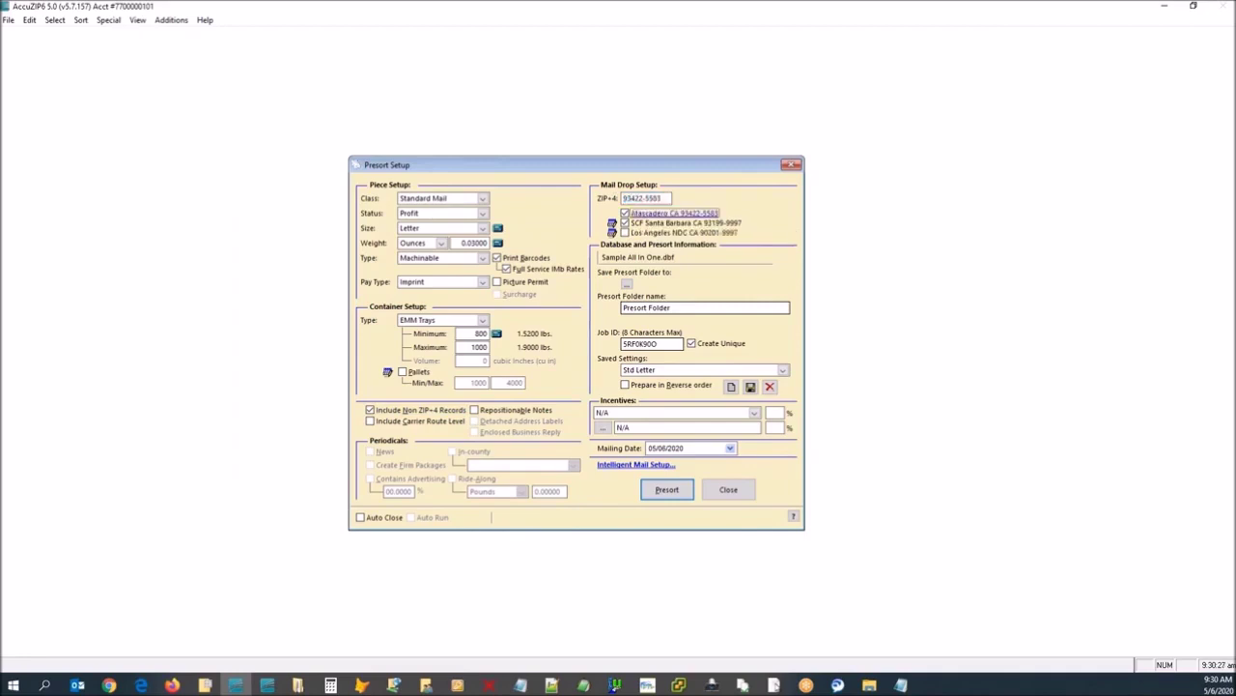
{"action": "mouse_move", "coordinate": [663, 219]}
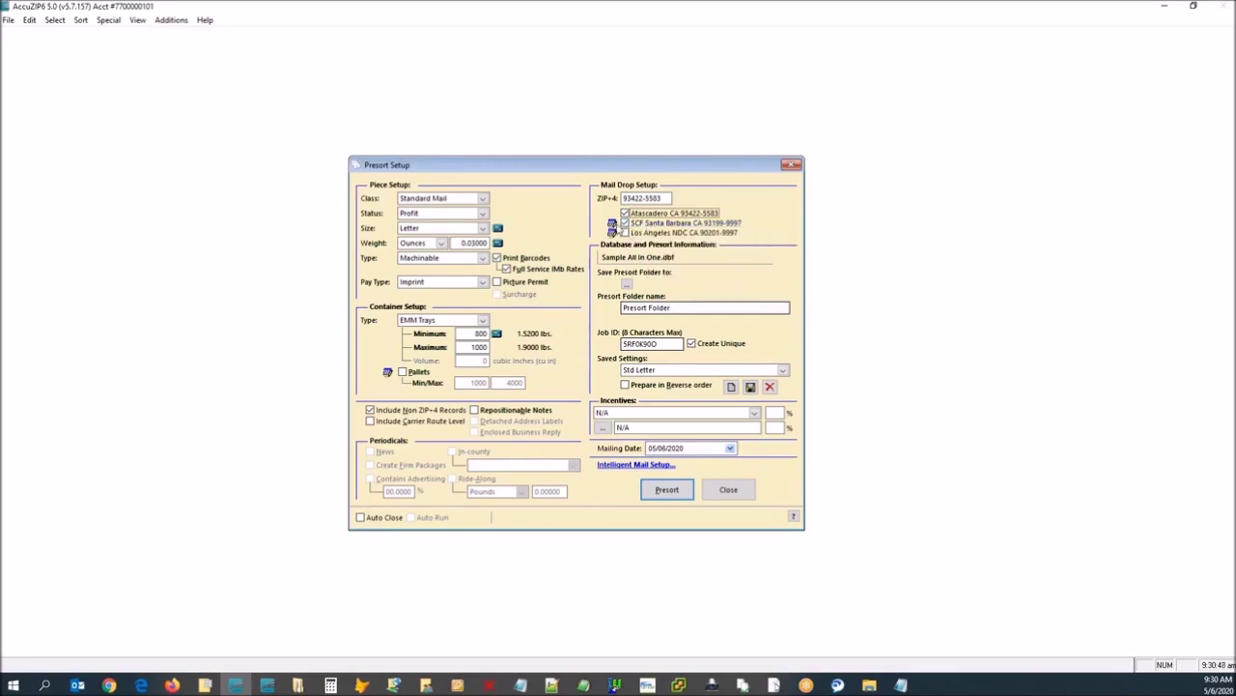
Open the SCF destinations chart and clear all of its thresholds.
{"action": "left_click", "coordinate": [612, 228]}
{"action": "left_click_drag", "start_coordinate": [629, 174], "coordinate": [508, 161]}
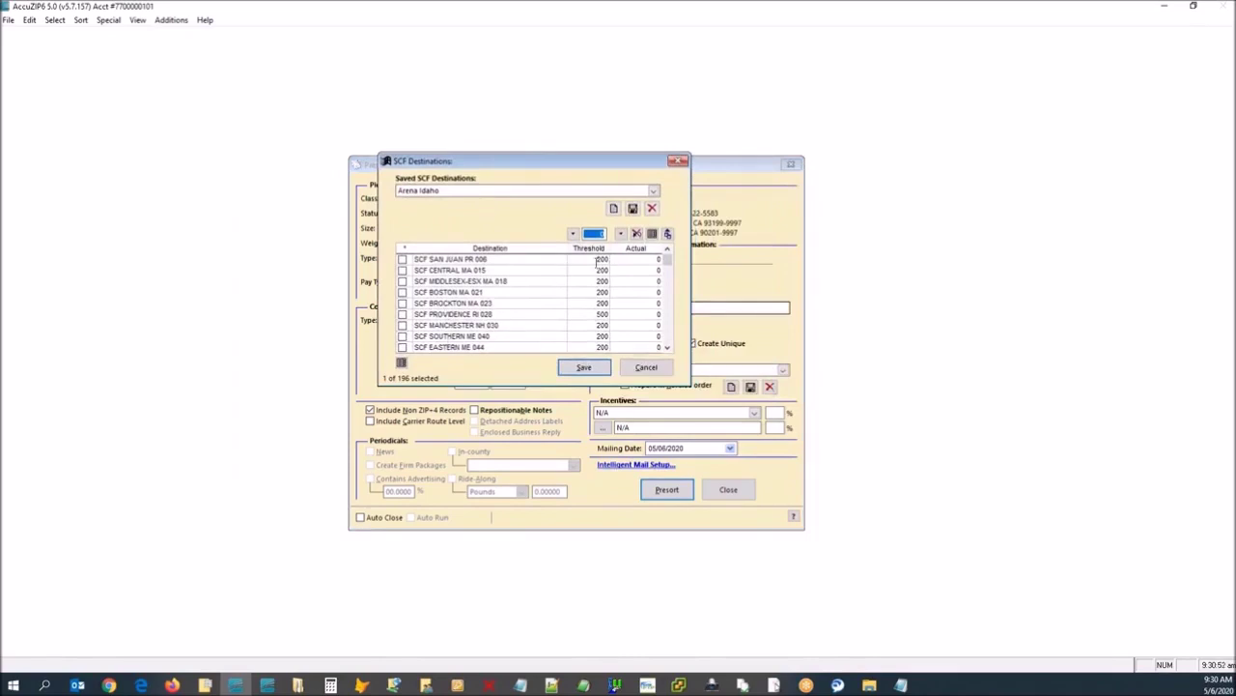
{"action": "left_click", "coordinate": [594, 260]}
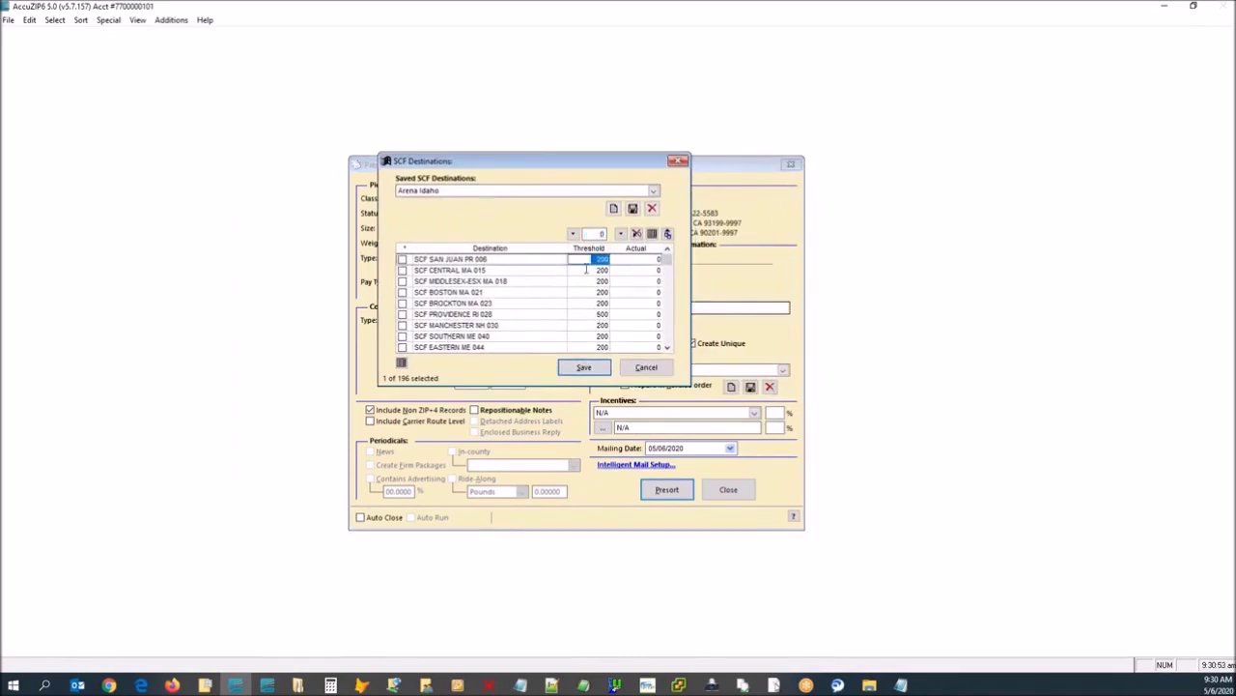
{"action": "left_click", "coordinate": [636, 233]}
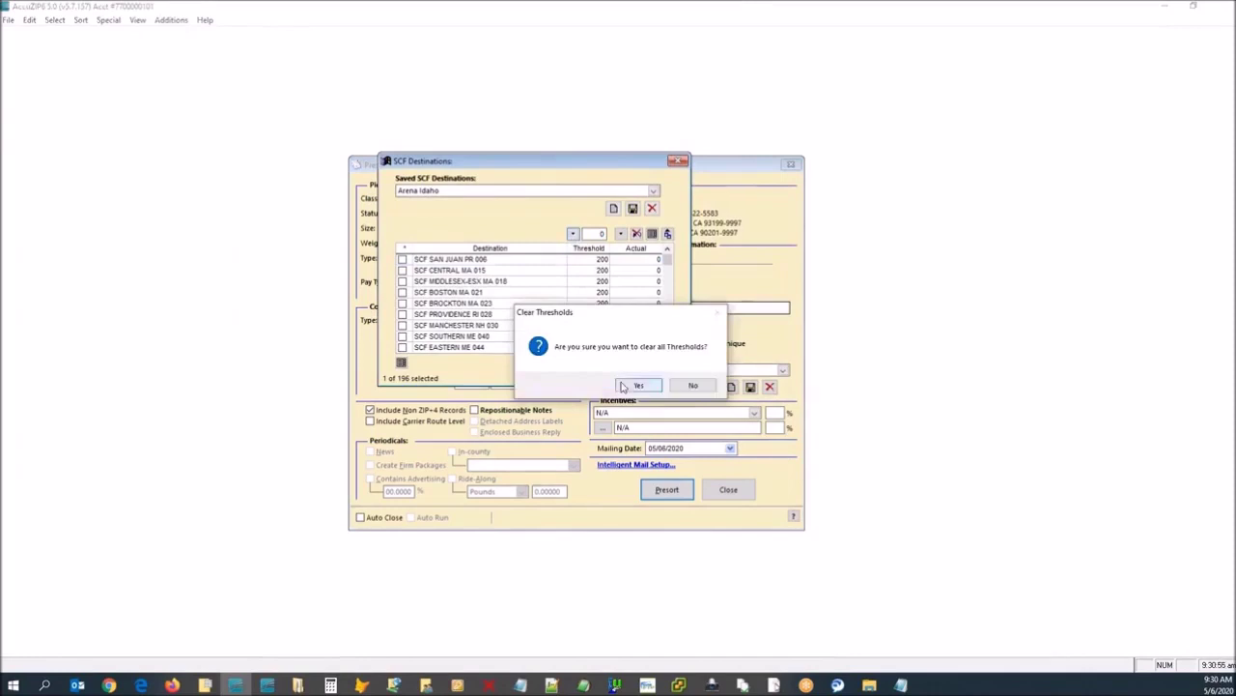
{"action": "left_click", "coordinate": [625, 386]}
Apply a threshold of 200 to all SCF destinations in the Arena Idaho chart.
{"action": "double_click", "coordinate": [595, 234]}
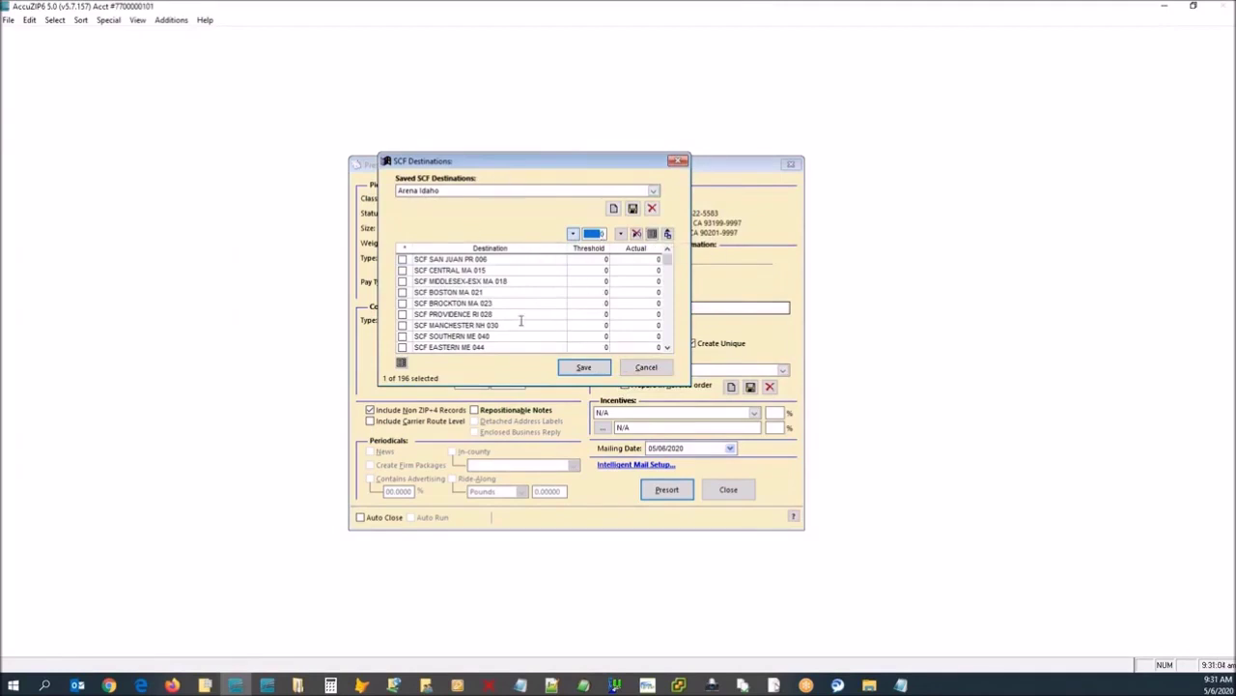
{"action": "left_click_drag", "start_coordinate": [606, 234], "coordinate": [596, 236]}
{"action": "type", "text": "200"}
{"action": "left_click", "coordinate": [573, 233]}
Set the threshold for SCF Brockton MA 023 to 500.
{"action": "left_click", "coordinate": [597, 303]}
{"action": "type", "text": "50"}
{"action": "key", "text": "Tab"}
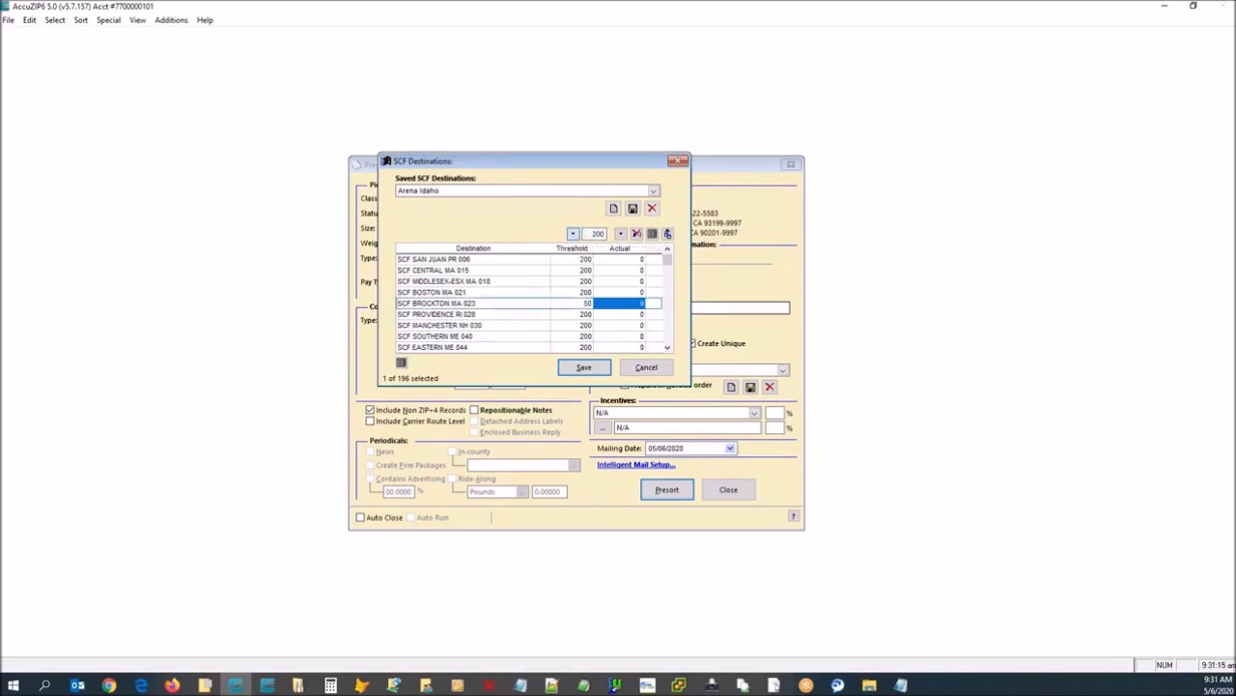
{"action": "left_click", "coordinate": [575, 304]}
{"action": "type", "text": "500"}
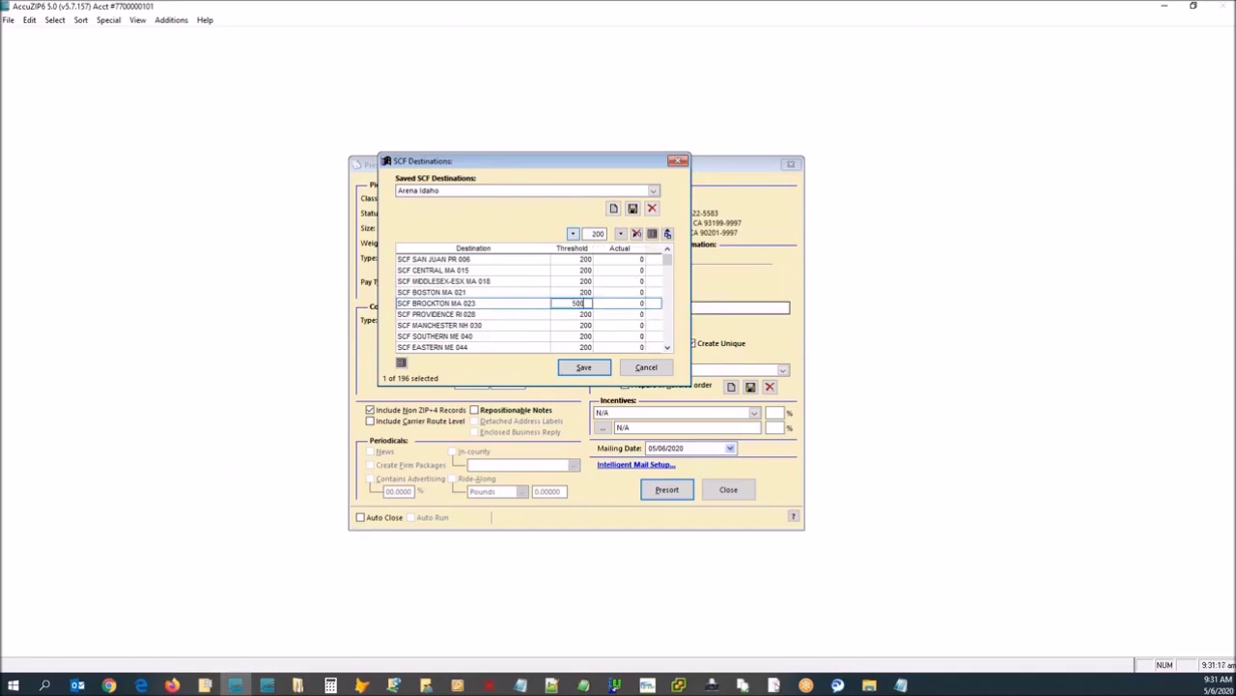
{"action": "key", "text": "Return"}
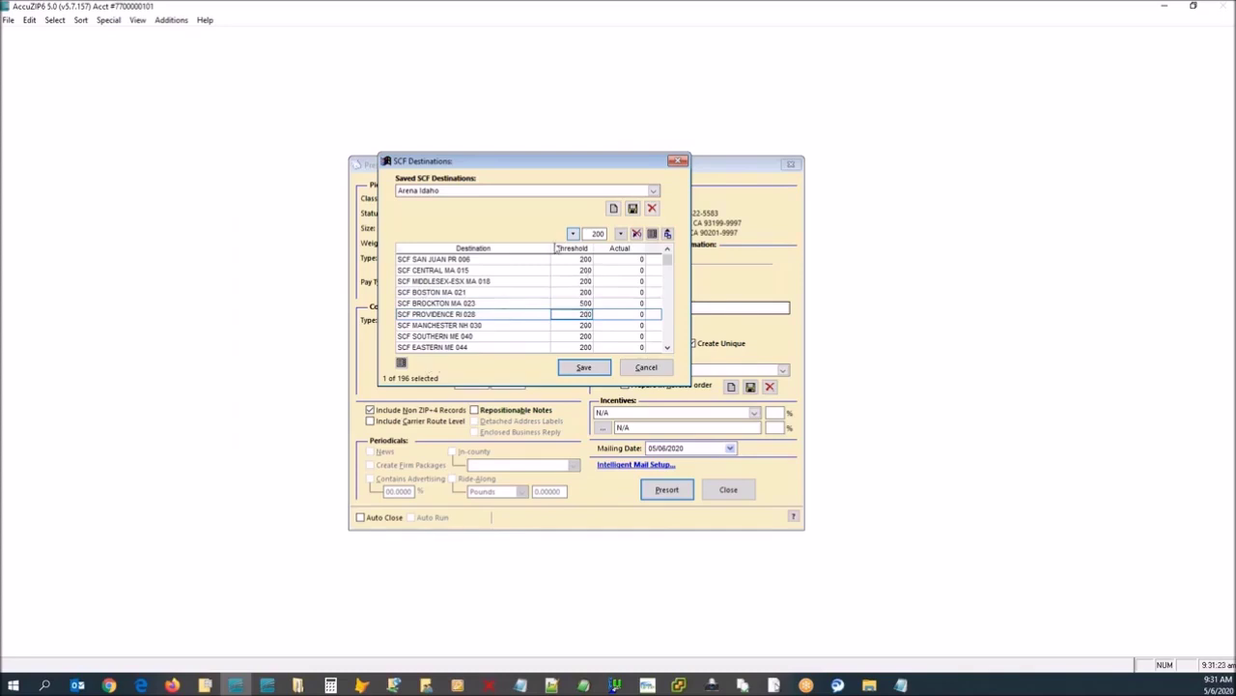
Calculate the actual piece counts for the SCF destinations and review them down the list.
{"action": "left_click", "coordinate": [640, 259]}
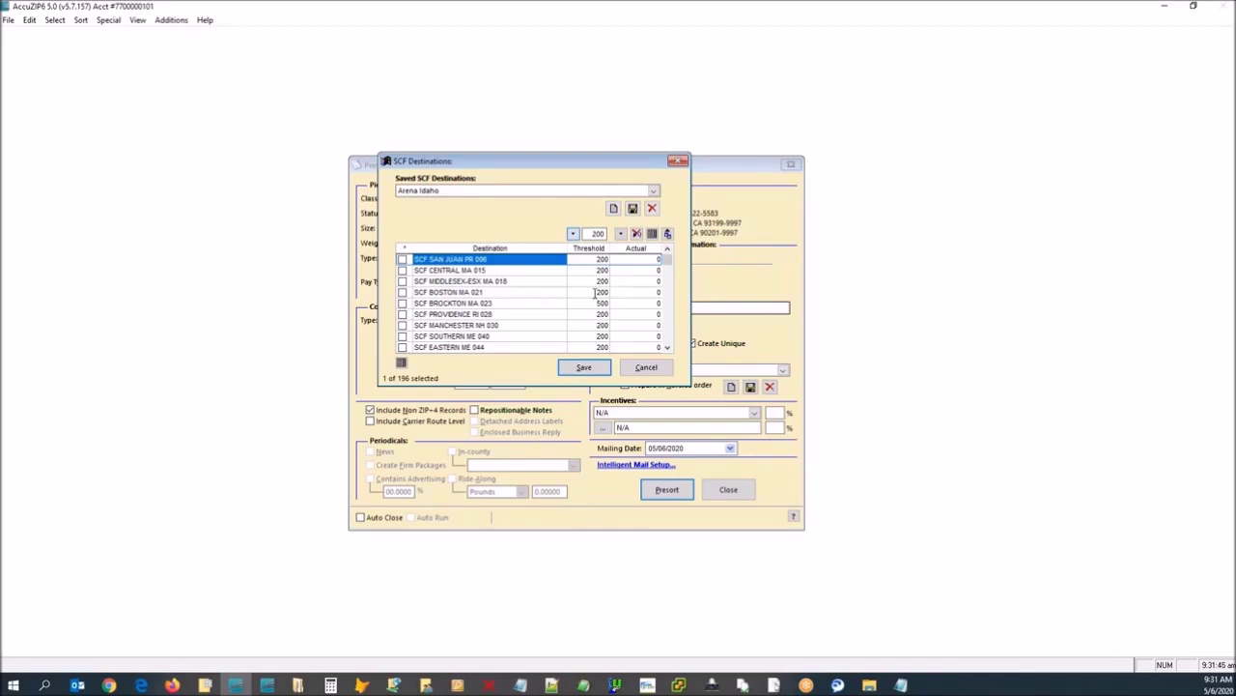
{"action": "left_click", "coordinate": [622, 237]}
{"action": "left_click", "coordinate": [657, 292]}
{"action": "double_click", "coordinate": [659, 294]}
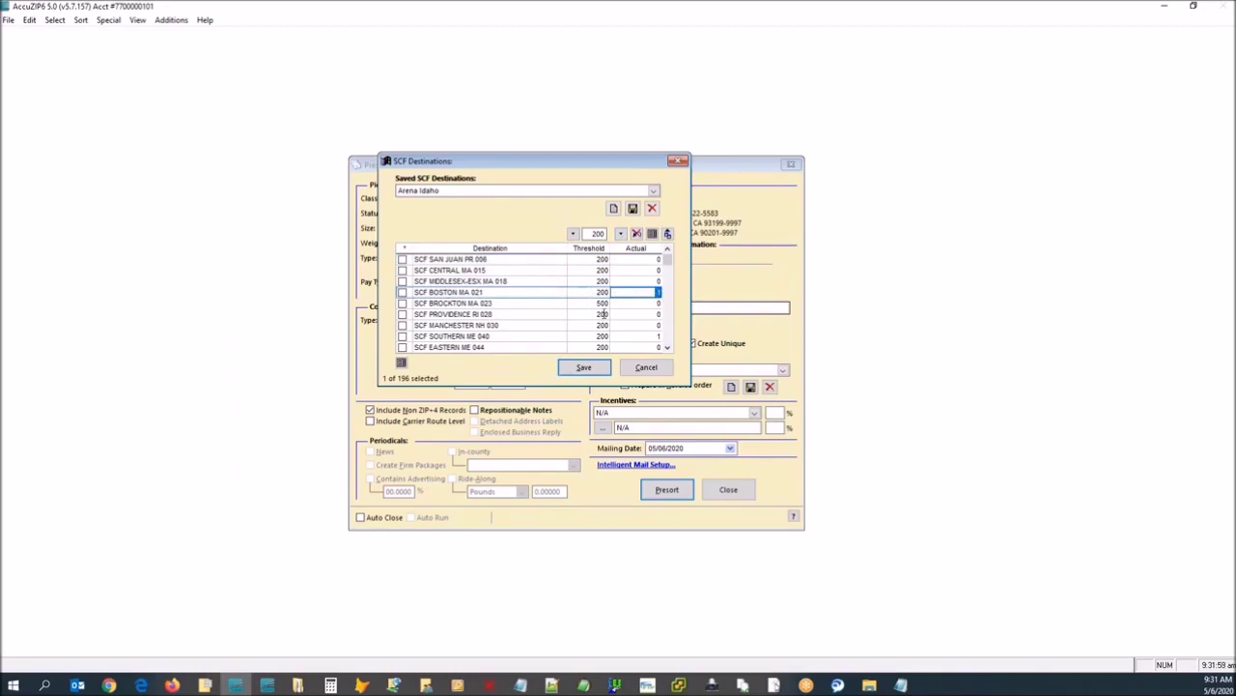
{"action": "scroll", "coordinate": [660, 325], "scroll_direction": "down", "scroll_amount": 20}
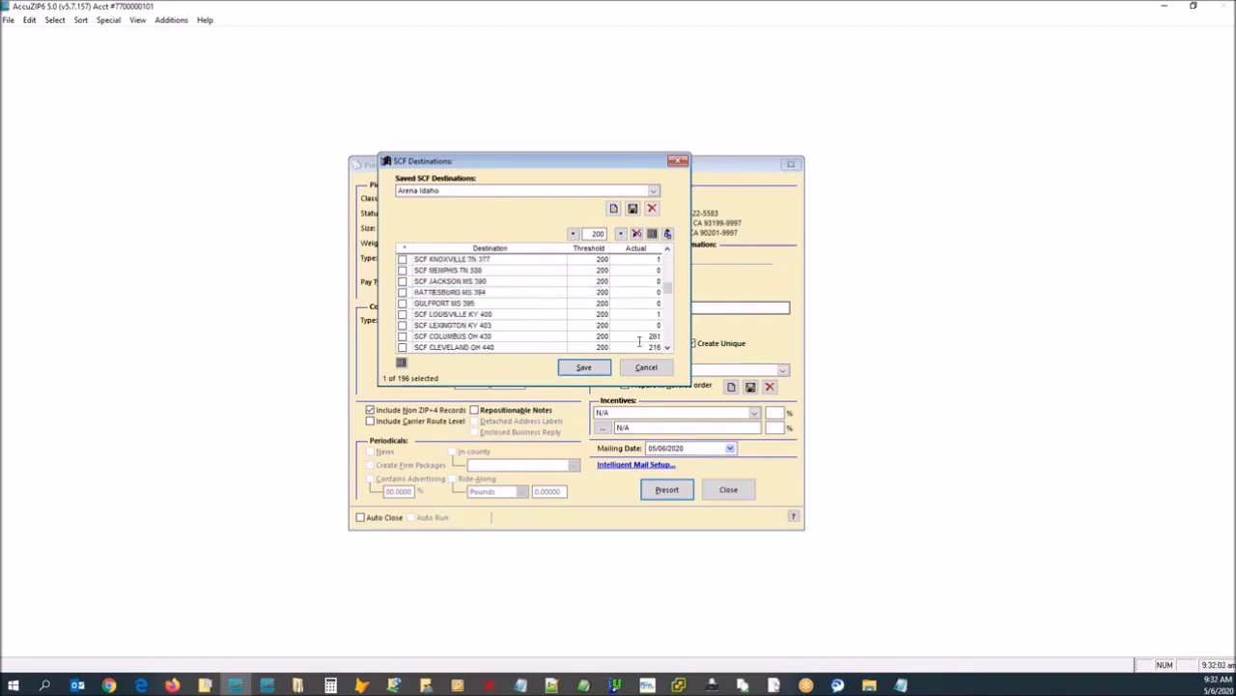
Select the destinations whose actual count meets the threshold, show only those, and compare their threshold and actual values.
{"action": "left_click", "coordinate": [404, 248]}
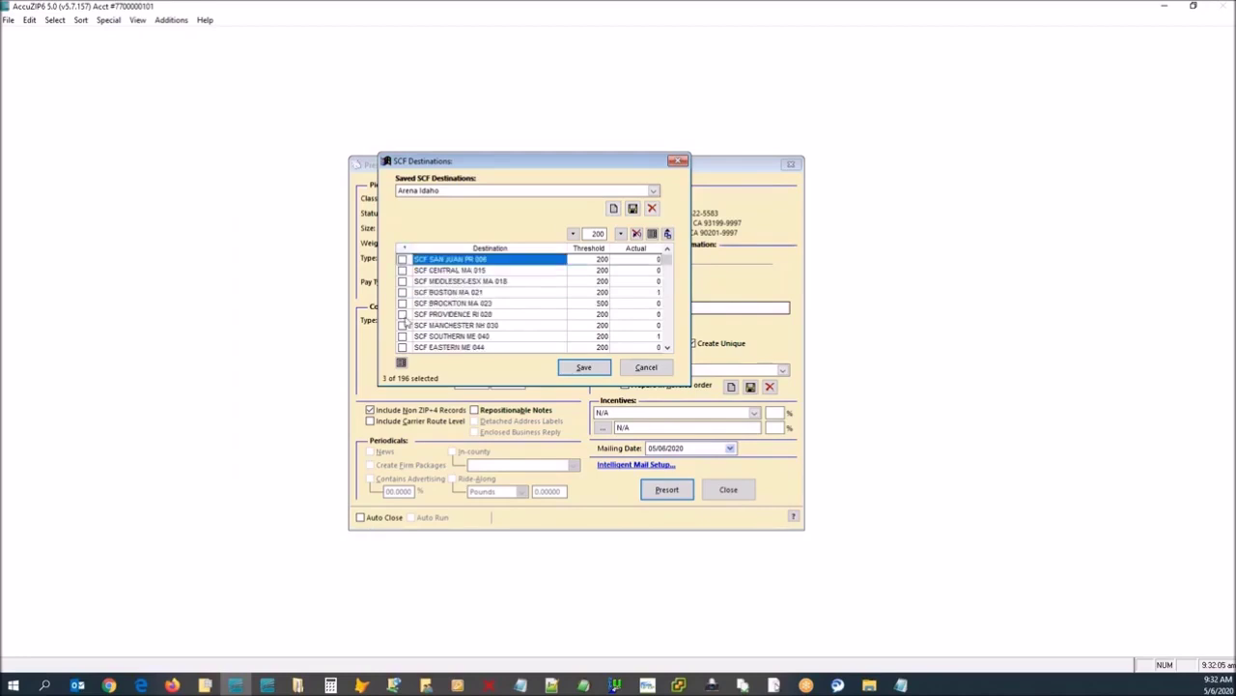
{"action": "left_click", "coordinate": [401, 362]}
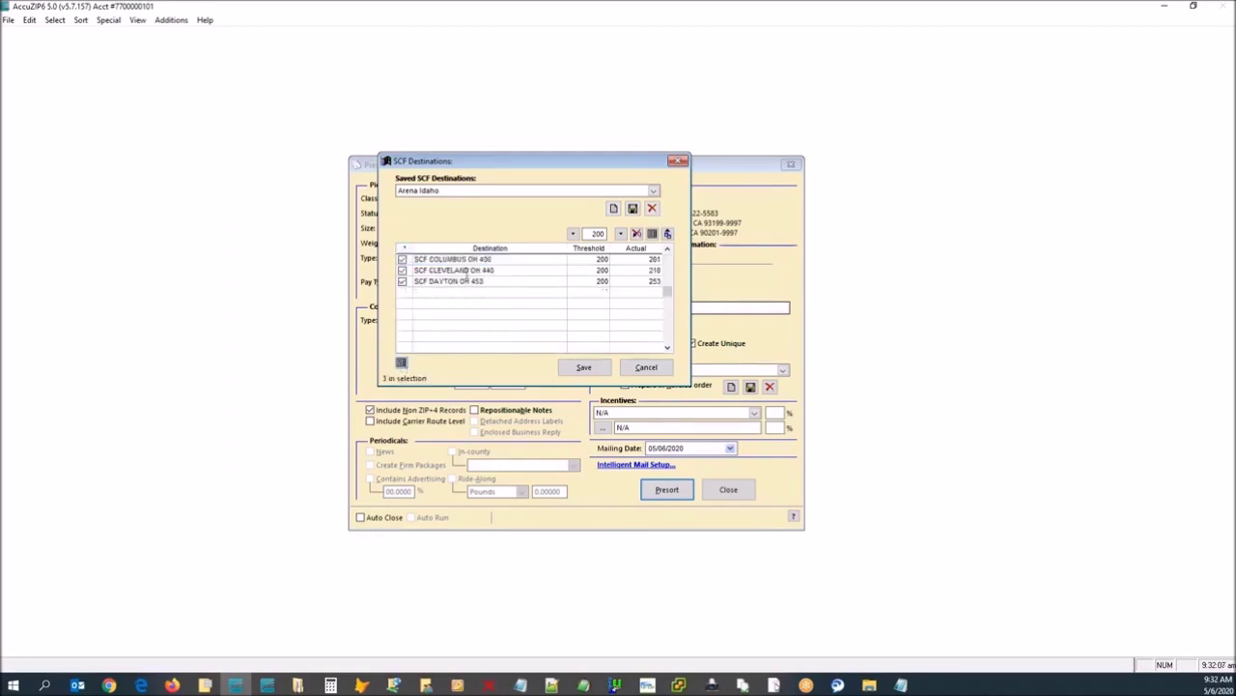
{"action": "double_click", "coordinate": [606, 260]}
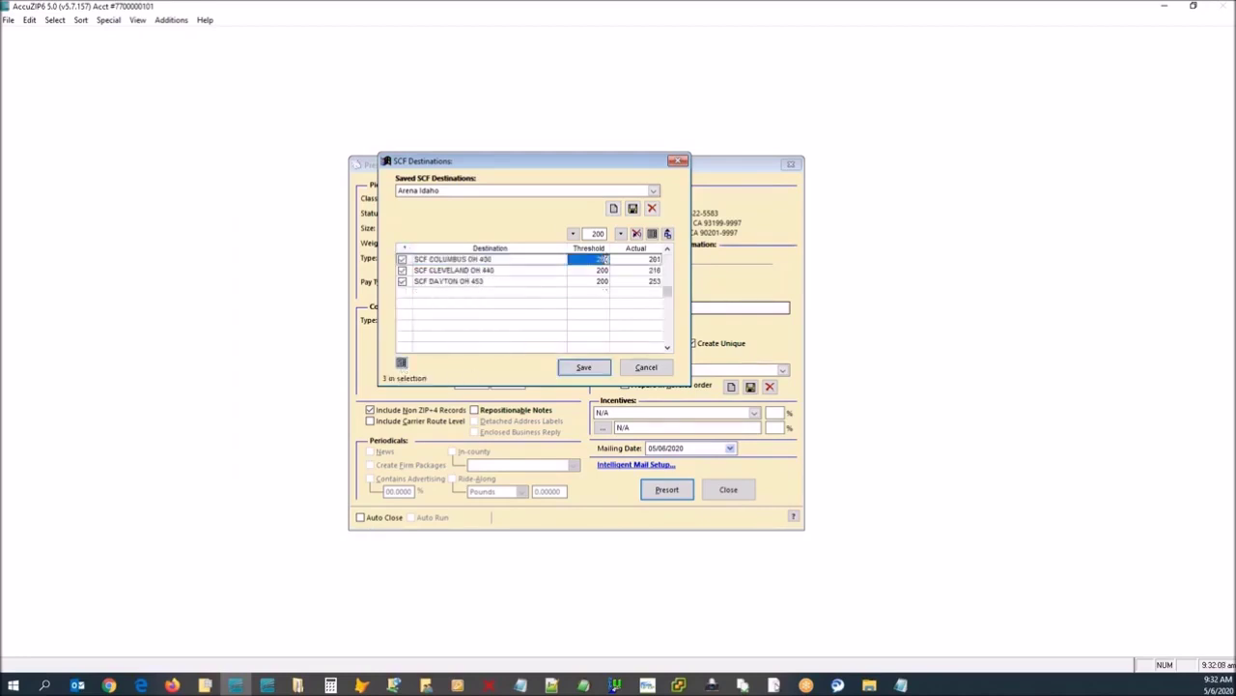
{"action": "double_click", "coordinate": [589, 270]}
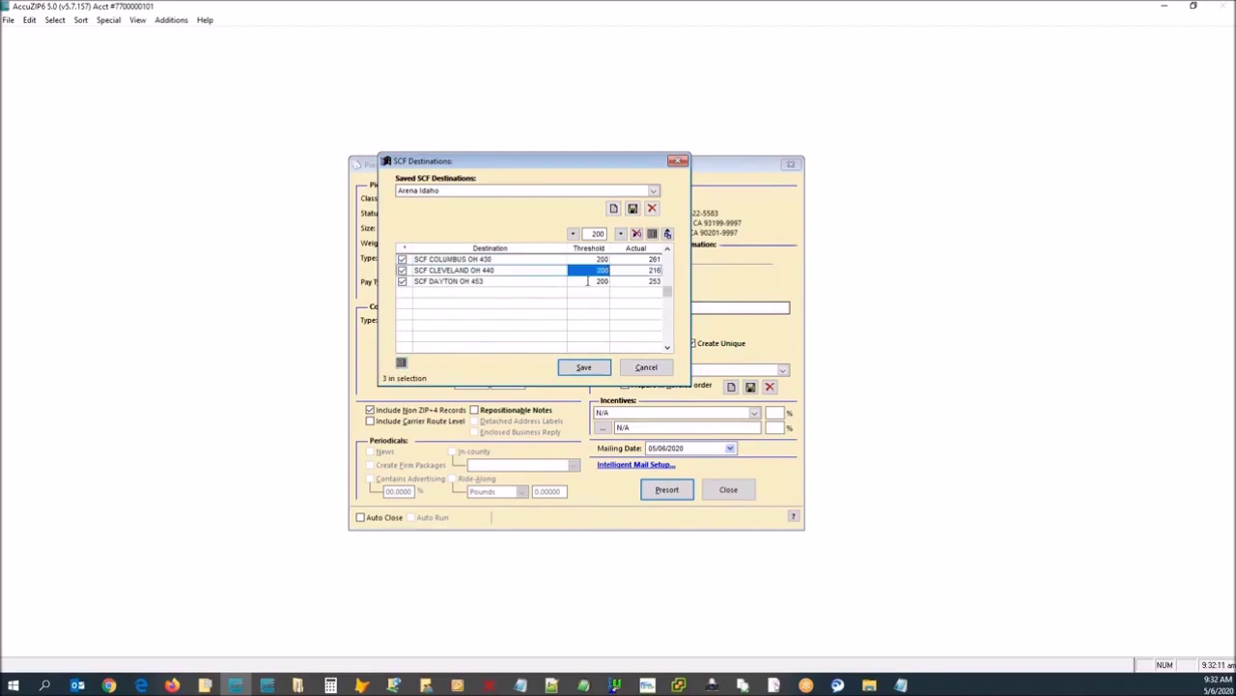
{"action": "double_click", "coordinate": [587, 281]}
{"action": "double_click", "coordinate": [654, 259]}
{"action": "double_click", "coordinate": [654, 270]}
Deselect SCF Columbus OH 430 and SCF Dayton OH 453, and save the destination chart.
{"action": "left_click", "coordinate": [402, 259]}
{"action": "left_click", "coordinate": [402, 282]}
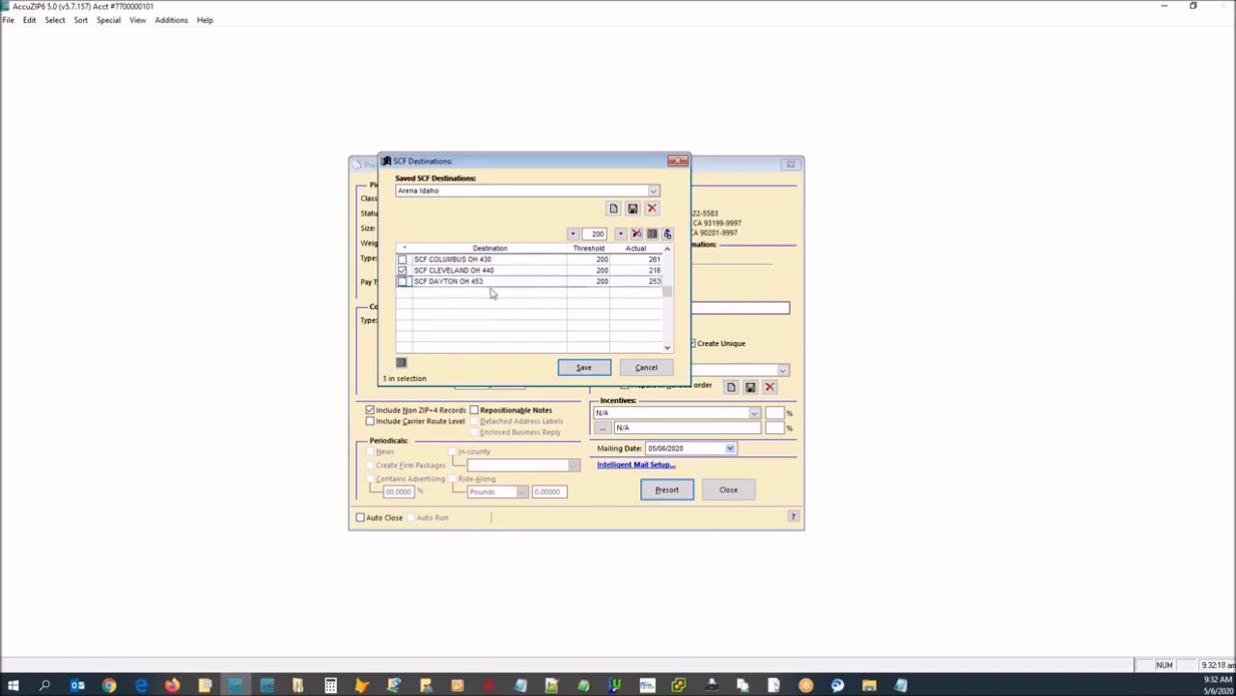
{"action": "left_click", "coordinate": [572, 367]}
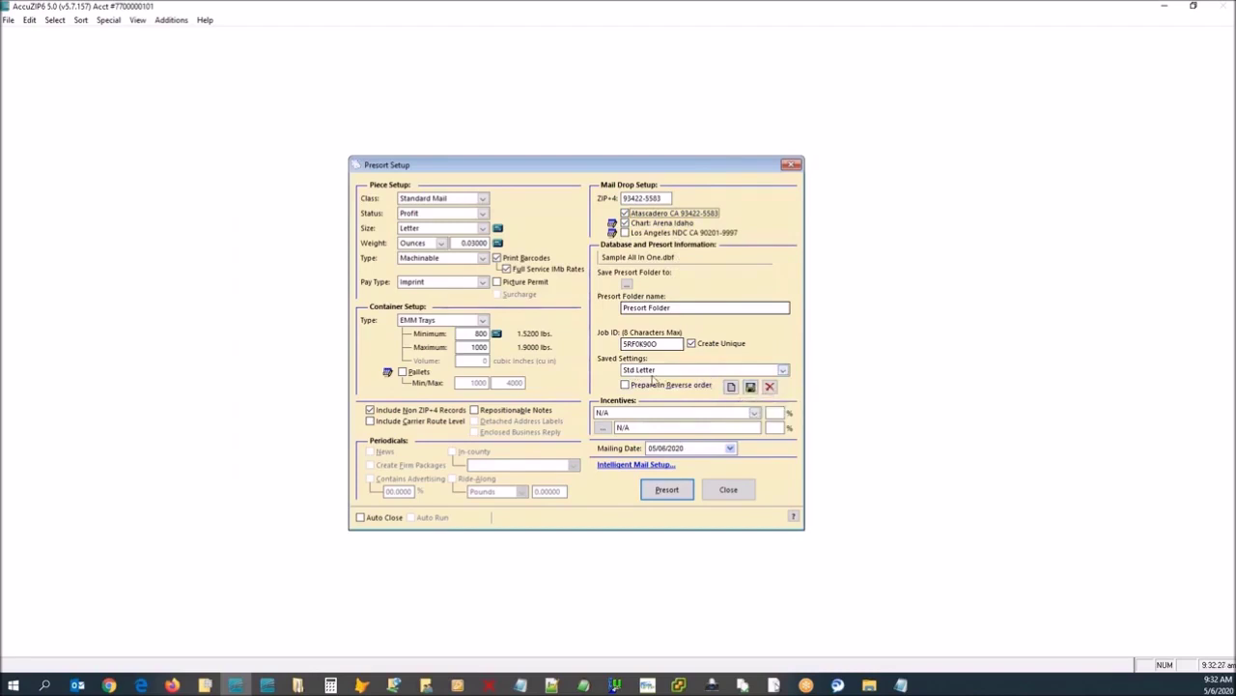
Save the presort setup under Std Letter and run the presort, closing its result and setup windows.
{"action": "left_click", "coordinate": [750, 388]}
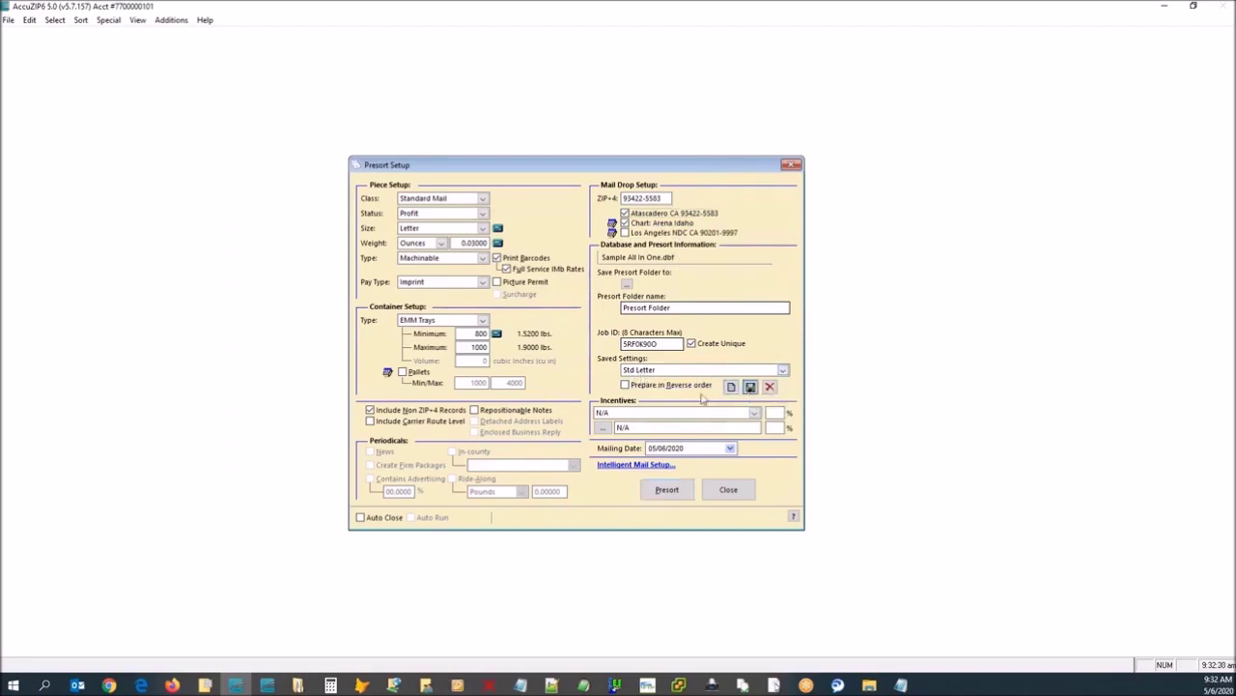
{"action": "left_click", "coordinate": [667, 490]}
{"action": "left_click", "coordinate": [667, 491]}
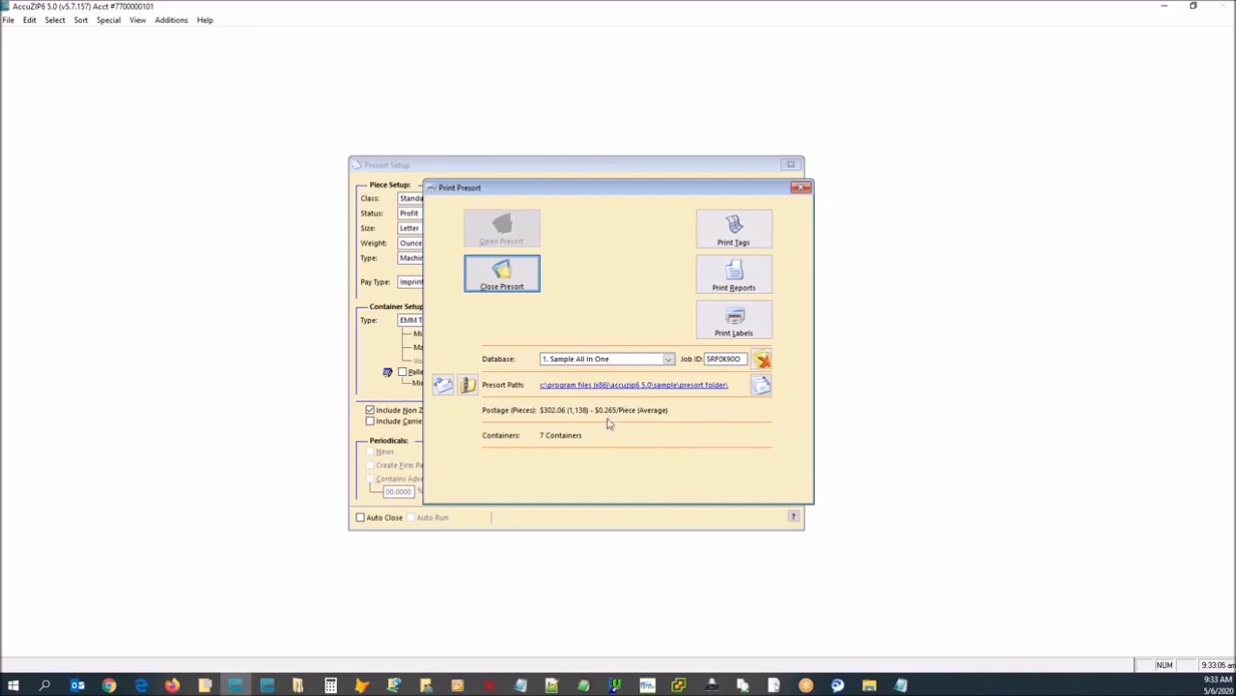
{"action": "left_click", "coordinate": [801, 187]}
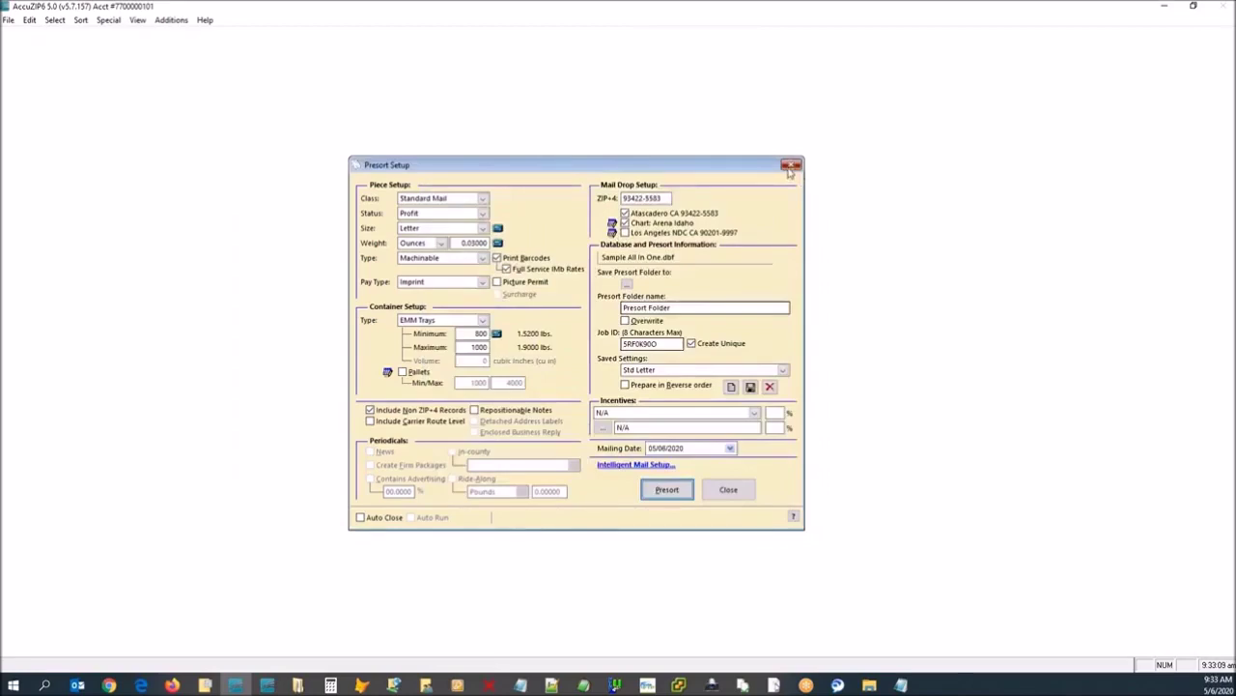
{"action": "left_click", "coordinate": [791, 165]}
Open the saturation list database from the saturation list folder inside AccuZIP6 5.0's Sample folder.
{"action": "left_click", "coordinate": [8, 19]}
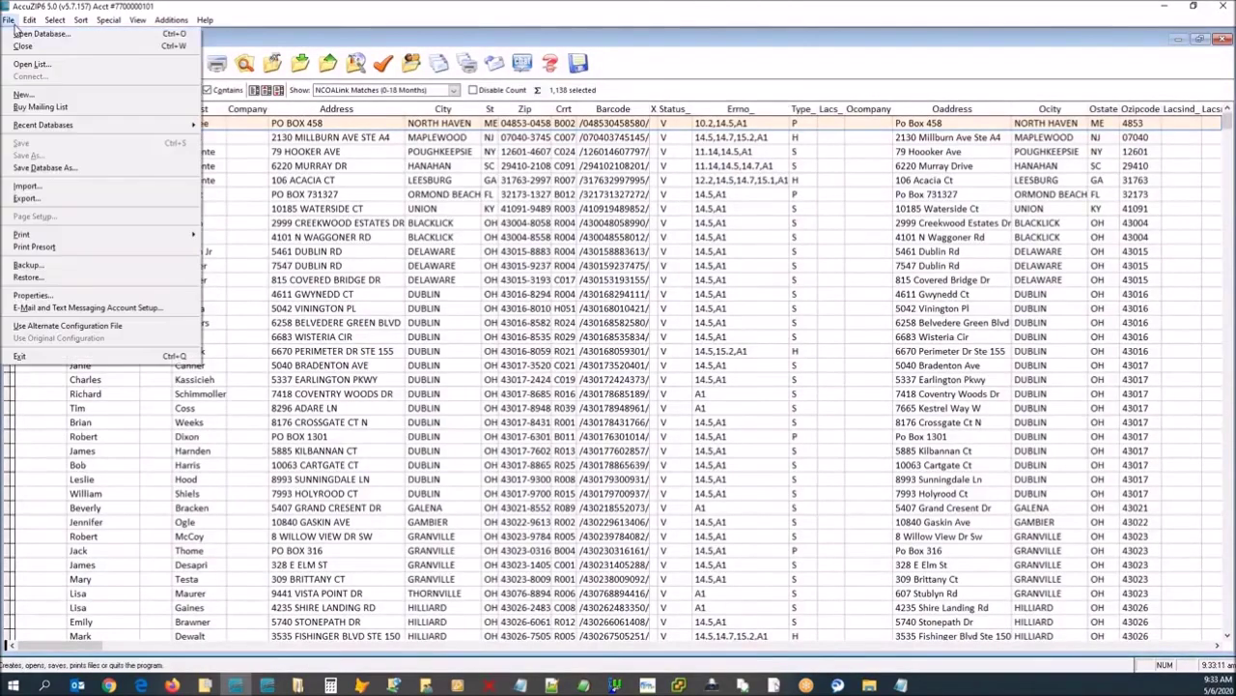
{"action": "left_click", "coordinate": [29, 33]}
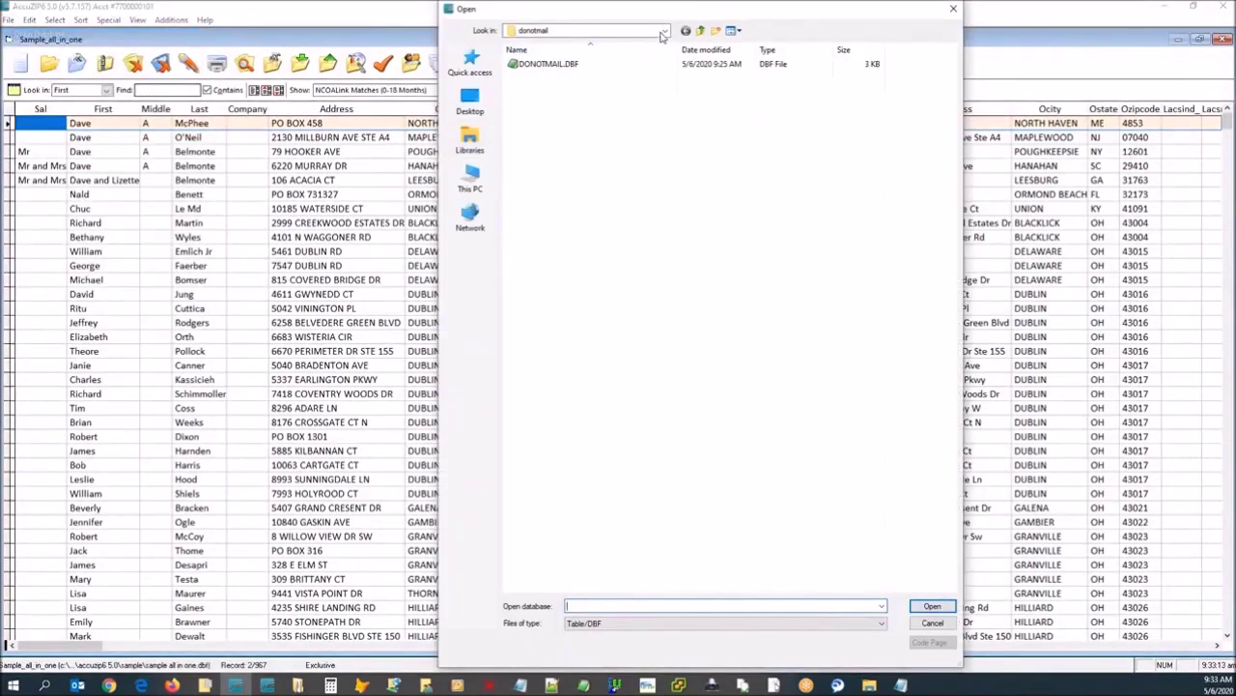
{"action": "left_click", "coordinate": [580, 30]}
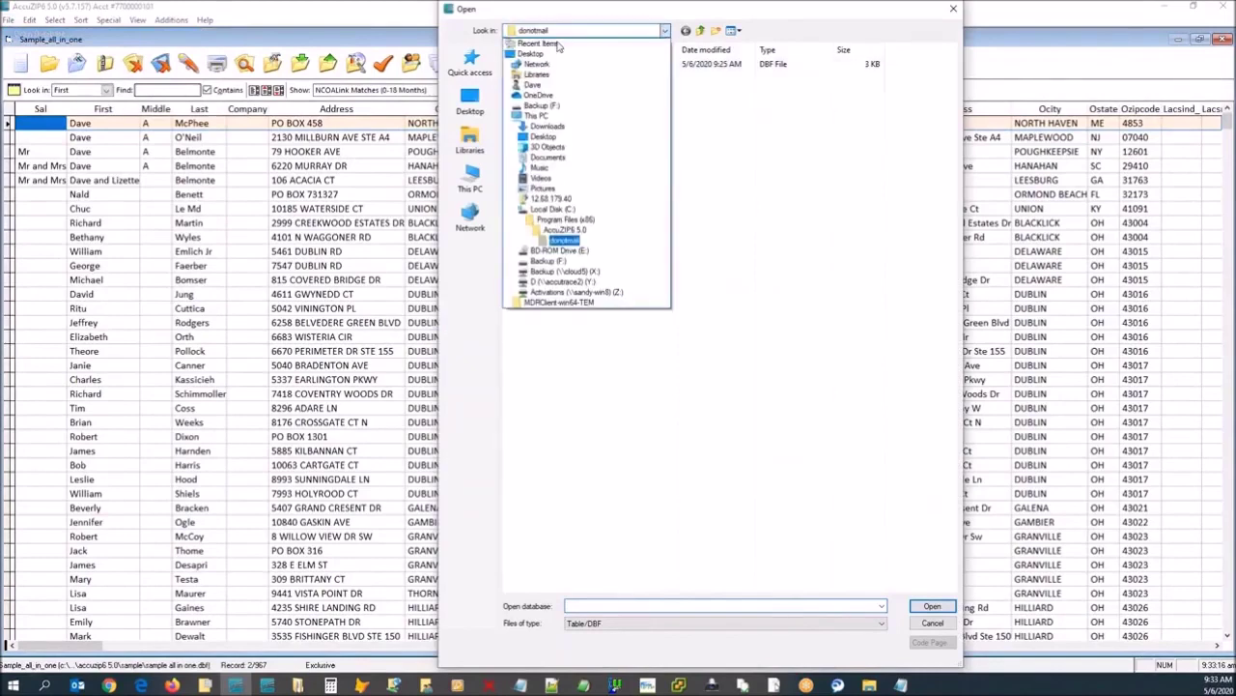
{"action": "left_click", "coordinate": [556, 233]}
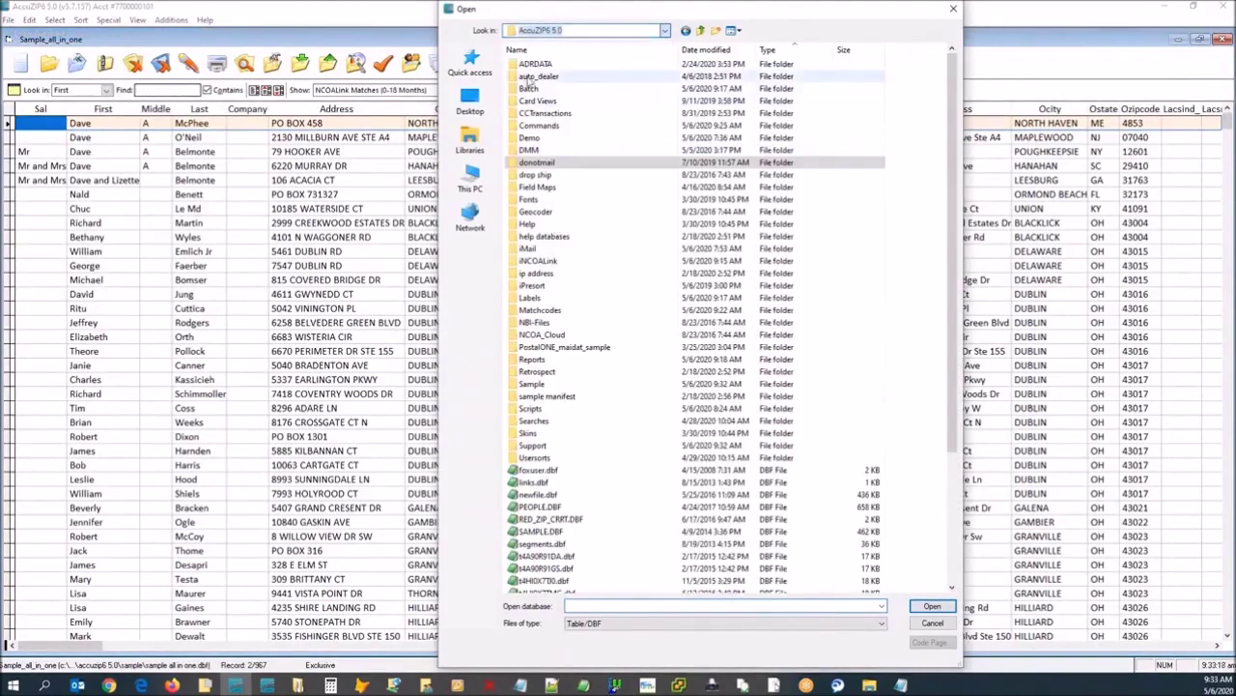
{"action": "double_click", "coordinate": [532, 384]}
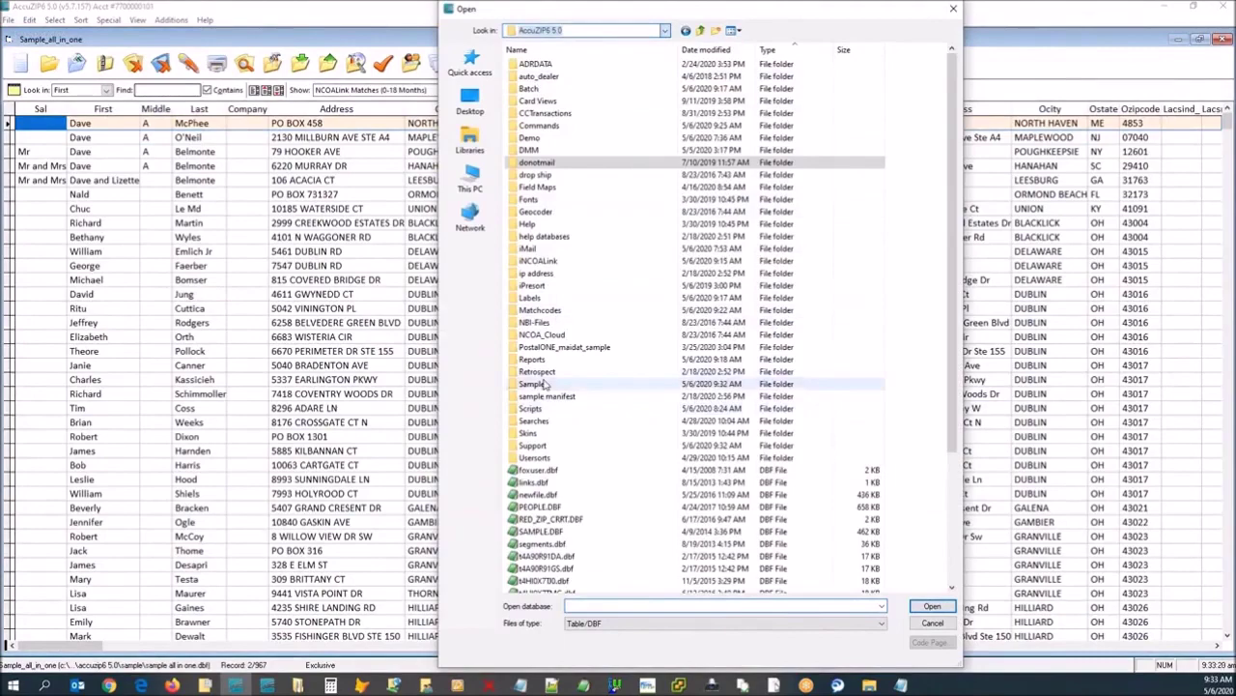
{"action": "double_click", "coordinate": [555, 75]}
{"action": "double_click", "coordinate": [553, 64]}
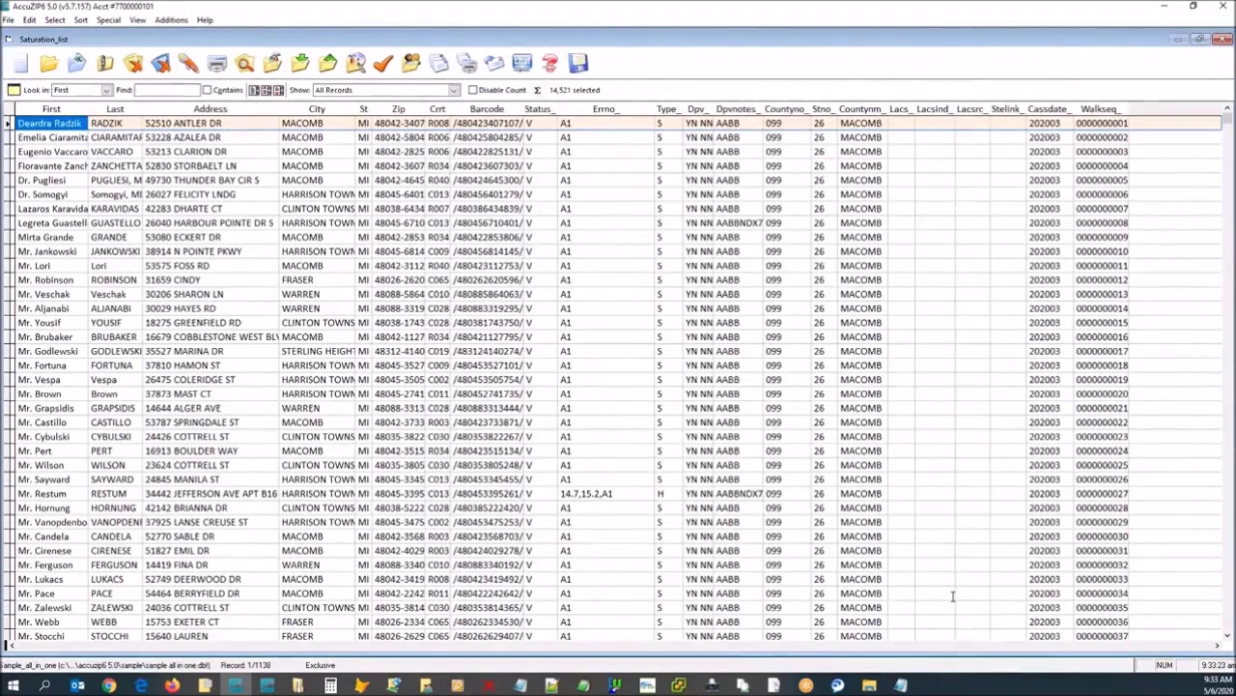
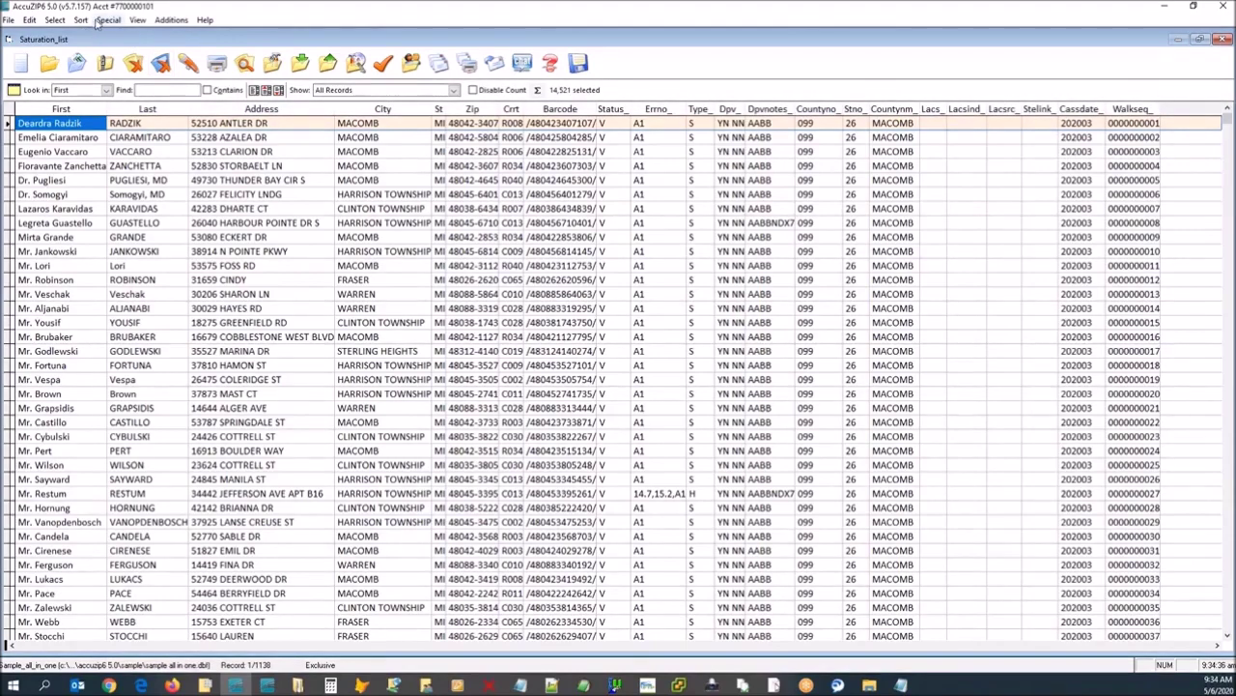
{"action": "left_click", "coordinate": [54, 20]}
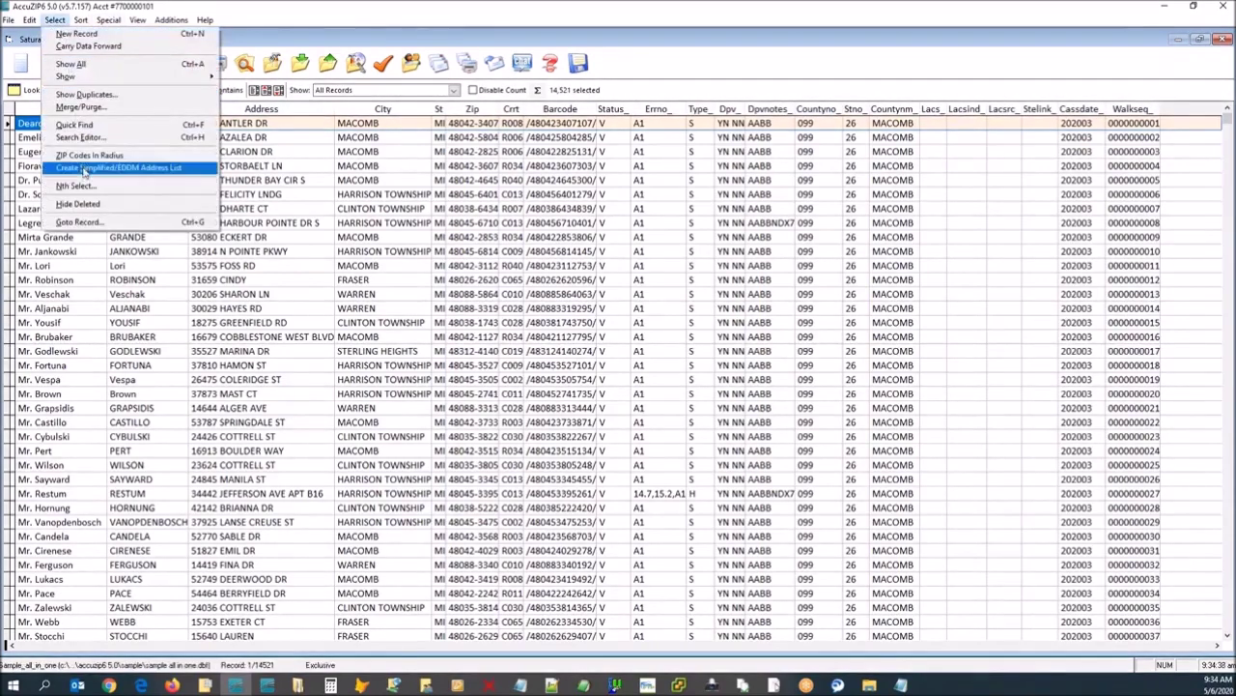
{"action": "mouse_move", "coordinate": [109, 20]}
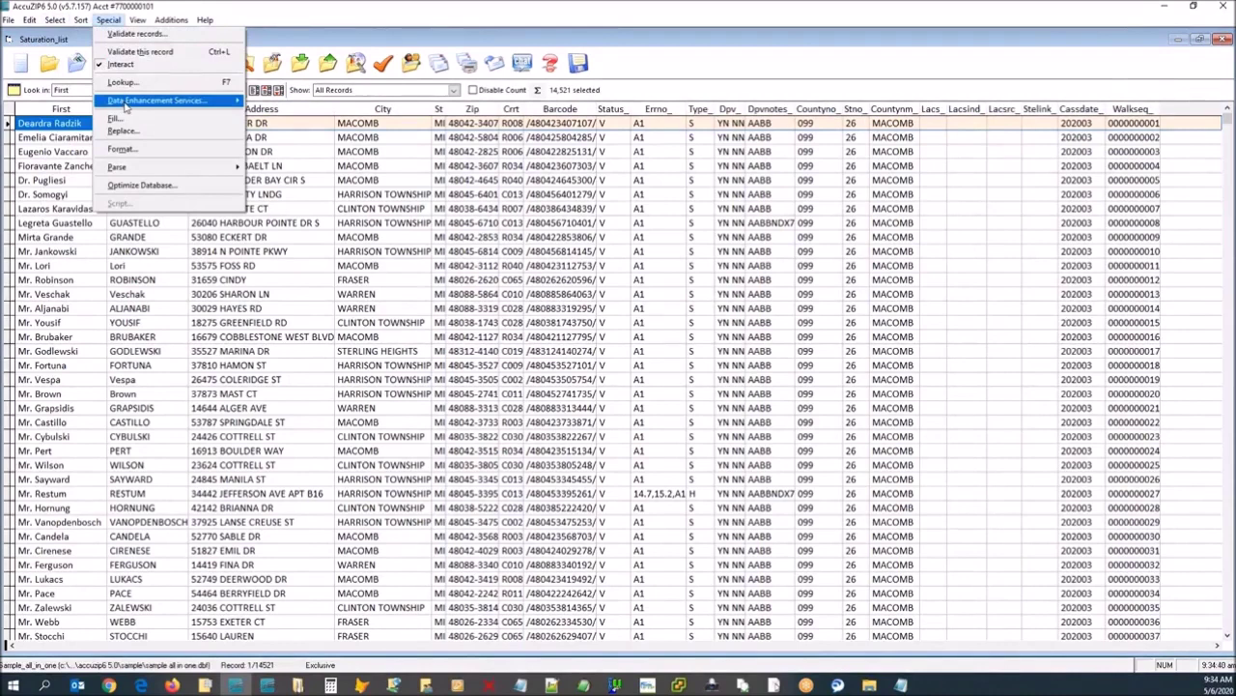
{"action": "mouse_move", "coordinate": [123, 103]}
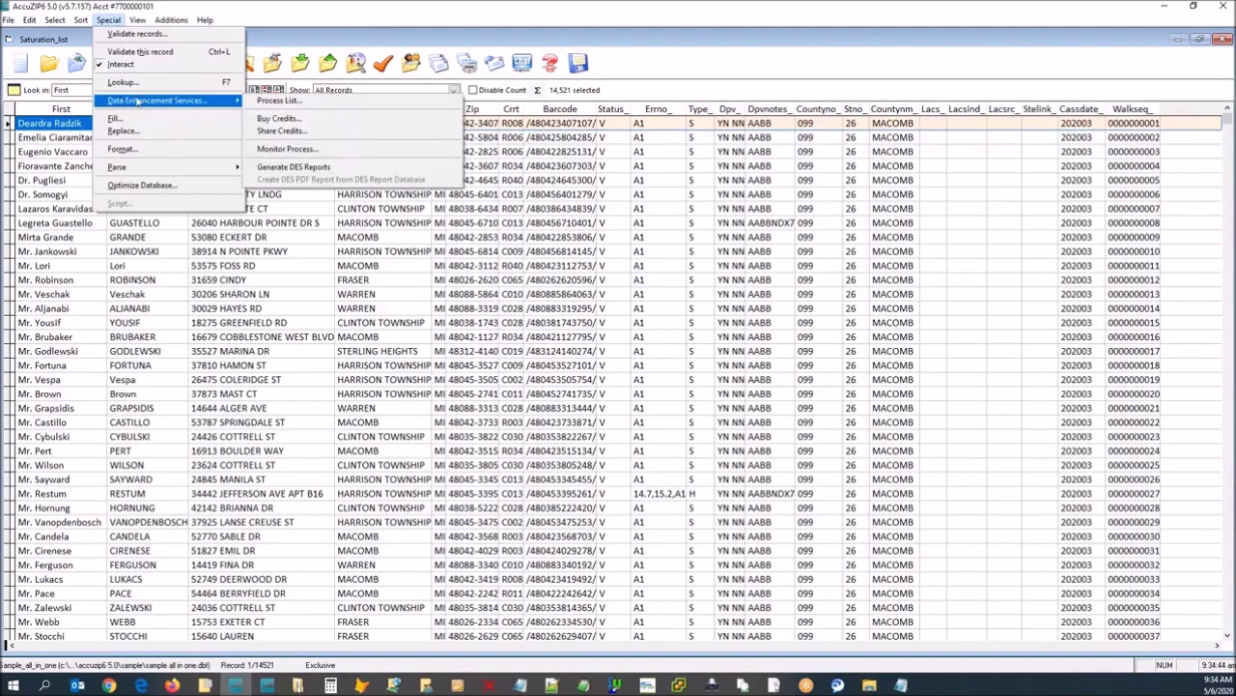
{"action": "left_click", "coordinate": [270, 103]}
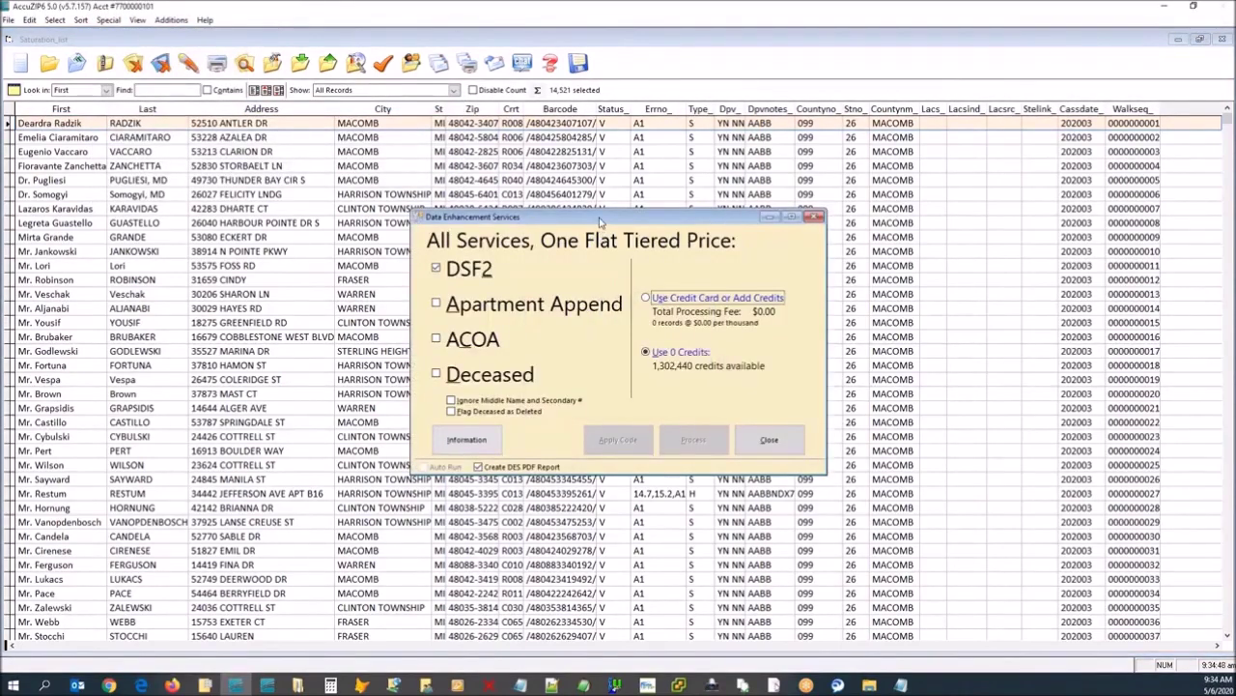
{"action": "left_click", "coordinate": [769, 439]}
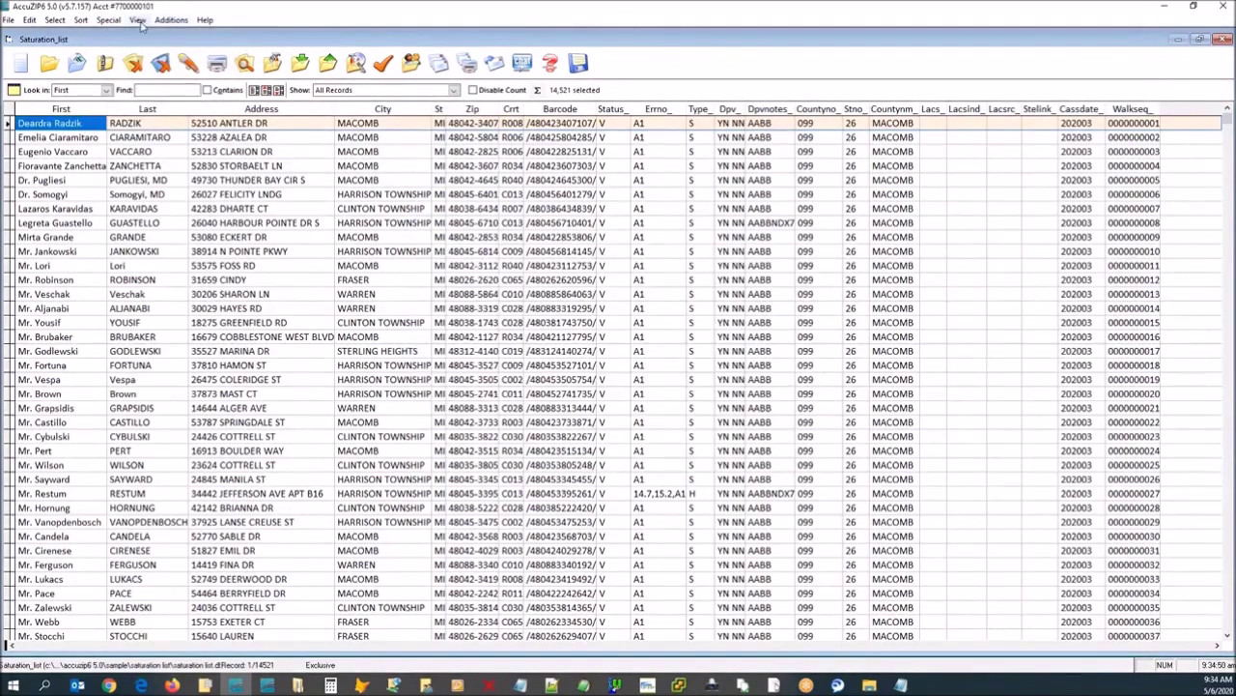
Open the Data Enhancement Services list processing options for the saturation list.
{"action": "left_click", "coordinate": [110, 20]}
{"action": "mouse_move", "coordinate": [164, 105]}
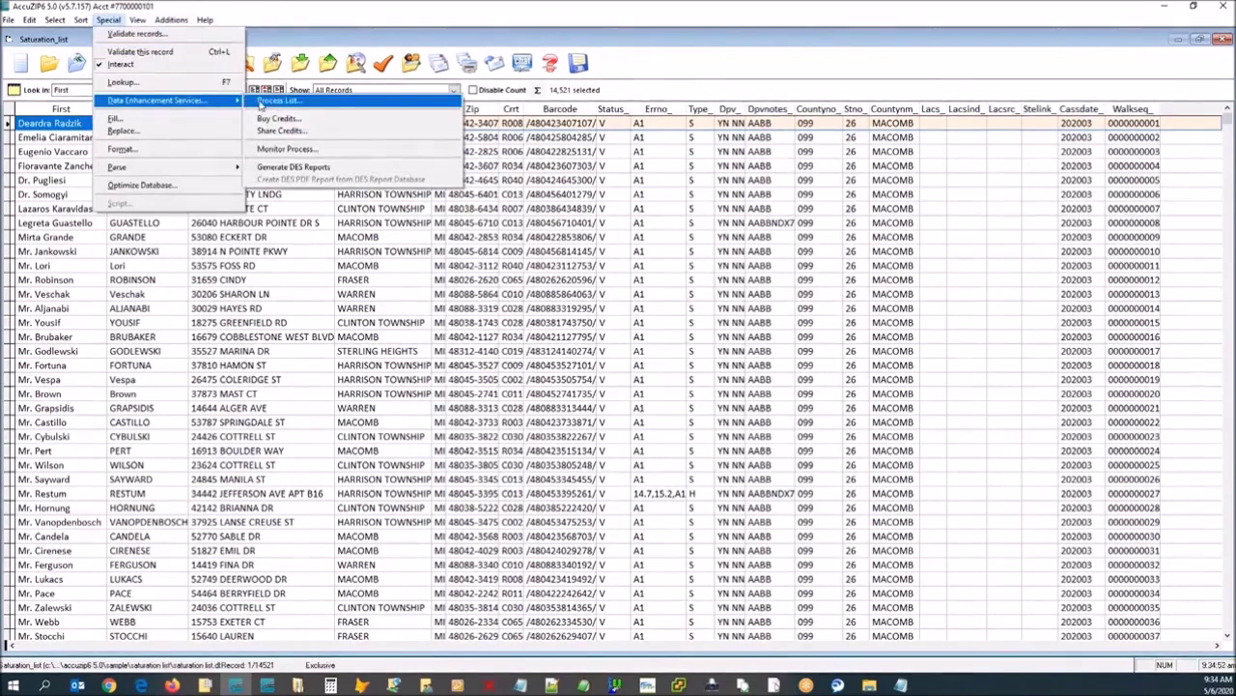
{"action": "left_click", "coordinate": [273, 102]}
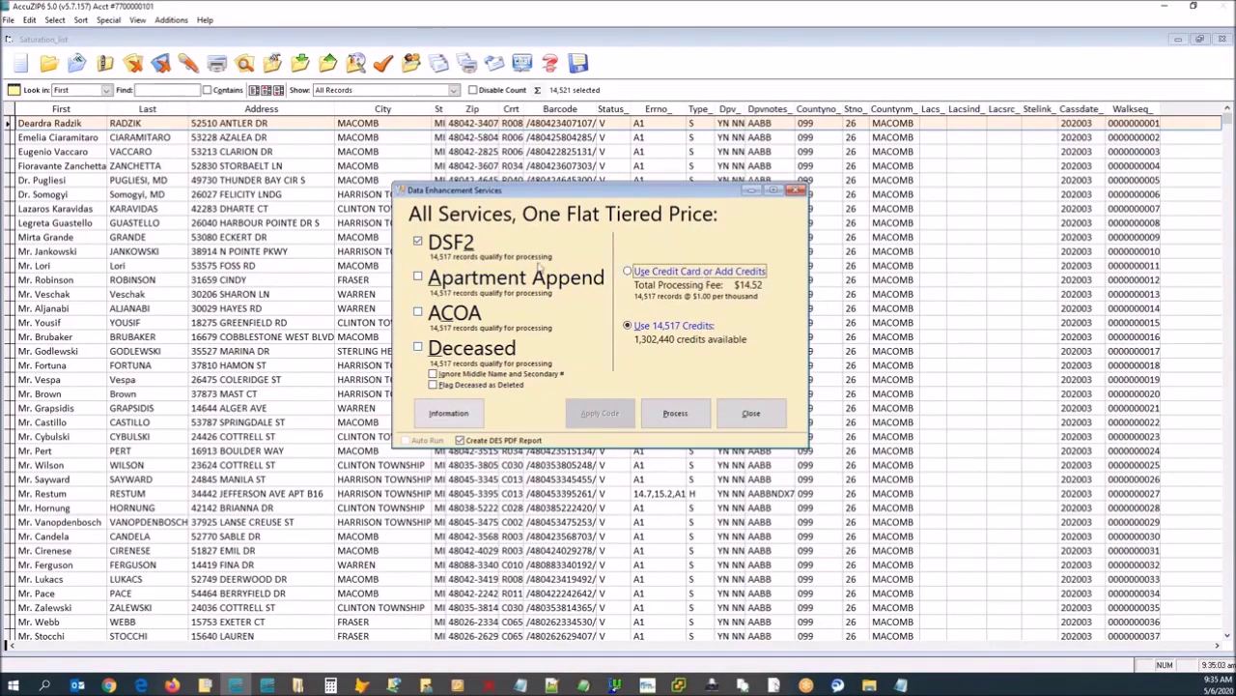
{"action": "left_click", "coordinate": [418, 277]}
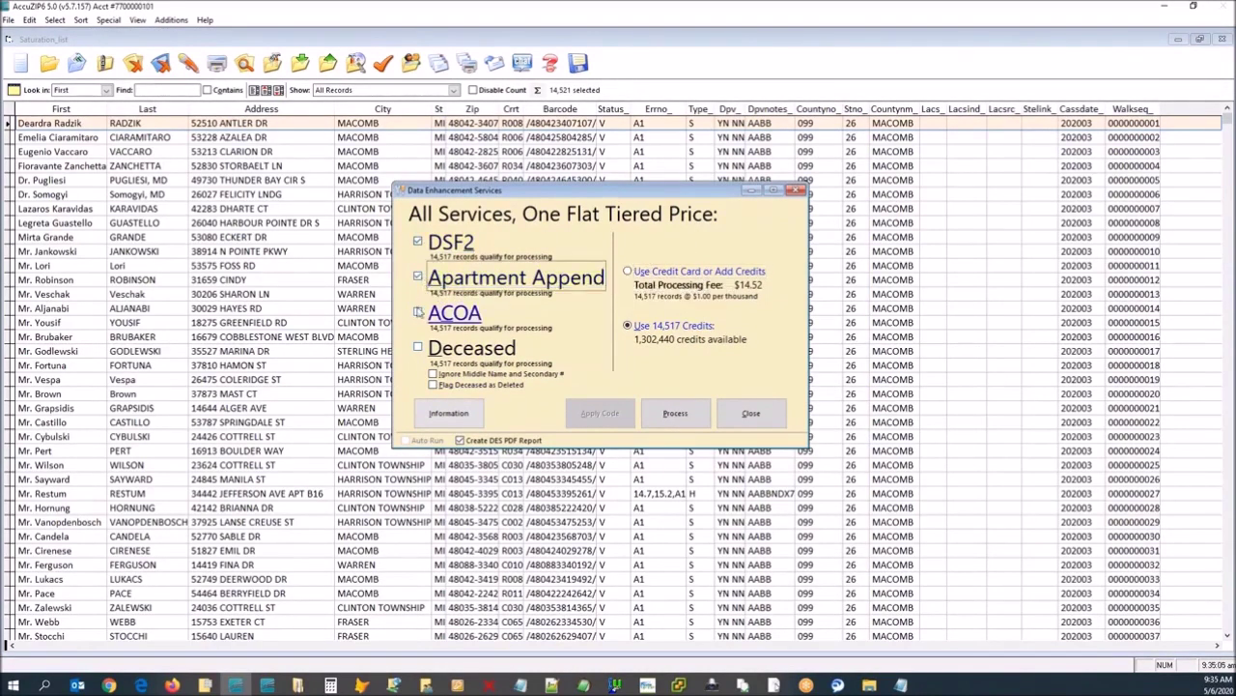
{"action": "left_click", "coordinate": [418, 313]}
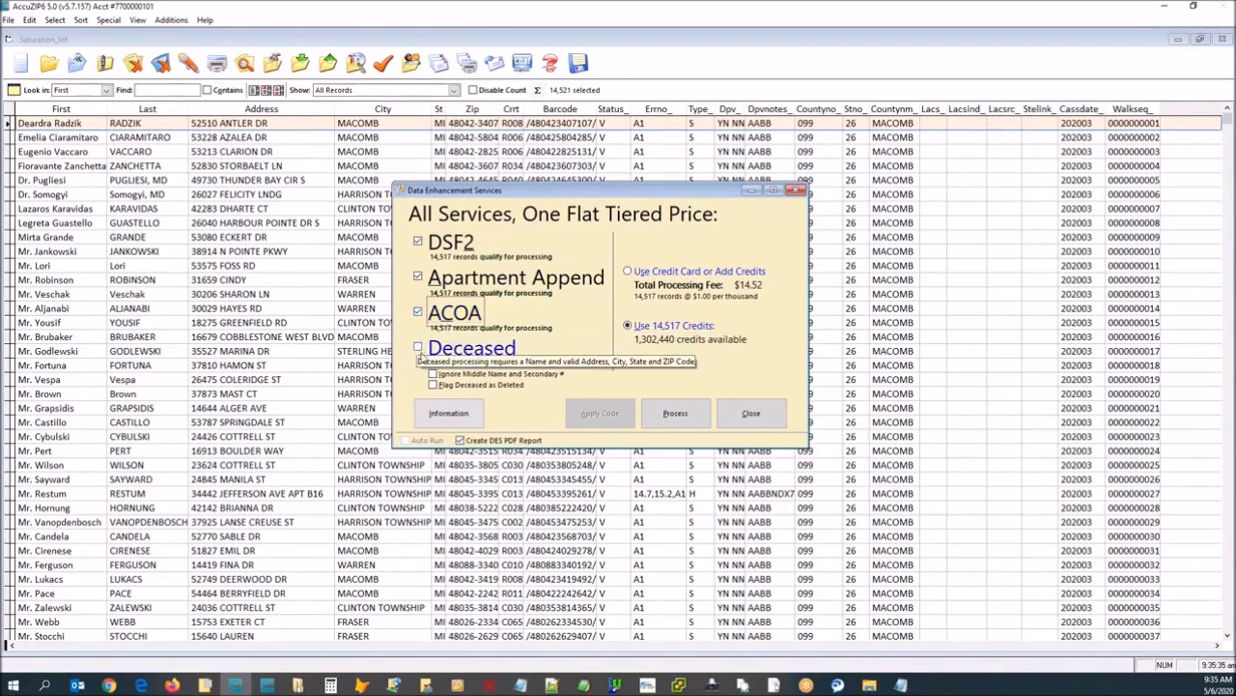
{"action": "left_click", "coordinate": [418, 349]}
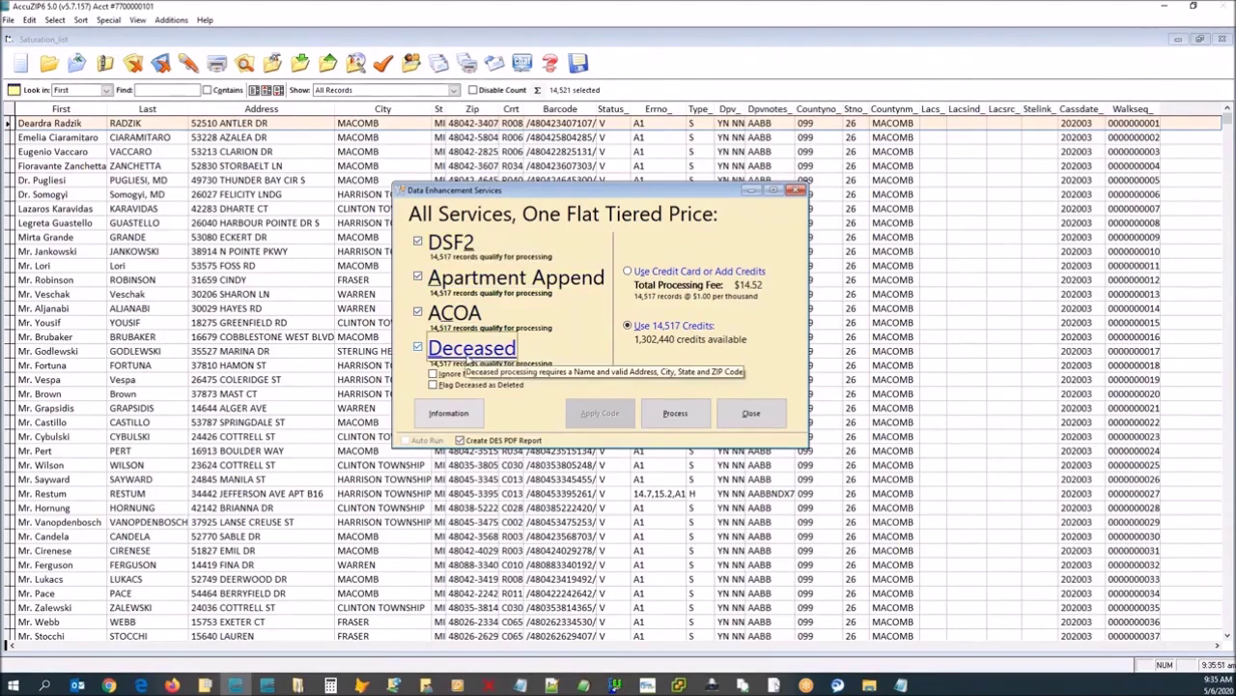
{"action": "left_click", "coordinate": [516, 278]}
{"action": "left_click", "coordinate": [454, 313]}
{"action": "left_click", "coordinate": [471, 349]}
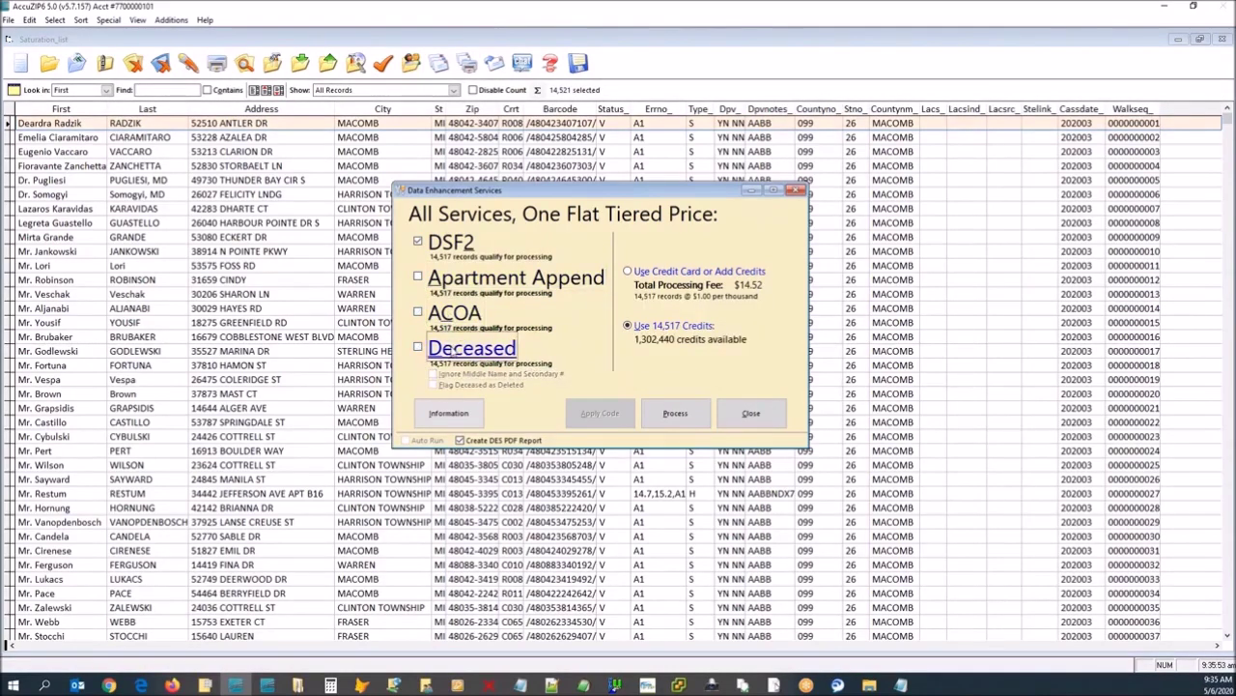
{"action": "left_click", "coordinate": [447, 280]}
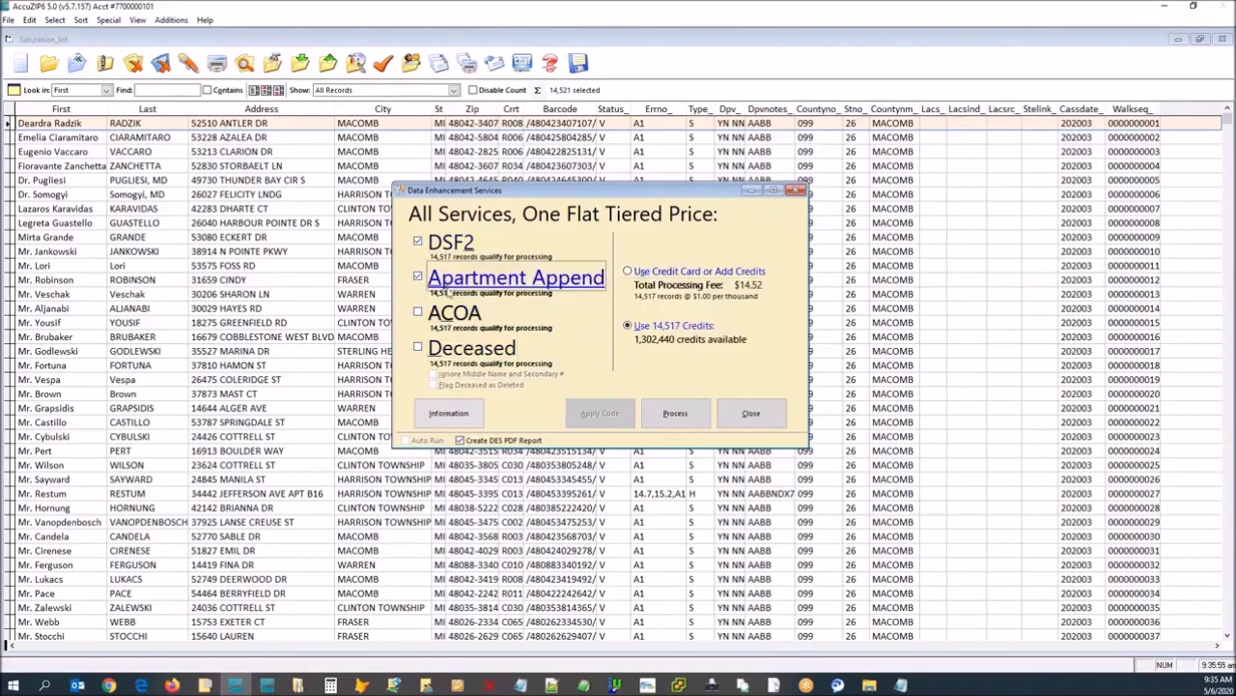
{"action": "left_click", "coordinate": [448, 282]}
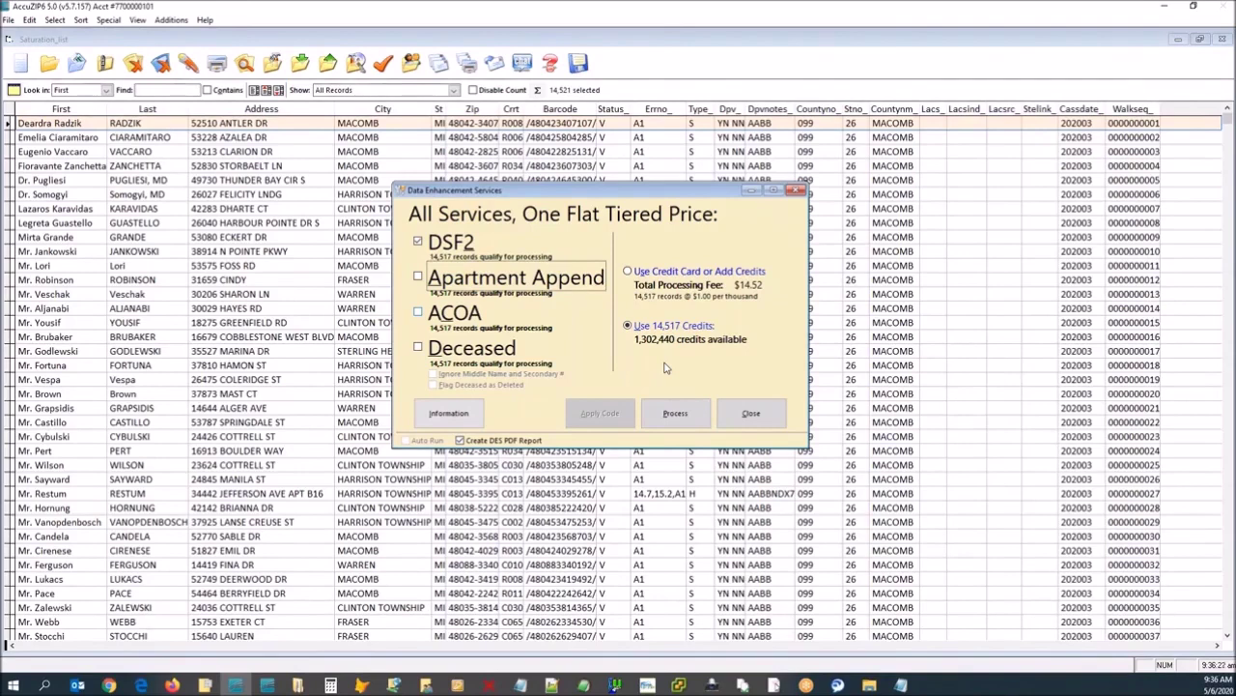
{"action": "left_click", "coordinate": [629, 275]}
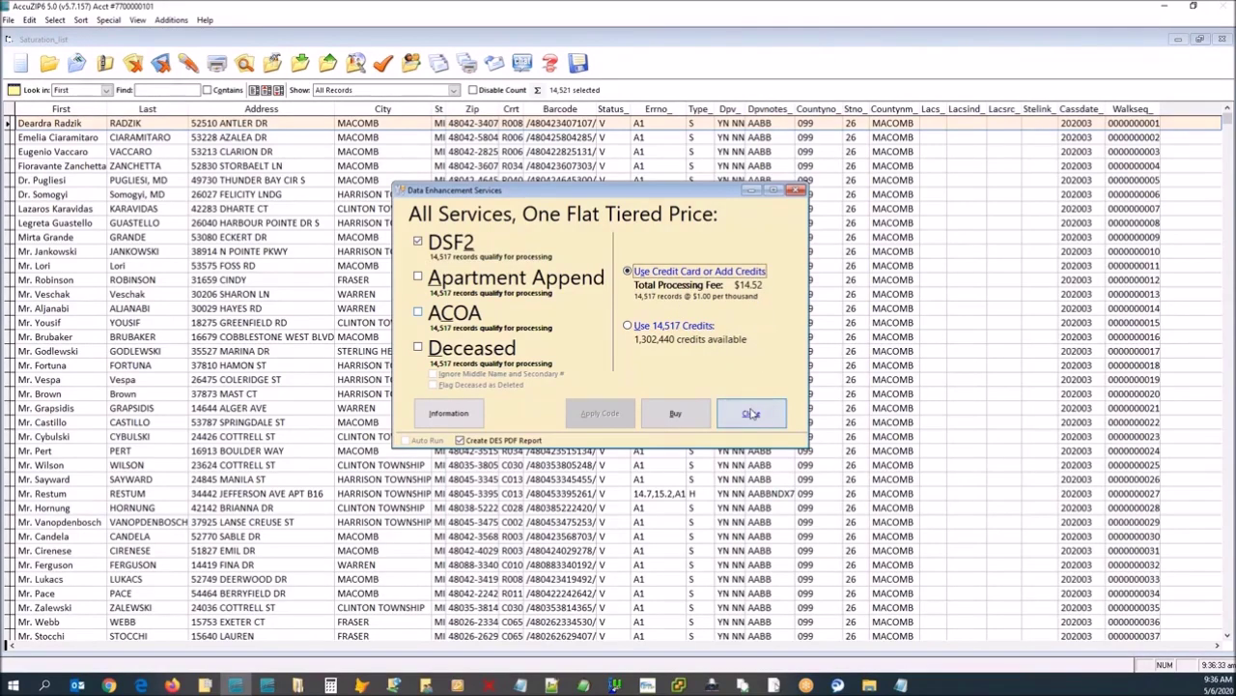
{"action": "left_click", "coordinate": [752, 414]}
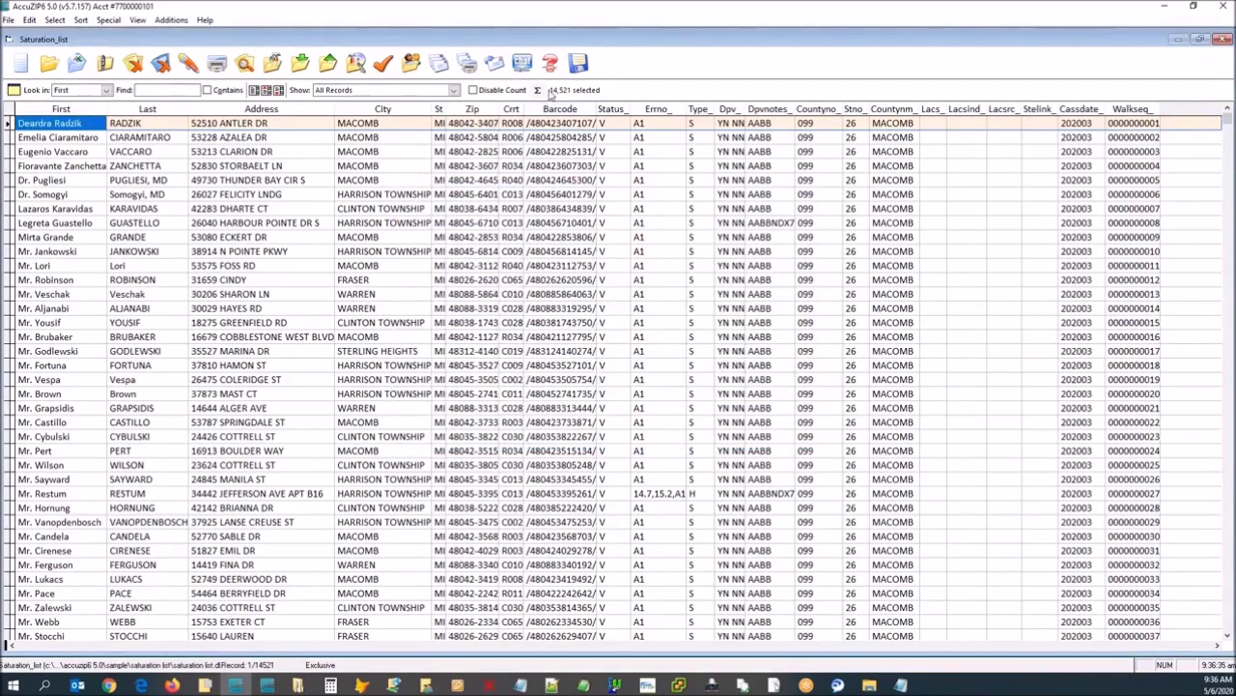
Presort the saturation list with the Std Letter settings, and rerun the presort with carrier route level included.
{"action": "left_click", "coordinate": [440, 63]}
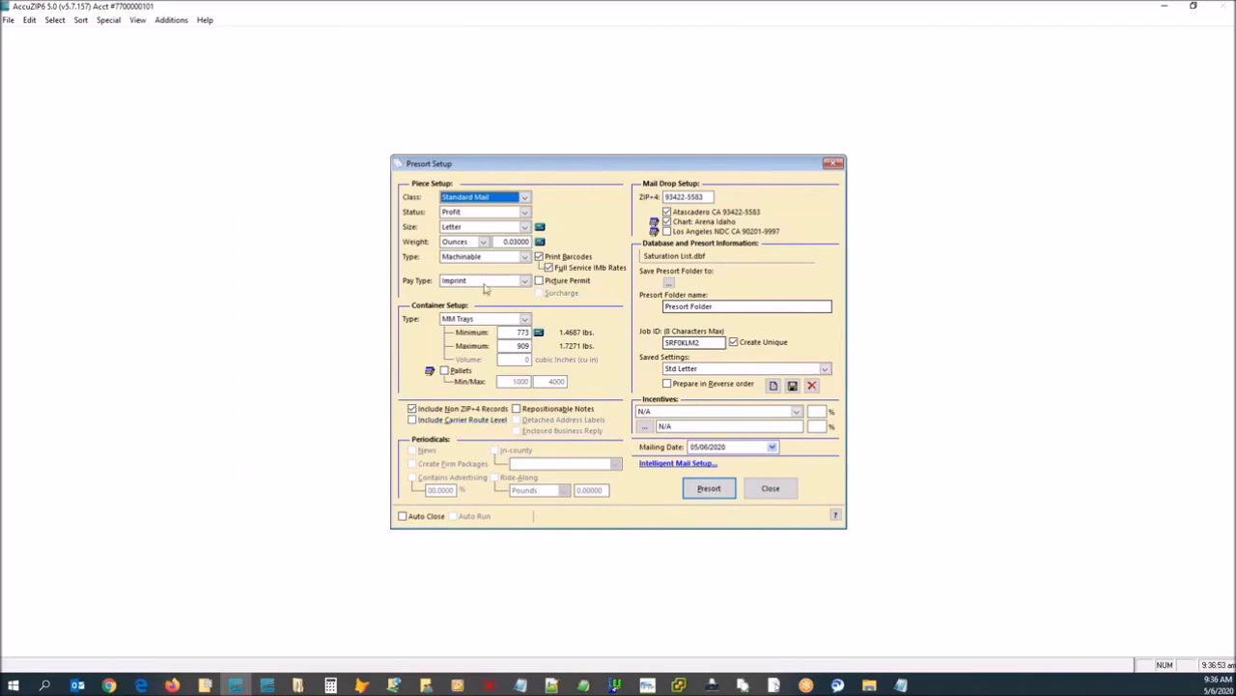
{"action": "left_click", "coordinate": [712, 492]}
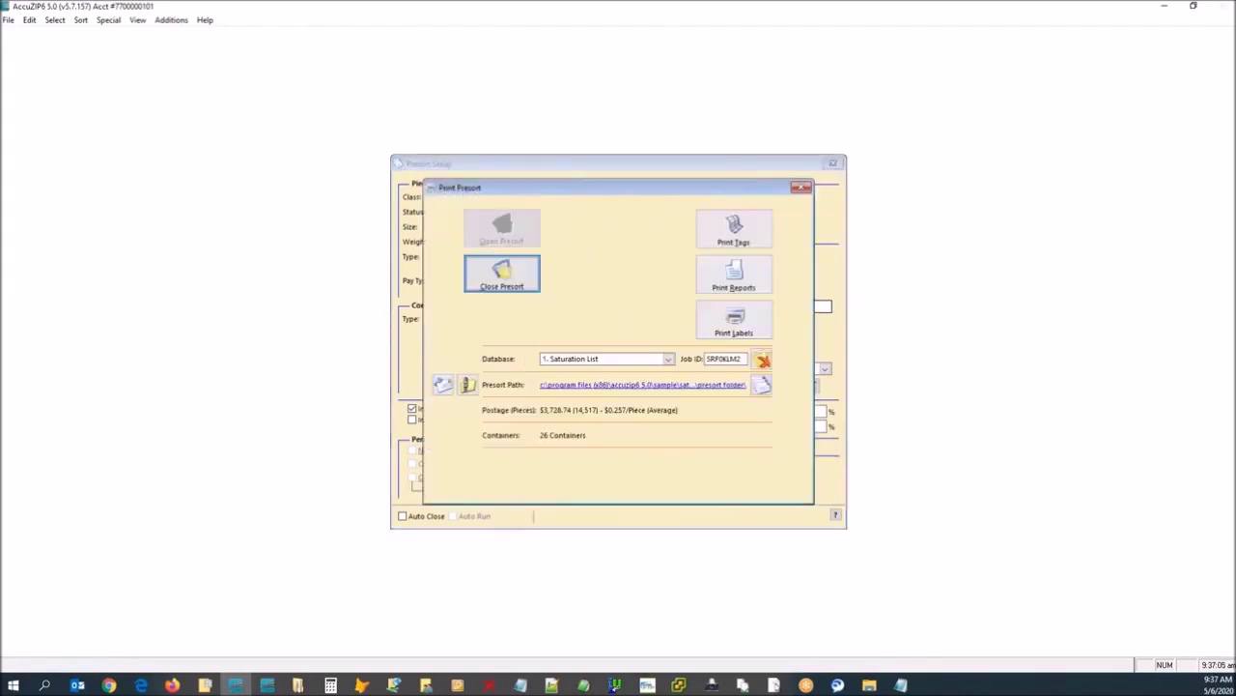
{"action": "left_click", "coordinate": [801, 189]}
{"action": "left_click", "coordinate": [439, 427]}
{"action": "left_click", "coordinate": [686, 489]}
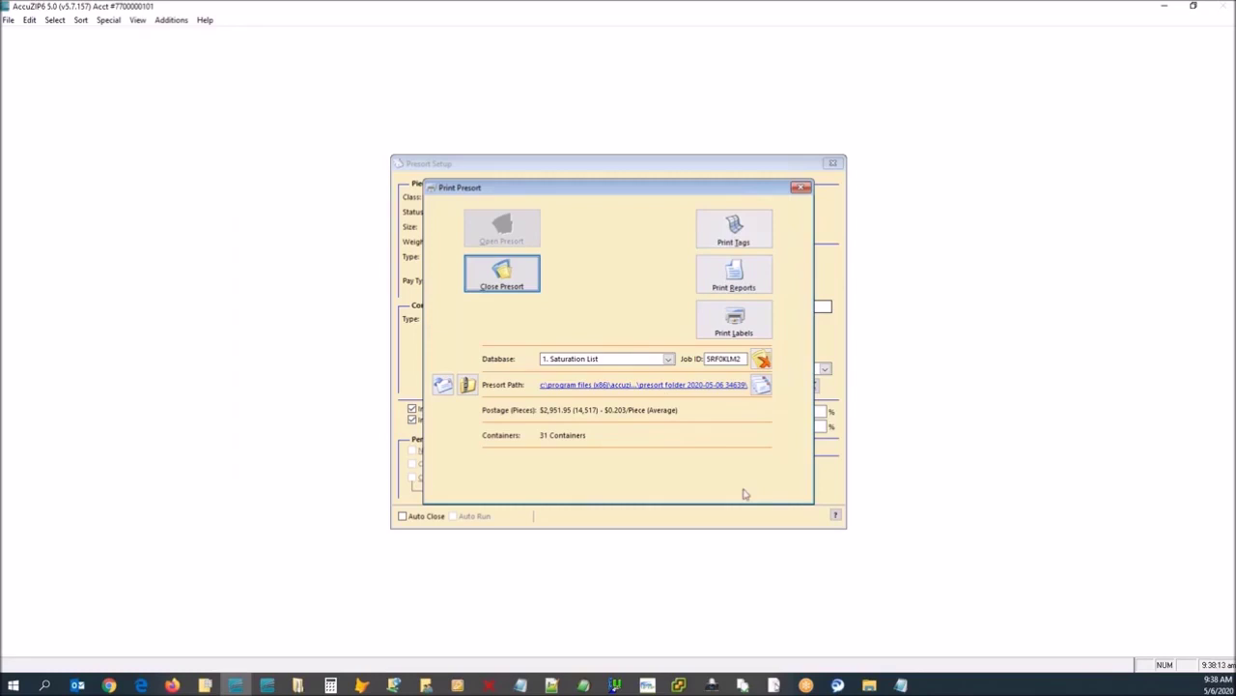
Preview the presort's tray container tags on plain paper, and close the preview and the tag setup.
{"action": "left_click", "coordinate": [713, 228]}
{"action": "left_click", "coordinate": [488, 441]}
{"action": "left_click", "coordinate": [644, 322]}
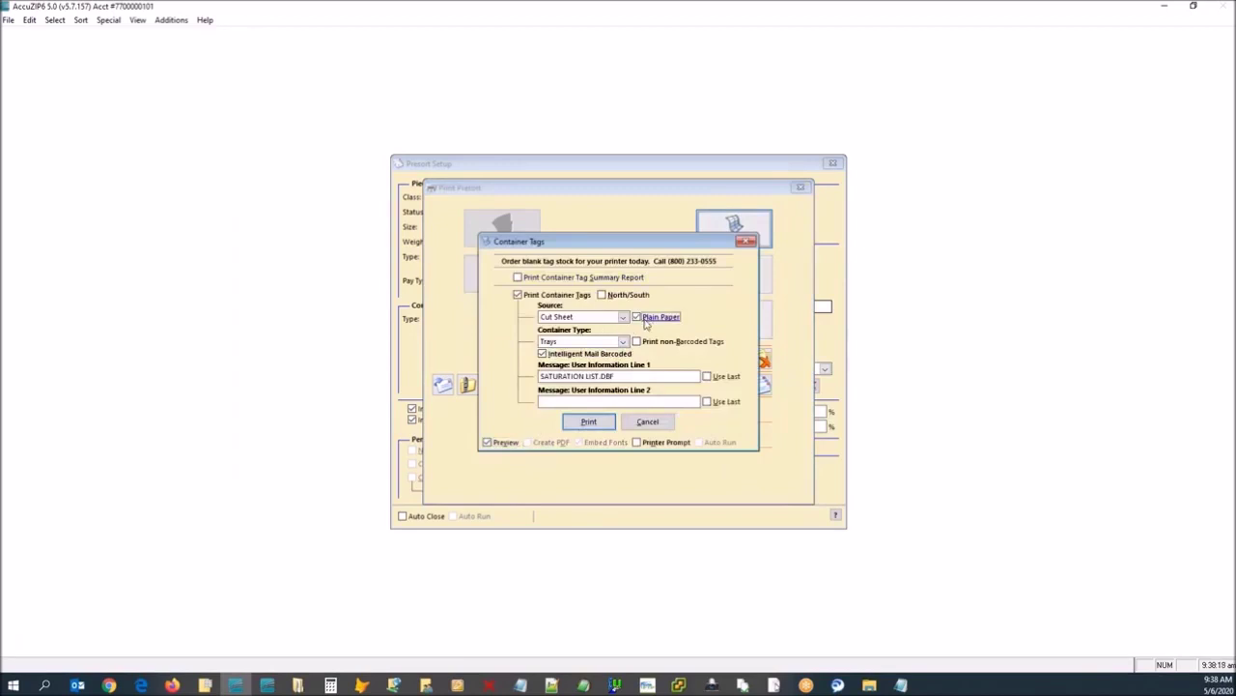
{"action": "left_click", "coordinate": [589, 426]}
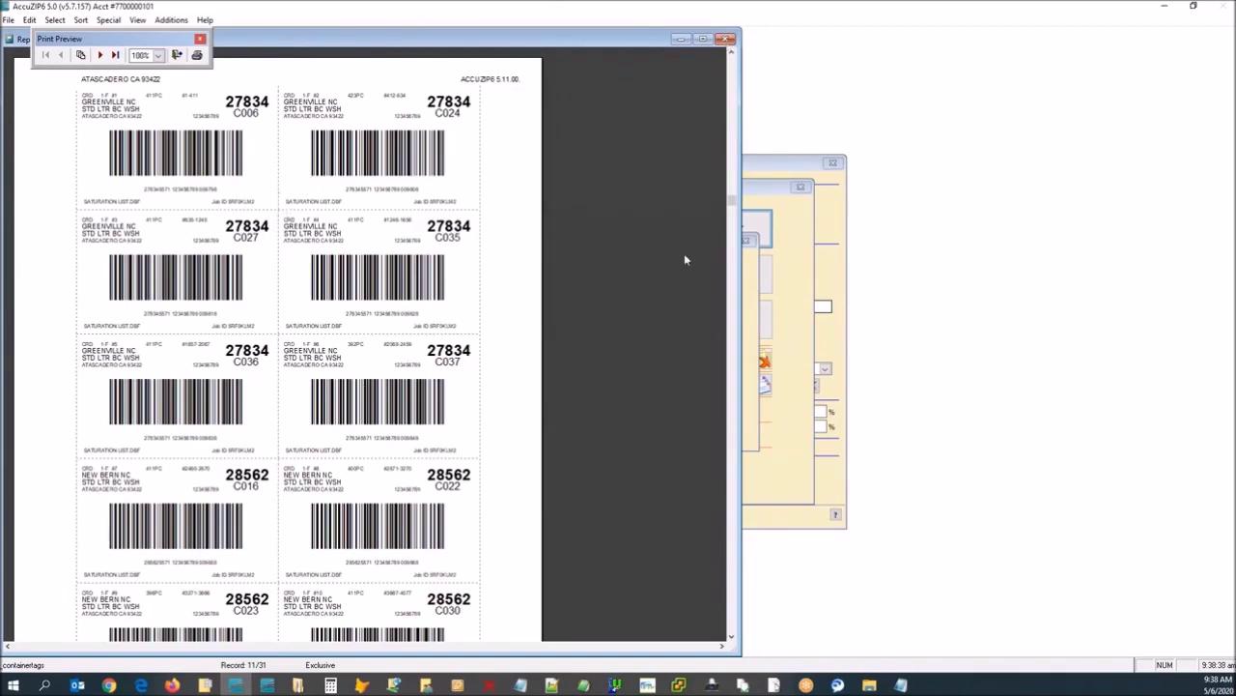
{"action": "left_click", "coordinate": [725, 39]}
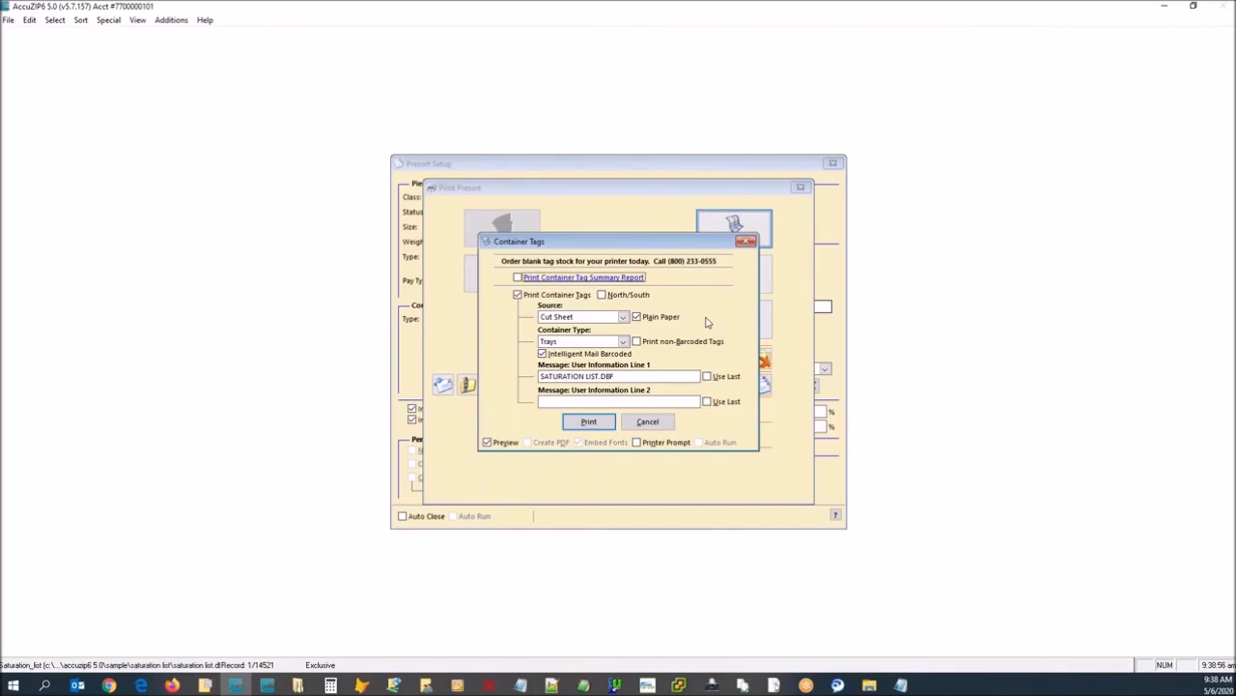
{"action": "left_click", "coordinate": [648, 422]}
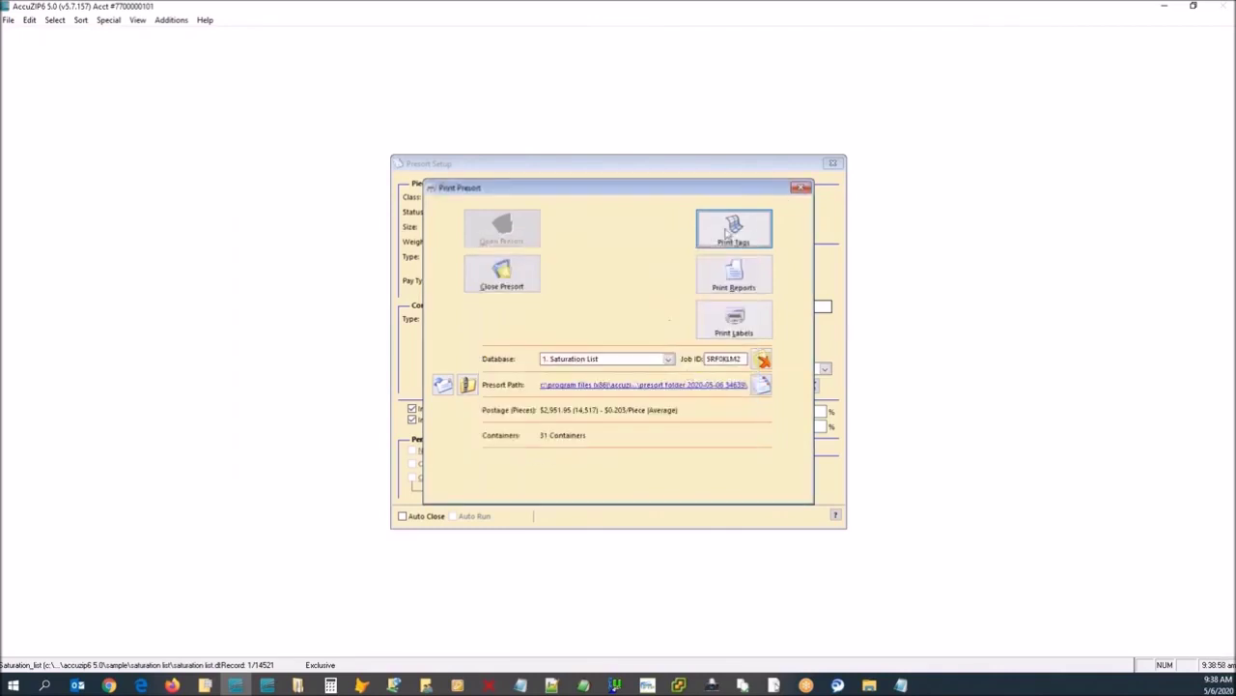
Set up the presort reports without the Presort Parameter Report, selecting the Accuzip Full Service mailing statement profile with its checkbox cleared.
{"action": "left_click", "coordinate": [732, 275]}
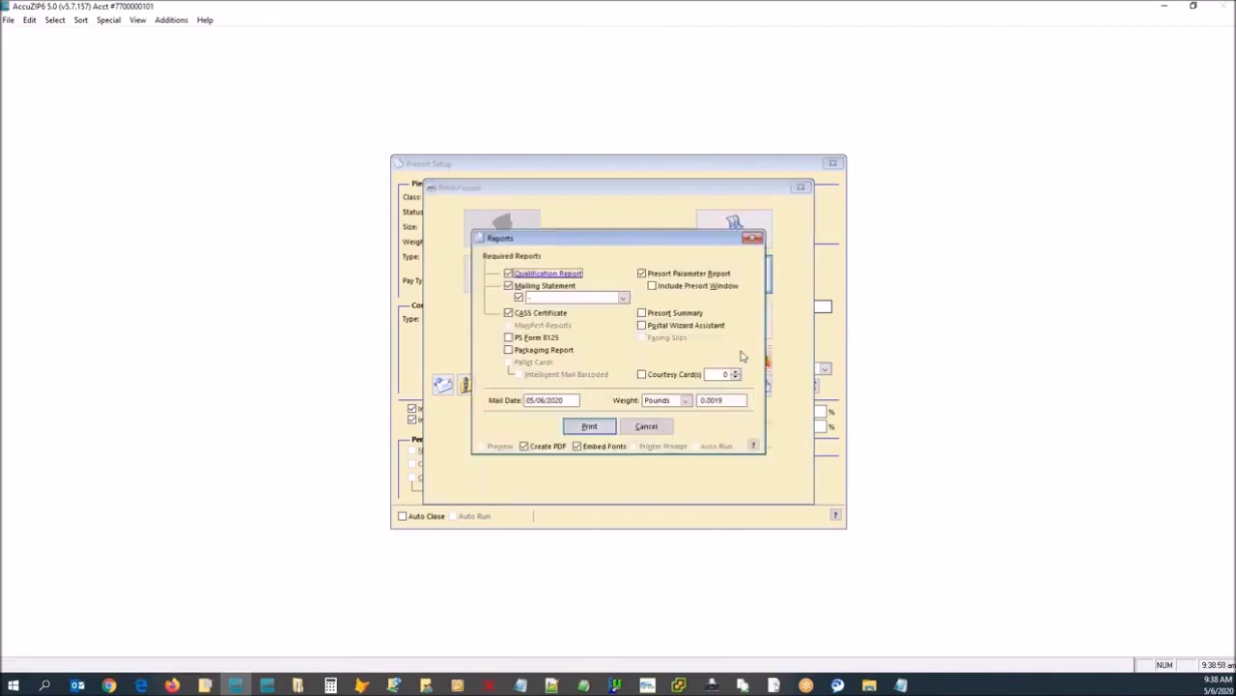
{"action": "left_click_drag", "start_coordinate": [632, 239], "coordinate": [639, 196]}
{"action": "left_click", "coordinate": [647, 229]}
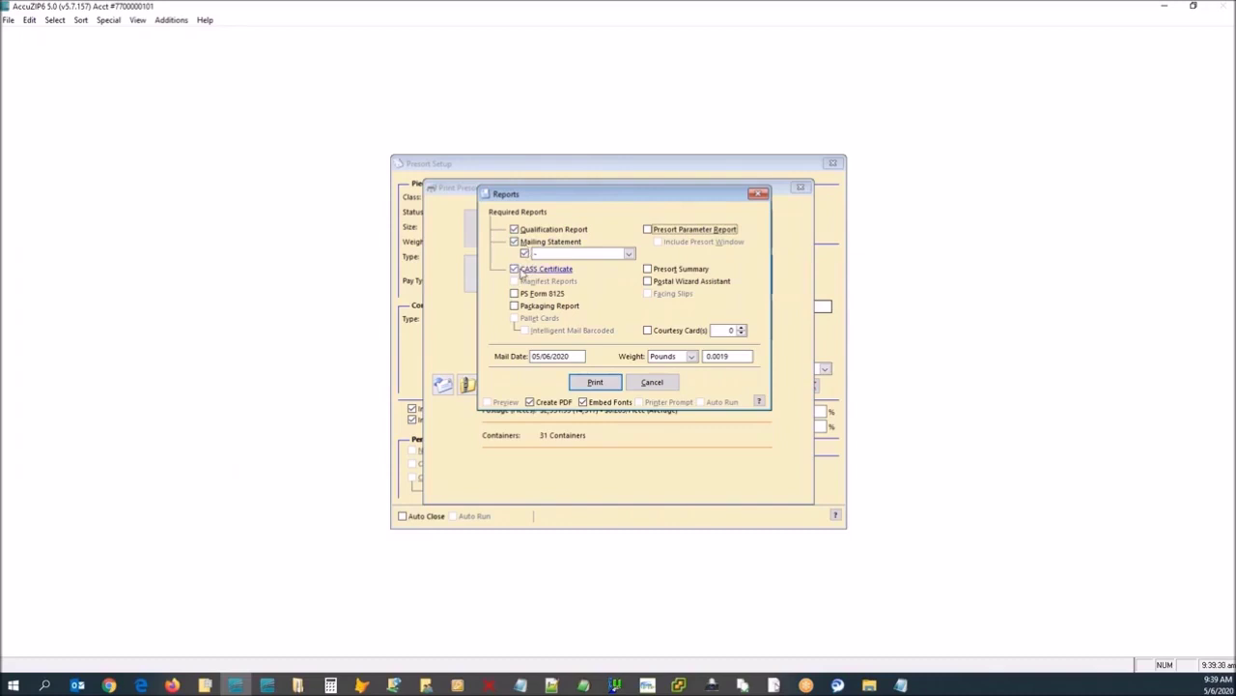
{"action": "left_click", "coordinate": [556, 255]}
{"action": "mouse_move", "coordinate": [630, 277]}
{"action": "left_mouse_down"}
{"action": "mouse_move", "coordinate": [634, 309]}
{"action": "mouse_move", "coordinate": [628, 280]}
{"action": "left_mouse_up"}
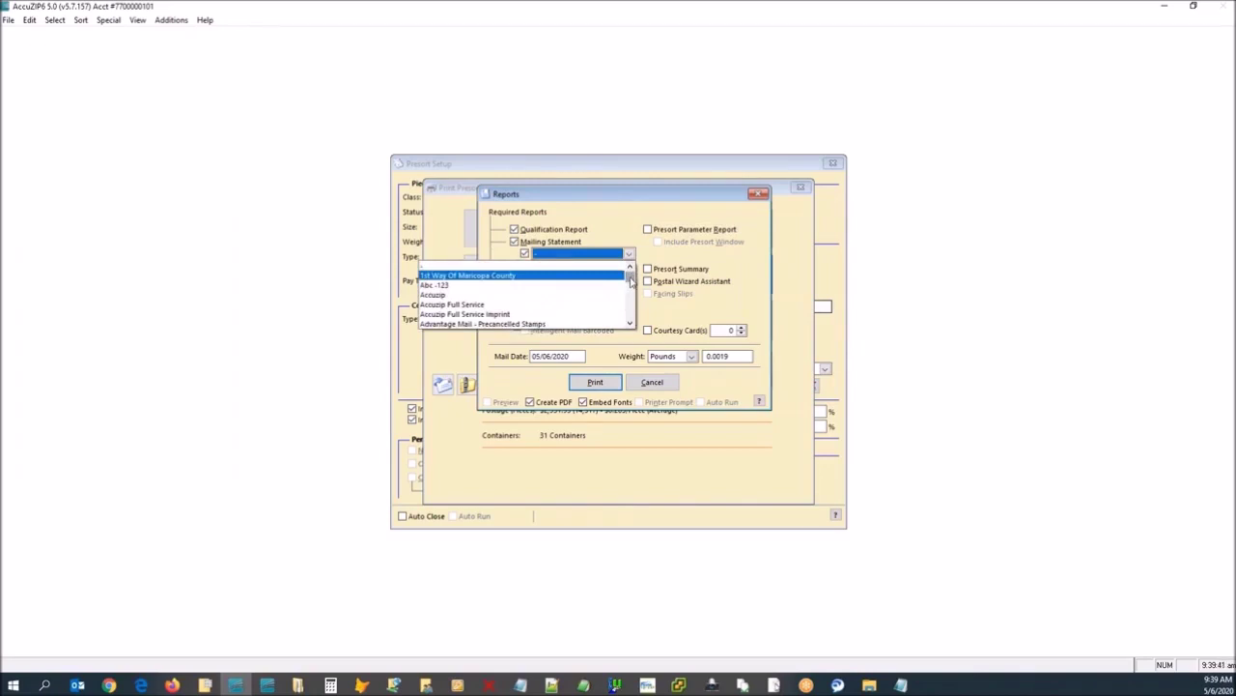
{"action": "left_click", "coordinate": [583, 261]}
{"action": "left_click", "coordinate": [584, 254]}
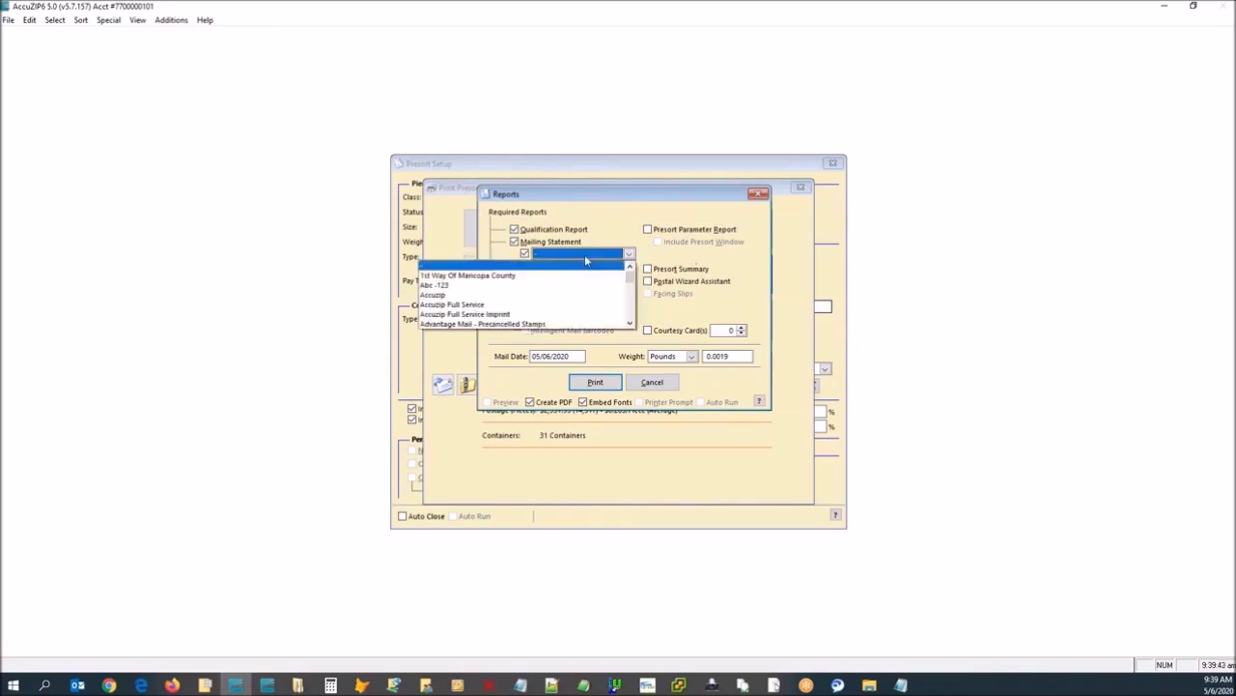
{"action": "left_click", "coordinate": [530, 303]}
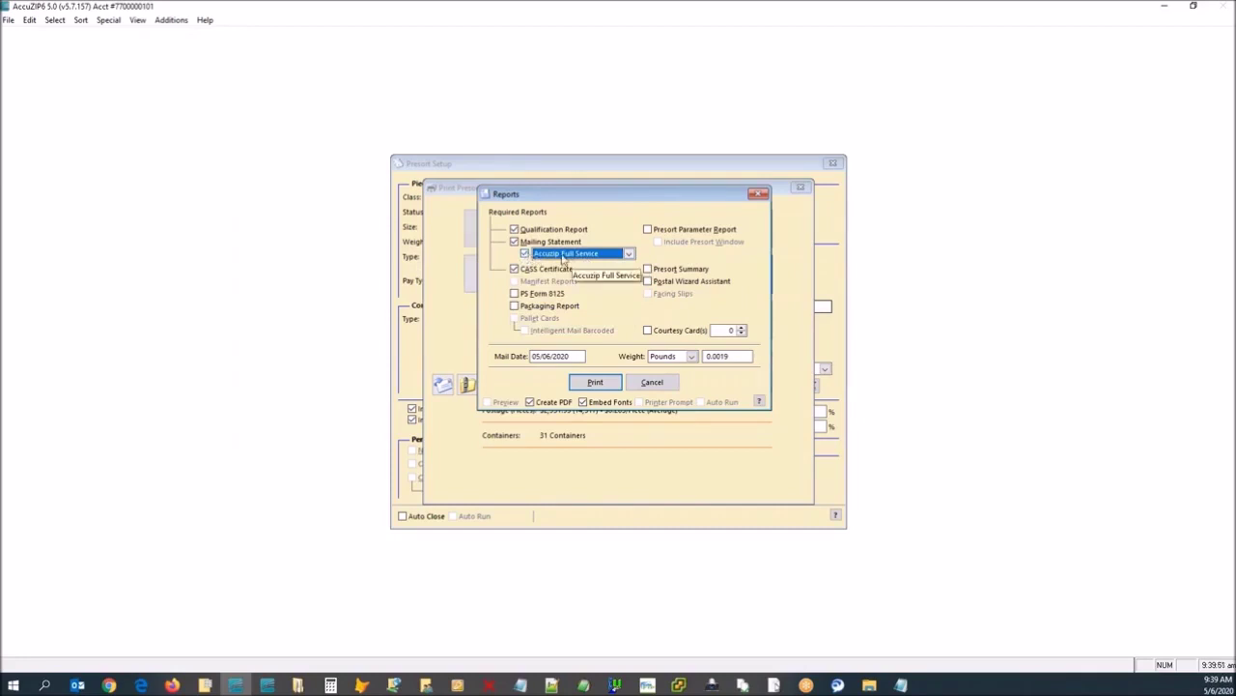
{"action": "left_click", "coordinate": [524, 254]}
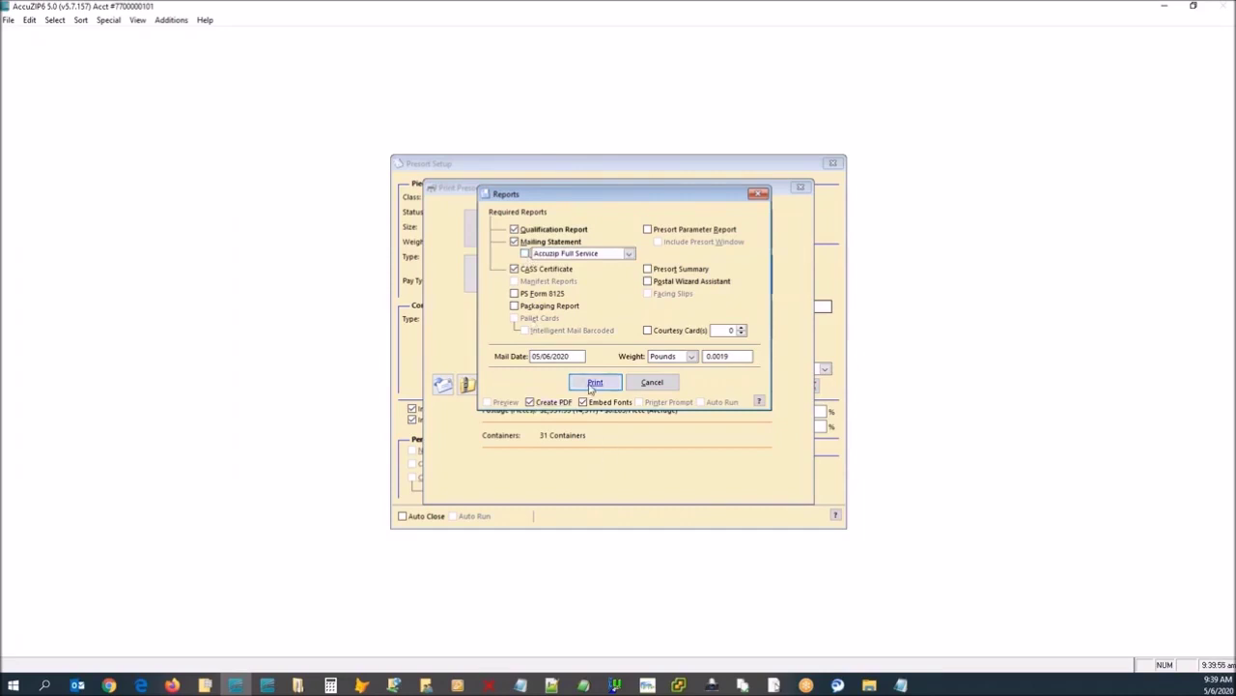
{"action": "left_click", "coordinate": [475, 205]}
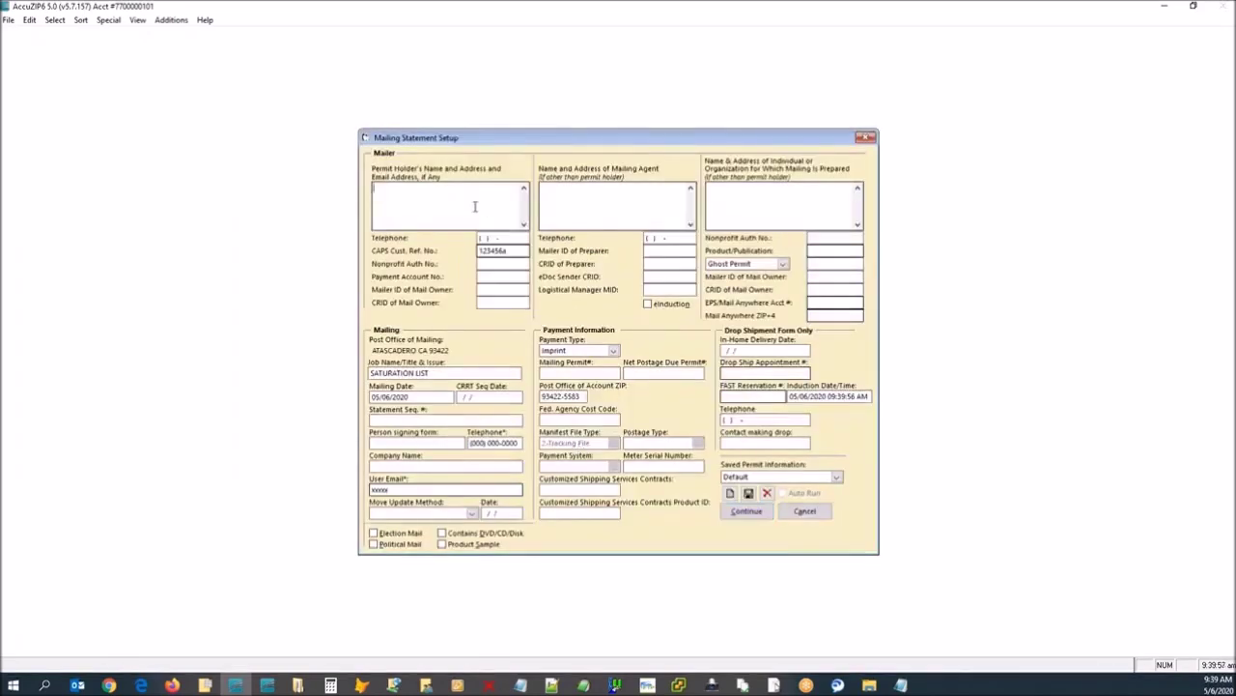
{"action": "type", "text": "Dave"}
{"action": "left_click", "coordinate": [743, 478]}
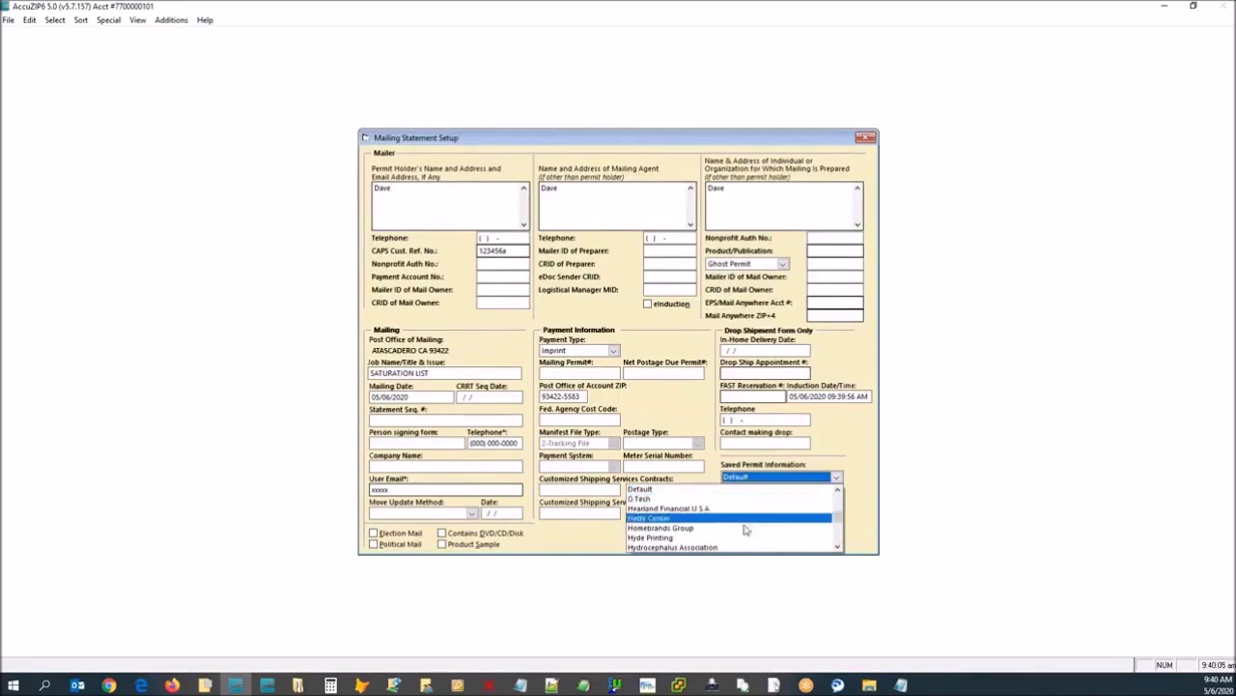
{"action": "scroll", "coordinate": [739, 529], "scroll_direction": "up", "scroll_amount": 5}
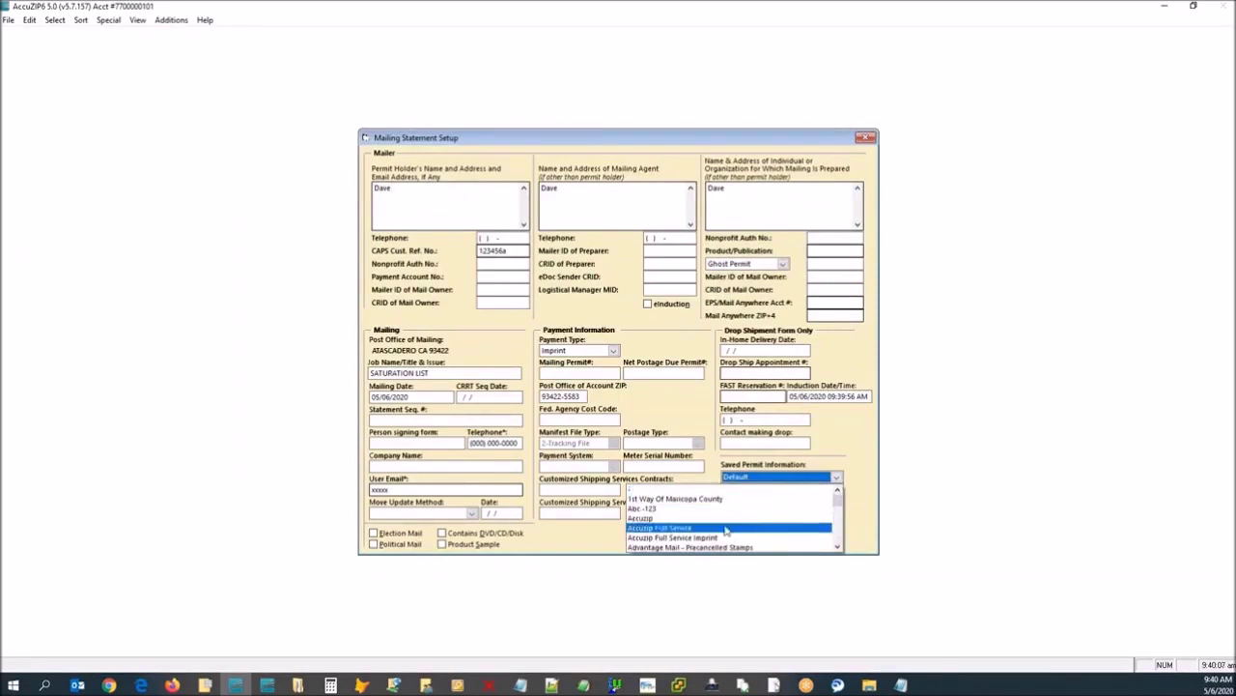
{"action": "left_click", "coordinate": [726, 528]}
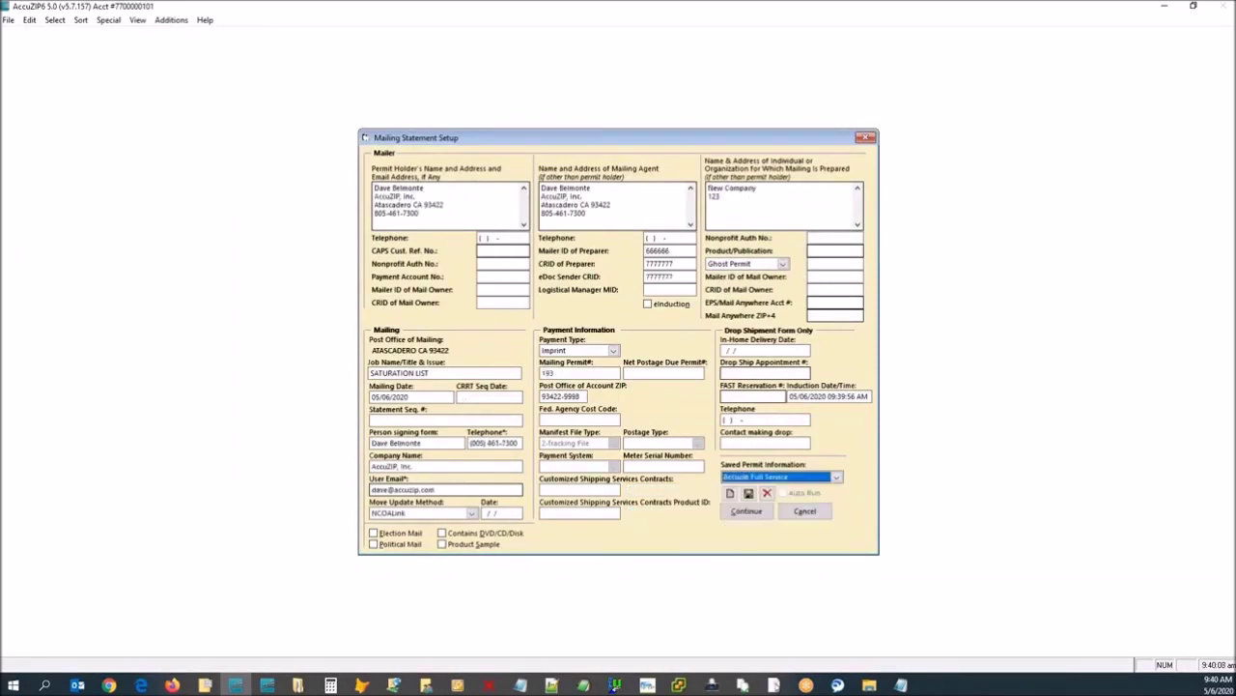
{"action": "scroll", "coordinate": [802, 480], "scroll_direction": "down", "scroll_amount": 1}
{"action": "scroll", "coordinate": [803, 488], "scroll_direction": "down", "scroll_amount": 1}
{"action": "scroll", "coordinate": [801, 480], "scroll_direction": "down", "scroll_amount": 4}
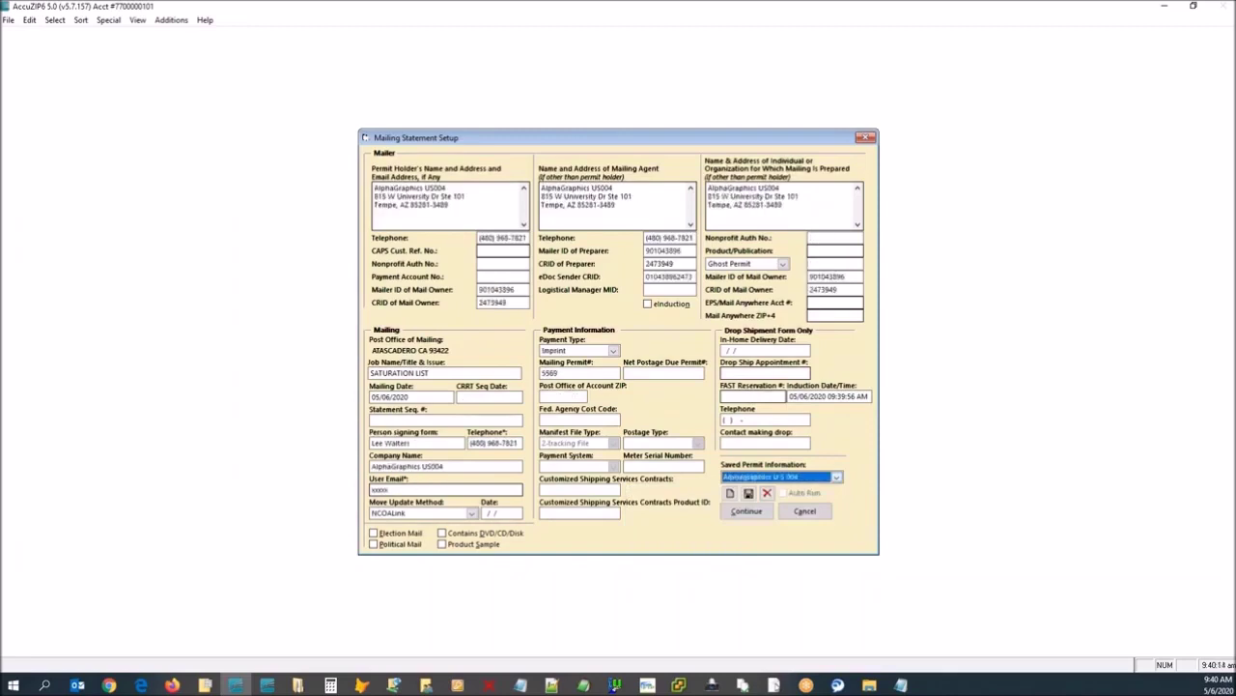
Load the Accuzip Full Service saved permit information into the mailing statement setup and continue creating the reports.
{"action": "left_click", "coordinate": [802, 478]}
{"action": "scroll", "coordinate": [736, 521], "scroll_direction": "up", "scroll_amount": 5}
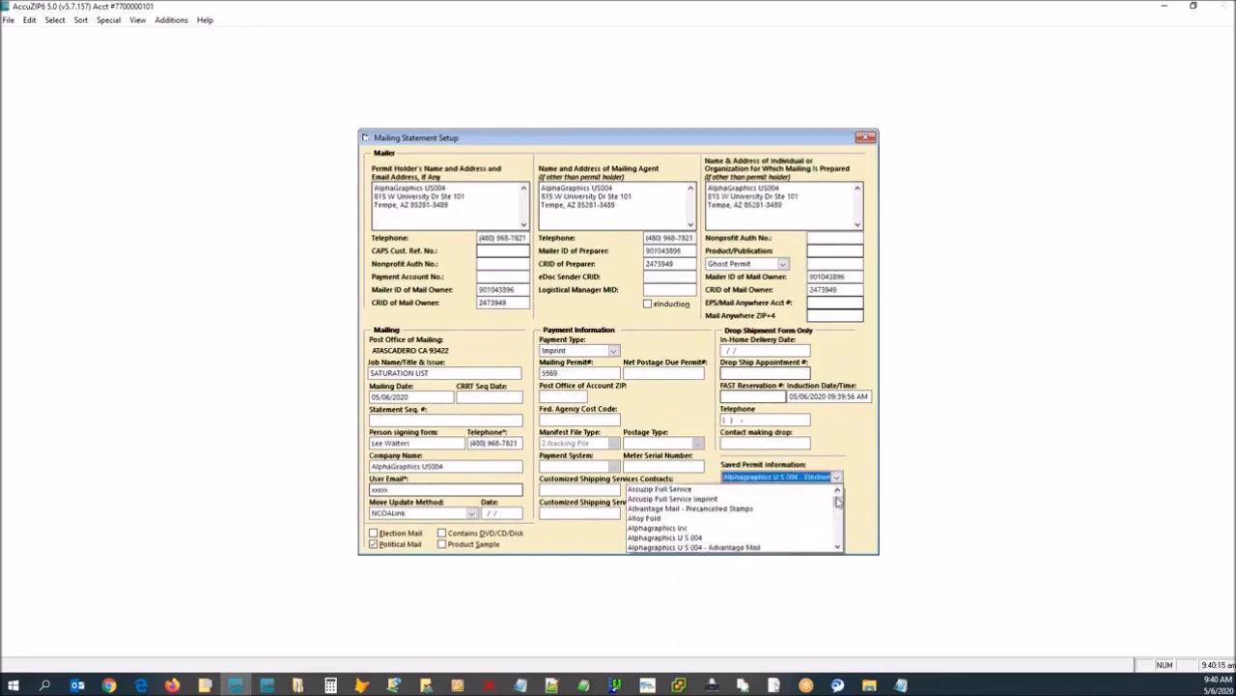
{"action": "left_click", "coordinate": [736, 528]}
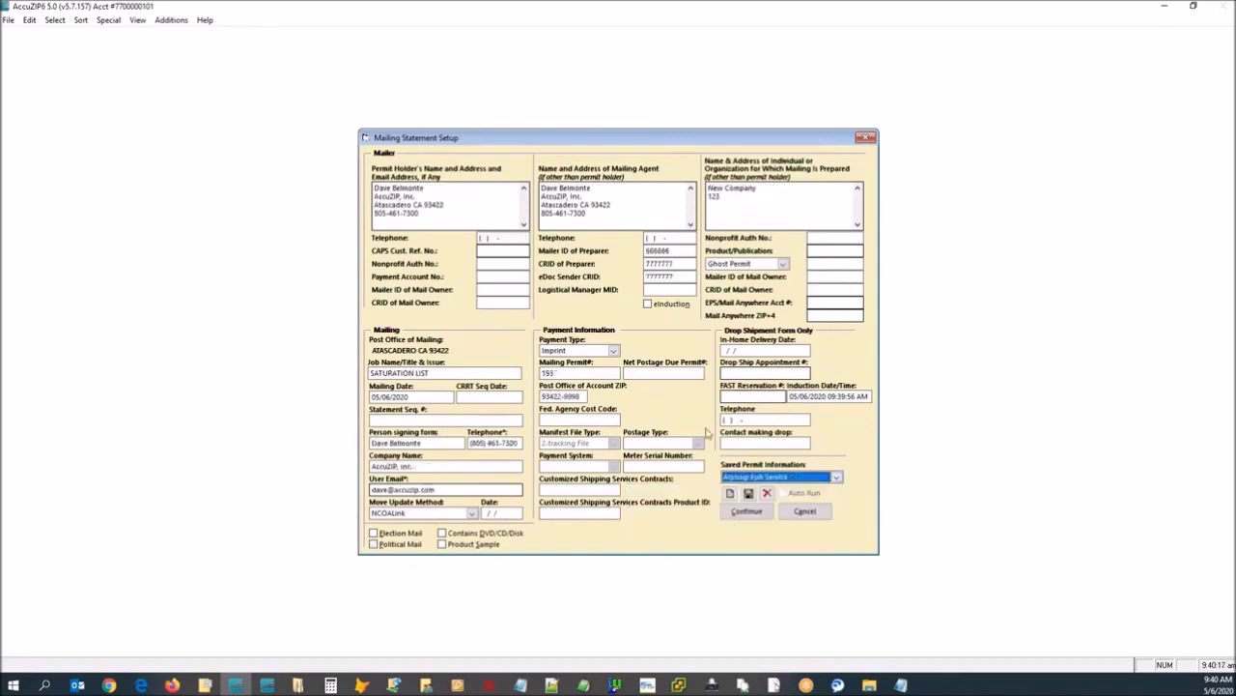
{"action": "left_click", "coordinate": [558, 372]}
{"action": "double_click", "coordinate": [555, 373]}
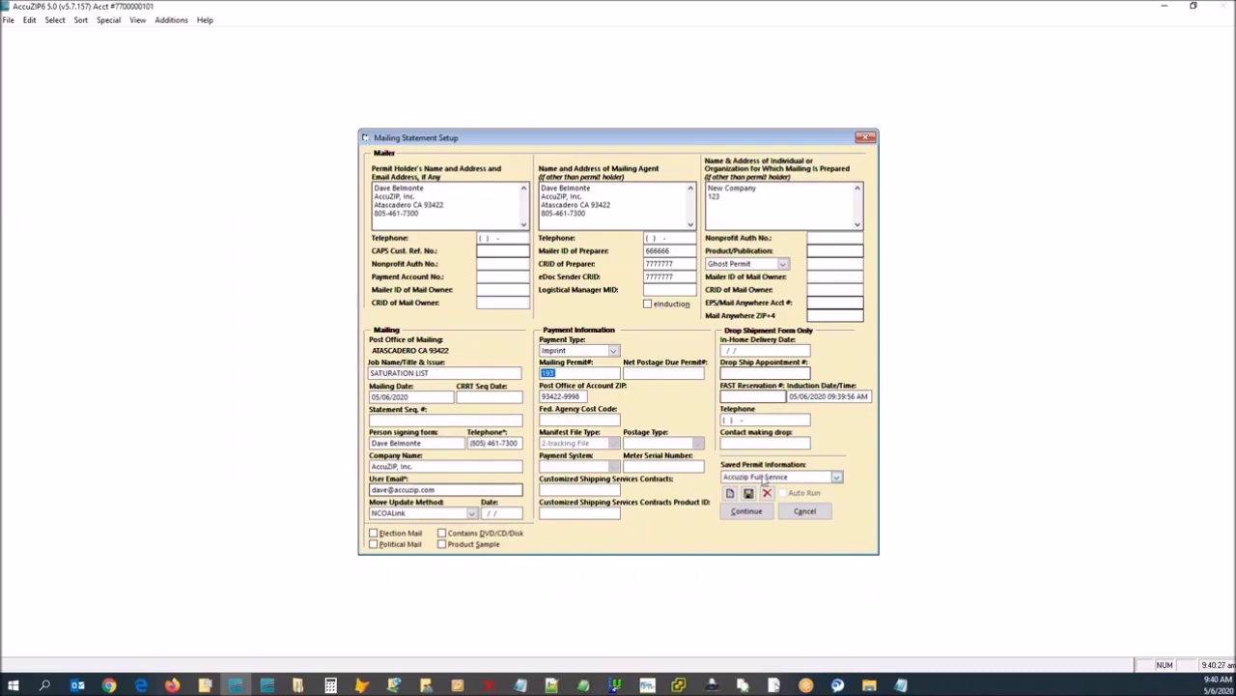
{"action": "left_click", "coordinate": [738, 510]}
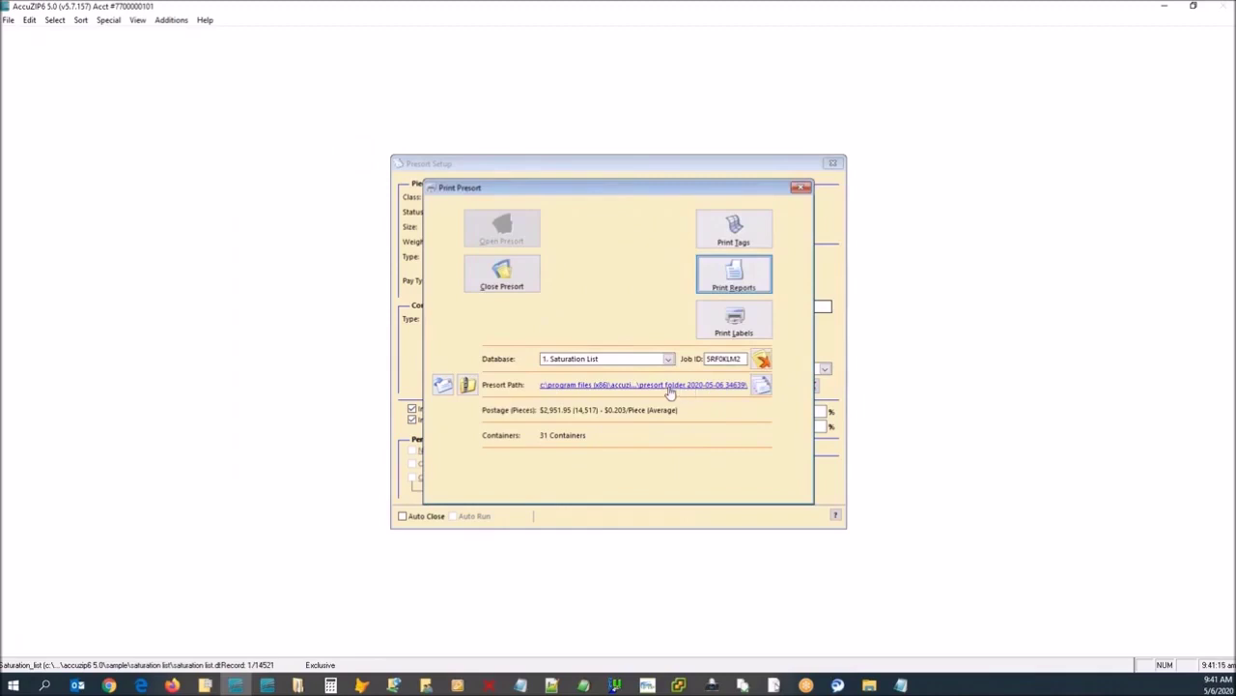
Open eDocumentation.pdf from the presort folder and examine its postage statement as a full page and at page width.
{"action": "left_click", "coordinate": [670, 386]}
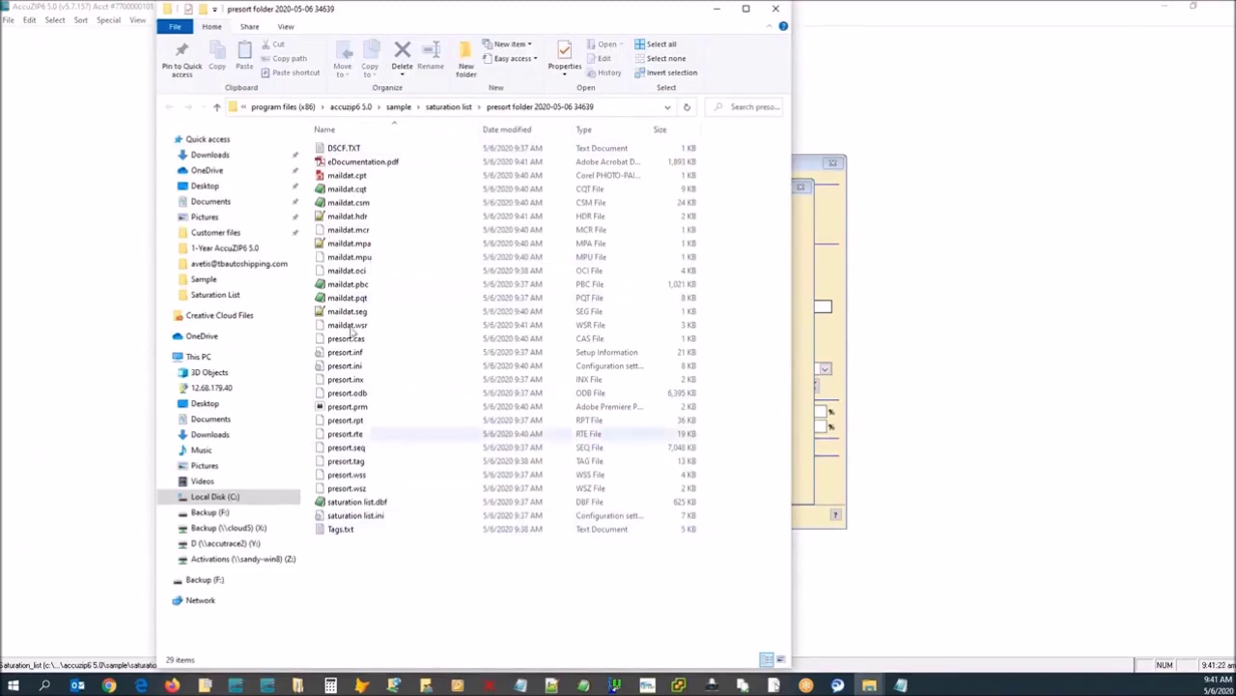
{"action": "double_click", "coordinate": [349, 163]}
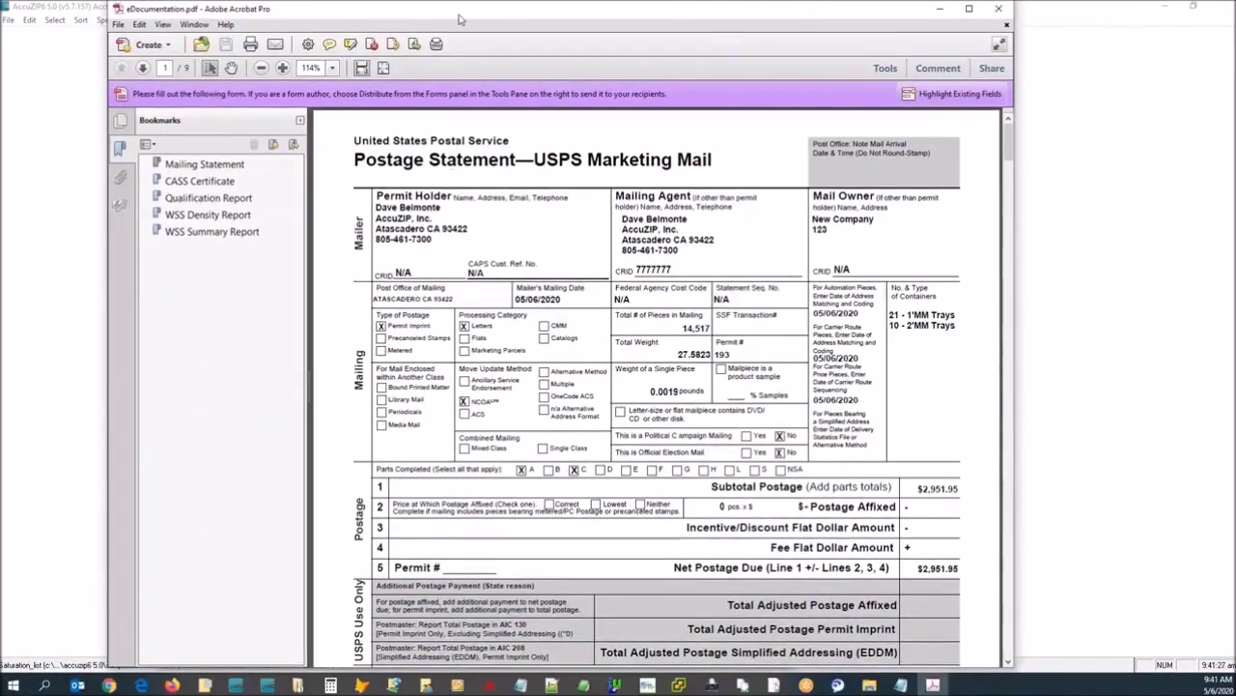
{"action": "double_click", "coordinate": [460, 18]}
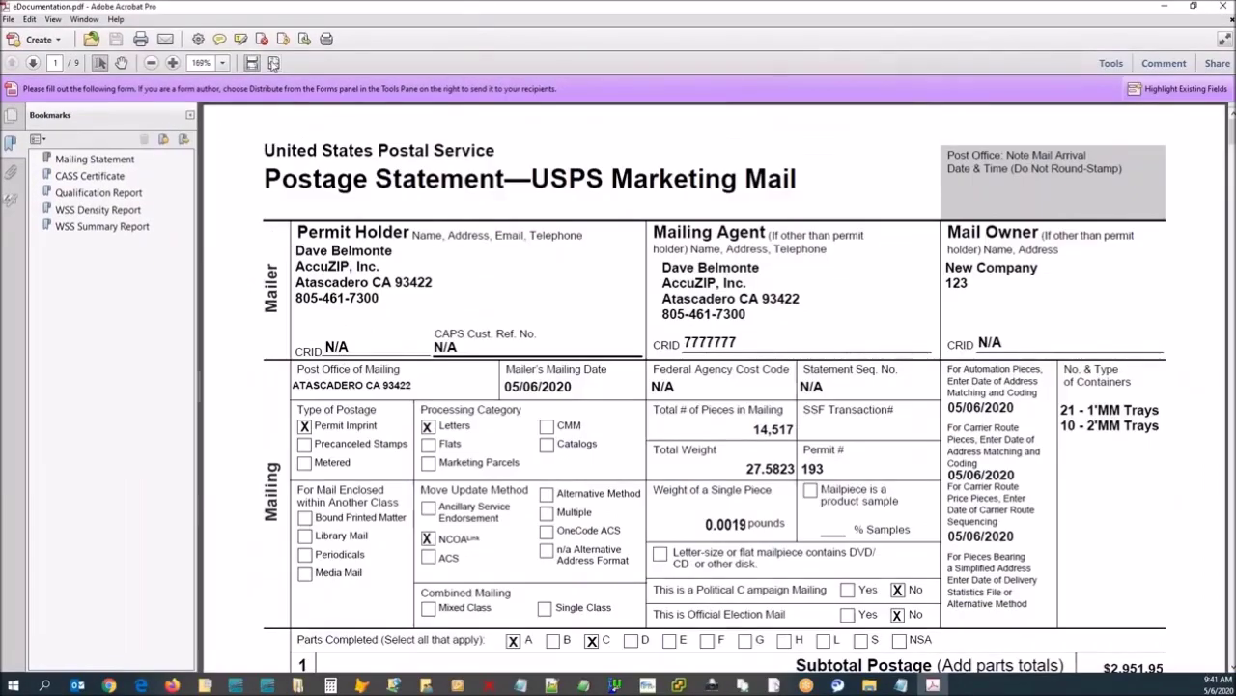
{"action": "left_click", "coordinate": [273, 62]}
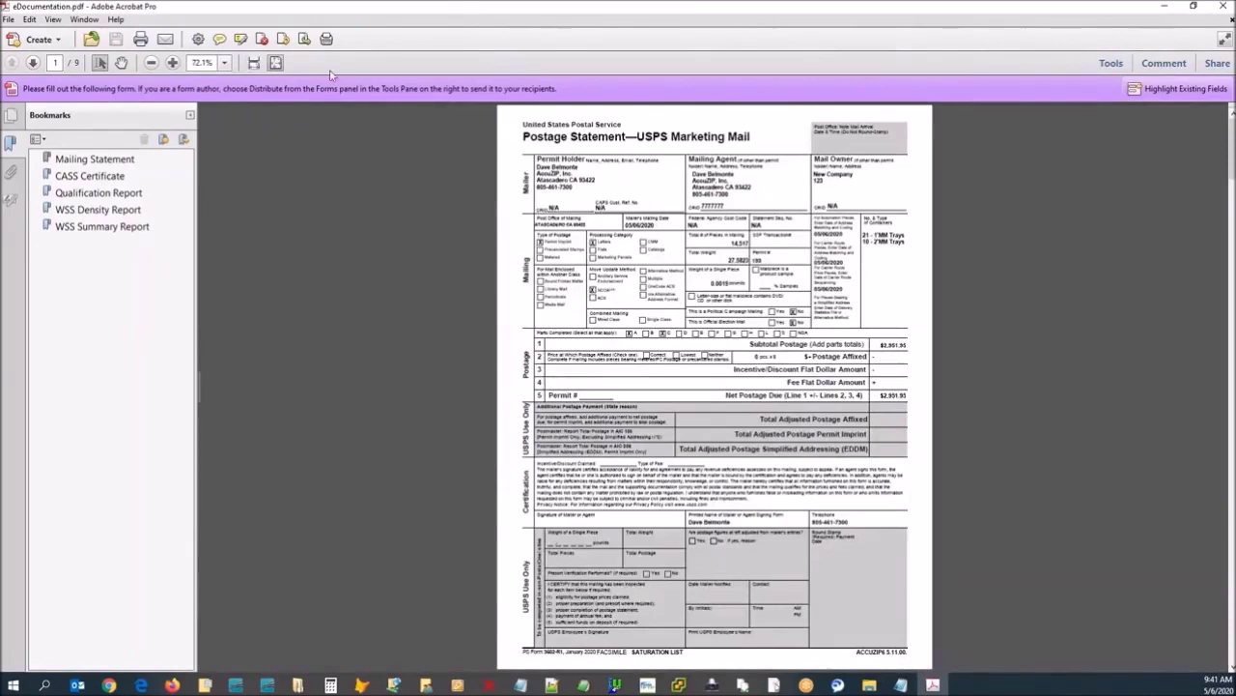
{"action": "left_click", "coordinate": [253, 62]}
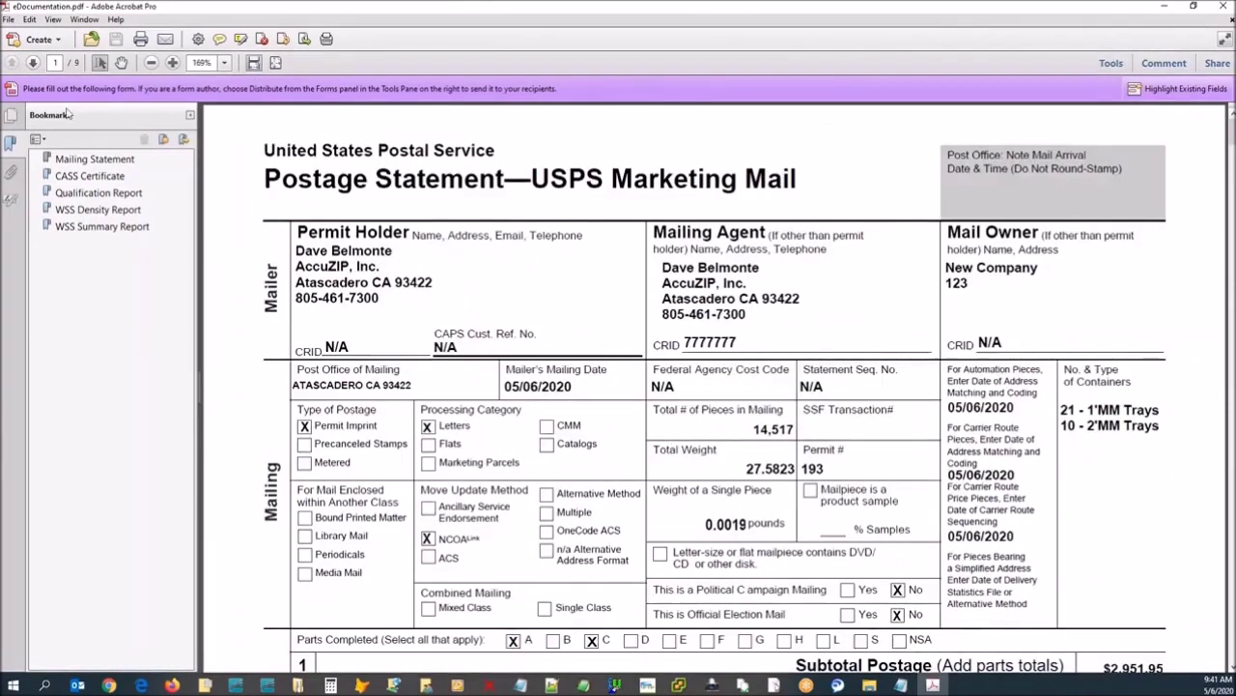
Examine page two of the postage statement, highlighting the 5-Digit piece price and the Full Service per-piece discount.
{"action": "left_click", "coordinate": [33, 62]}
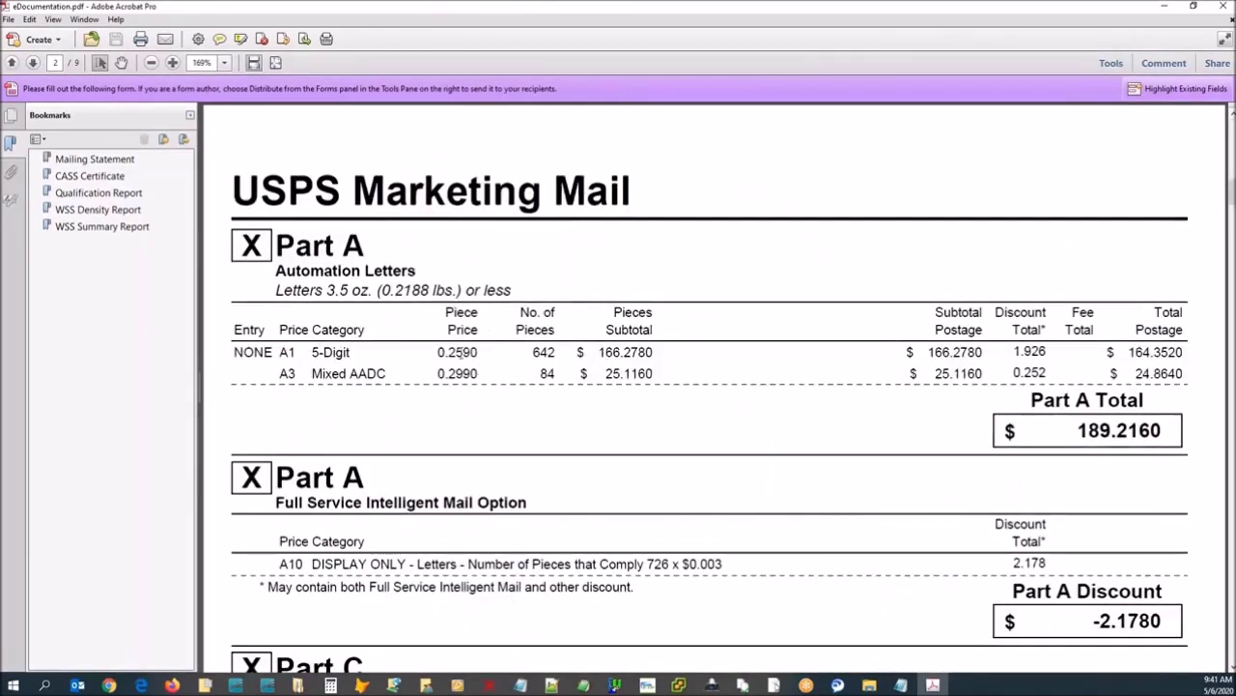
{"action": "left_click_drag", "start_coordinate": [481, 353], "coordinate": [437, 353]}
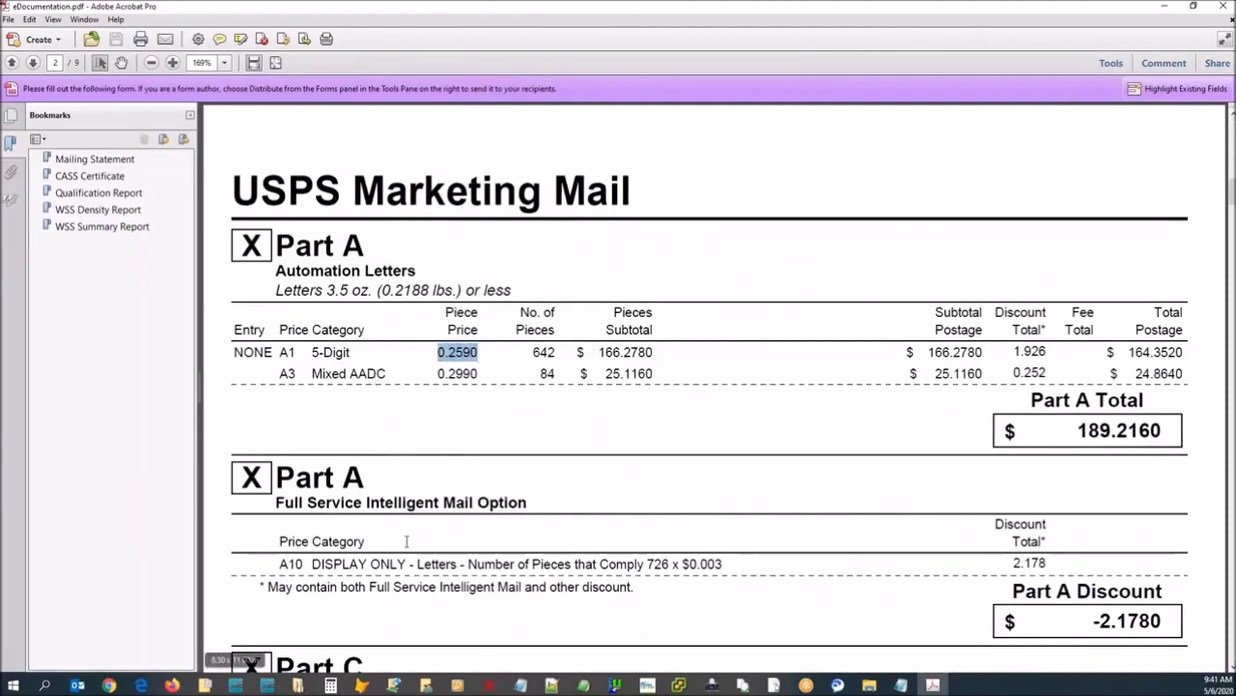
{"action": "scroll", "coordinate": [384, 515], "scroll_direction": "down", "scroll_amount": 3}
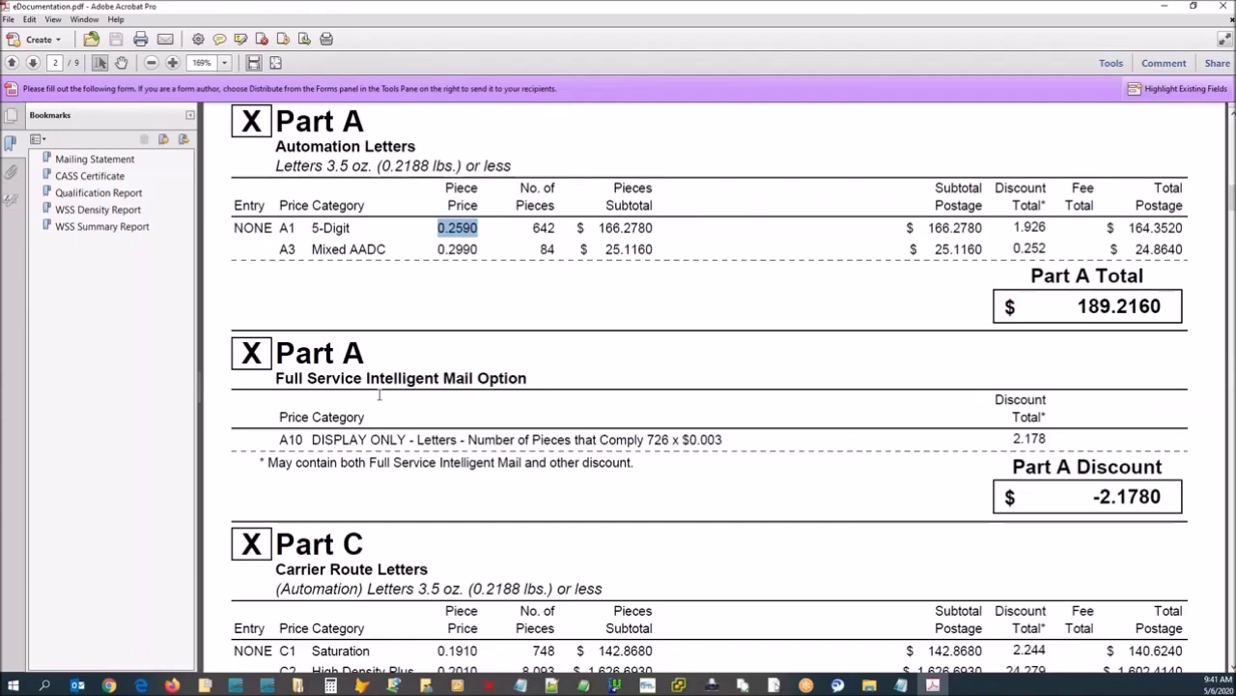
{"action": "left_click_drag", "start_coordinate": [744, 445], "coordinate": [700, 440]}
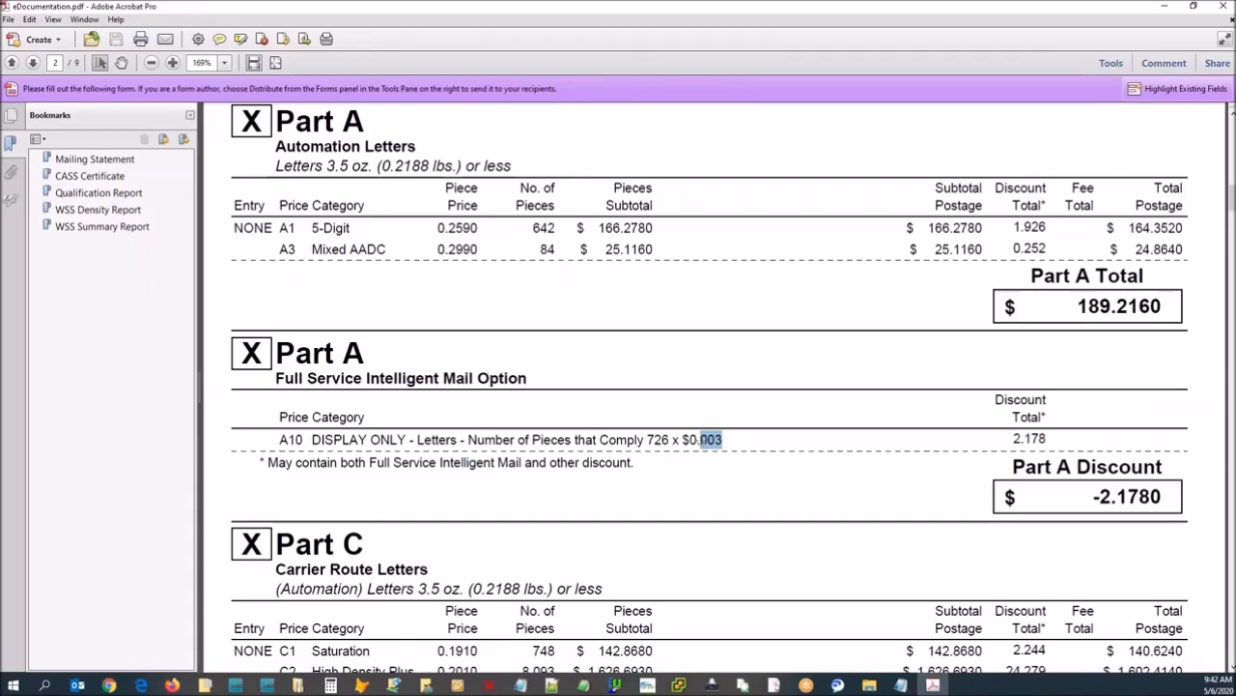
Review the Qualification Report in eDocumentation.pdf, and close the document and the presort folder.
{"action": "left_click", "coordinate": [100, 194]}
{"action": "scroll", "coordinate": [570, 387], "scroll_direction": "down", "scroll_amount": 3}
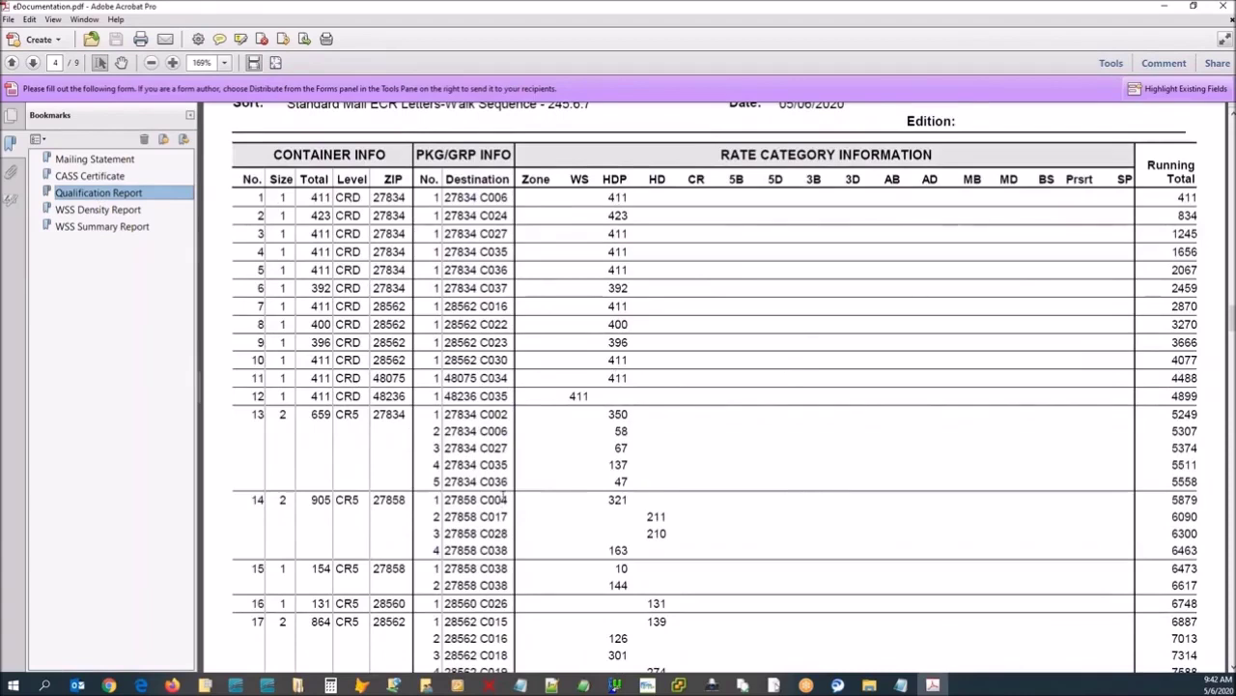
{"action": "left_click", "coordinate": [1219, 5]}
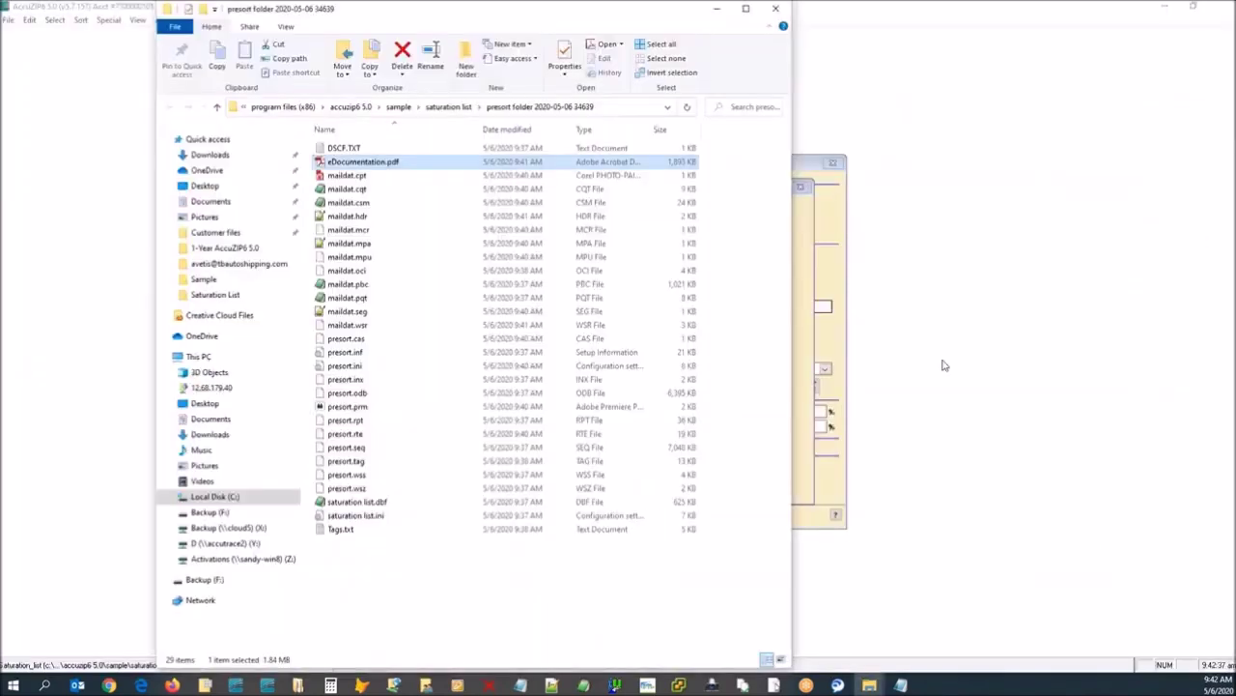
{"action": "left_click", "coordinate": [775, 7]}
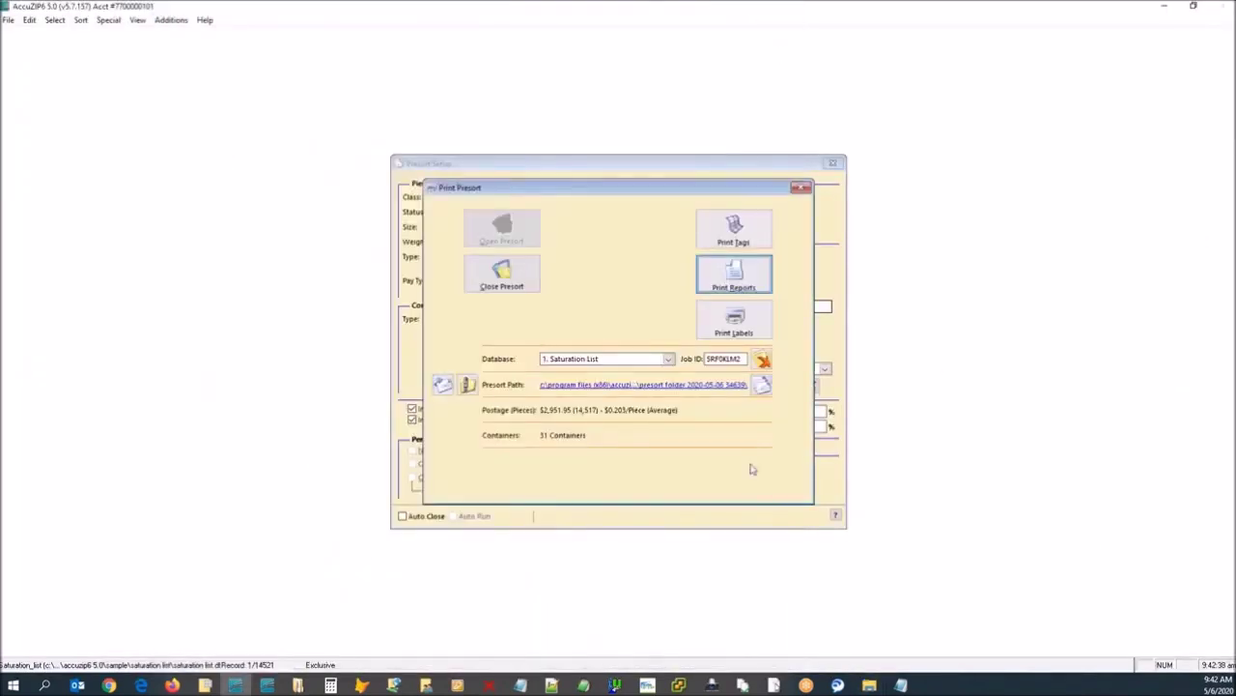
Open label printing for the presort and look across the fields of its database.
{"action": "left_click", "coordinate": [729, 322]}
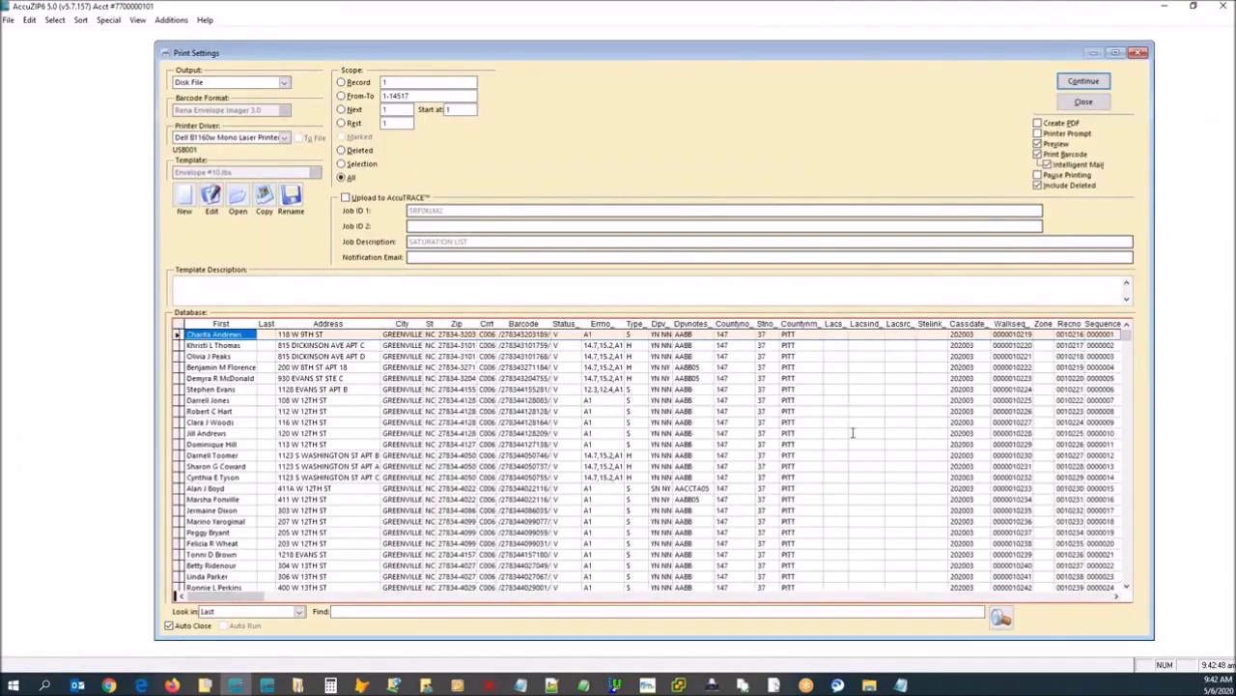
{"action": "left_click", "coordinate": [1073, 597]}
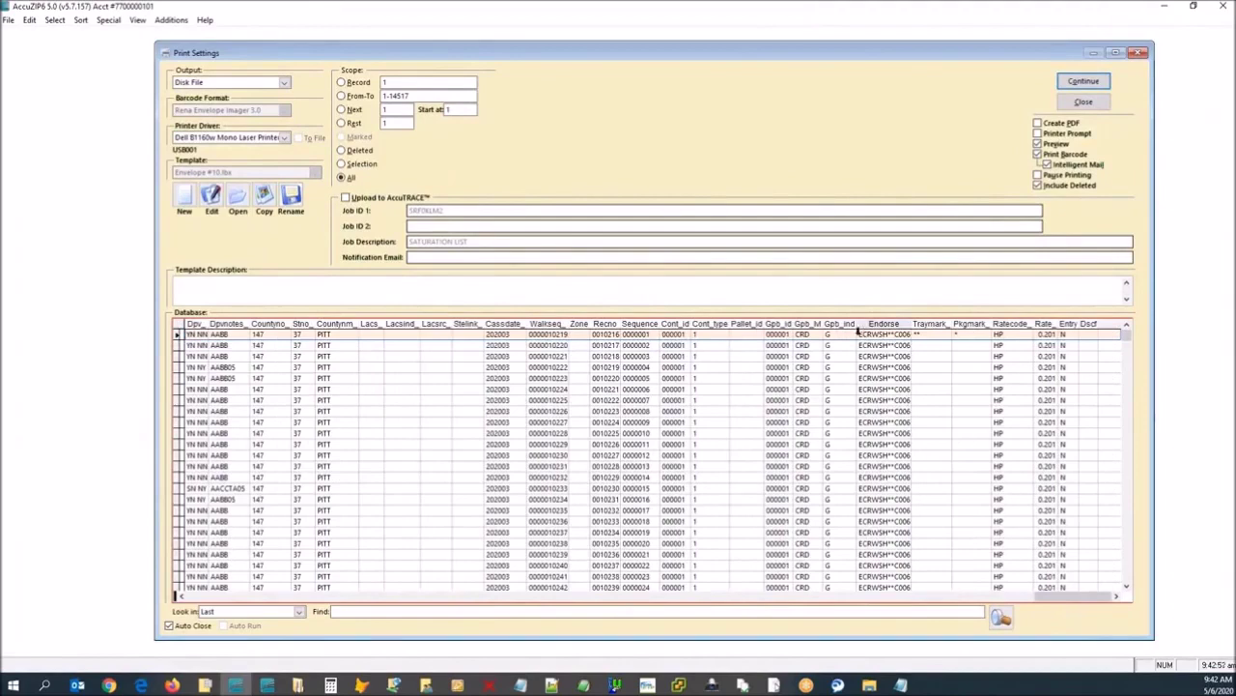
{"action": "left_click", "coordinate": [221, 597]}
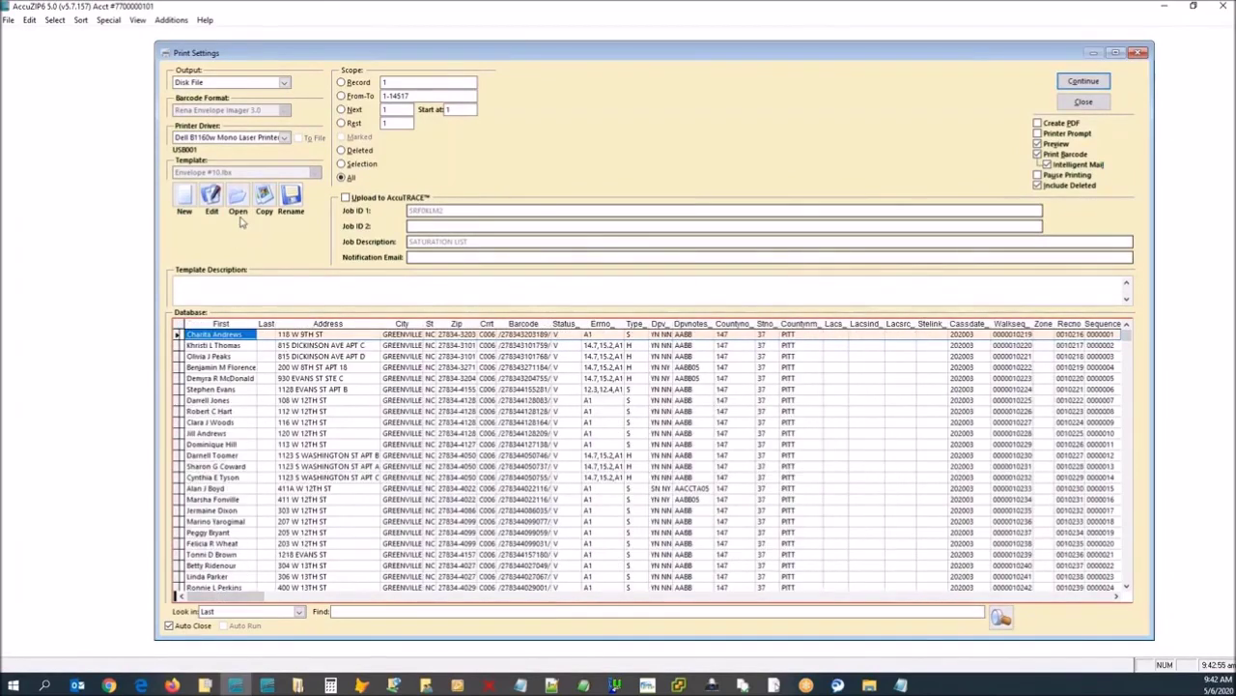
Preview the labels in Label Format with the Envelope #10.lbx template, page through several envelopes, and close the preview.
{"action": "left_click", "coordinate": [214, 83]}
{"action": "left_click", "coordinate": [221, 105]}
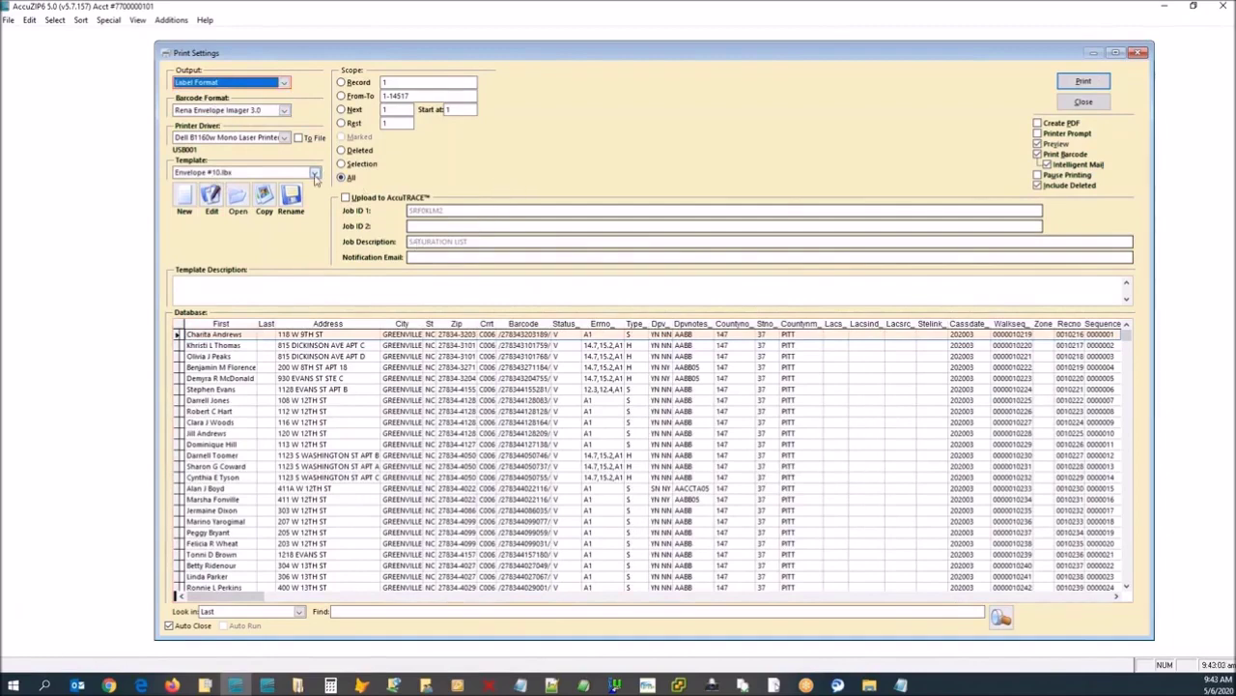
{"action": "left_click", "coordinate": [315, 174]}
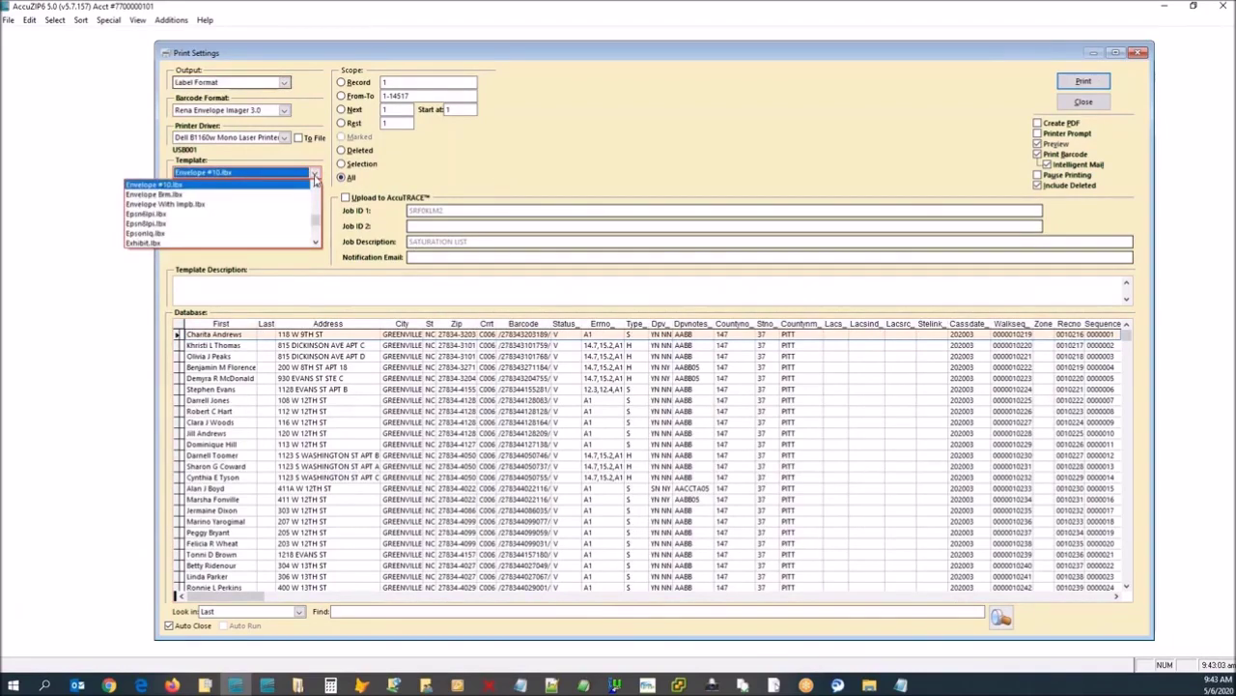
{"action": "left_click", "coordinate": [505, 174]}
{"action": "left_click", "coordinate": [1081, 82]}
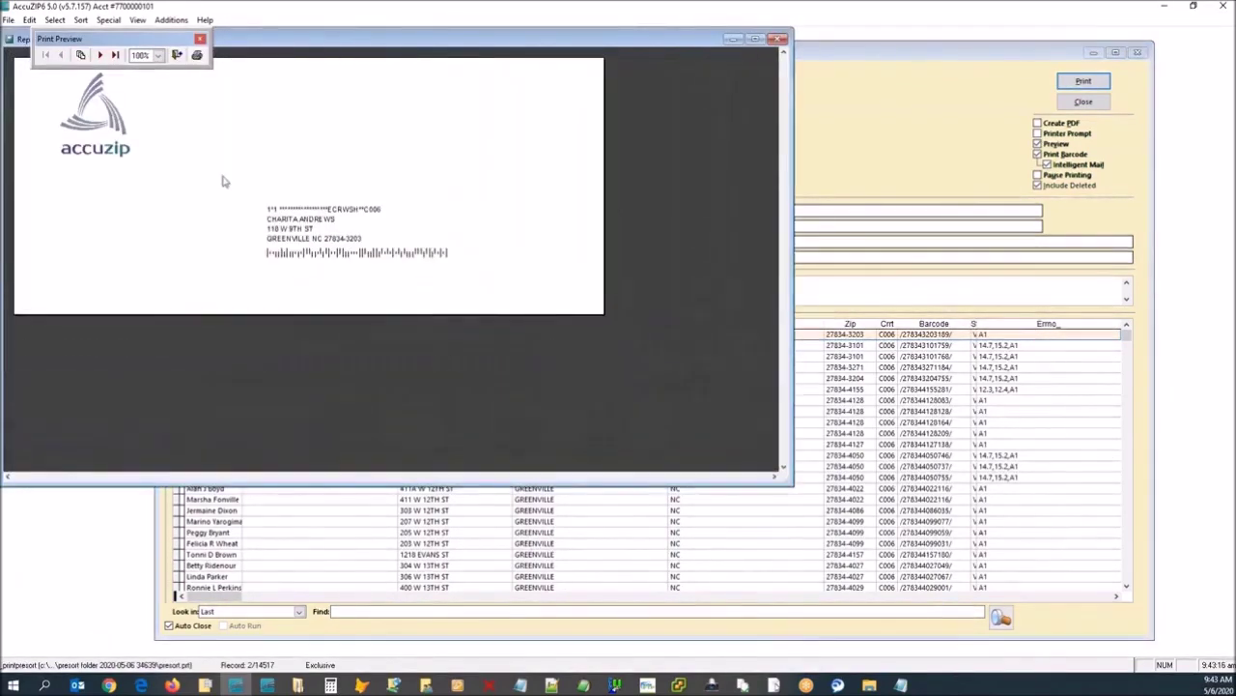
{"action": "left_click", "coordinate": [100, 55]}
{"action": "left_click", "coordinate": [101, 56]}
{"action": "left_click", "coordinate": [100, 55]}
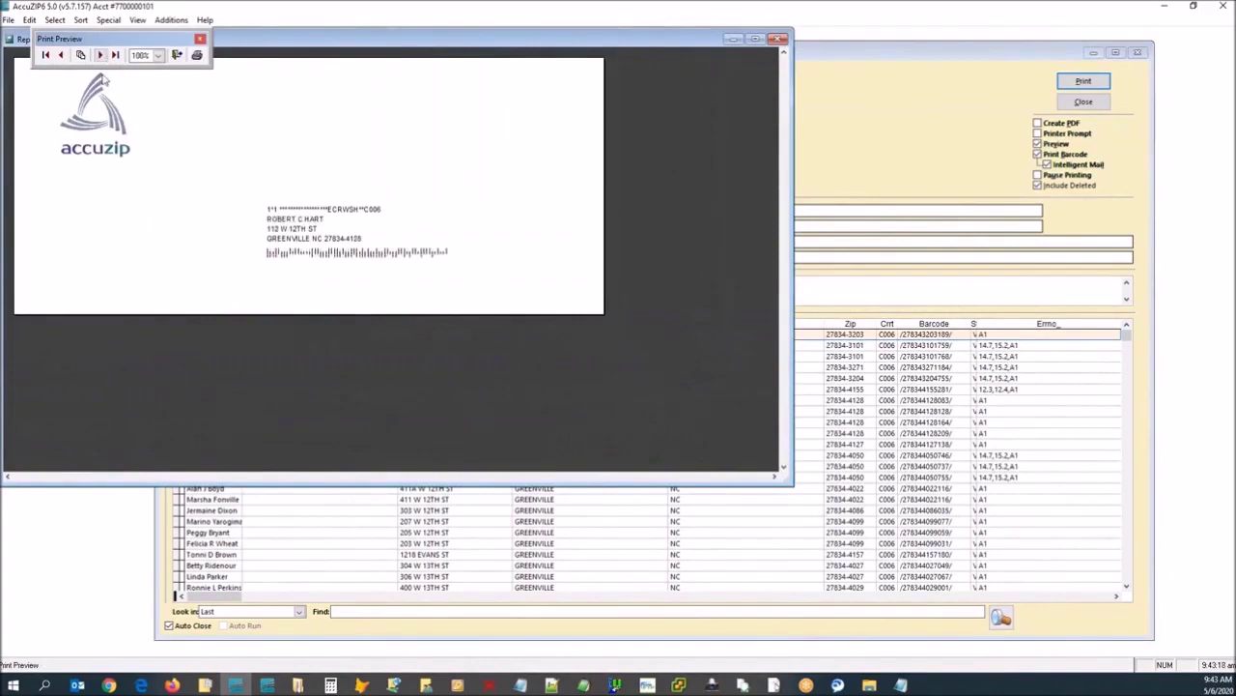
{"action": "left_click", "coordinate": [780, 39]}
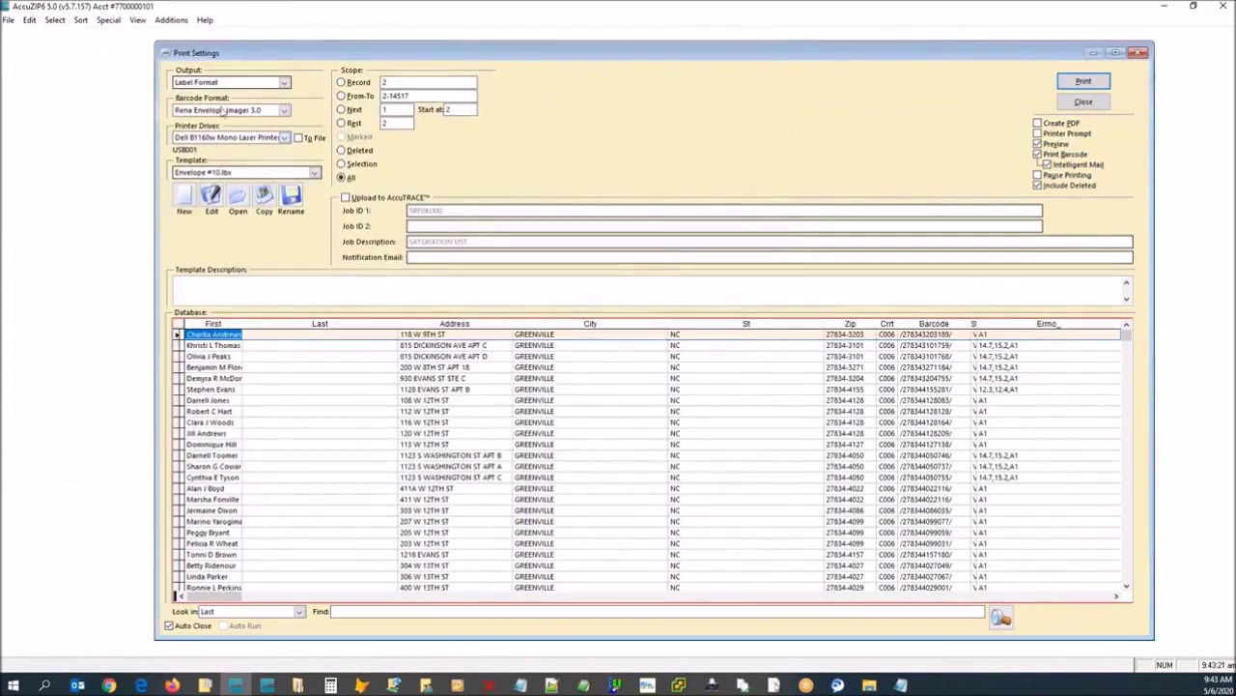
Set the print output to Disk File and continue to the export setup.
{"action": "left_click", "coordinate": [283, 82]}
{"action": "left_click", "coordinate": [217, 100]}
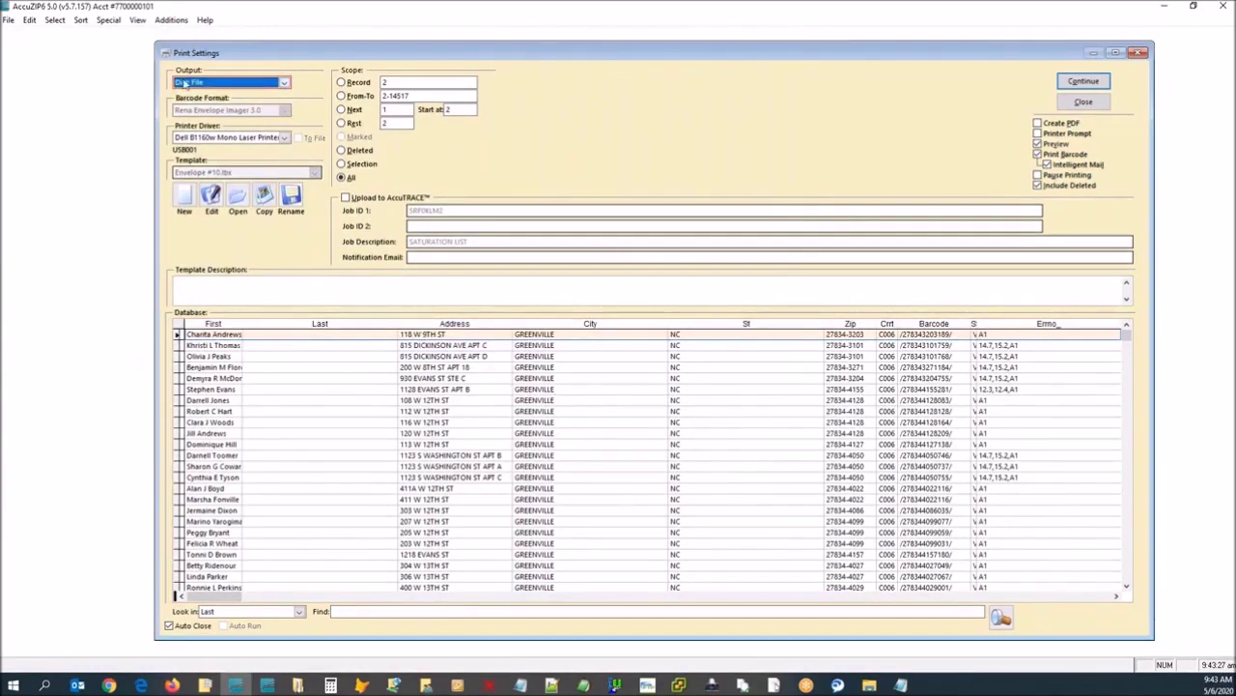
{"action": "left_click", "coordinate": [1083, 81]}
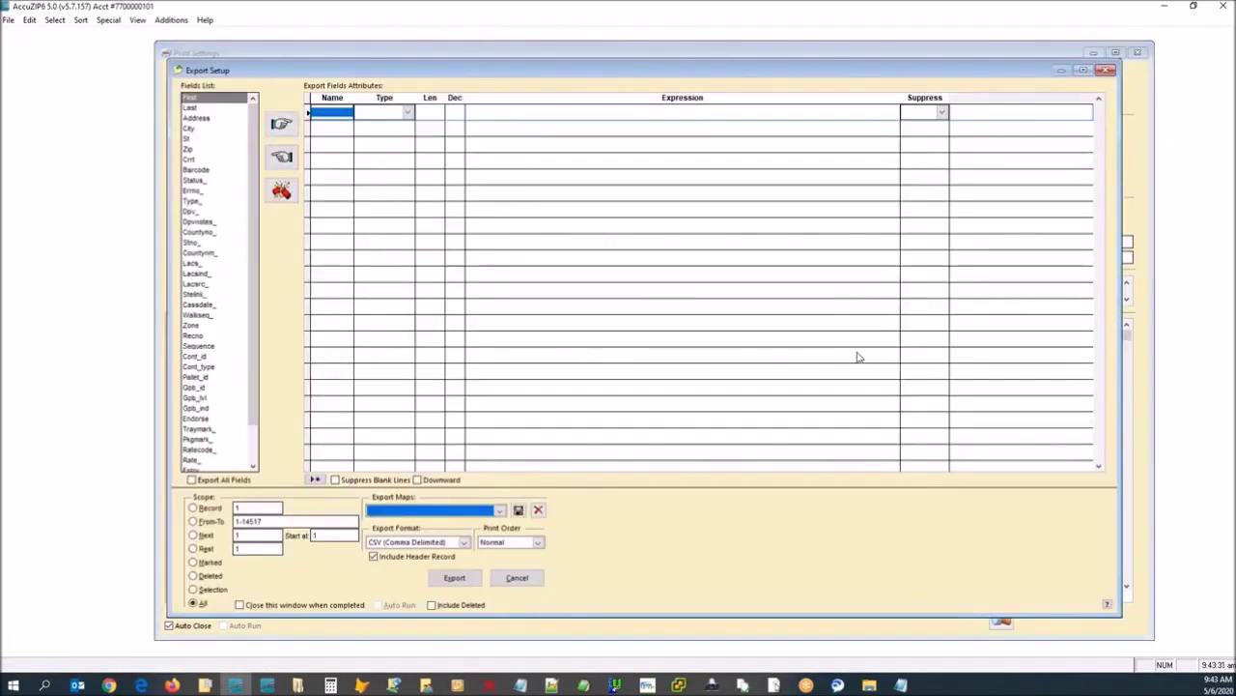
Try adding single fields and all fields to the export, and clear the export field list.
{"action": "double_click", "coordinate": [194, 100]}
{"action": "double_click", "coordinate": [193, 101]}
{"action": "double_click", "coordinate": [194, 101]}
{"action": "double_click", "coordinate": [195, 100]}
{"action": "double_click", "coordinate": [195, 101]}
{"action": "left_click", "coordinate": [222, 479]}
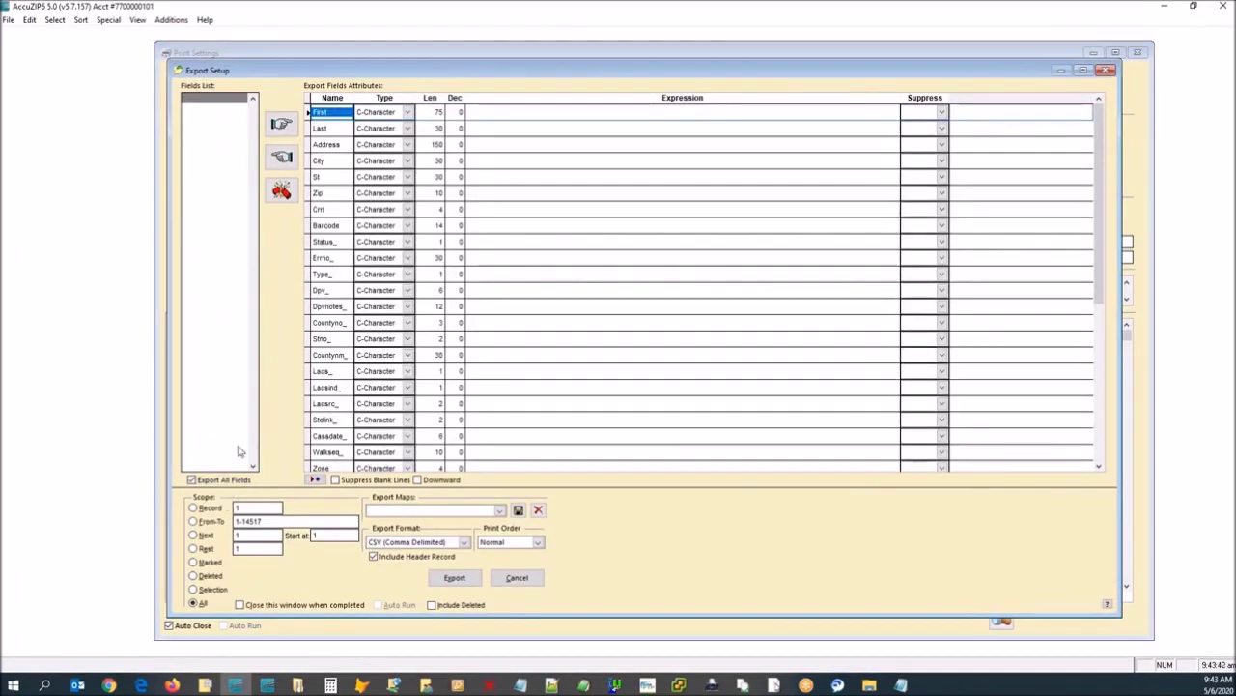
{"action": "left_click", "coordinate": [286, 187]}
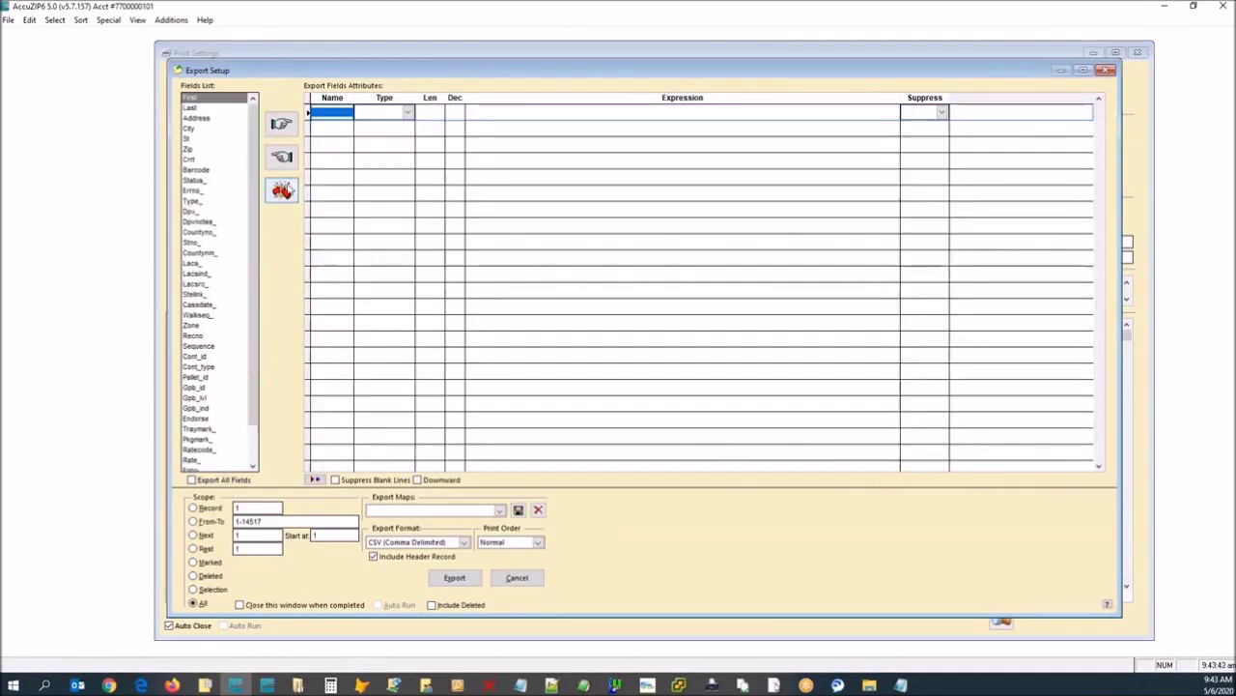
Add First, Last, Address, City, St, Zip, Imbarcode and Sequence to the export fields.
{"action": "double_click", "coordinate": [188, 98]}
{"action": "double_click", "coordinate": [188, 99]}
{"action": "double_click", "coordinate": [187, 99]}
{"action": "double_click", "coordinate": [187, 98]}
{"action": "double_click", "coordinate": [188, 98]}
{"action": "double_click", "coordinate": [188, 99]}
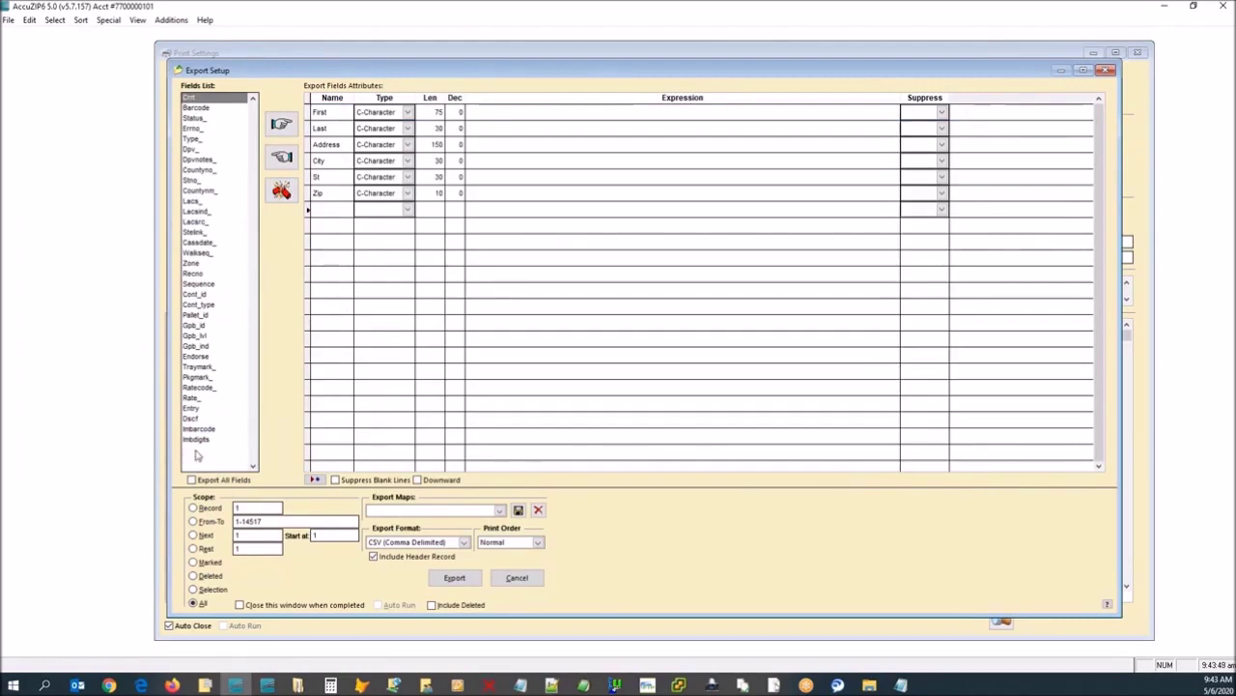
{"action": "double_click", "coordinate": [197, 428]}
{"action": "double_click", "coordinate": [197, 284]}
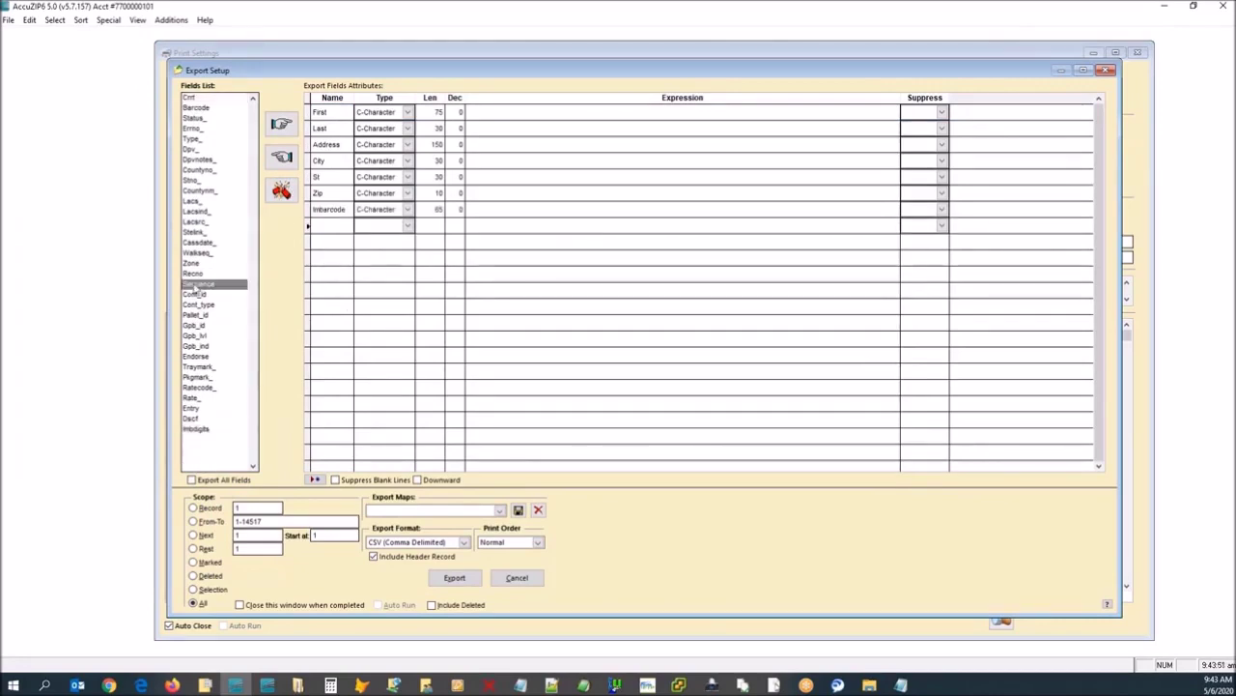
Load the Presort.emp export map and export all records as disk file.csv to the Desktop.
{"action": "left_click", "coordinate": [404, 511]}
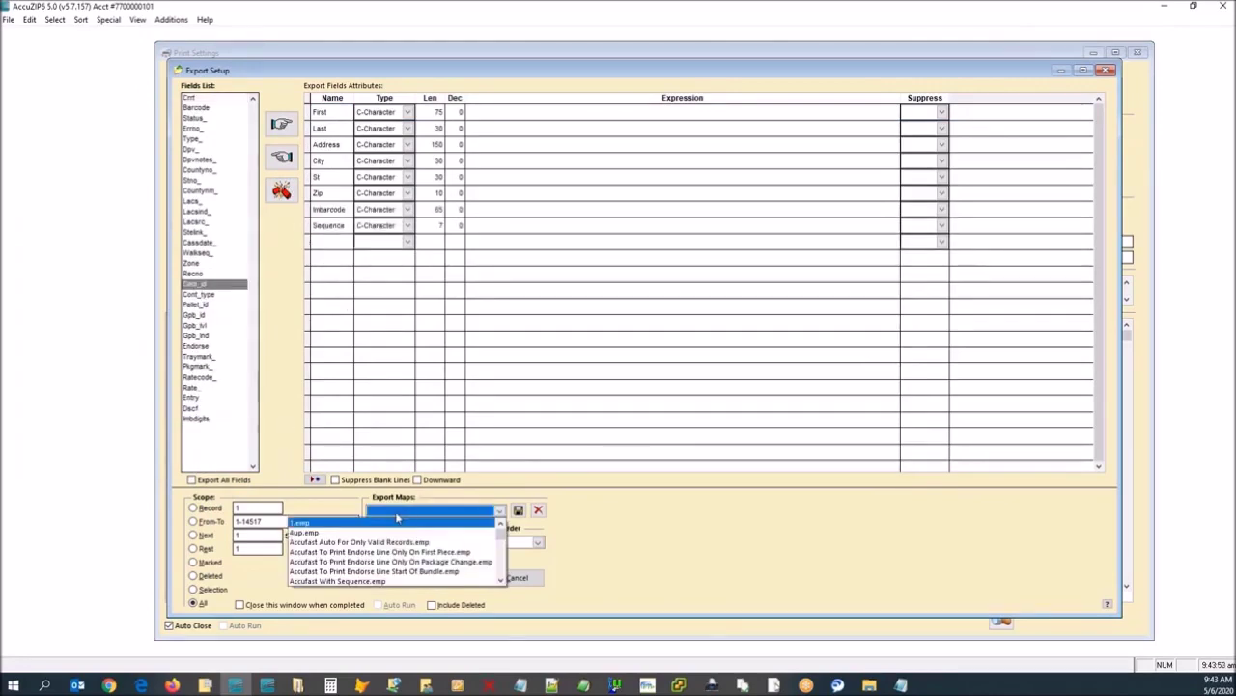
{"action": "key", "text": "r"}
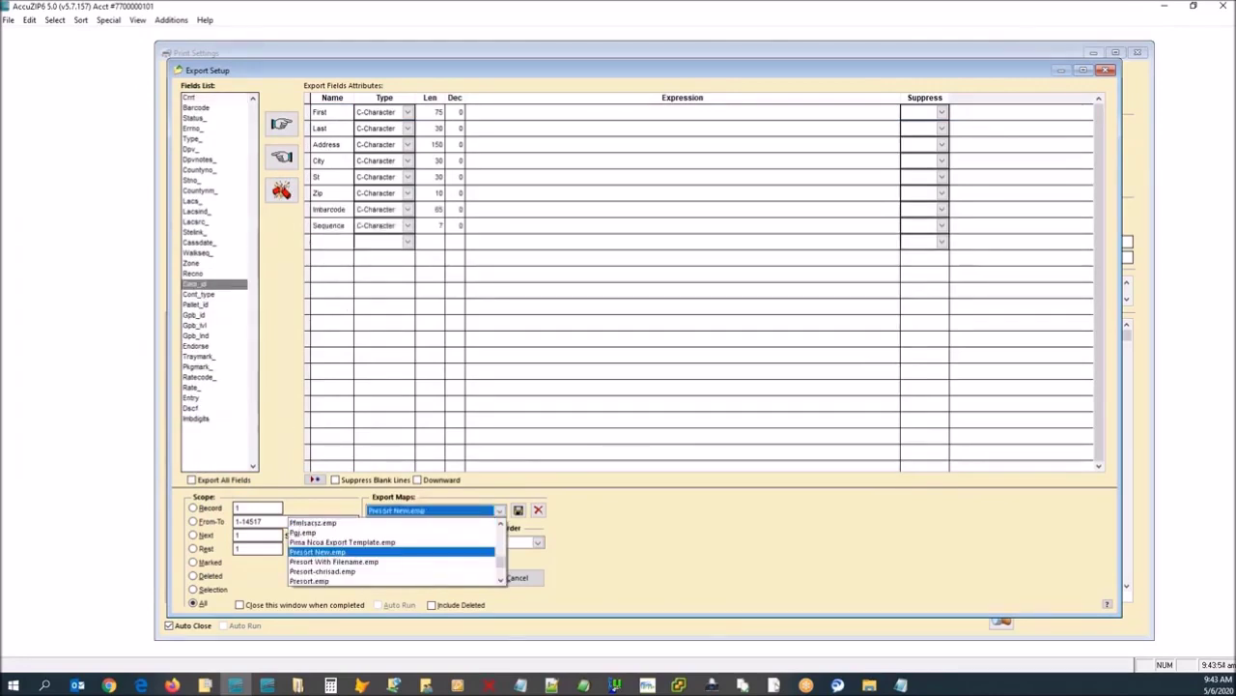
{"action": "left_click", "coordinate": [348, 581]}
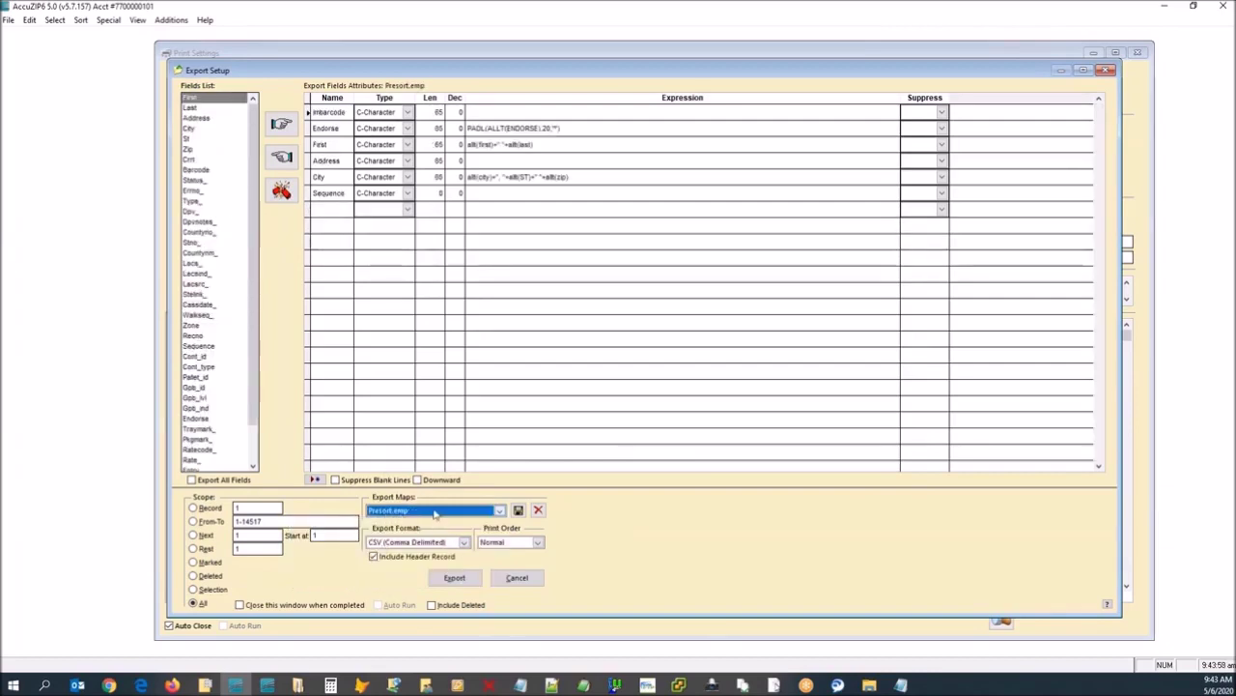
{"action": "left_click", "coordinate": [452, 576]}
{"action": "left_click", "coordinate": [451, 577]}
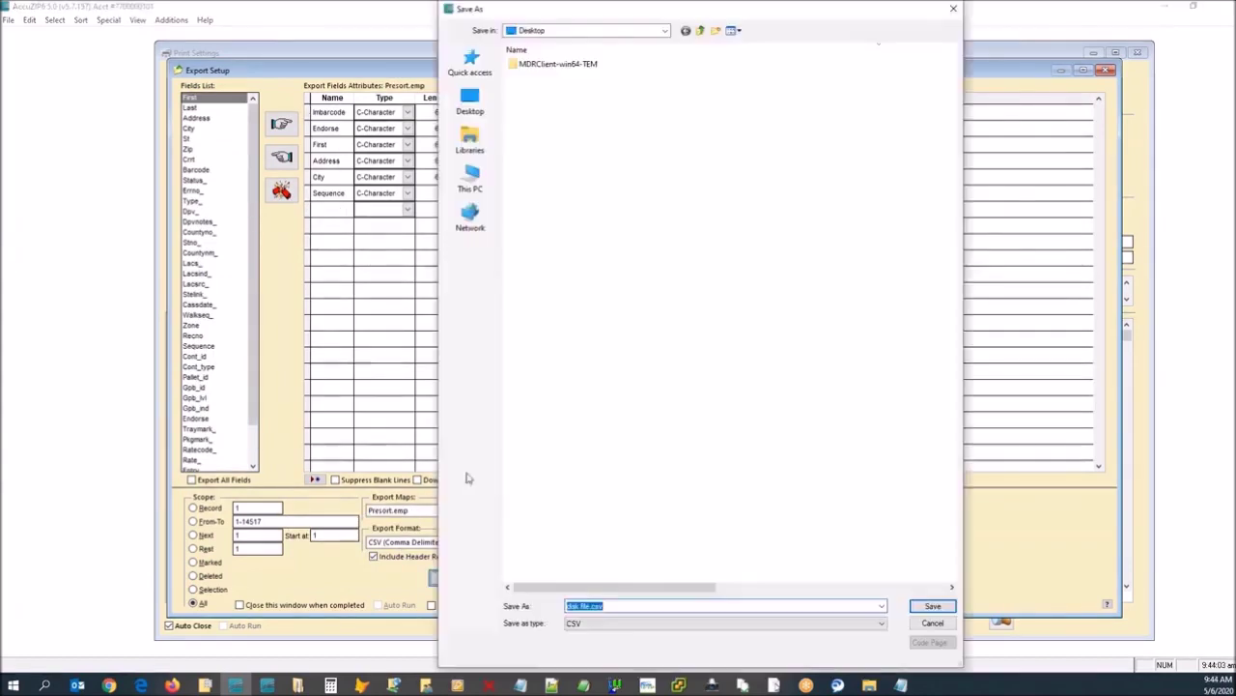
{"action": "left_click", "coordinate": [934, 605]}
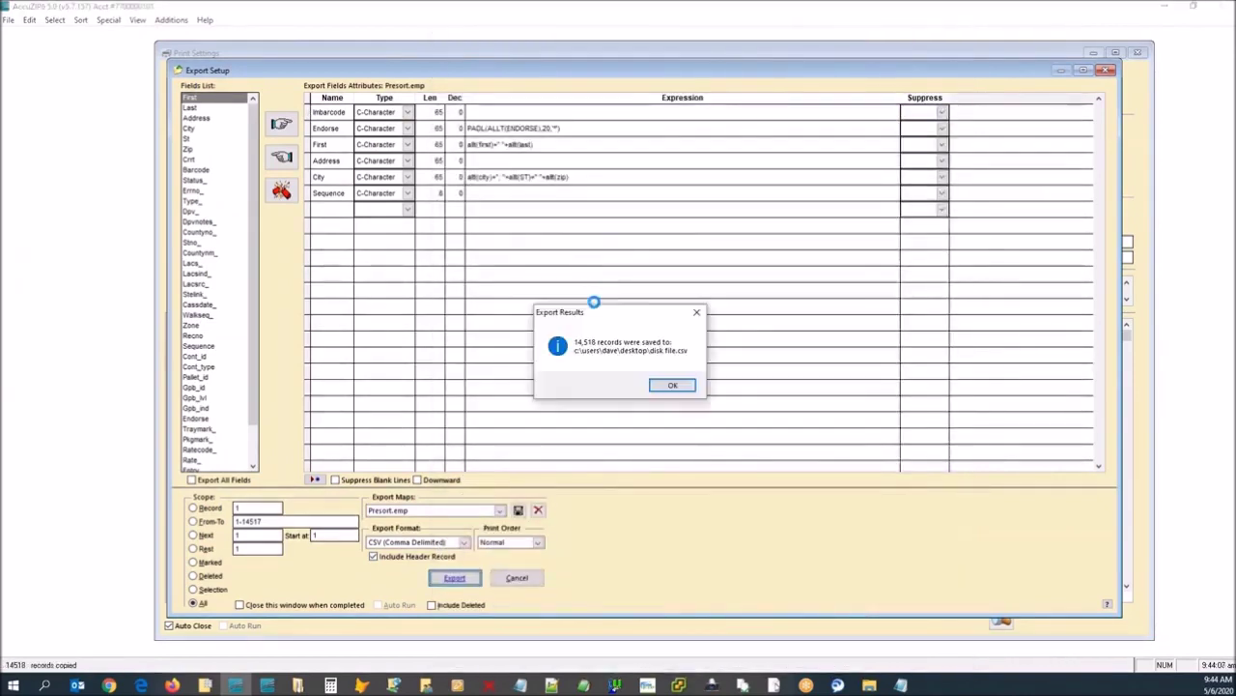
{"action": "left_click", "coordinate": [667, 384]}
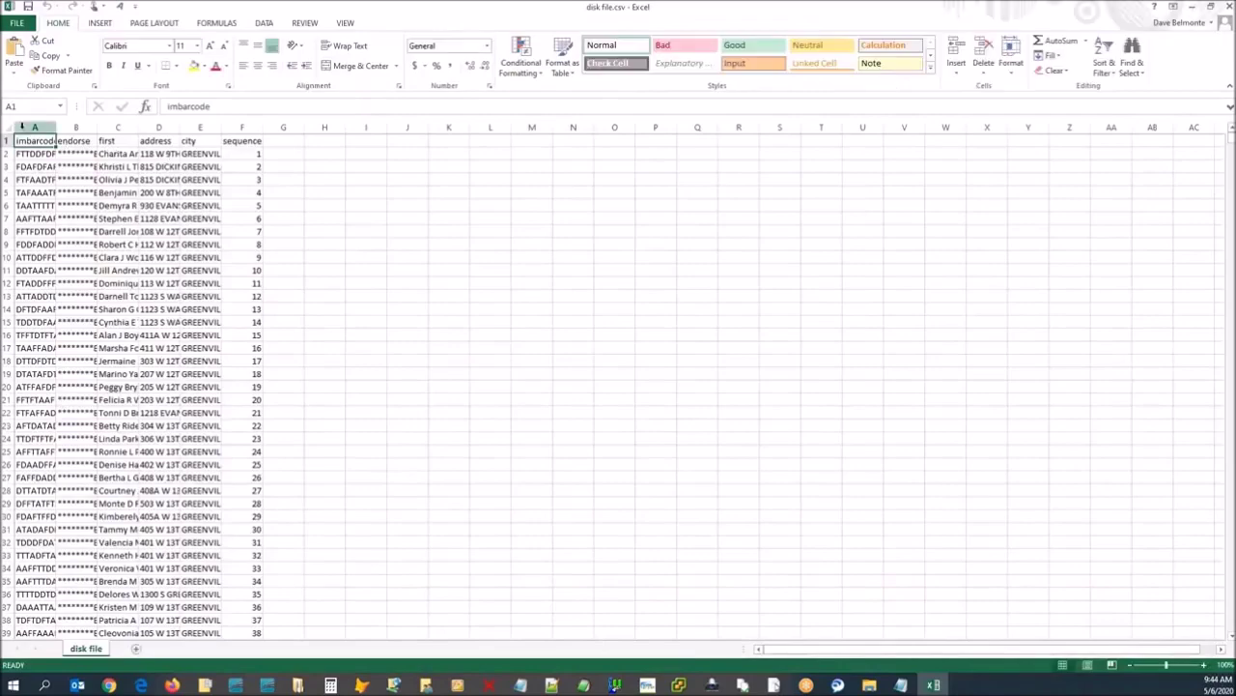
Fit all column widths of disk file.csv to their contents in Excel.
{"action": "left_click", "coordinate": [7, 127]}
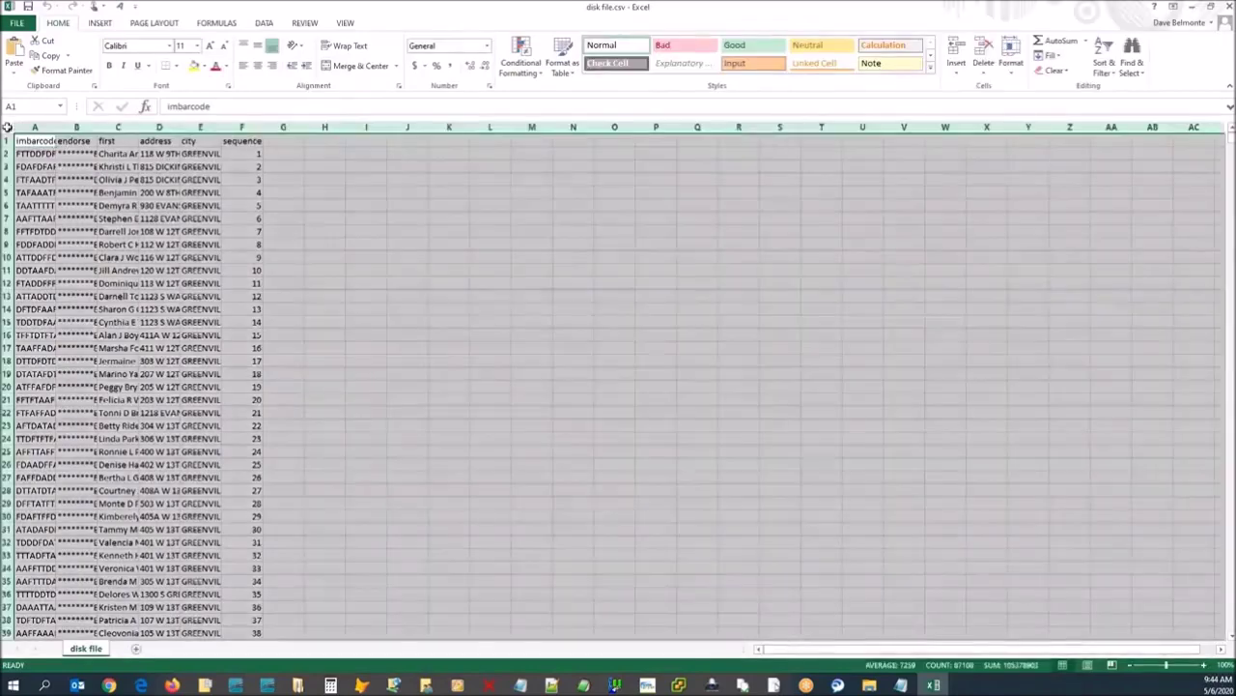
{"action": "double_click", "coordinate": [64, 126]}
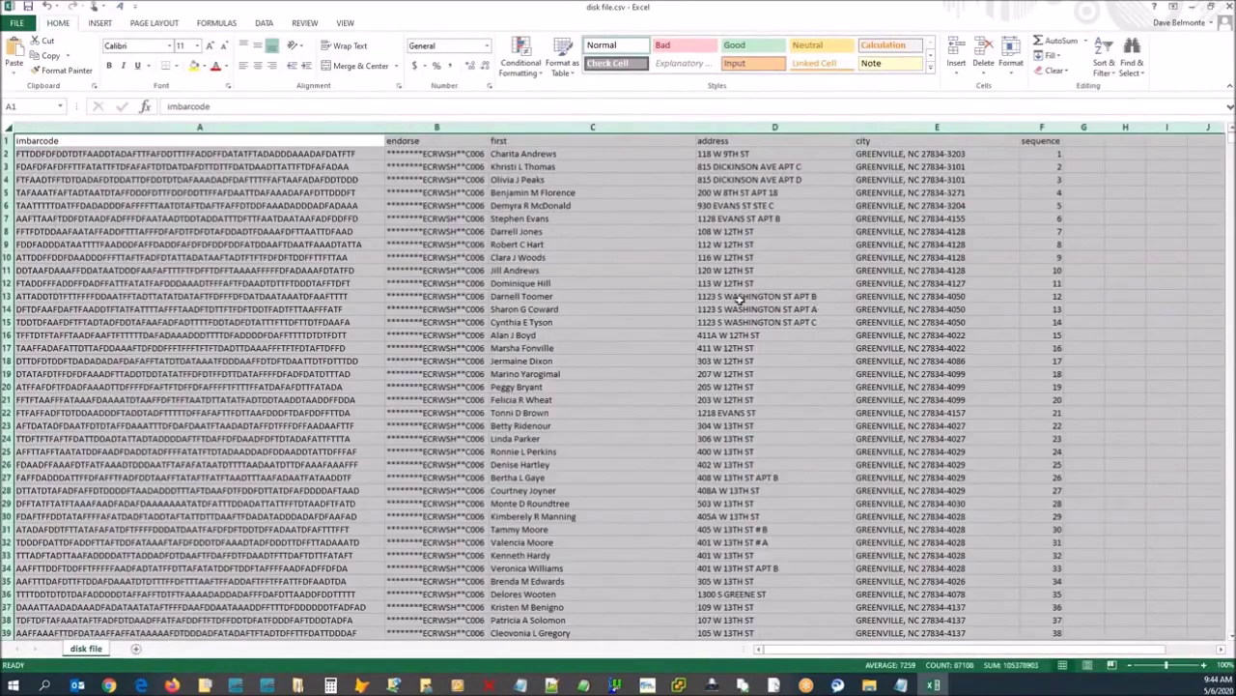
{"action": "left_click", "coordinate": [476, 401]}
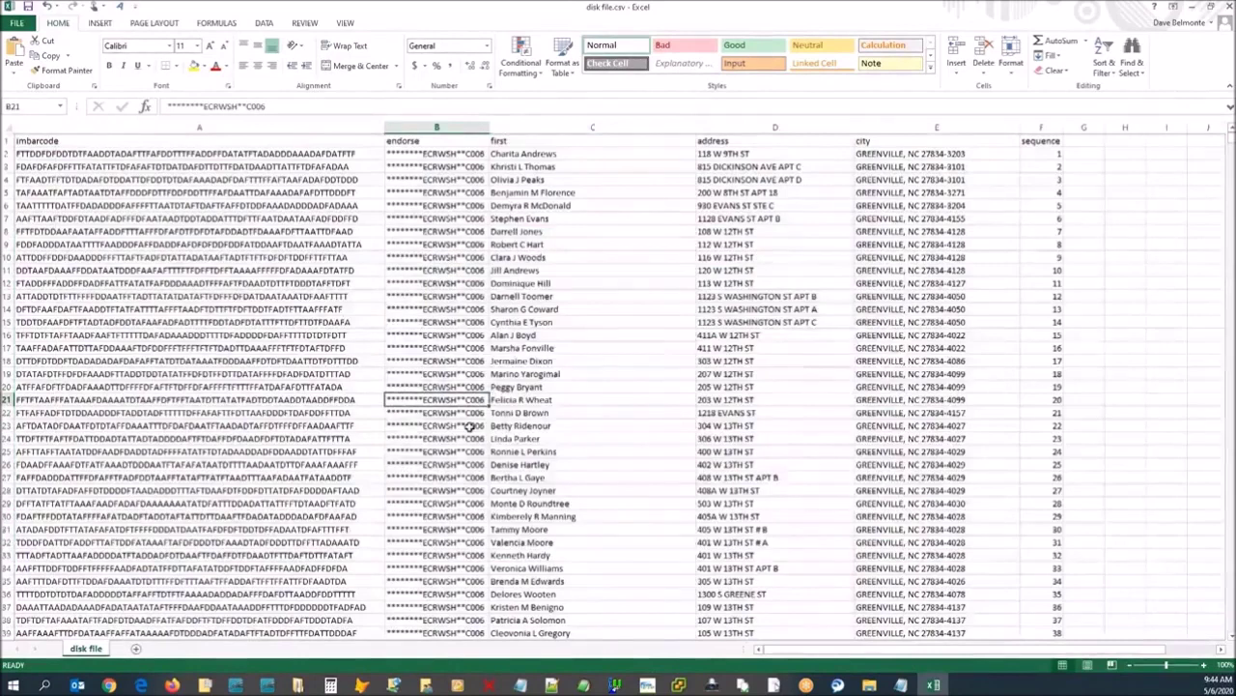
Format the imbarcode column in the USPS4CB font at size 16 and narrow the column to the barcodes' width.
{"action": "left_click", "coordinate": [133, 129]}
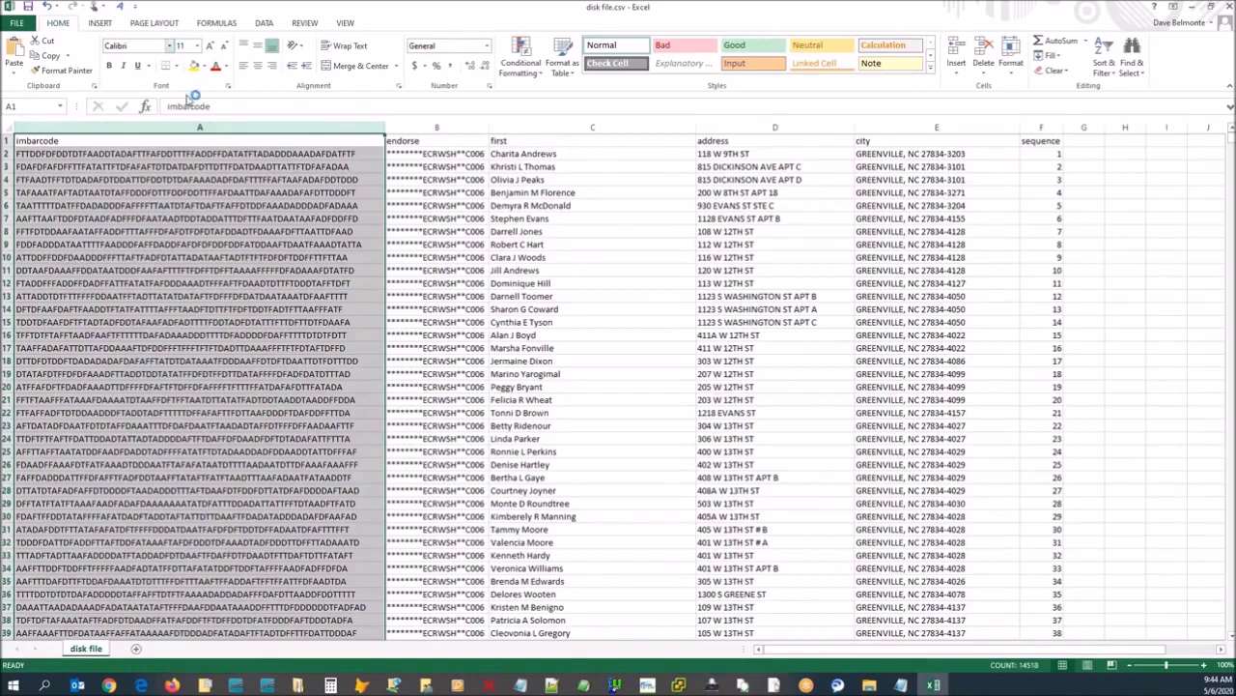
{"action": "left_click", "coordinate": [169, 46]}
{"action": "left_click_drag", "start_coordinate": [281, 92], "coordinate": [287, 476]}
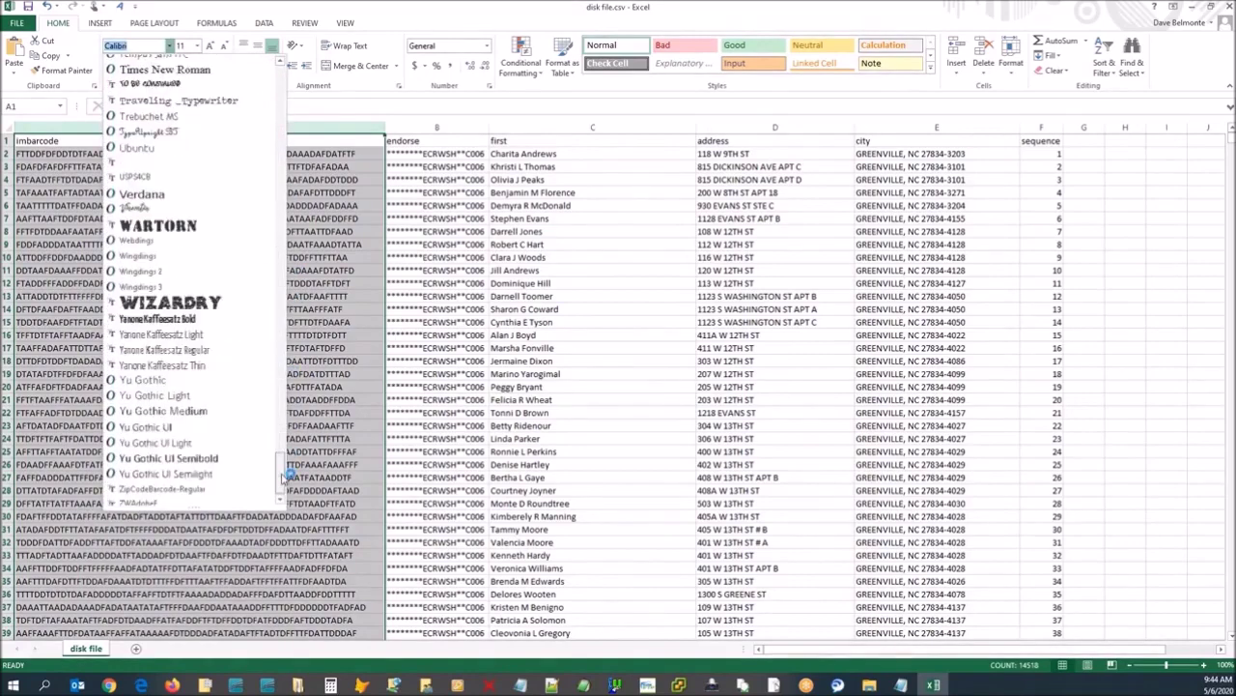
{"action": "left_click", "coordinate": [157, 177]}
{"action": "left_click", "coordinate": [181, 46]}
{"action": "type", "text": "16"}
{"action": "key", "text": "Return"}
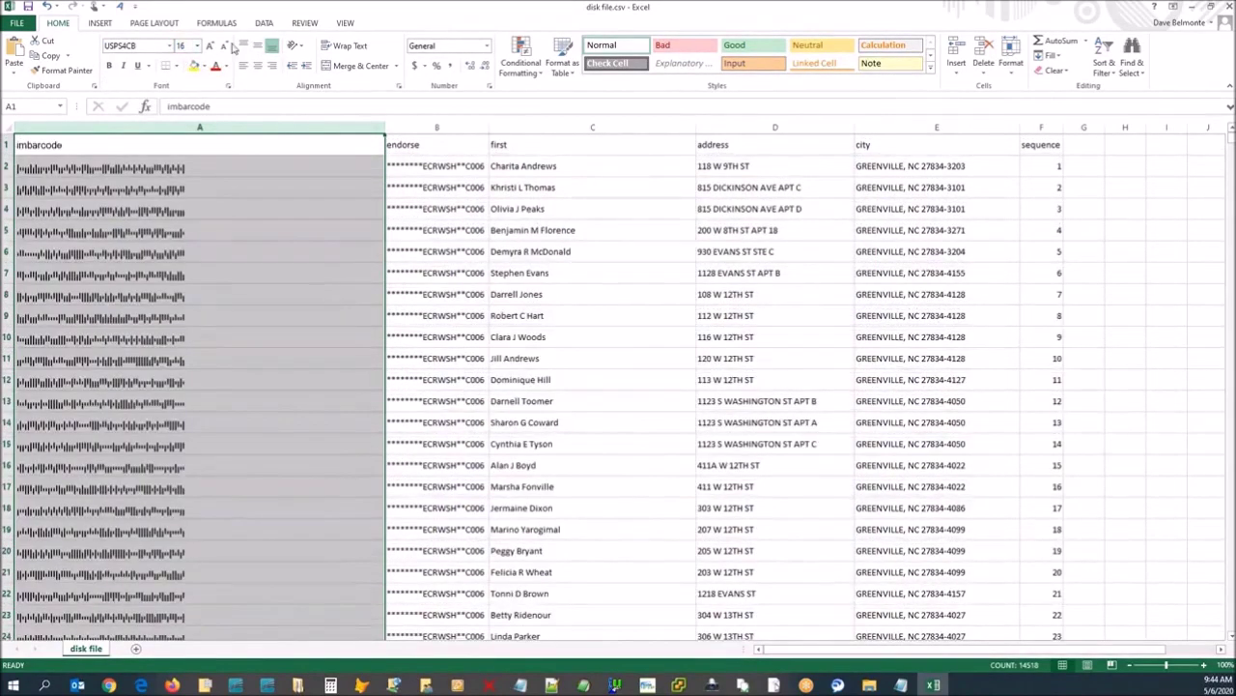
{"action": "left_click_drag", "start_coordinate": [384, 127], "coordinate": [191, 129]}
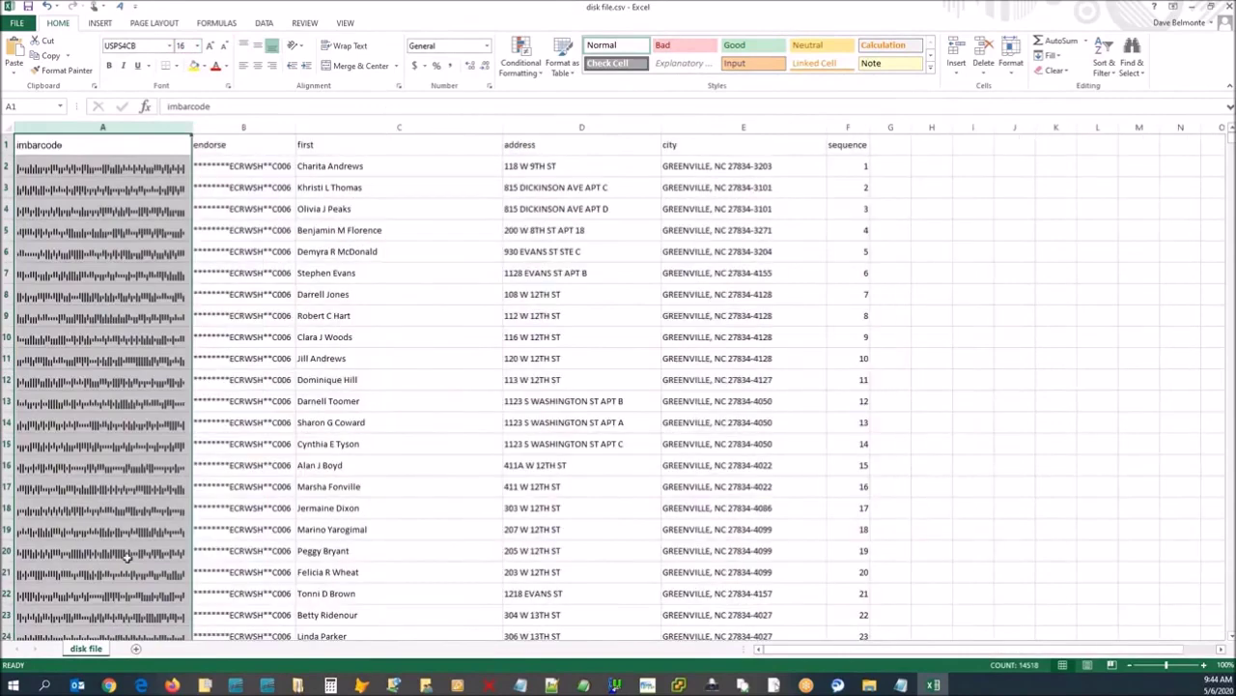
{"action": "left_click", "coordinate": [134, 191]}
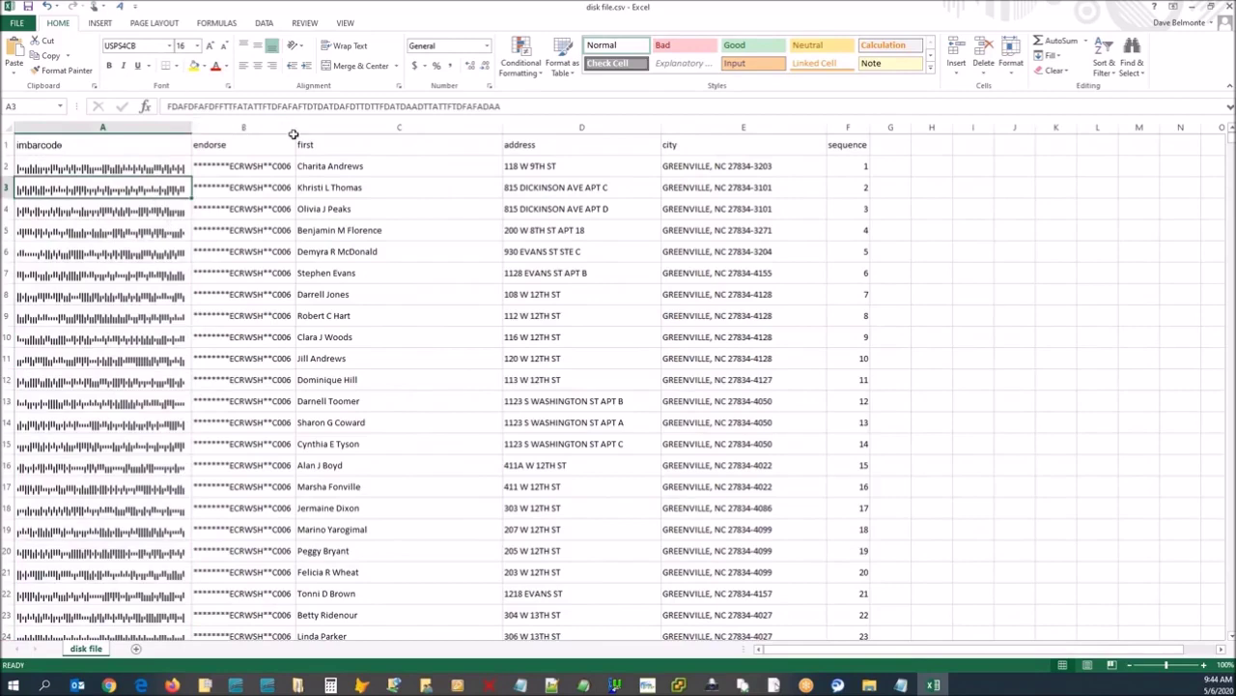
Widen the endorse column and review the first, address, city and sequence columns of disk file.csv.
{"action": "left_click_drag", "start_coordinate": [294, 131], "coordinate": [334, 131]}
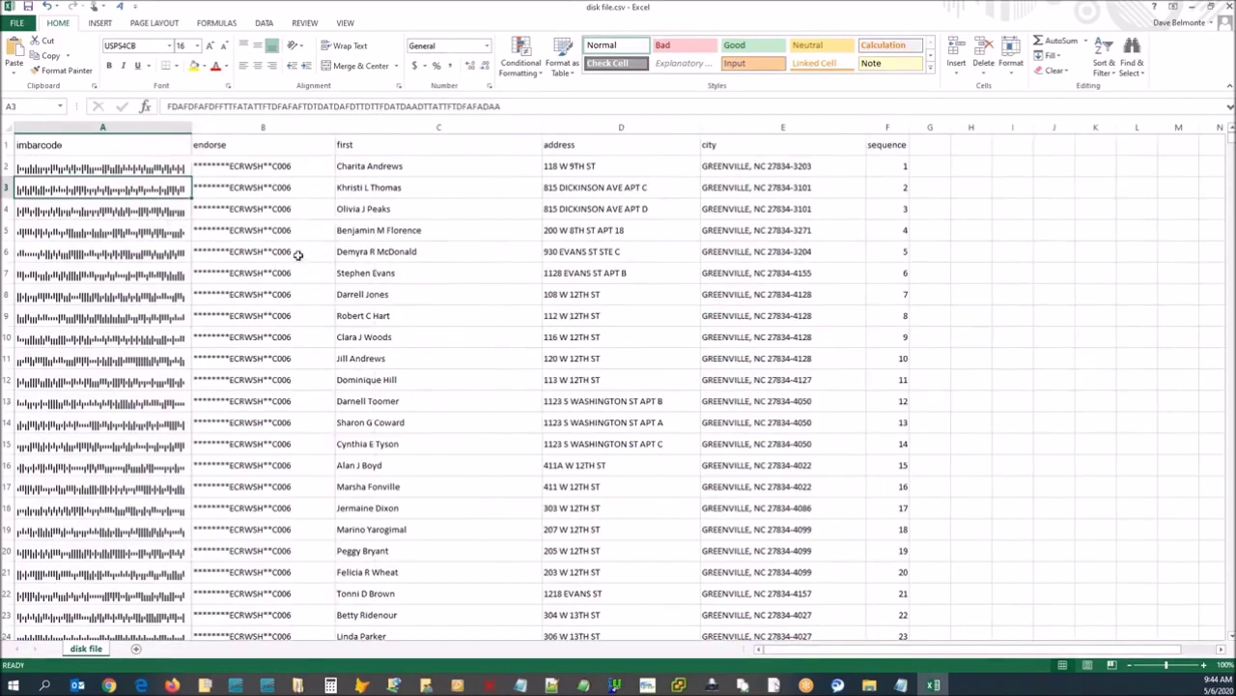
{"action": "left_click", "coordinate": [405, 130]}
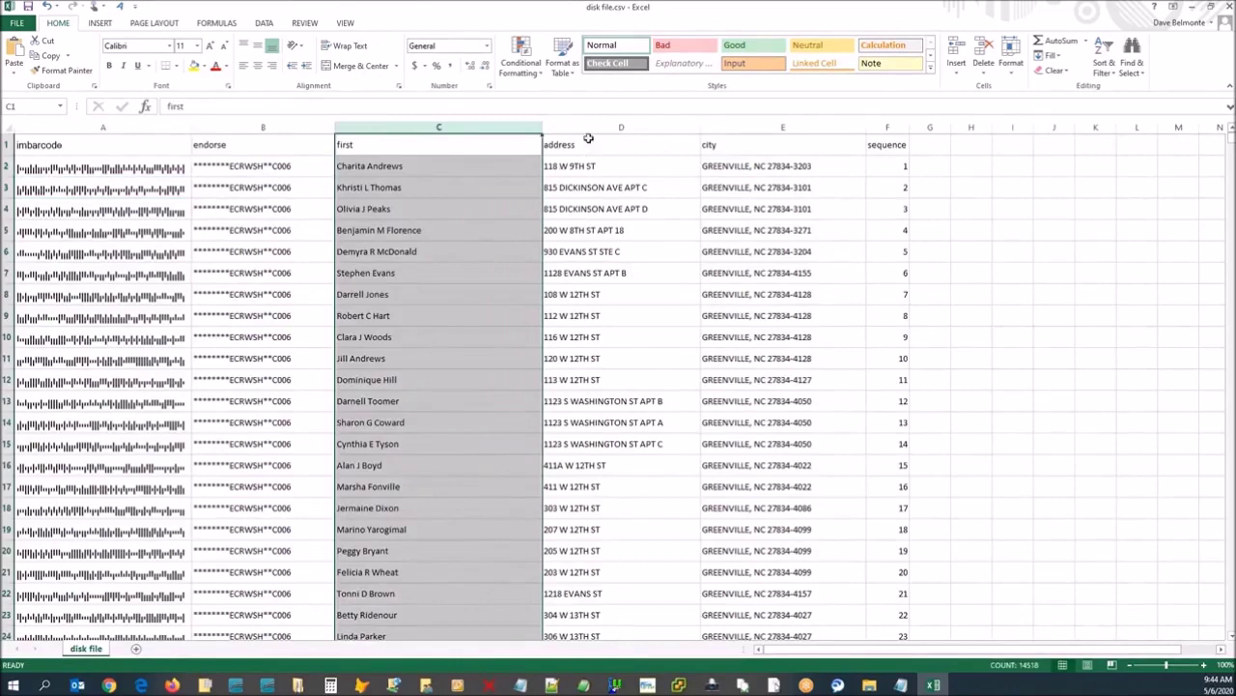
{"action": "left_click", "coordinate": [587, 135]}
{"action": "left_click", "coordinate": [767, 130]}
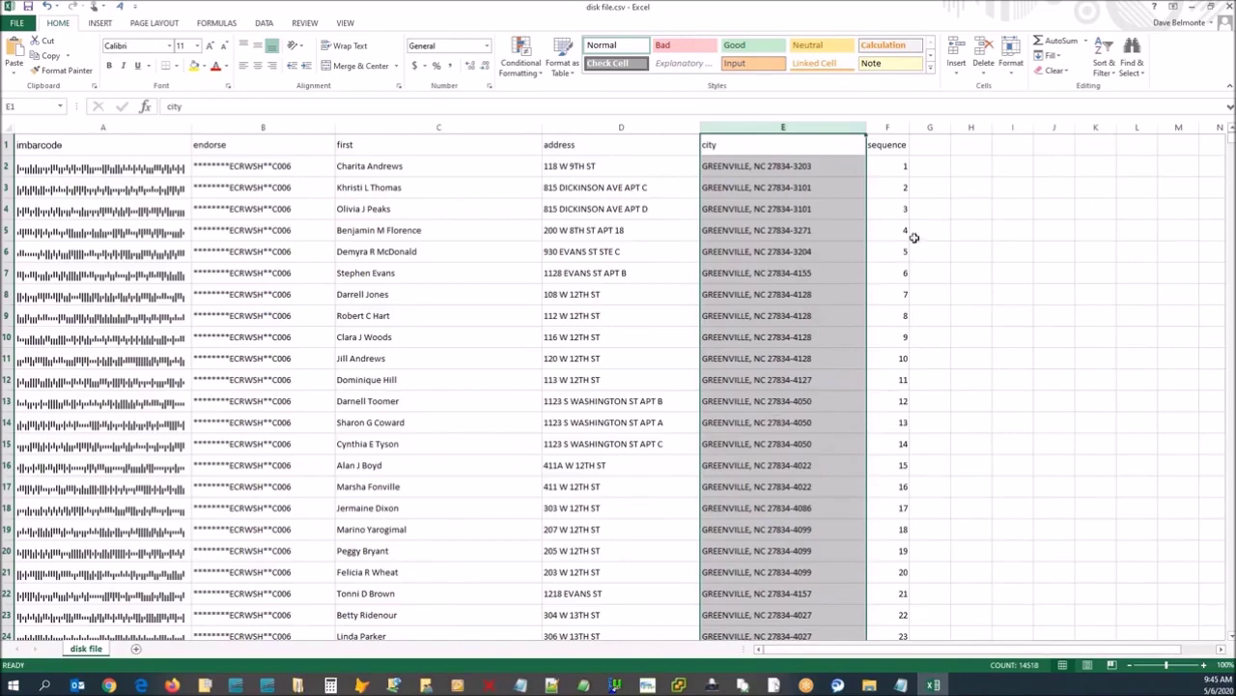
{"action": "left_click", "coordinate": [887, 127]}
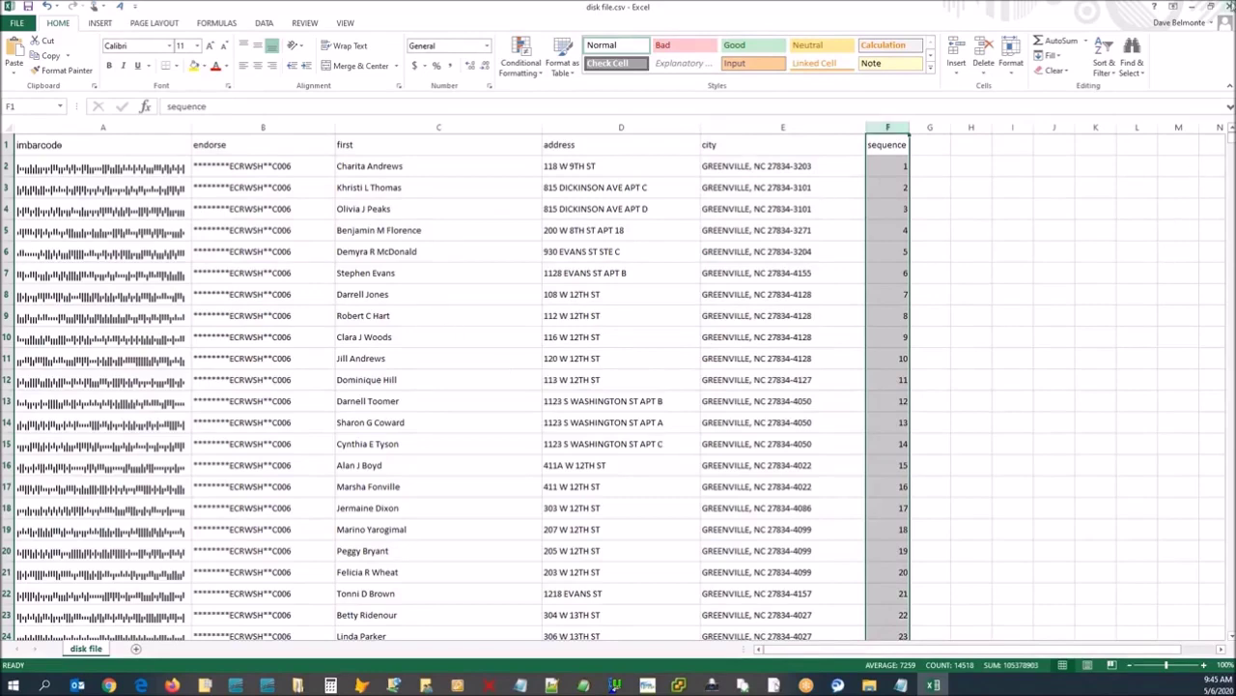
Close disk file.csv, the open export, print and presort windows, and the Sample_all_in_one database.
{"action": "left_click", "coordinate": [1227, 8]}
{"action": "left_click", "coordinate": [618, 355]}
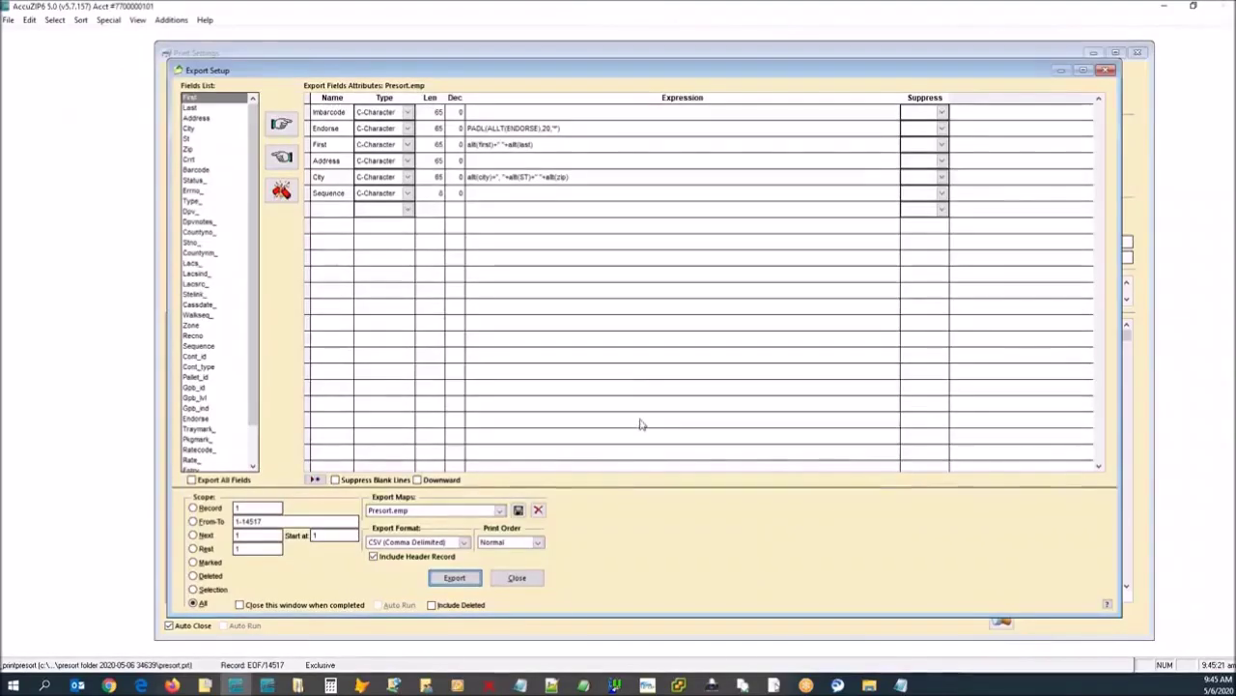
{"action": "left_click", "coordinate": [1110, 71]}
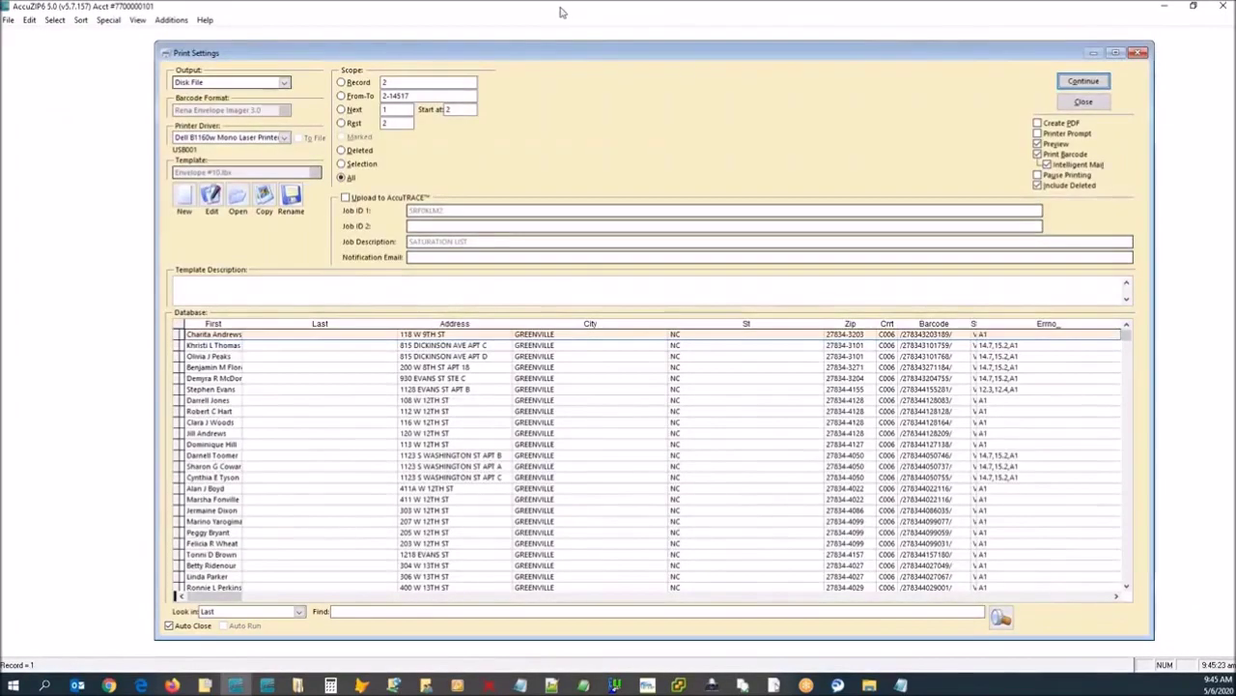
{"action": "left_click_drag", "start_coordinate": [565, 52], "coordinate": [541, 54]}
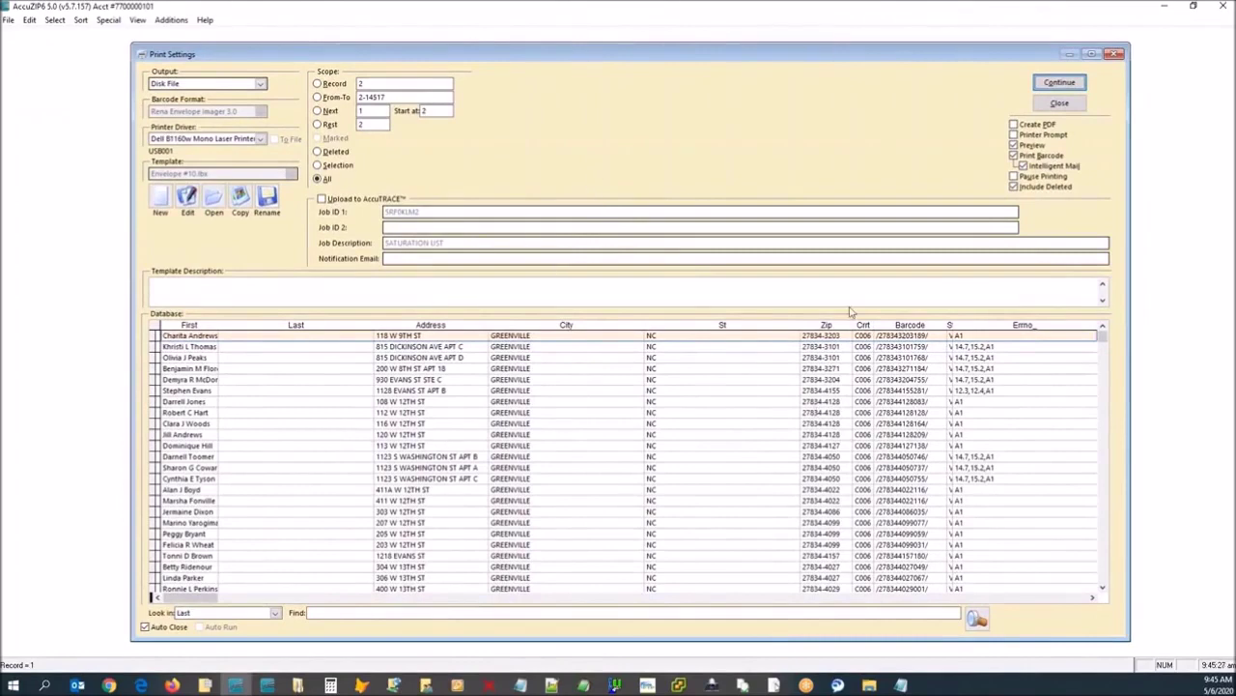
{"action": "left_click", "coordinate": [1053, 109]}
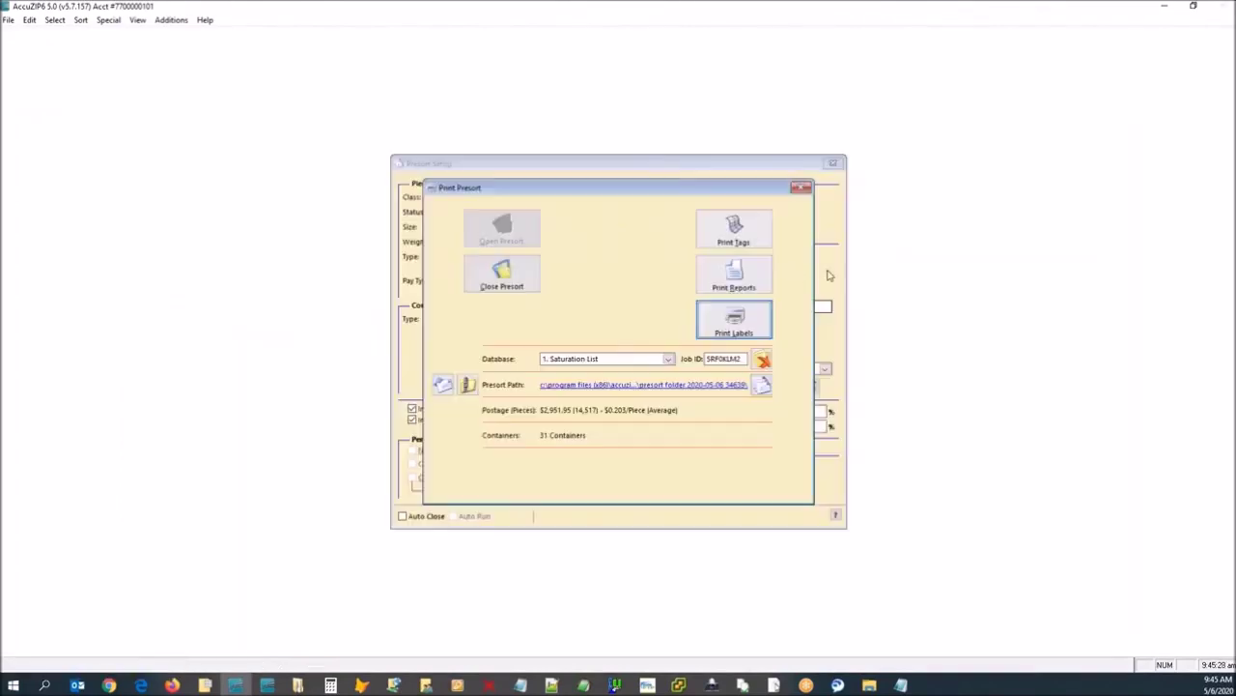
{"action": "left_click", "coordinate": [809, 187]}
{"action": "left_click", "coordinate": [834, 164]}
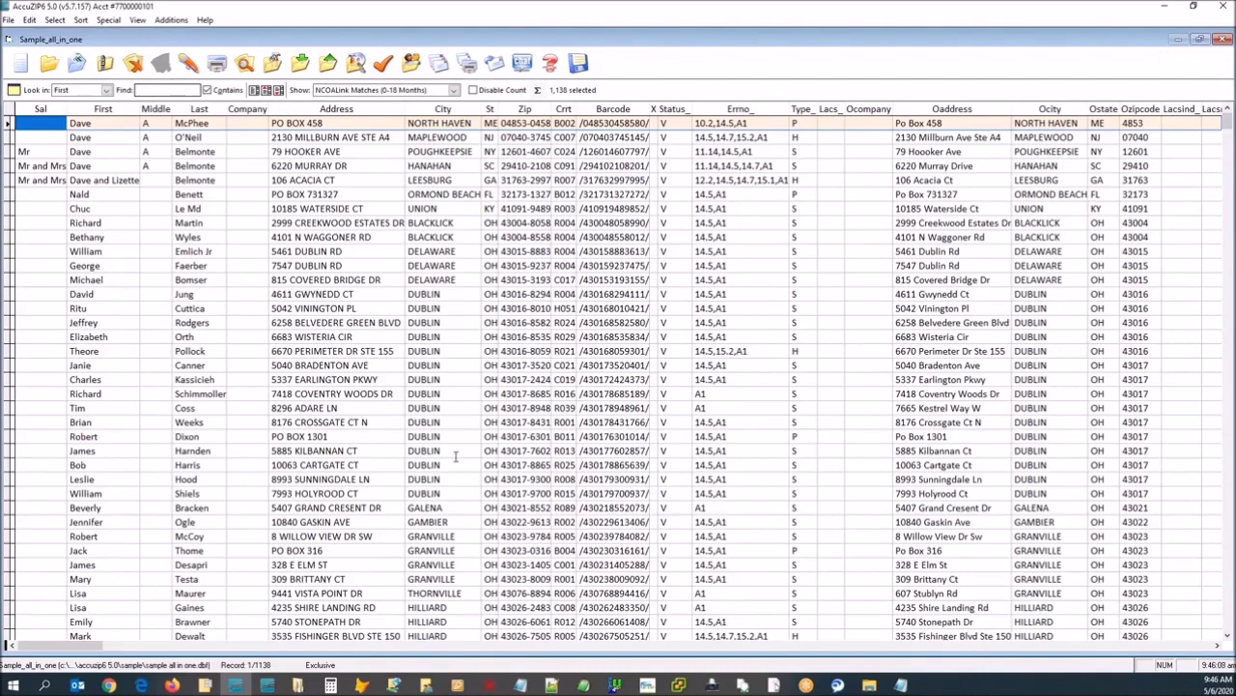
{"action": "left_click", "coordinate": [1223, 39]}
{"action": "left_click", "coordinate": [1222, 40]}
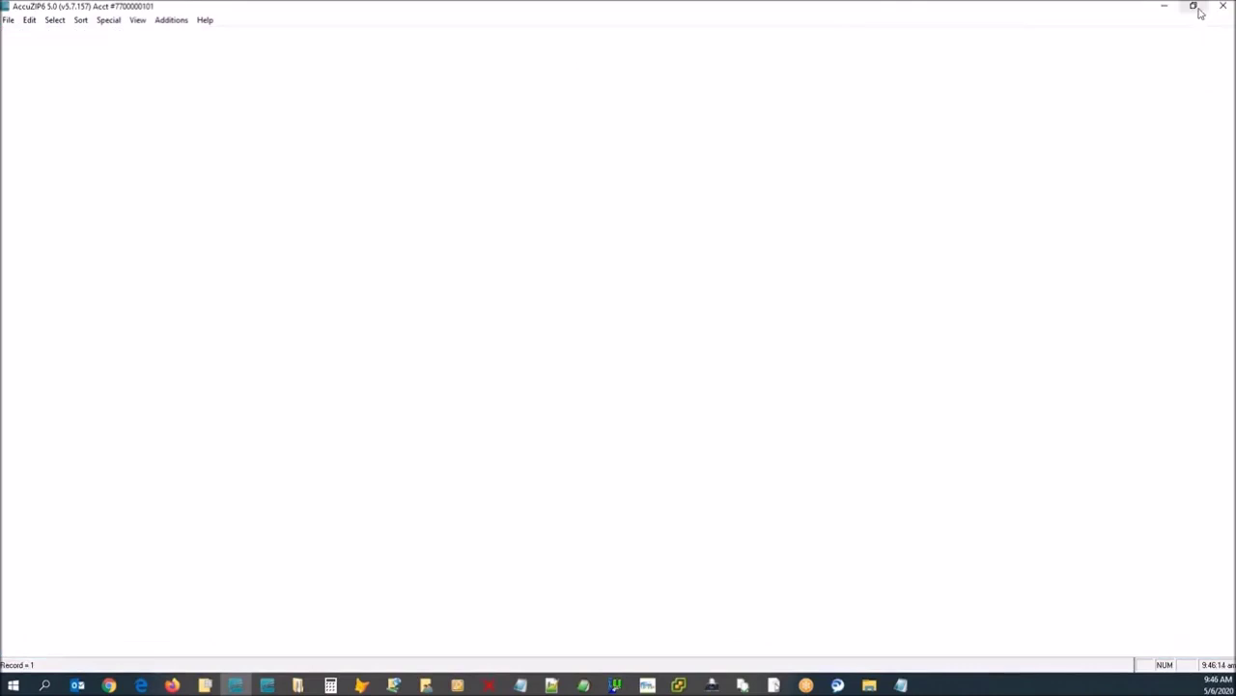
Shrink the AccuZIP6 window to sit beside the IN and OUT folders and open the script list.
{"action": "left_click", "coordinate": [1193, 5]}
{"action": "left_click_drag", "start_coordinate": [926, 46], "coordinate": [922, 50]}
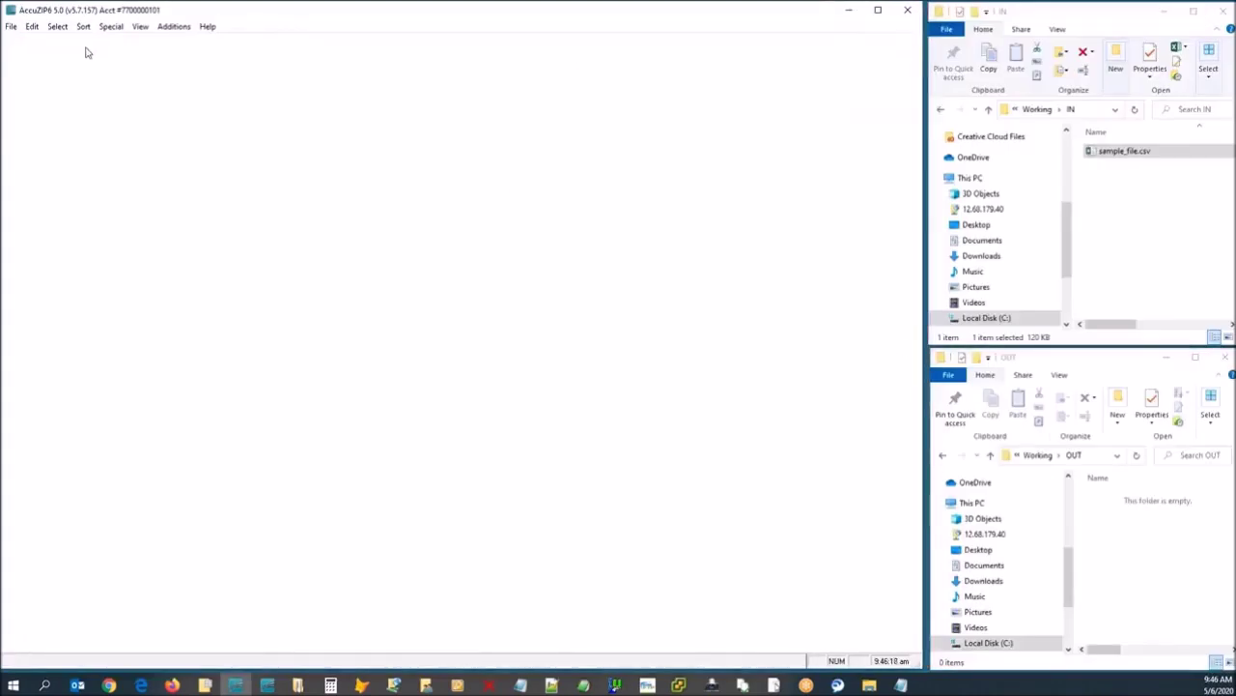
{"action": "left_click", "coordinate": [106, 26]}
{"action": "left_click", "coordinate": [121, 210]}
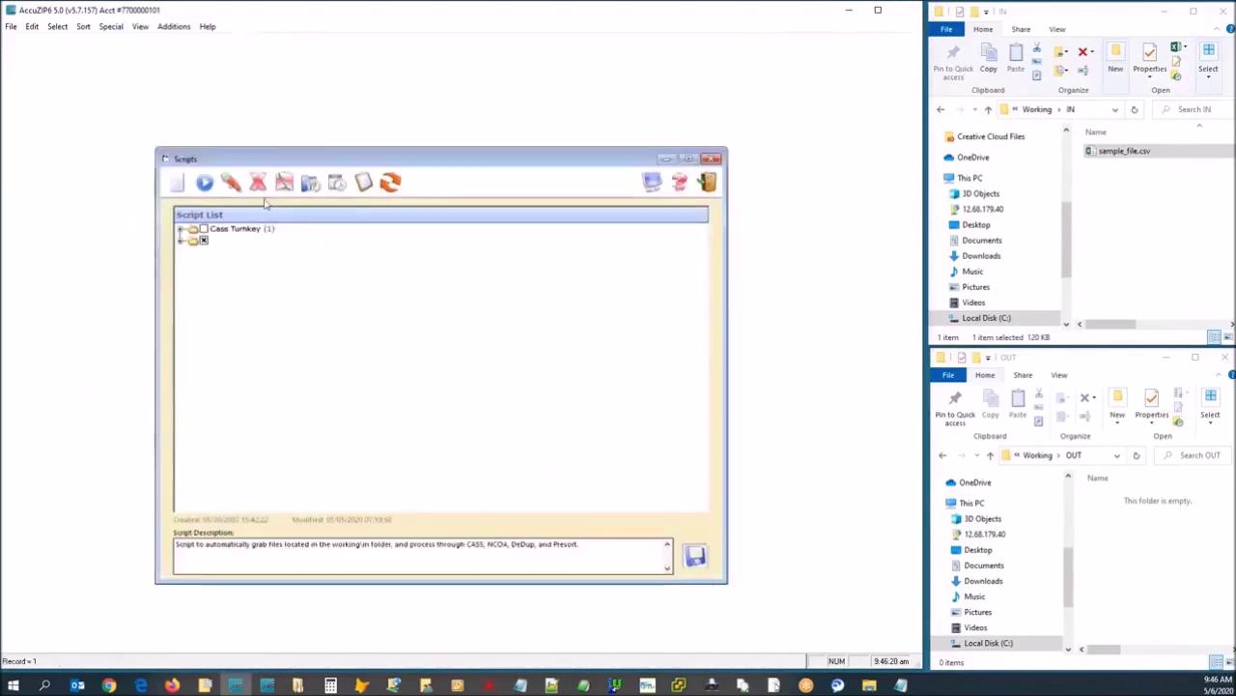
Open Script Presort in the script editor and move the editor clear of the script list.
{"action": "left_click", "coordinate": [248, 241]}
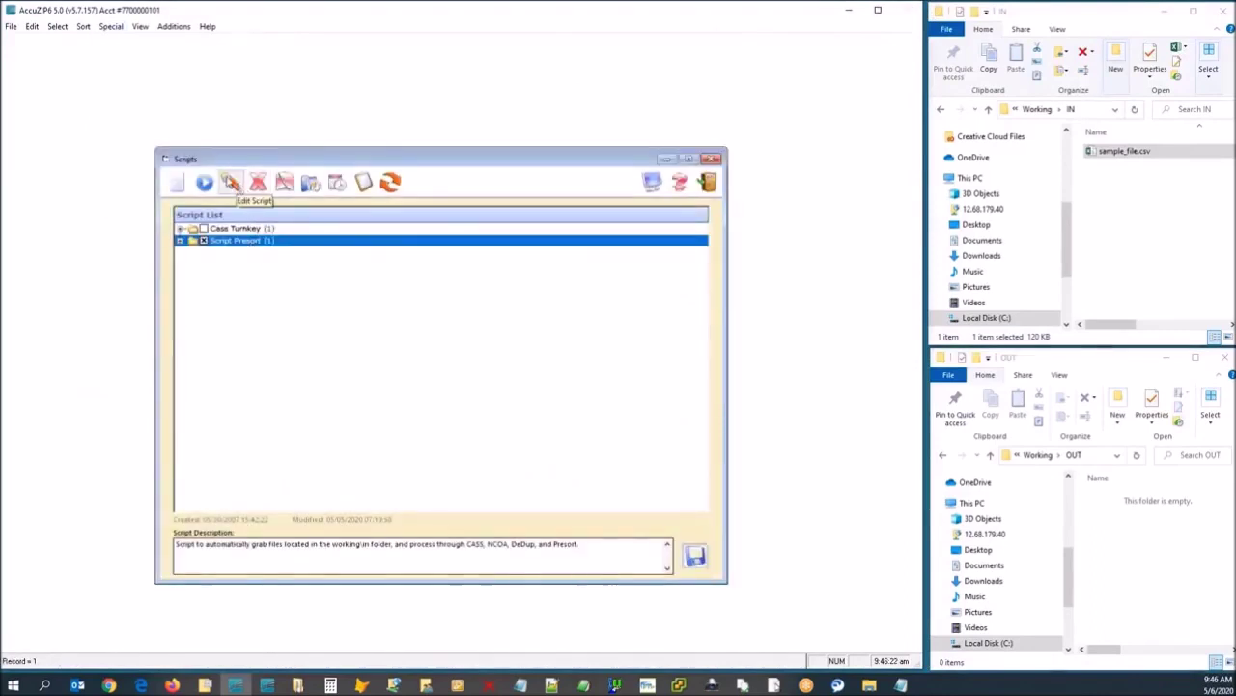
{"action": "left_click", "coordinate": [11, 26]}
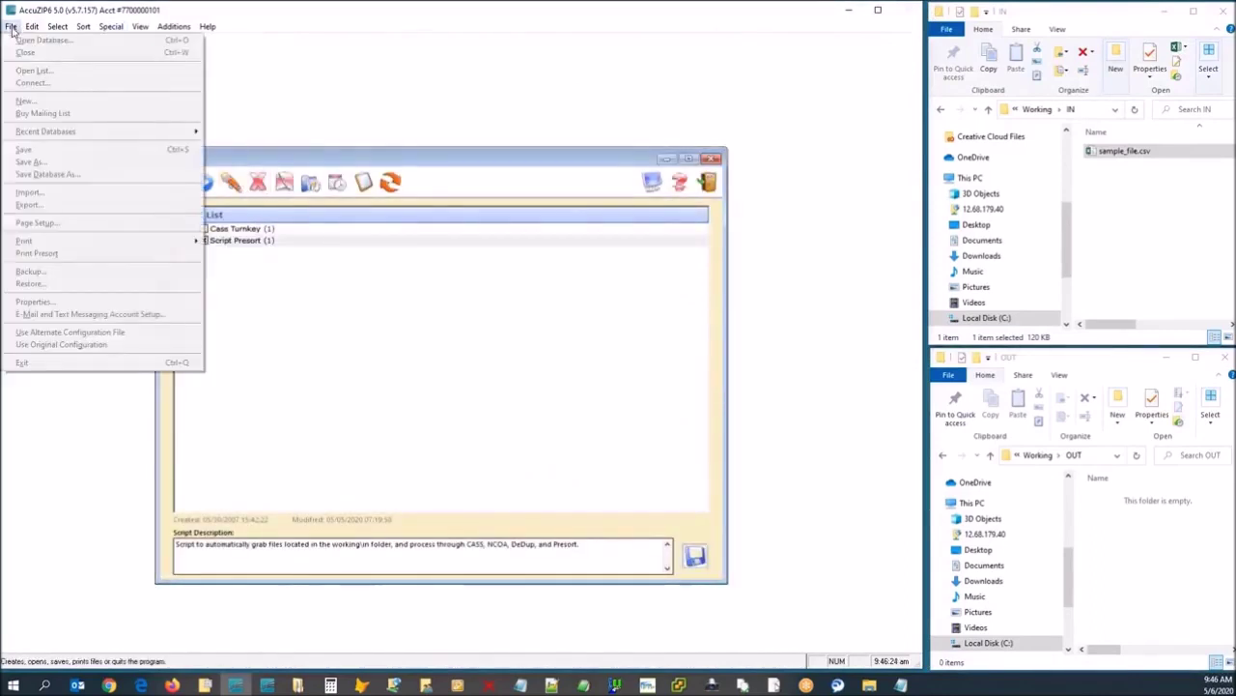
{"action": "left_click", "coordinate": [111, 29]}
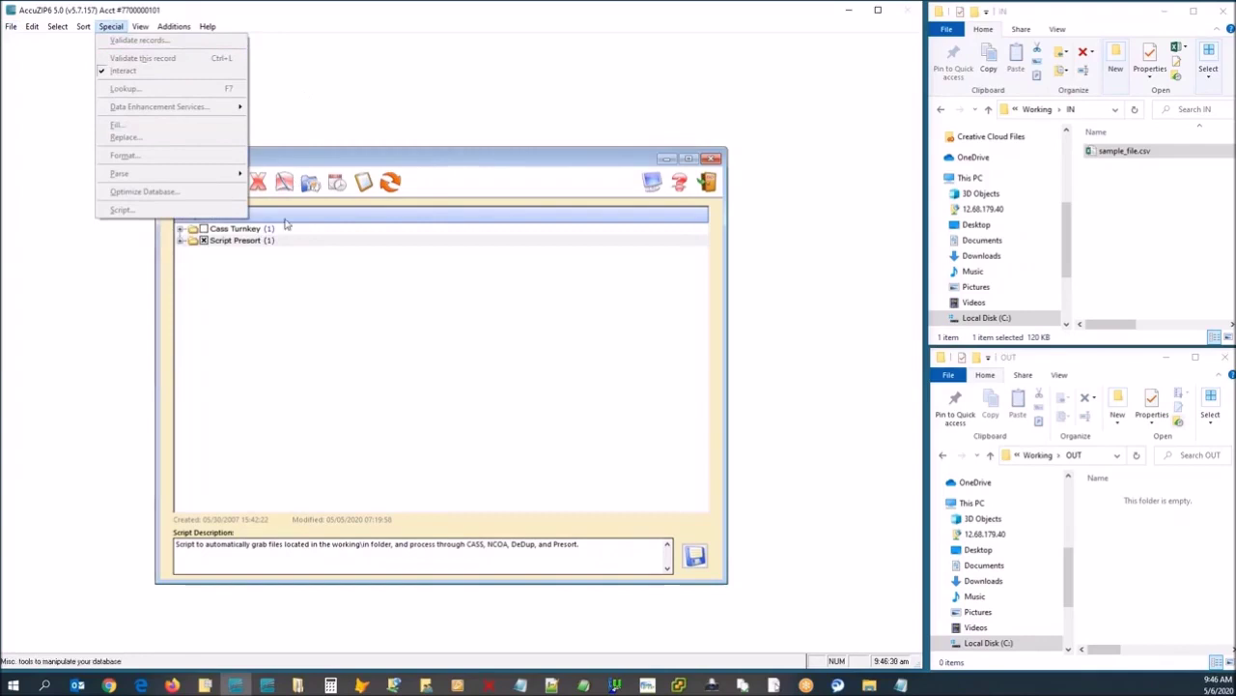
{"action": "left_click", "coordinate": [241, 239]}
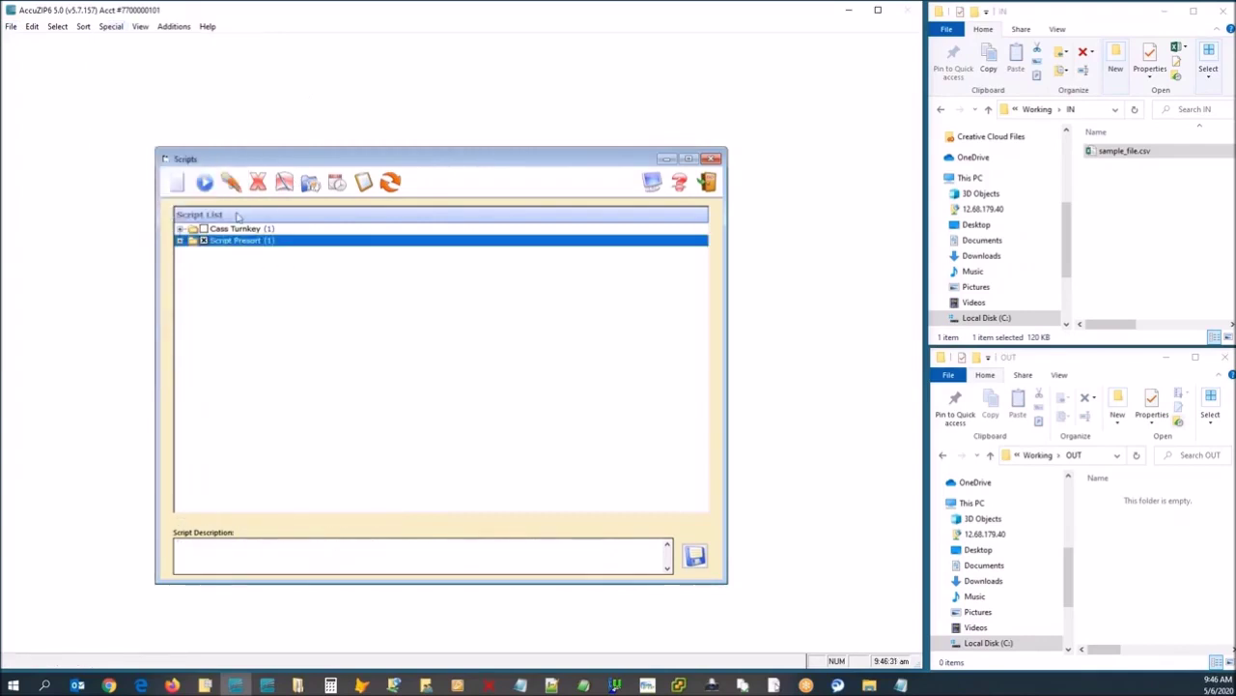
{"action": "left_click", "coordinate": [231, 185]}
{"action": "left_click", "coordinate": [239, 242]}
{"action": "left_click", "coordinate": [233, 192]}
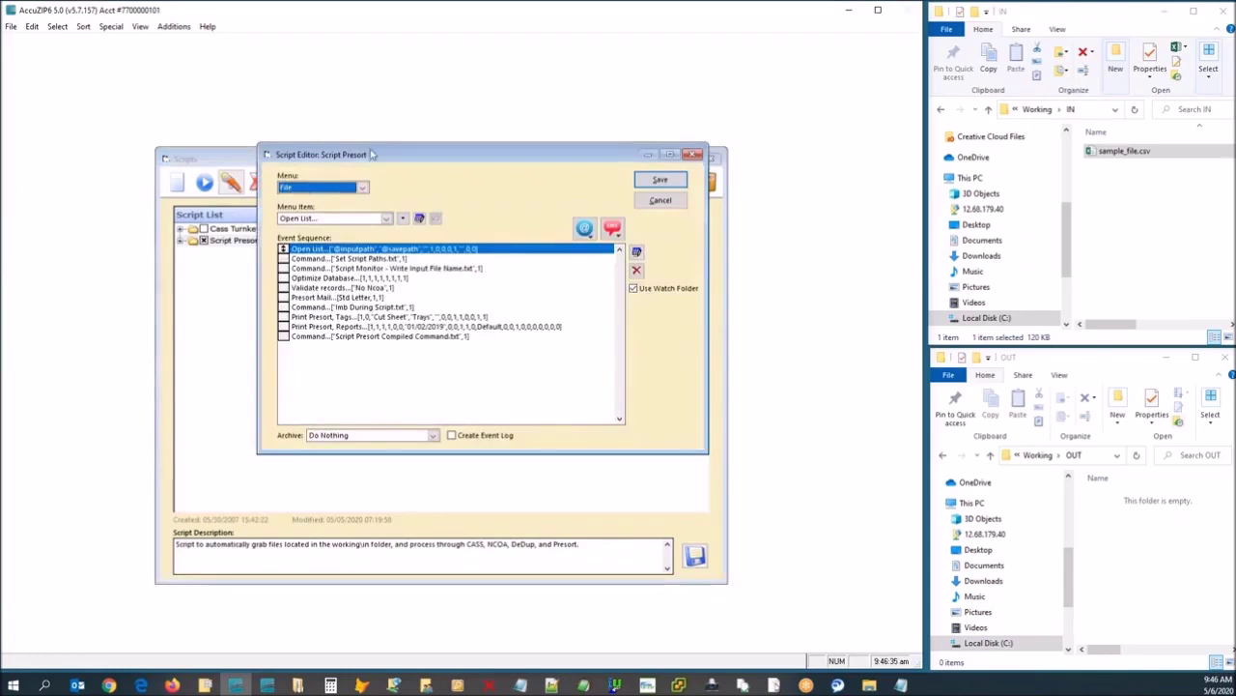
{"action": "left_click_drag", "start_coordinate": [367, 159], "coordinate": [193, 76]}
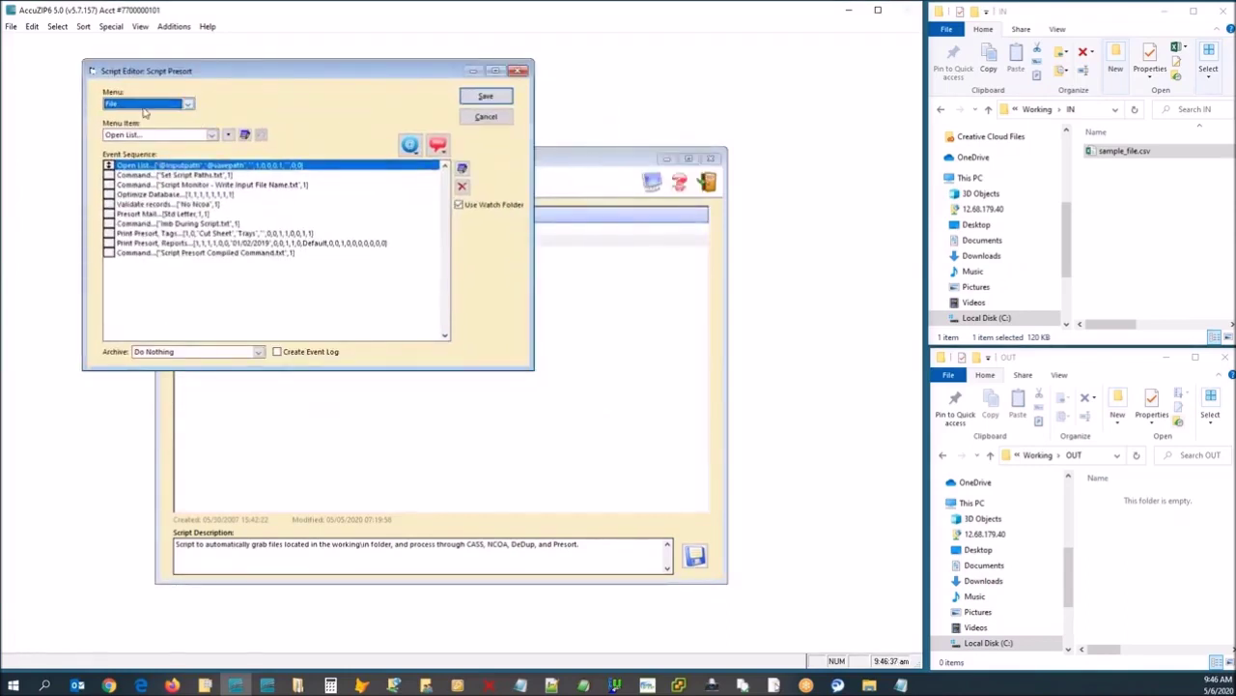
Add an Open List event with Saturation List.DBF as input and Auto enabled to the script, and delete it again.
{"action": "left_click", "coordinate": [111, 104]}
{"action": "left_click", "coordinate": [124, 121]}
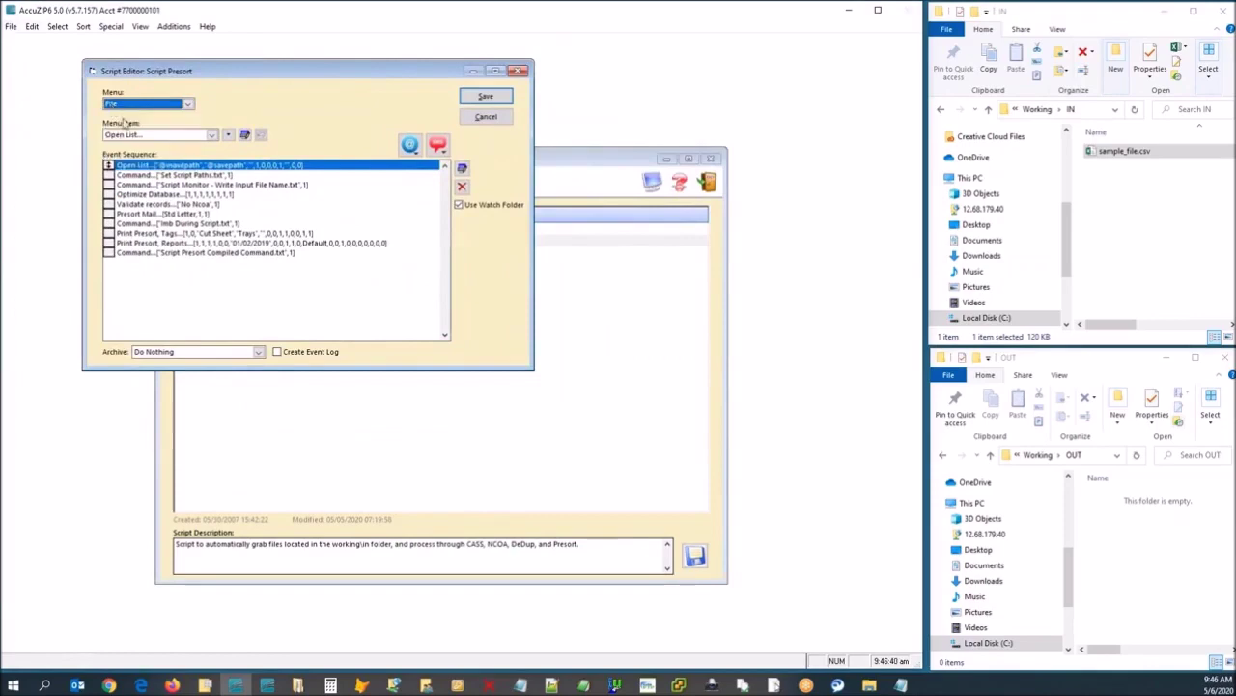
{"action": "left_click", "coordinate": [245, 135]}
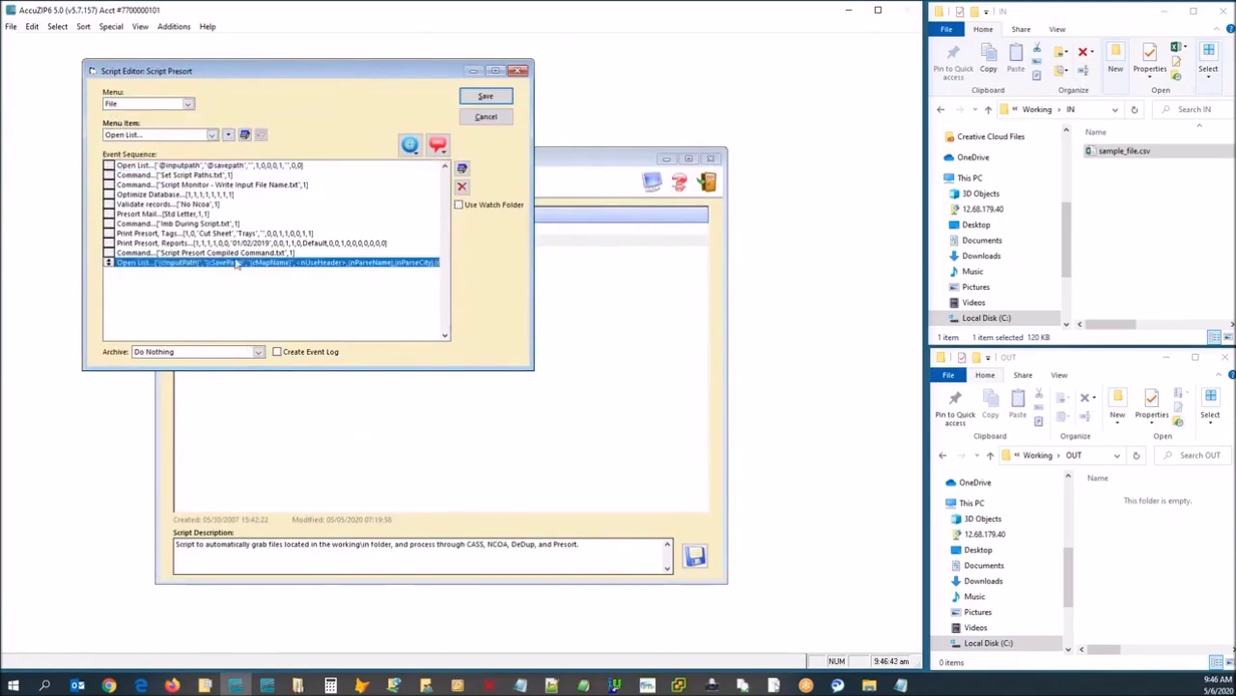
{"action": "double_click", "coordinate": [236, 266]}
{"action": "left_click", "coordinate": [296, 256]}
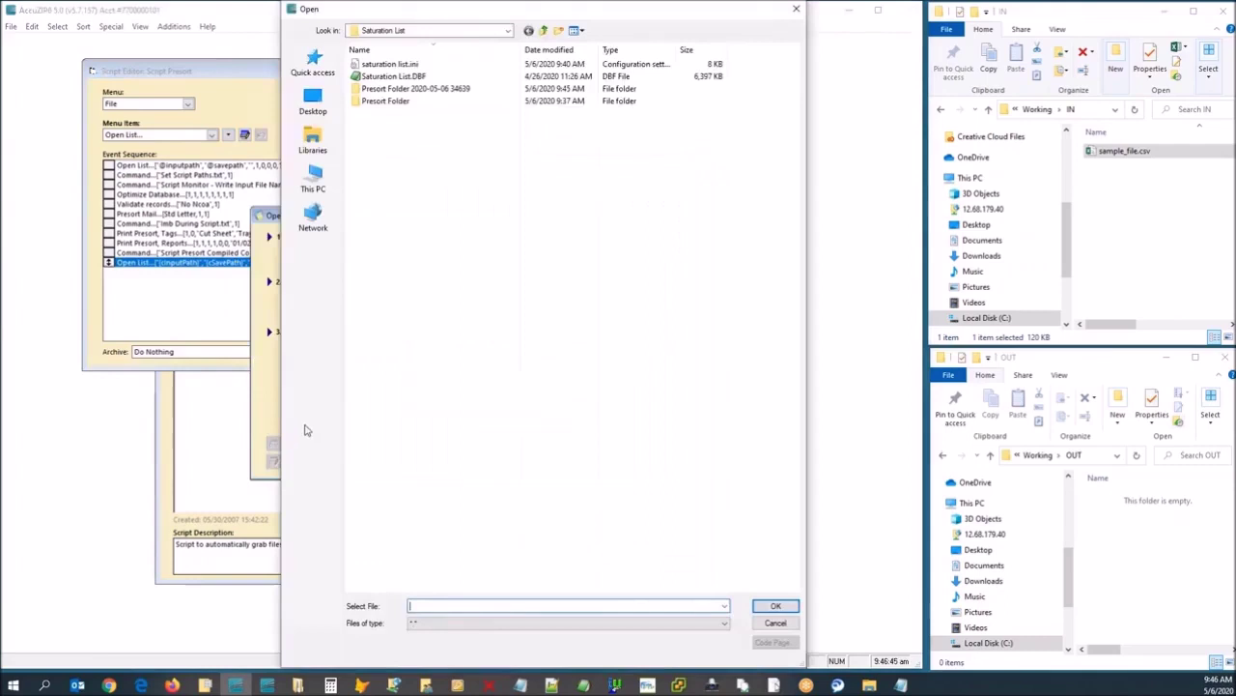
{"action": "double_click", "coordinate": [392, 76]}
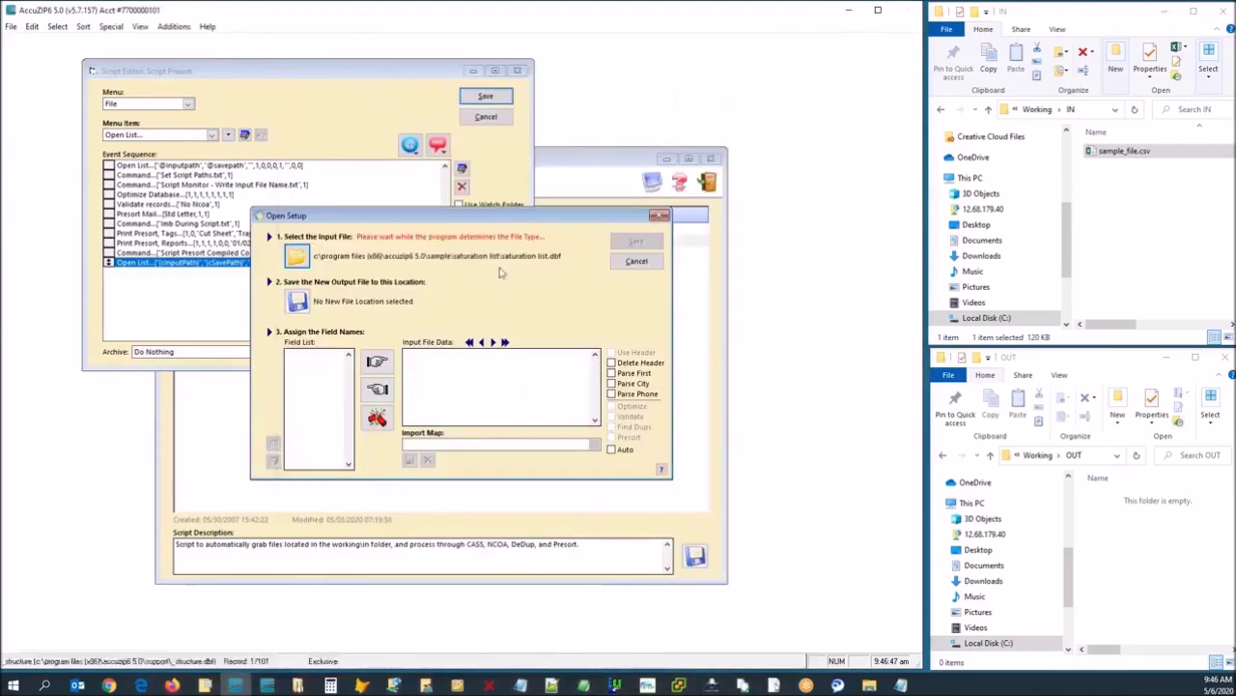
{"action": "left_click", "coordinate": [611, 450]}
{"action": "left_click", "coordinate": [613, 452]}
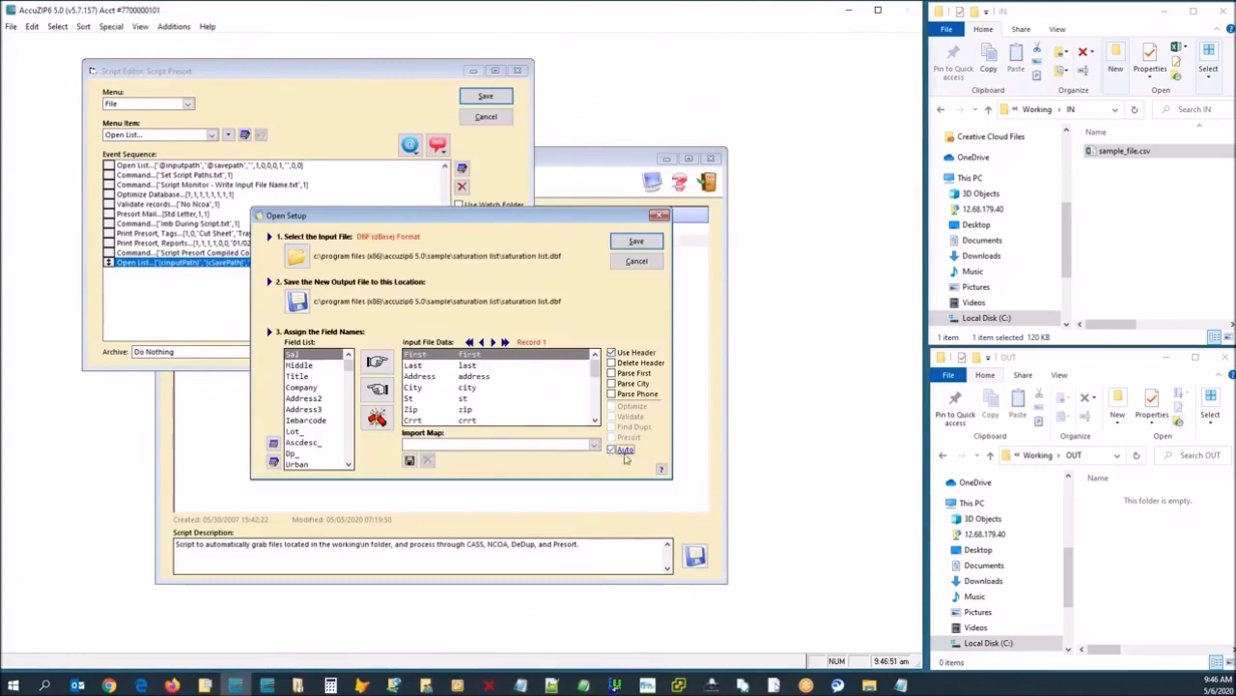
{"action": "left_click", "coordinate": [637, 241]}
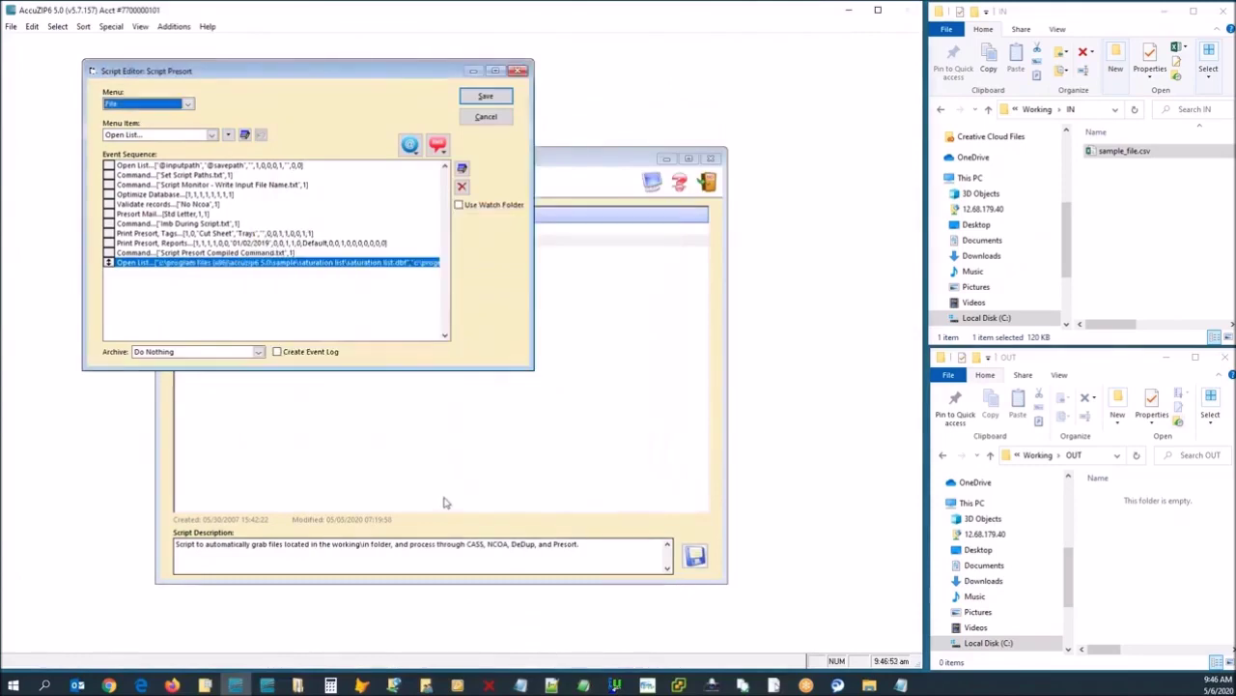
{"action": "left_click", "coordinate": [462, 186]}
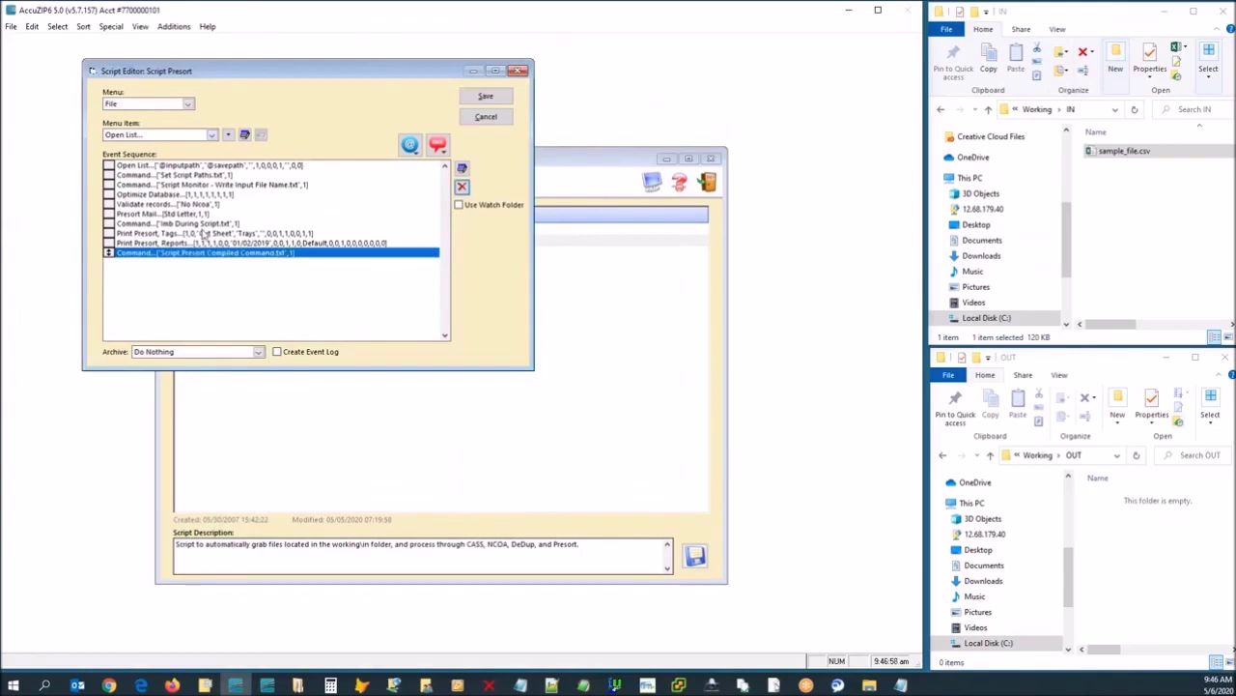
Save the script's Validate records event with the No Ncoa saved settings.
{"action": "double_click", "coordinate": [167, 204]}
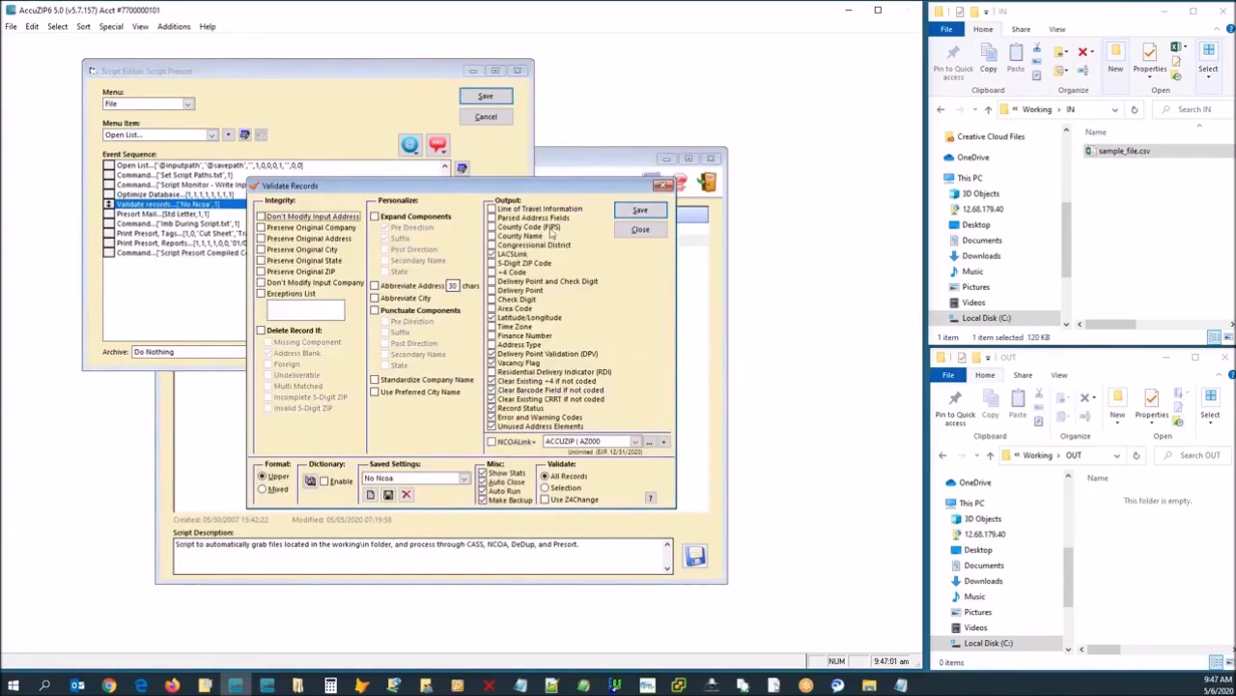
{"action": "left_click", "coordinate": [398, 483]}
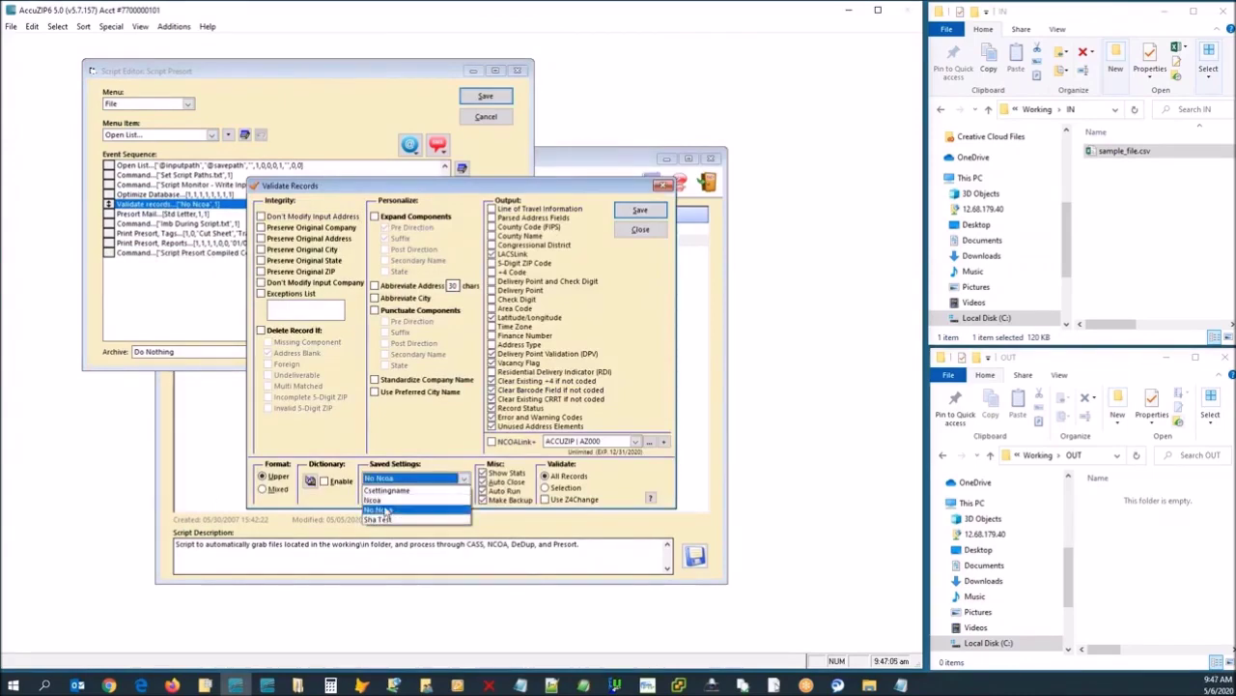
{"action": "left_click", "coordinate": [384, 509]}
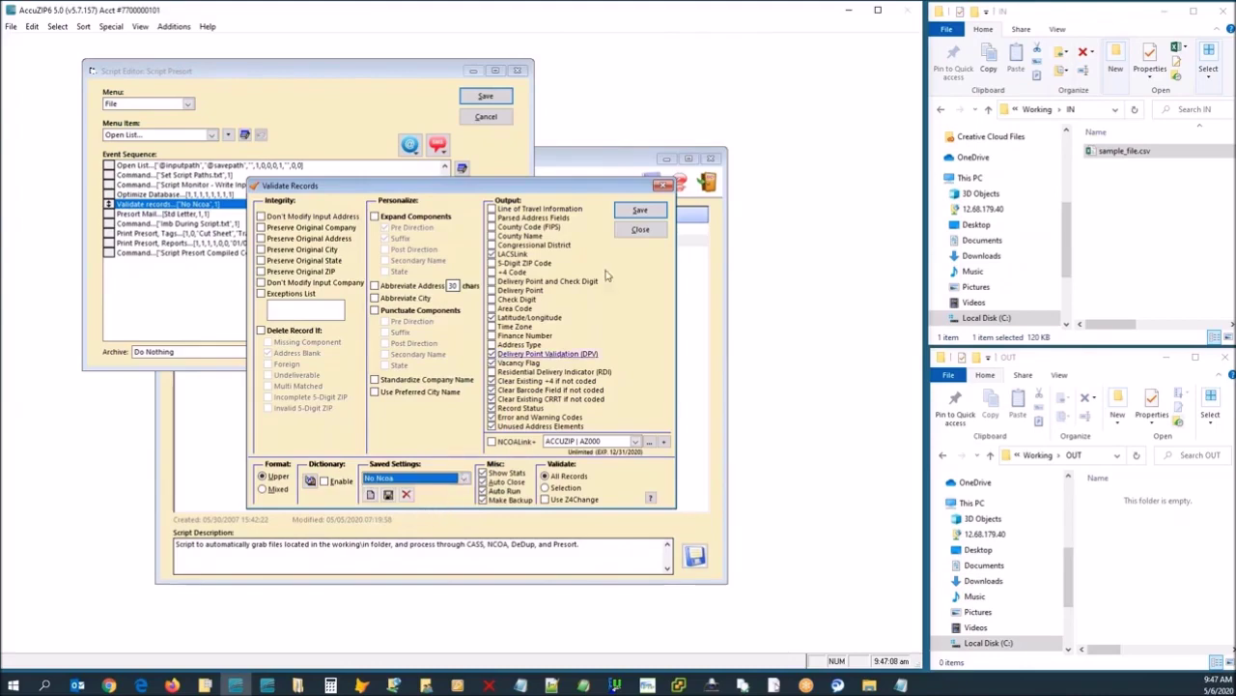
{"action": "left_click", "coordinate": [639, 211]}
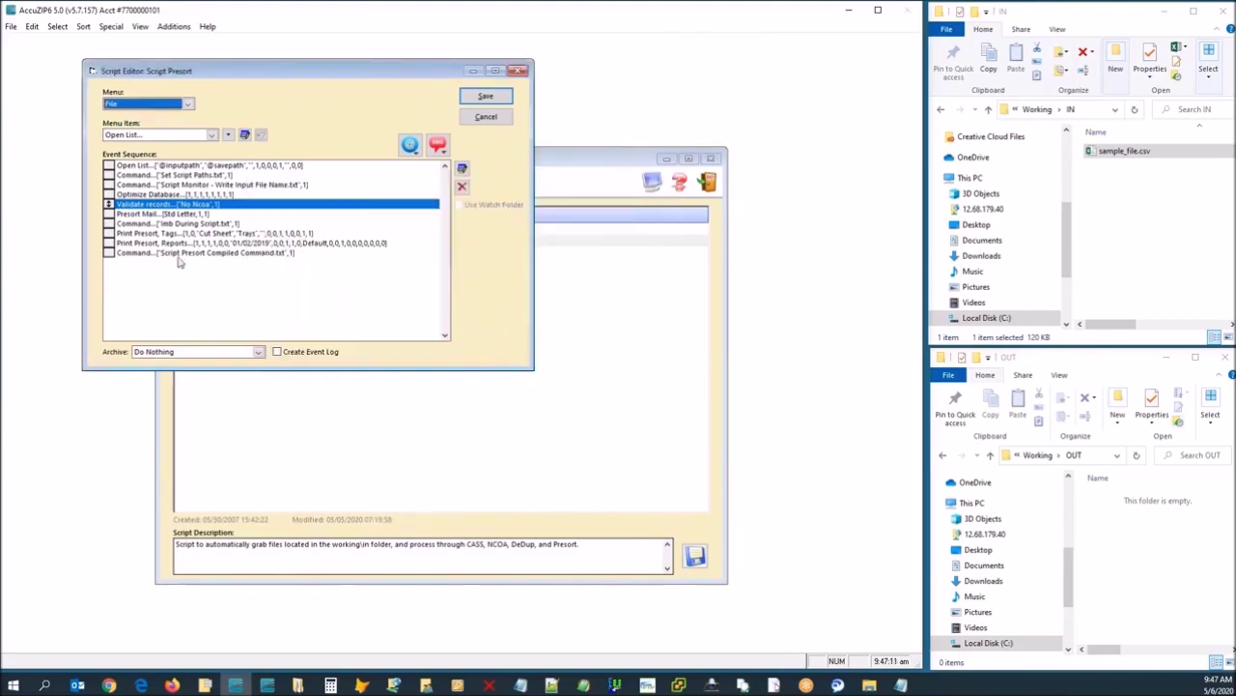
Set the script's Presort Mail event to the Std Flat saved settings and save the script.
{"action": "left_click", "coordinate": [159, 213]}
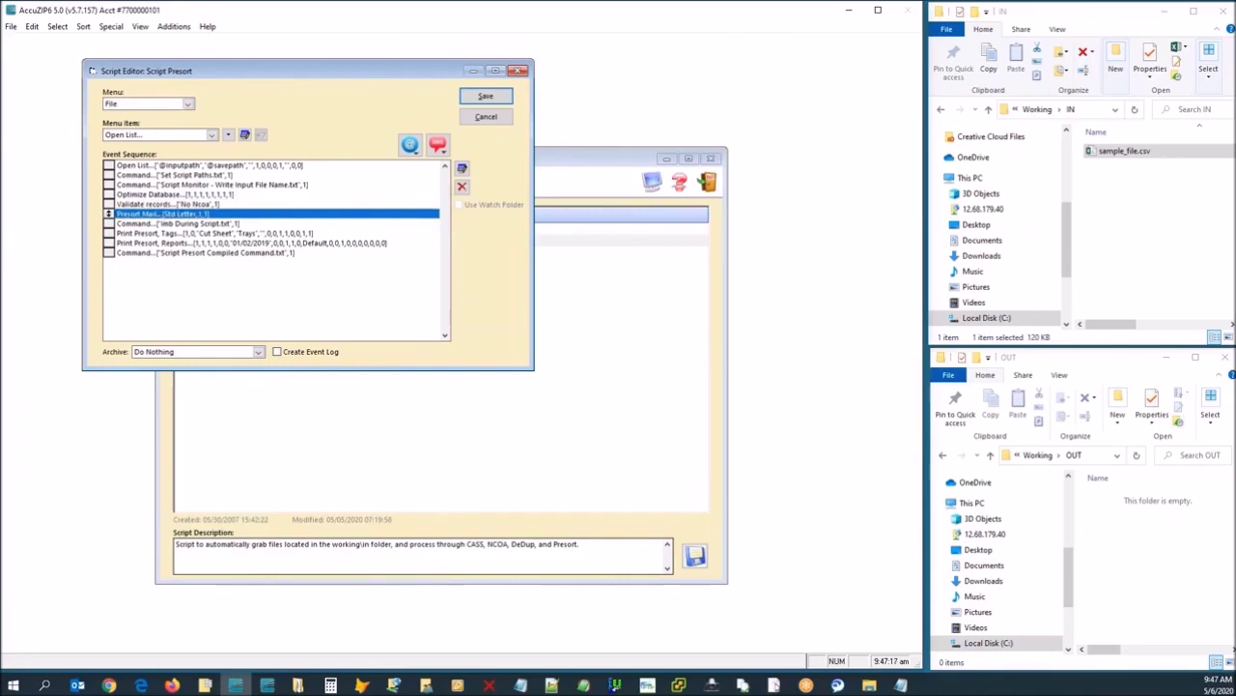
{"action": "double_click", "coordinate": [158, 213]}
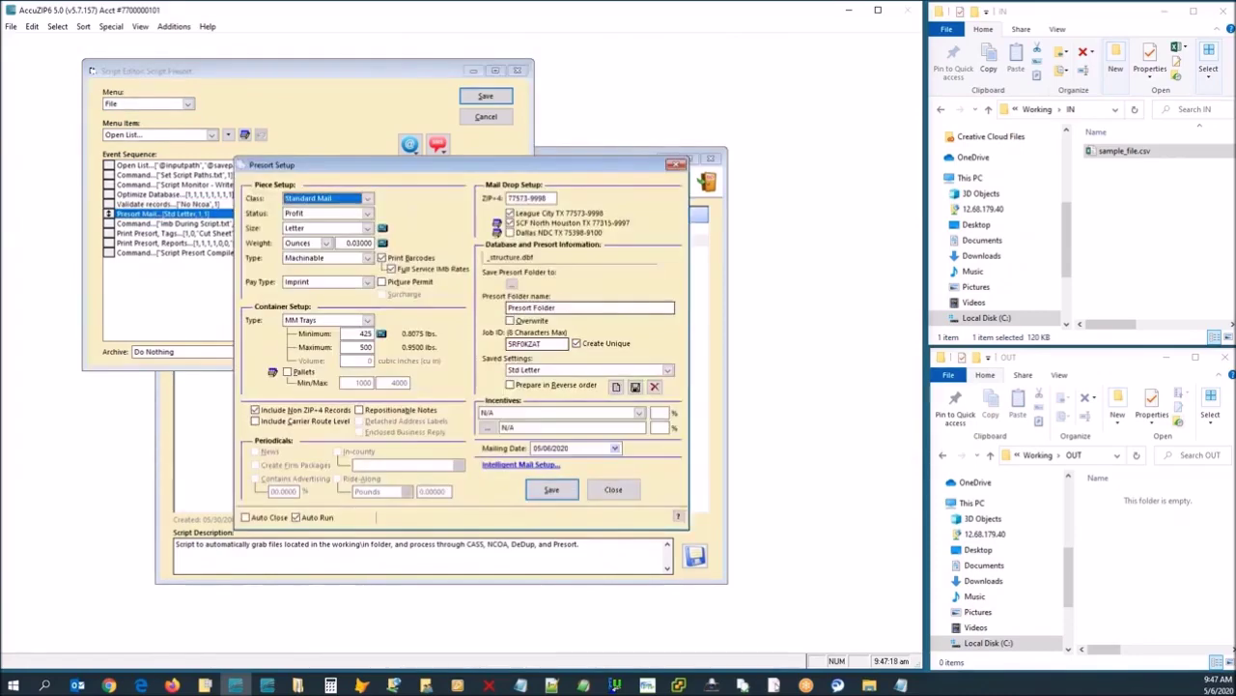
{"action": "left_click", "coordinate": [557, 372]}
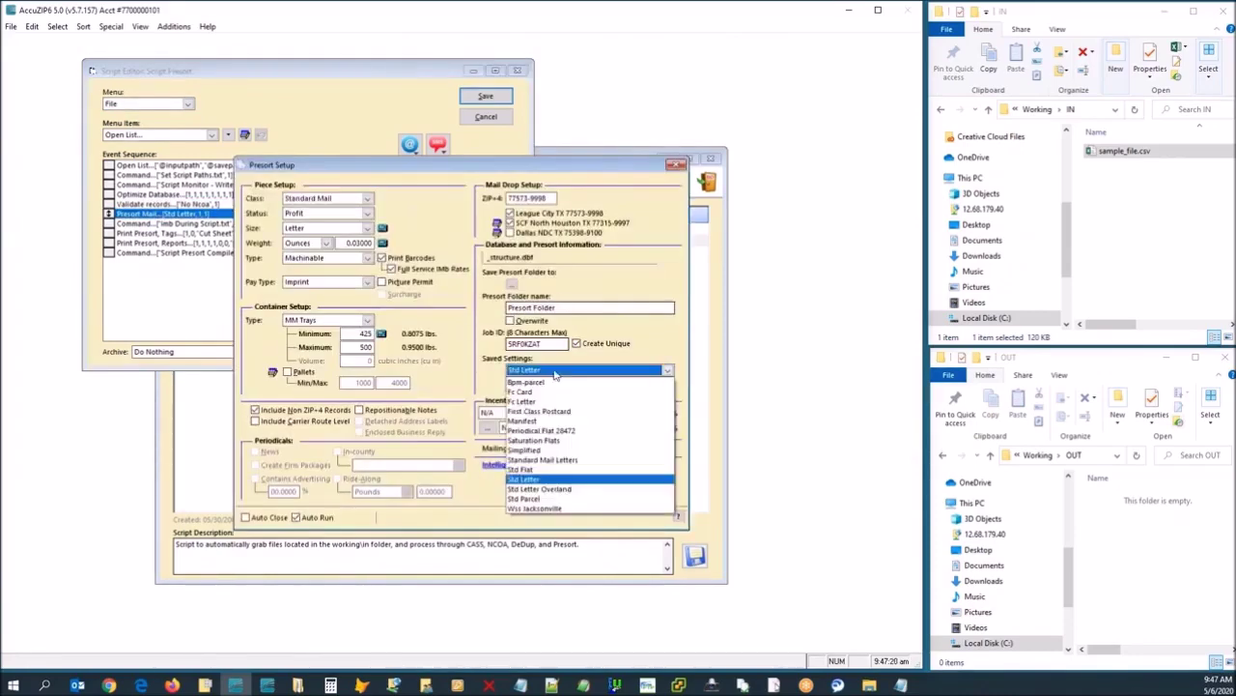
{"action": "left_click", "coordinate": [554, 478]}
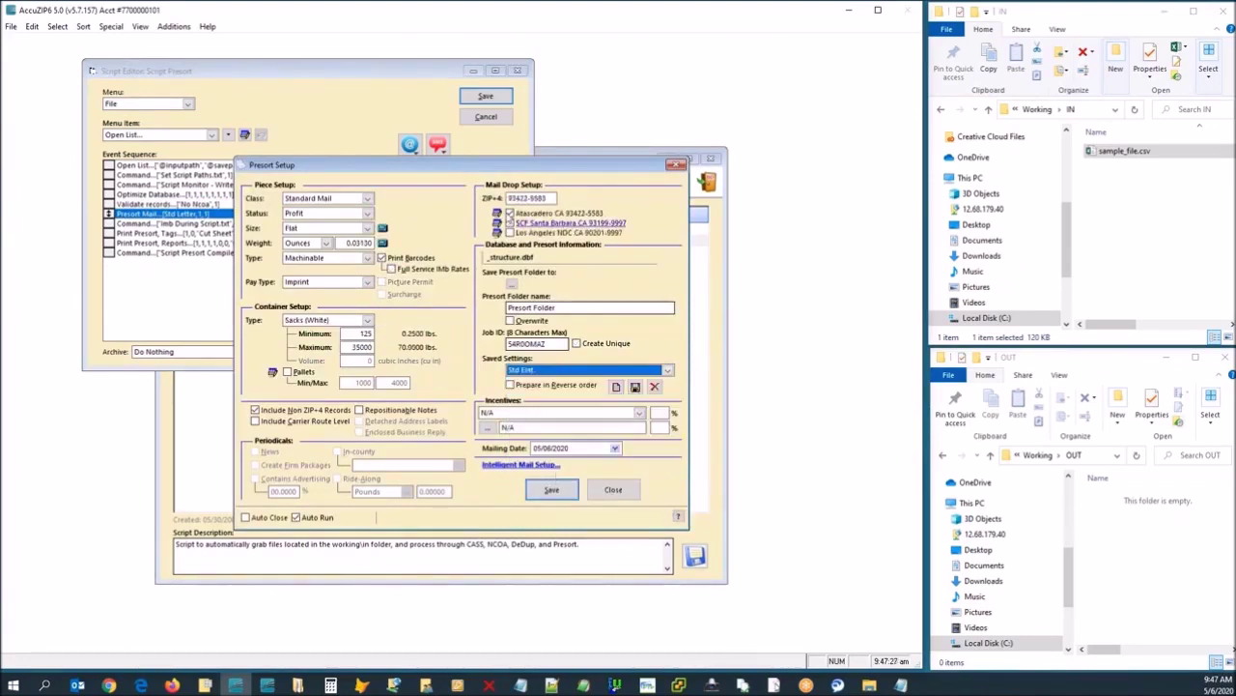
{"action": "left_click", "coordinate": [551, 490]}
{"action": "left_click", "coordinate": [550, 491]}
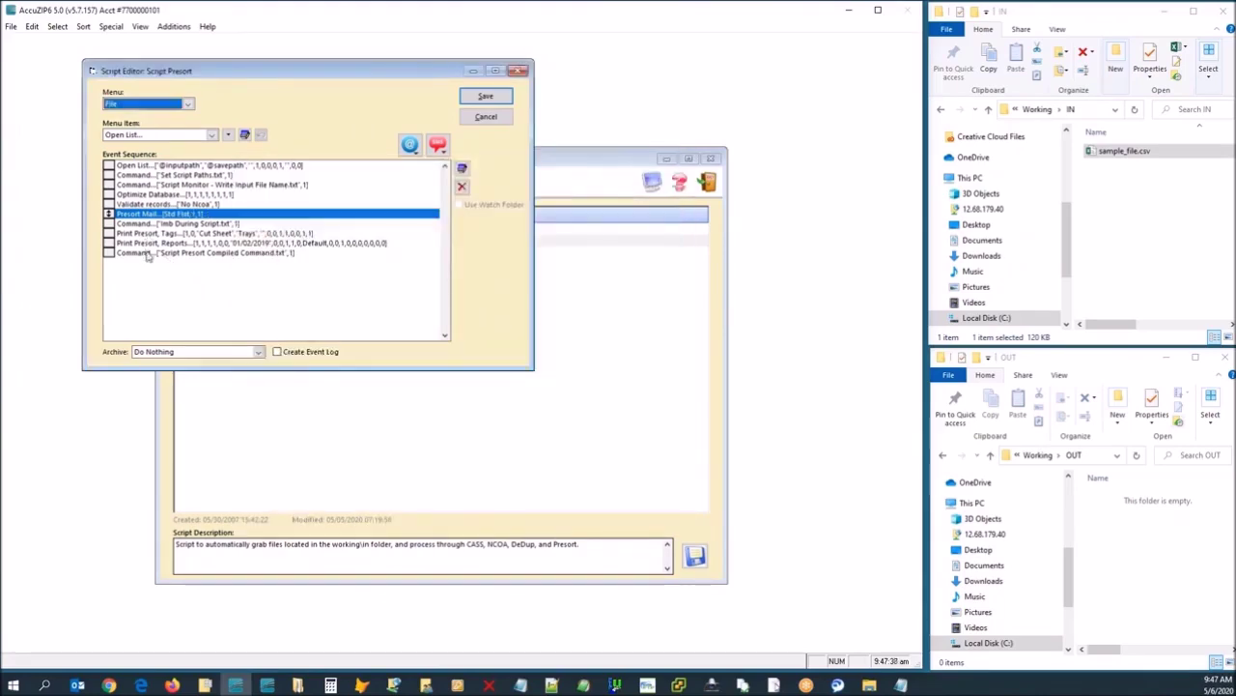
{"action": "left_click", "coordinate": [489, 101]}
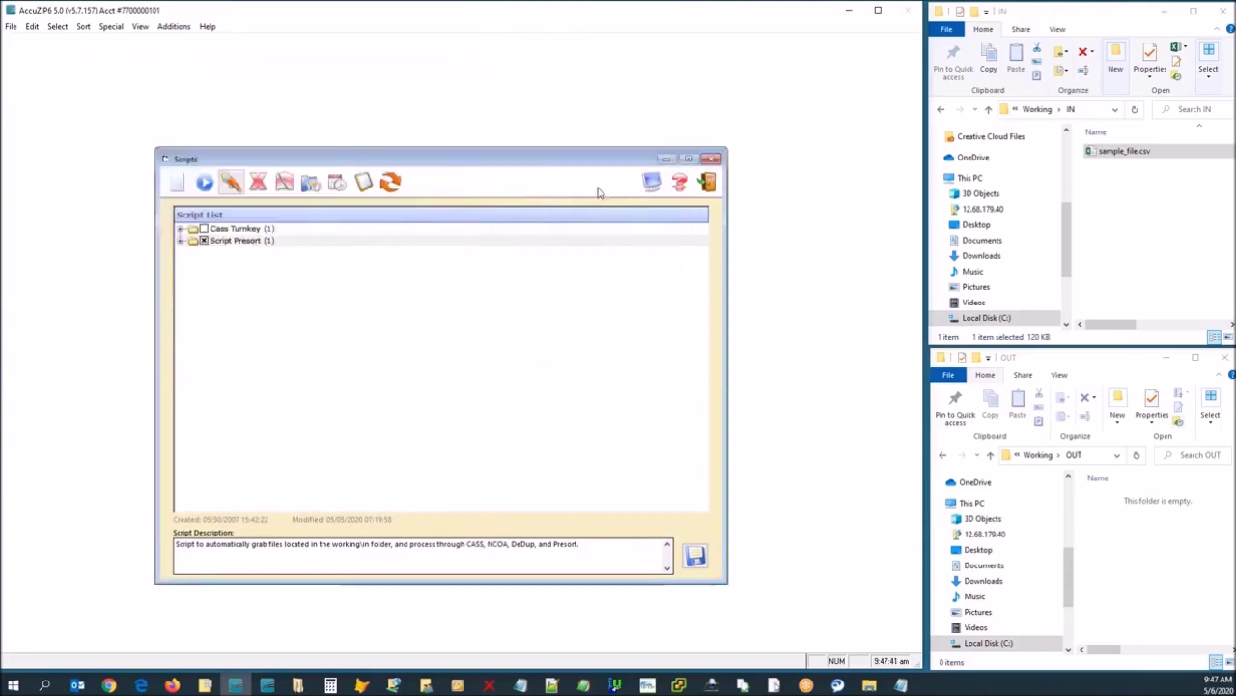
Review the event sequence of Script Presort in the script editor and close the editor.
{"action": "left_click", "coordinate": [252, 241]}
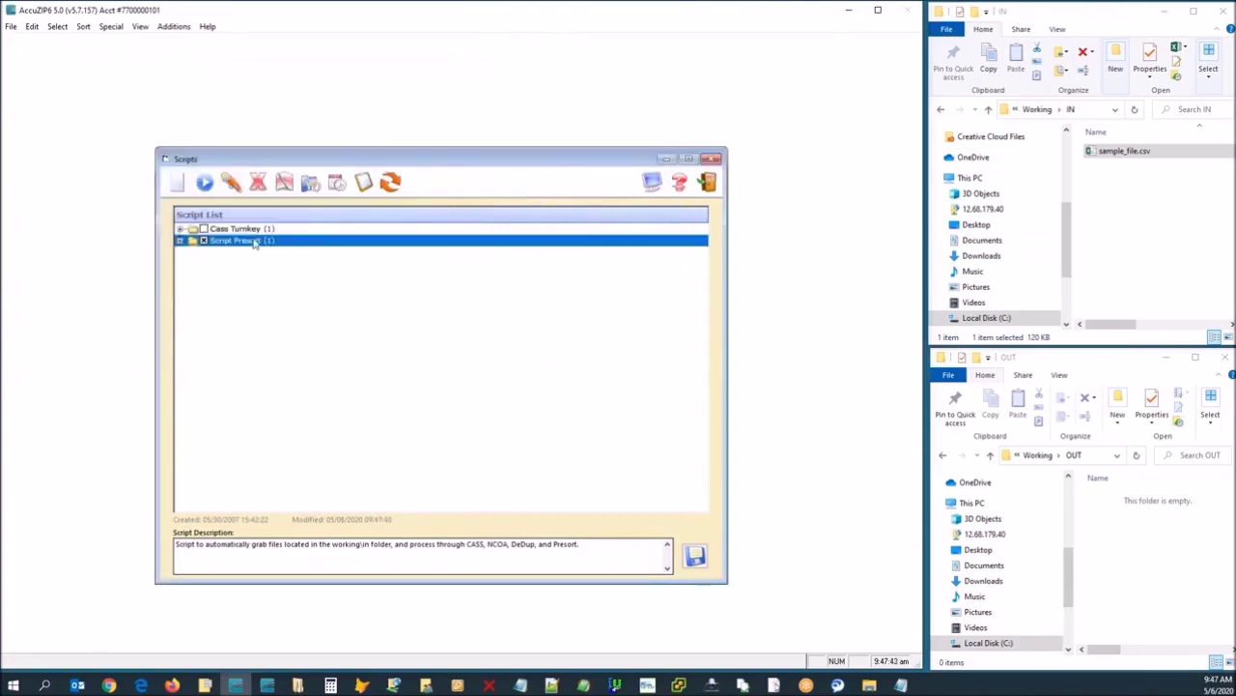
{"action": "left_click", "coordinate": [240, 188]}
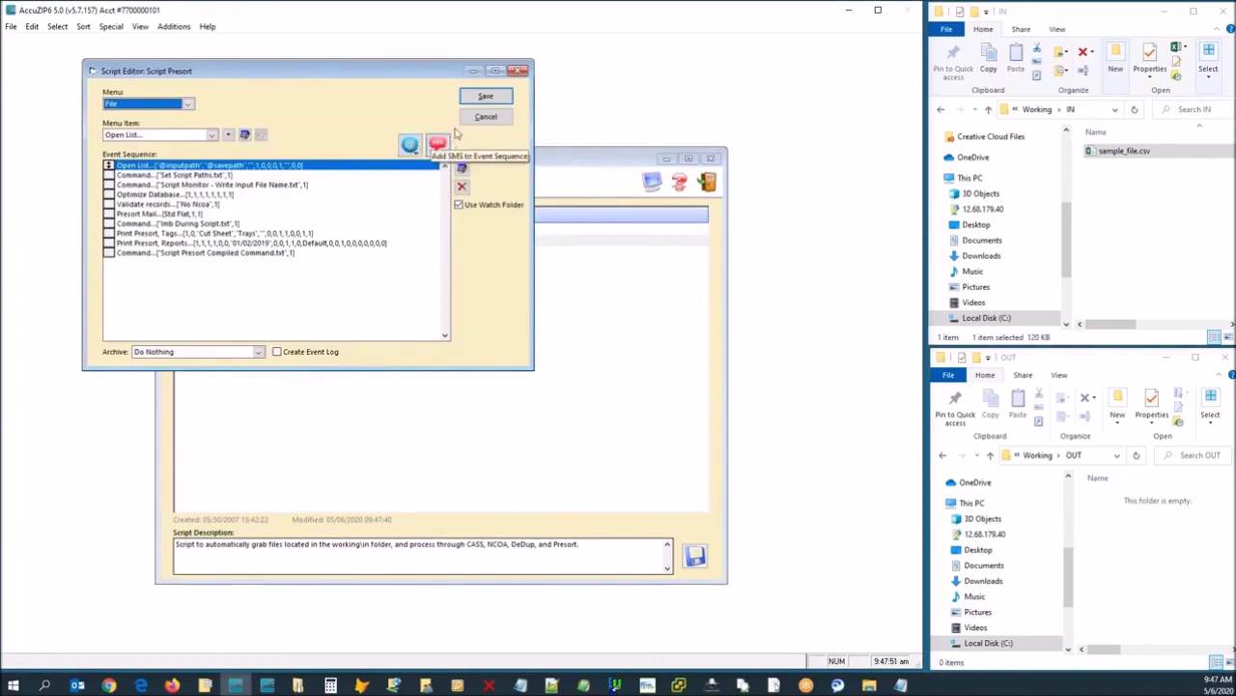
{"action": "left_click", "coordinate": [484, 117]}
Start watch-folder monitoring for Script Presort so that it processes sample_file.csv from the IN folder.
{"action": "left_click", "coordinate": [240, 243]}
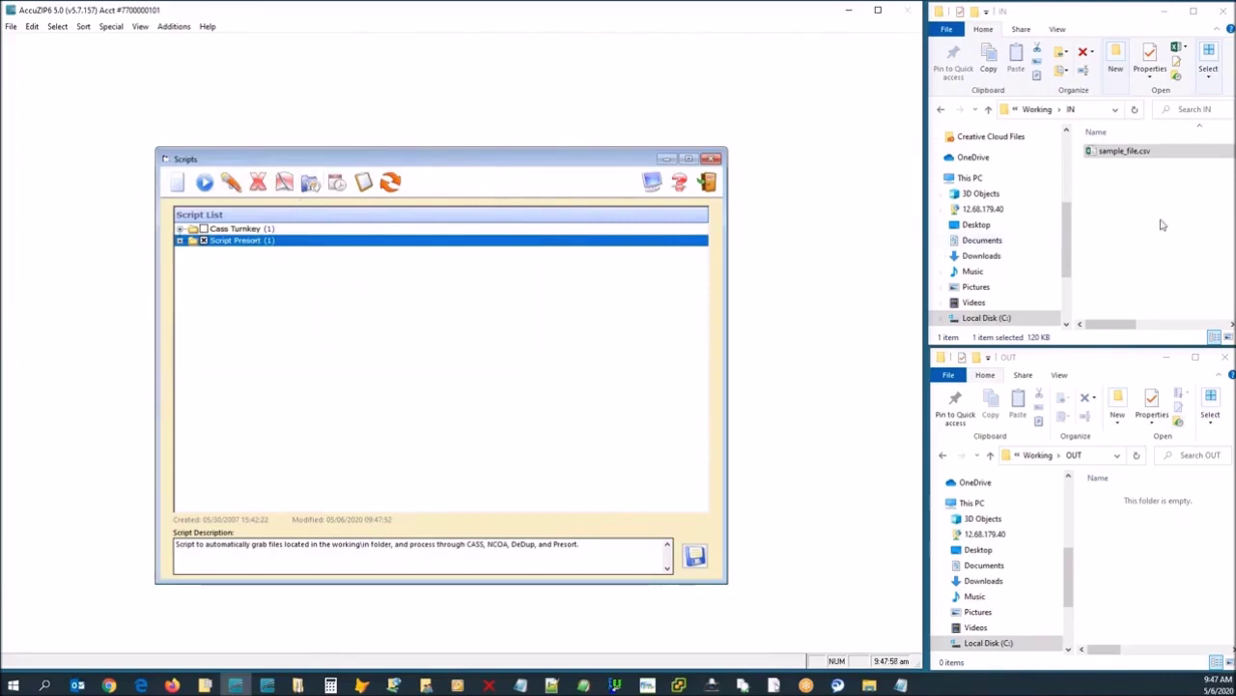
{"action": "left_click", "coordinate": [653, 187]}
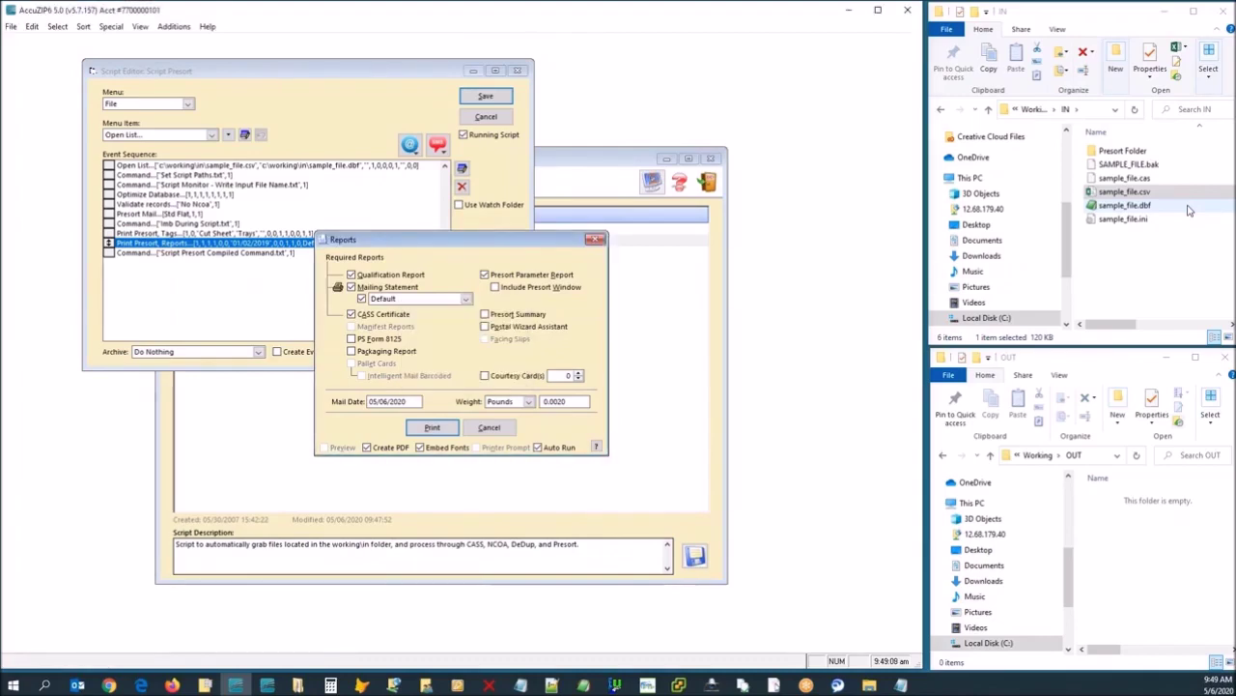
Examine the generated Presort Folder and the working files in the IN folder while the script runs.
{"action": "double_click", "coordinate": [1113, 153]}
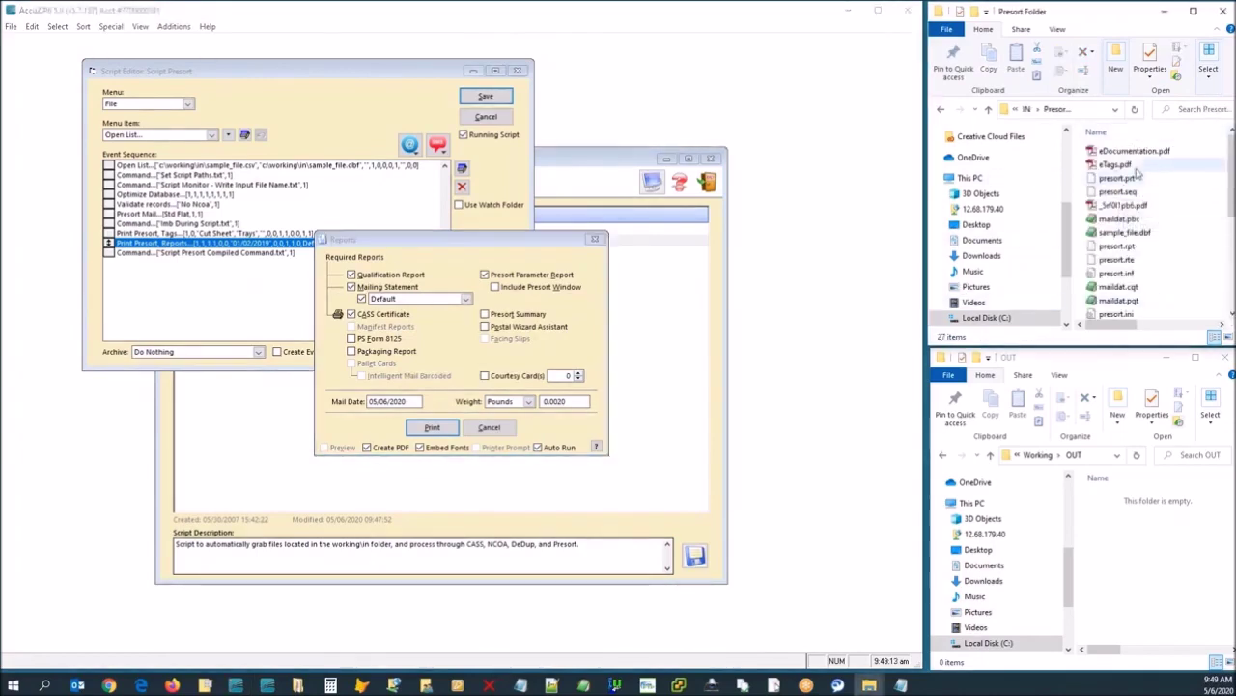
{"action": "left_click", "coordinate": [942, 109]}
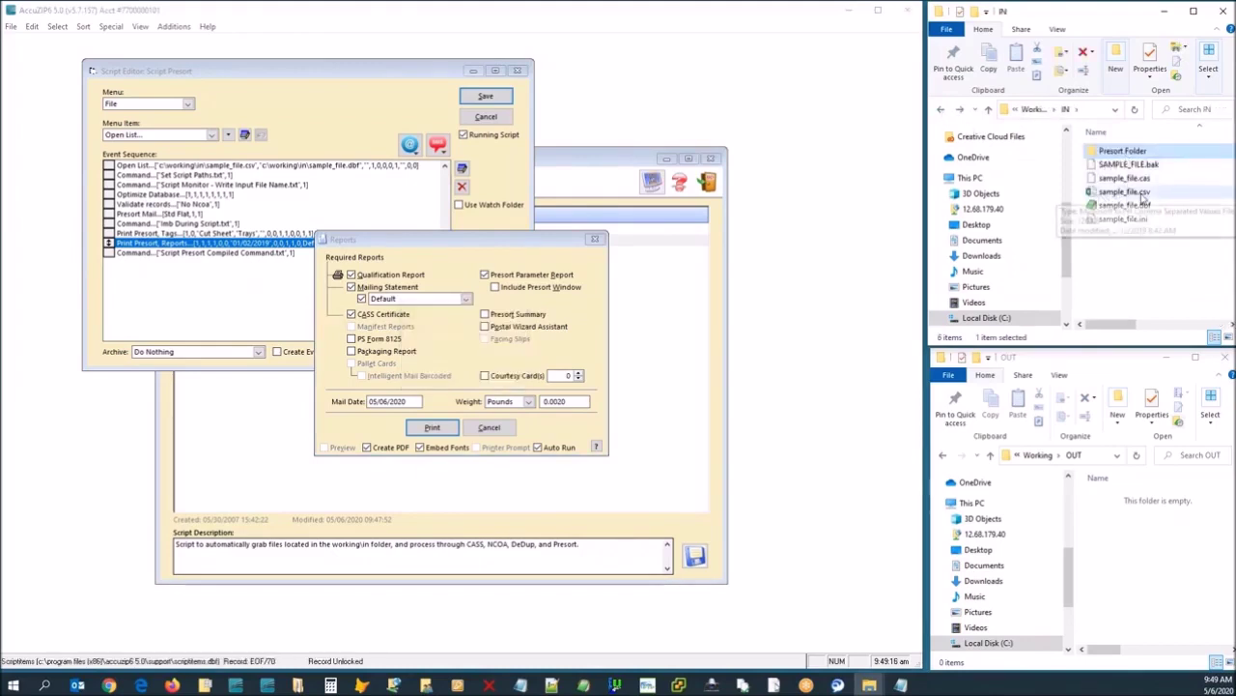
{"action": "left_click_drag", "start_coordinate": [1169, 240], "coordinate": [1097, 155]}
{"action": "left_click", "coordinate": [1190, 255]}
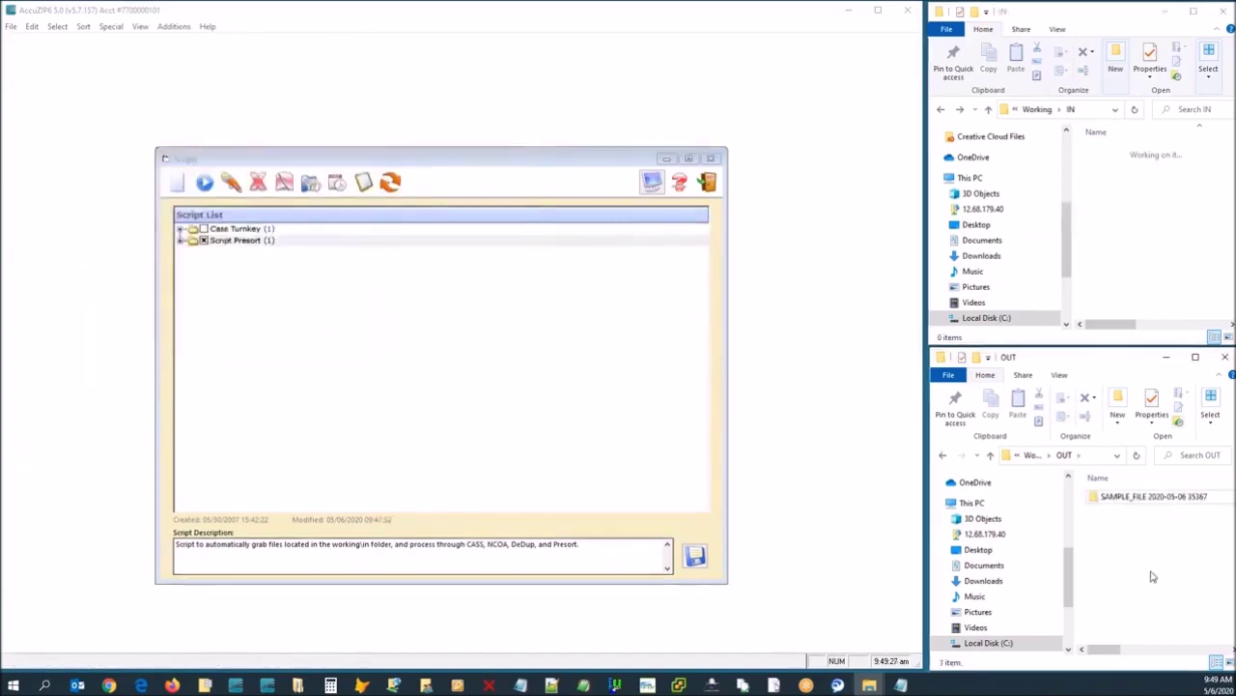
Open the SAMPLE_FILE results folder in OUT in a maximized window and examine its maildat files.
{"action": "double_click", "coordinate": [1140, 364]}
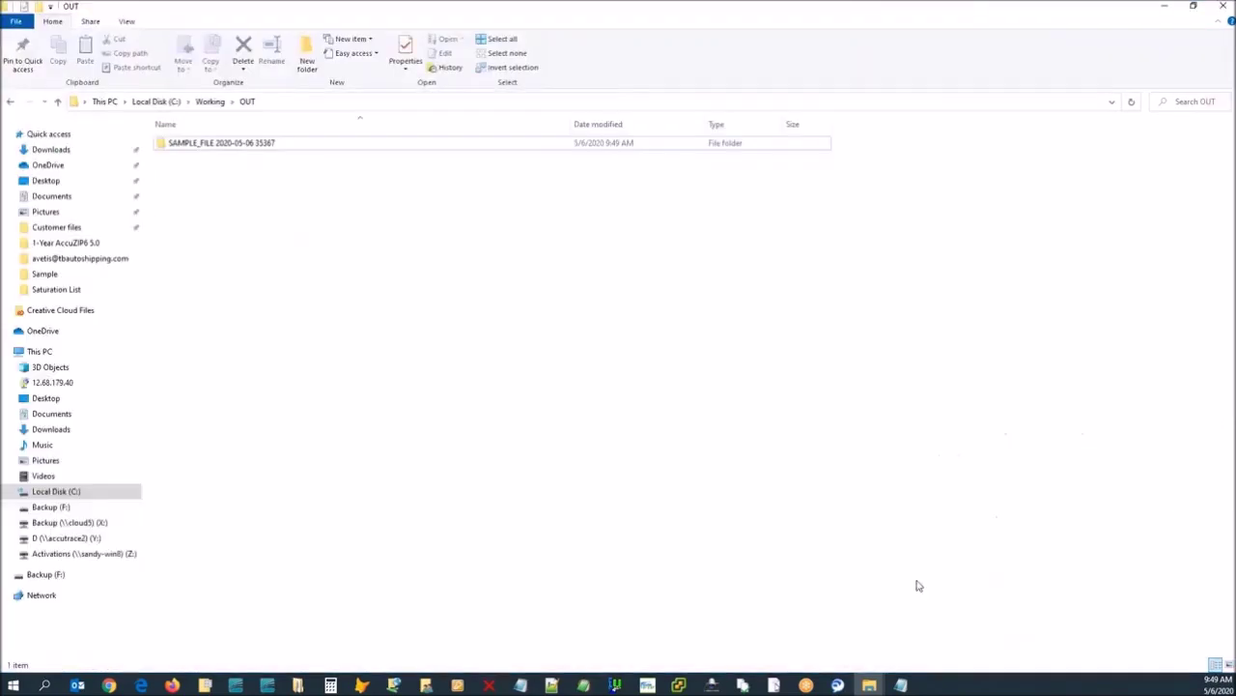
{"action": "double_click", "coordinate": [259, 146]}
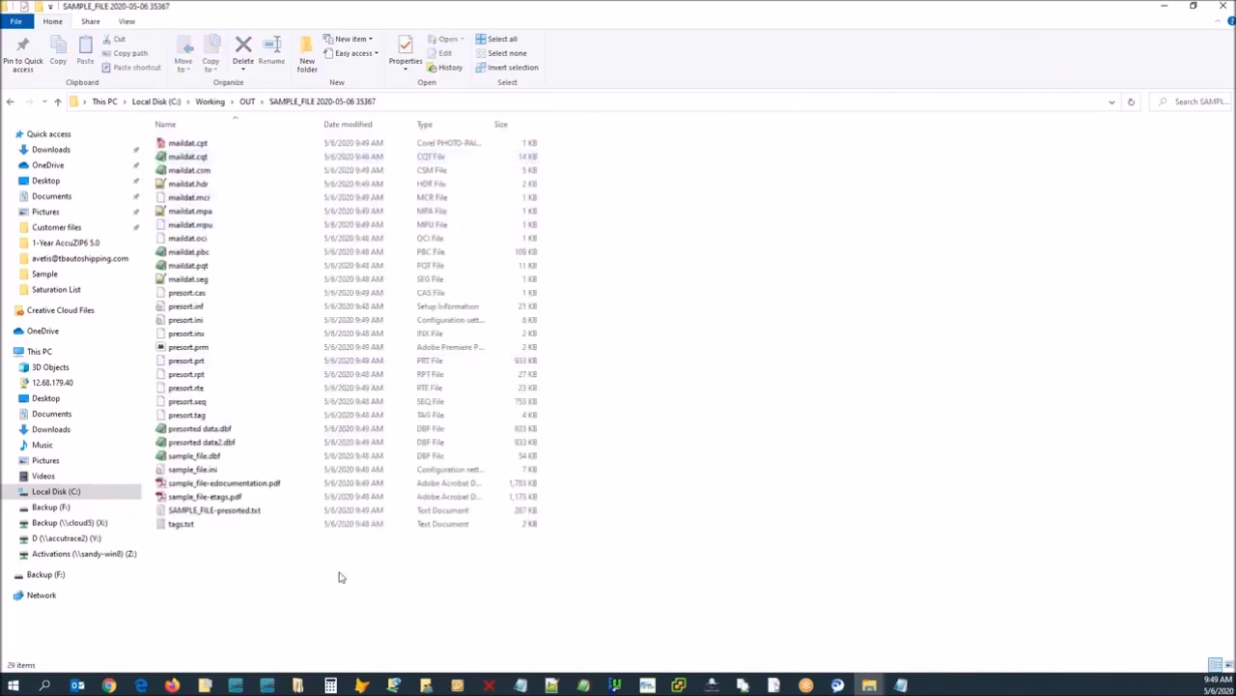
{"action": "left_click", "coordinate": [180, 144]}
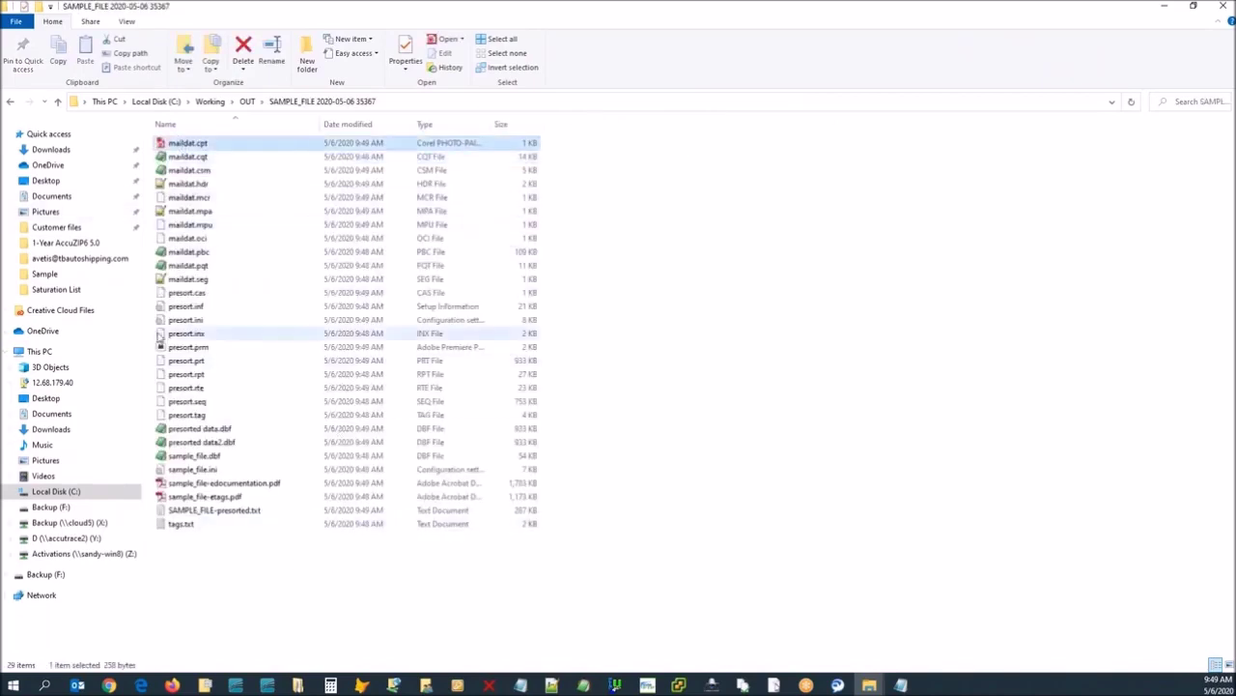
{"action": "left_click", "coordinate": [187, 279], "text": "shift"}
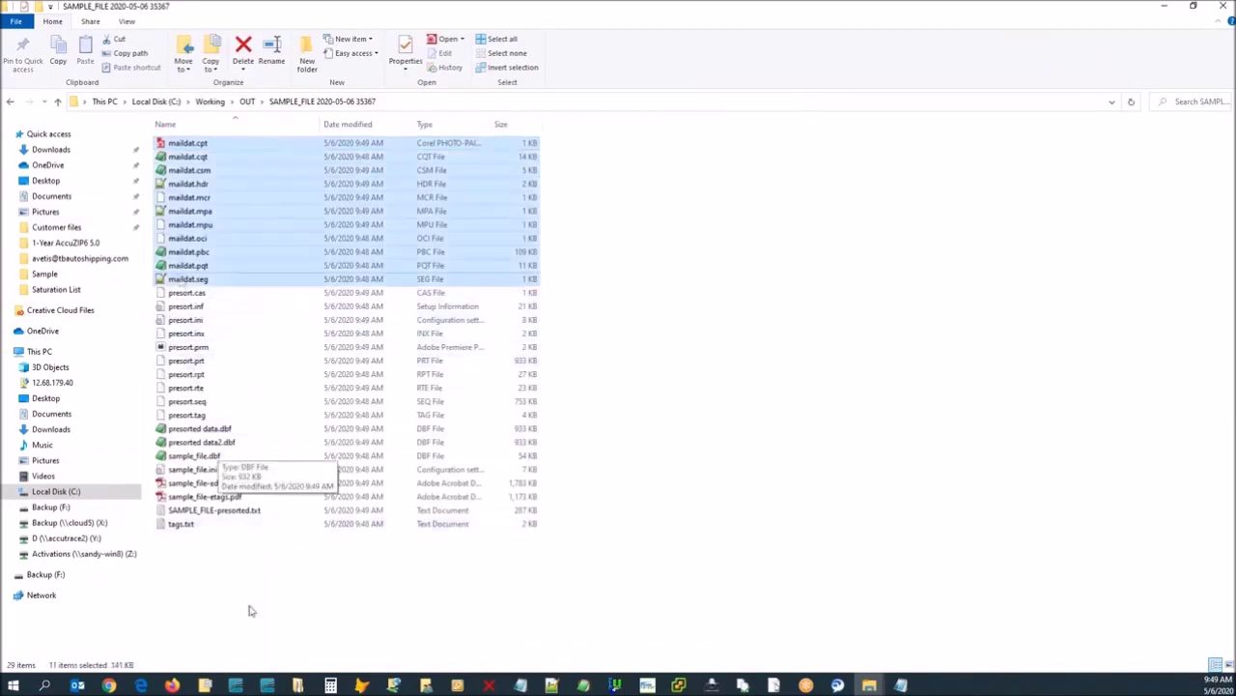
View the postage statement in sample_file-edocumentation.pdf and the container tags in sample_file-etags.pdf, closing each file.
{"action": "left_click", "coordinate": [236, 483]}
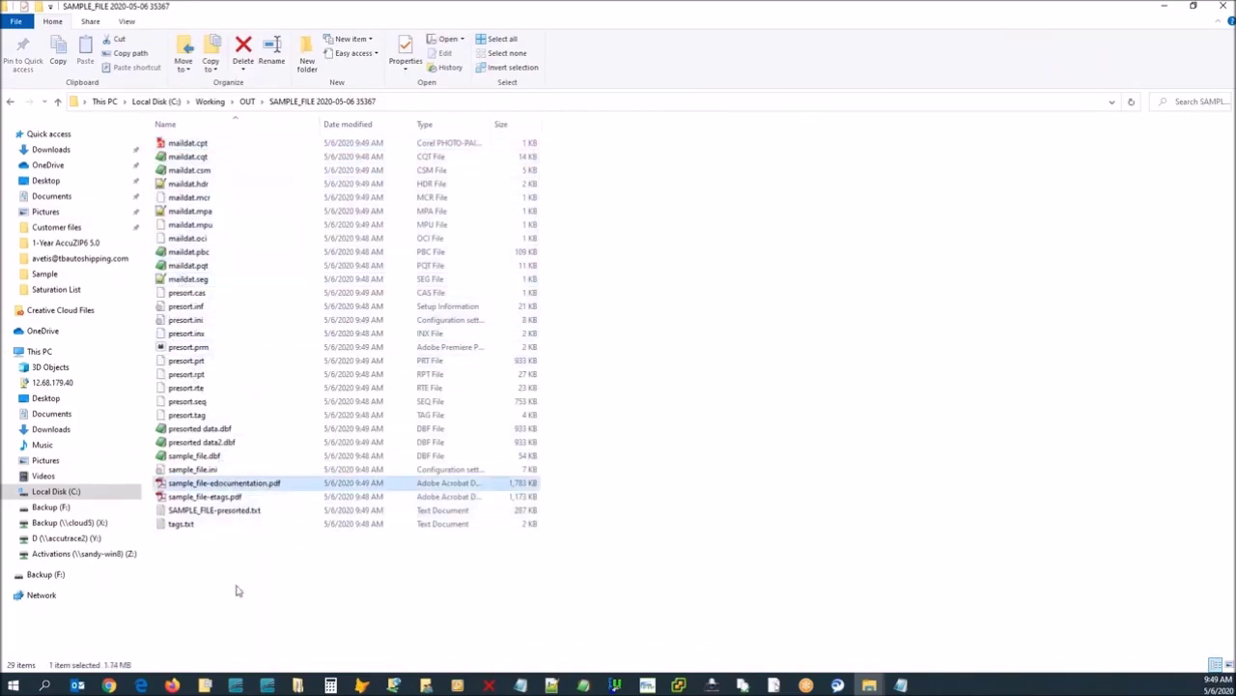
{"action": "double_click", "coordinate": [244, 485]}
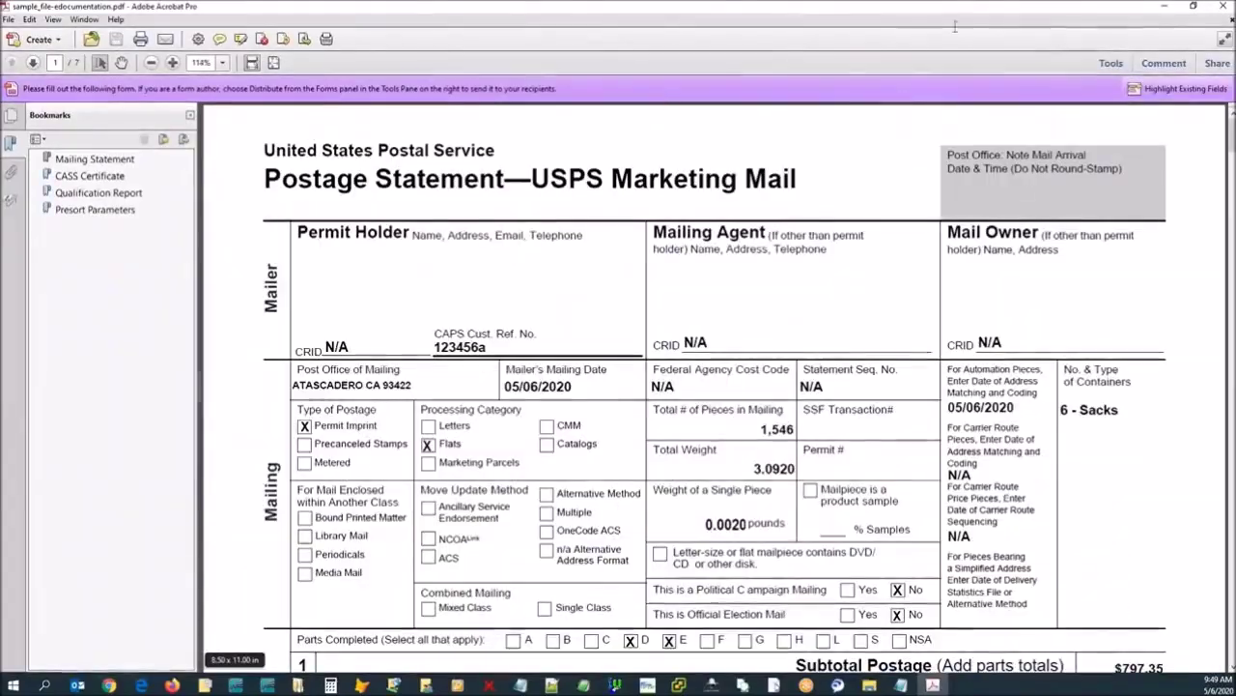
{"action": "left_click", "coordinate": [1223, 5]}
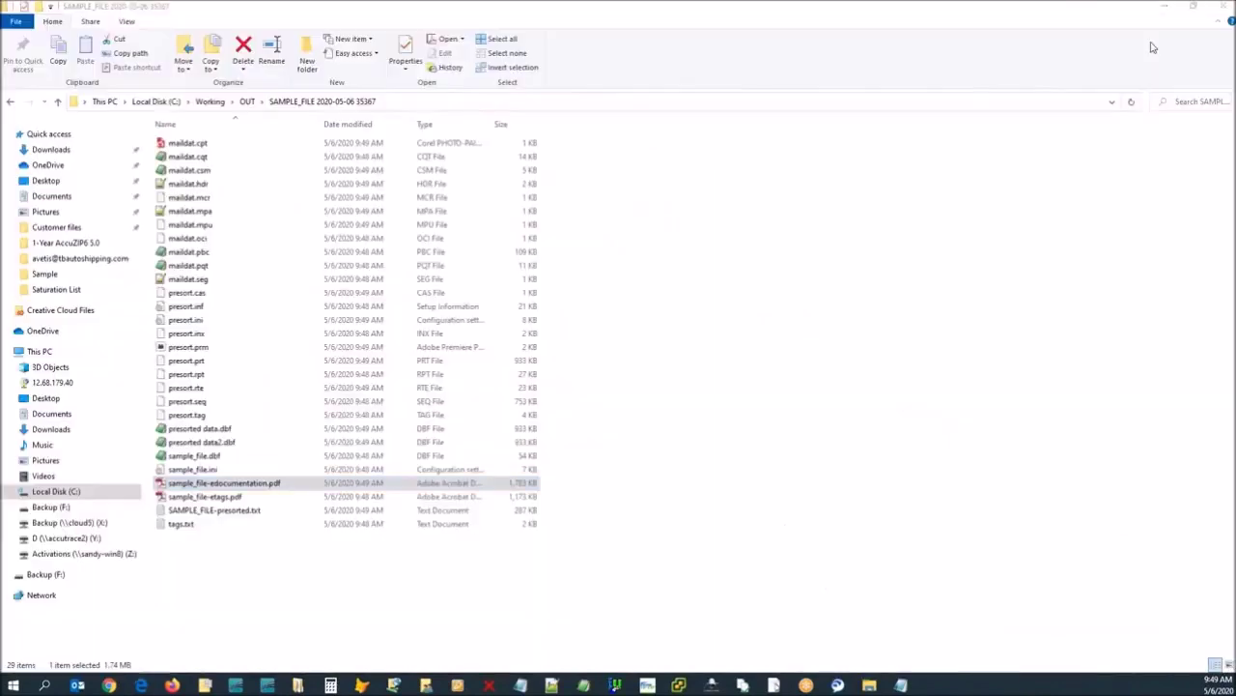
{"action": "left_click", "coordinate": [224, 497]}
{"action": "double_click", "coordinate": [224, 496]}
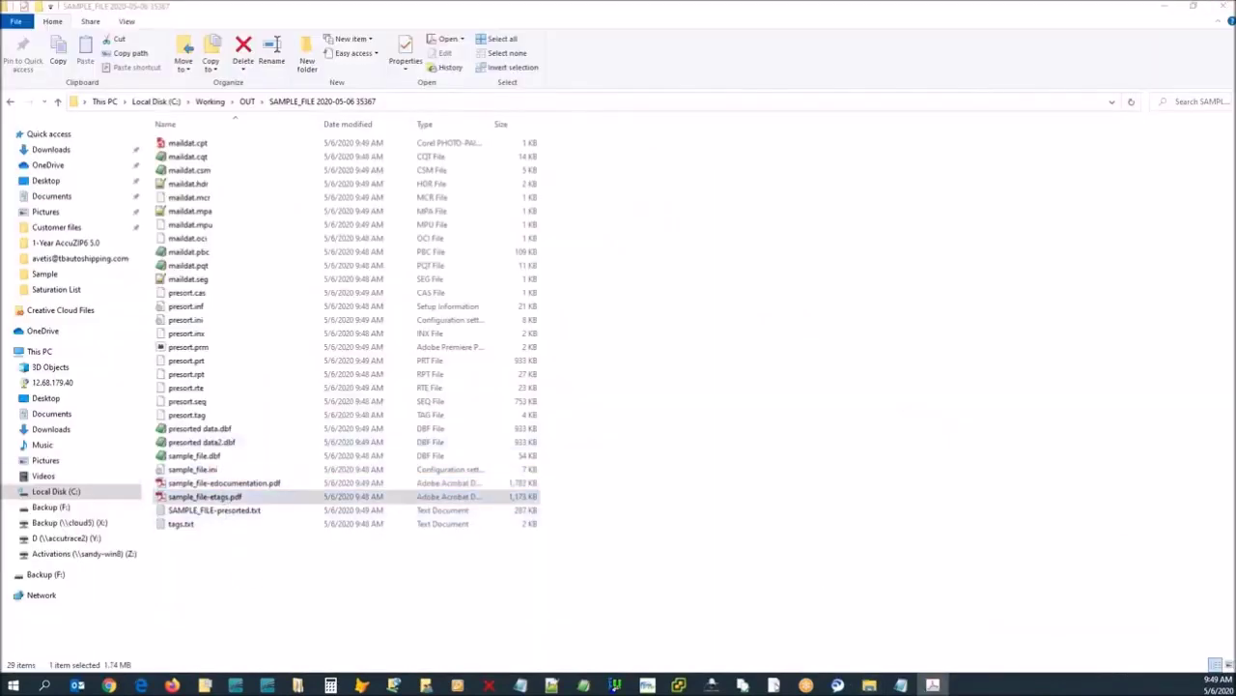
{"action": "left_click_drag", "start_coordinate": [0, 87], "coordinate": [685, 76]}
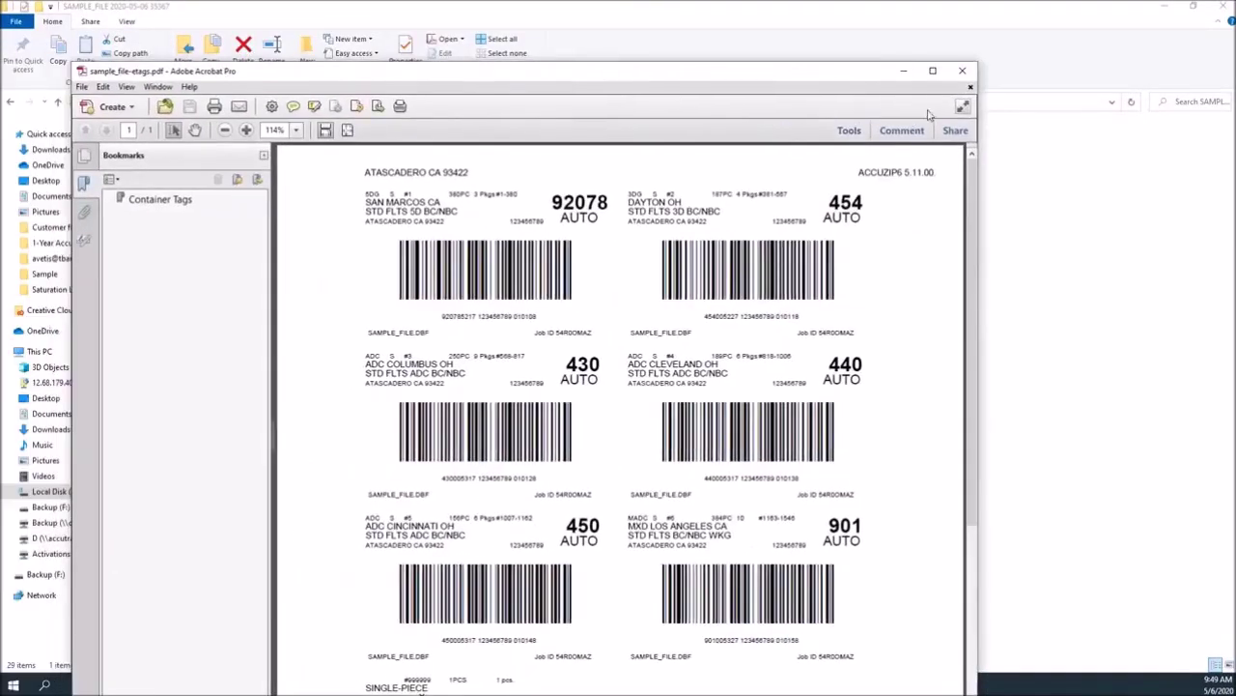
{"action": "left_click", "coordinate": [966, 75]}
Examine the barcode, container ID and sequence values of SAMPLE_FILE-presorted.txt in Notepad++, and return to the OUT folder in the smaller window.
{"action": "left_click", "coordinate": [214, 512]}
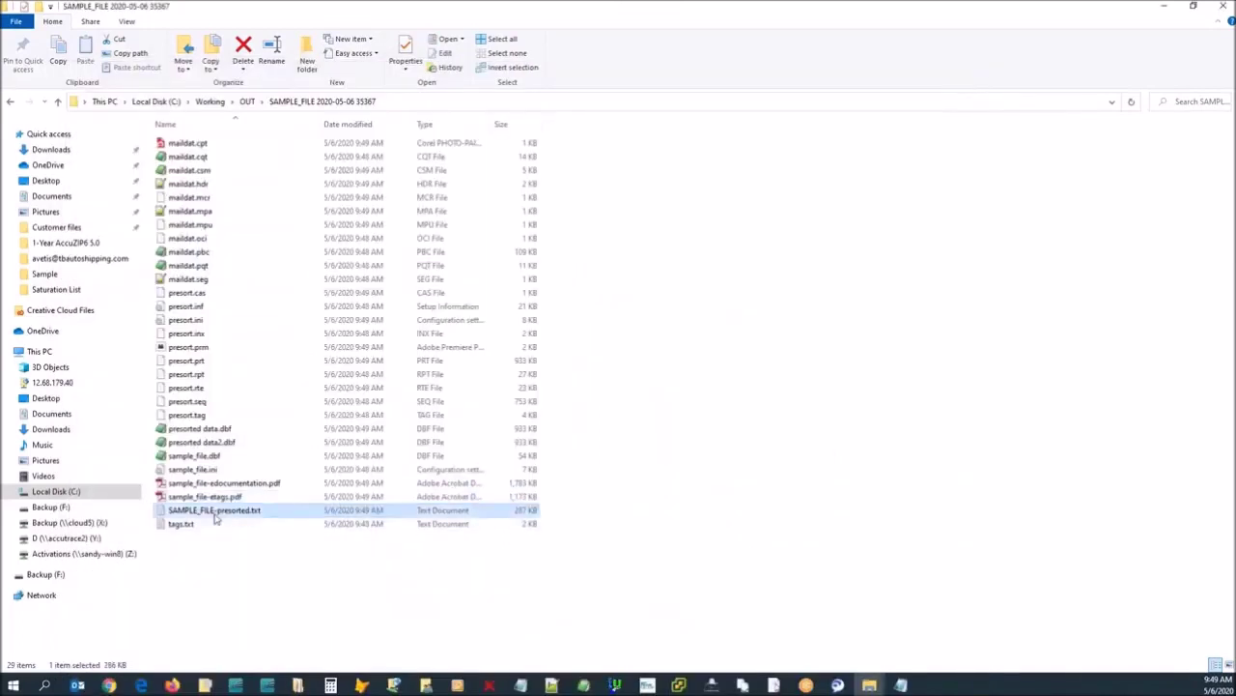
{"action": "right_click", "coordinate": [249, 511]}
{"action": "left_click", "coordinate": [129, 253]}
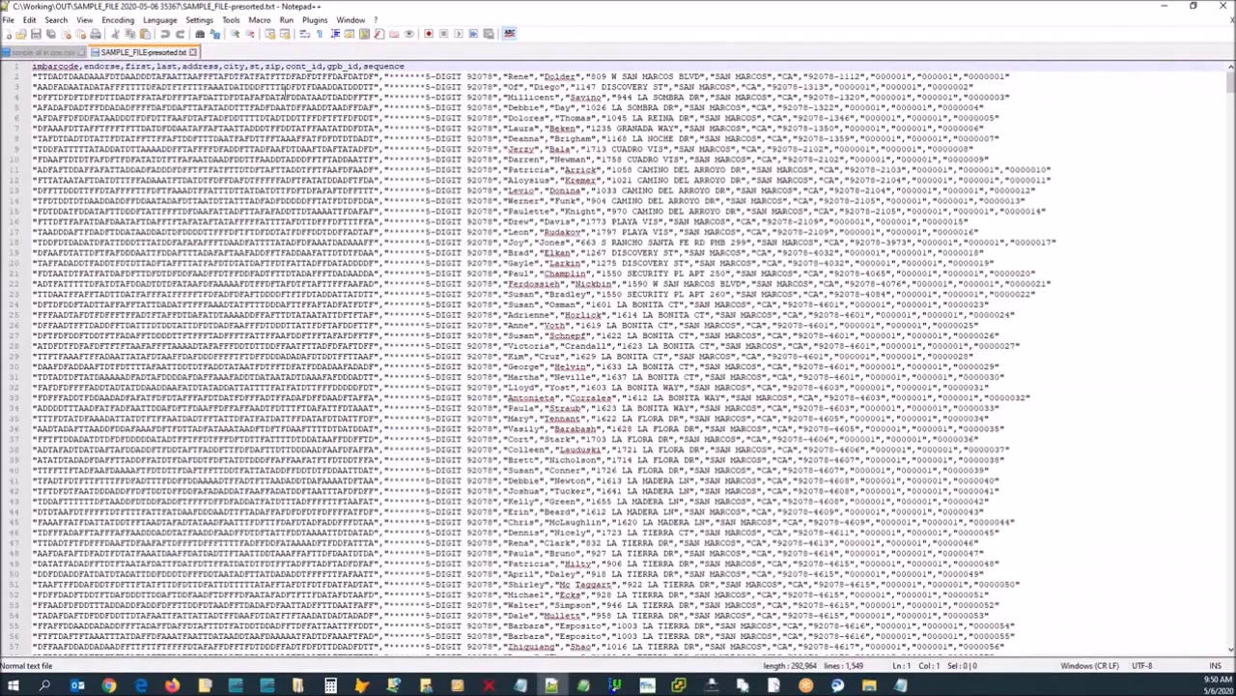
{"action": "double_click", "coordinate": [347, 76]}
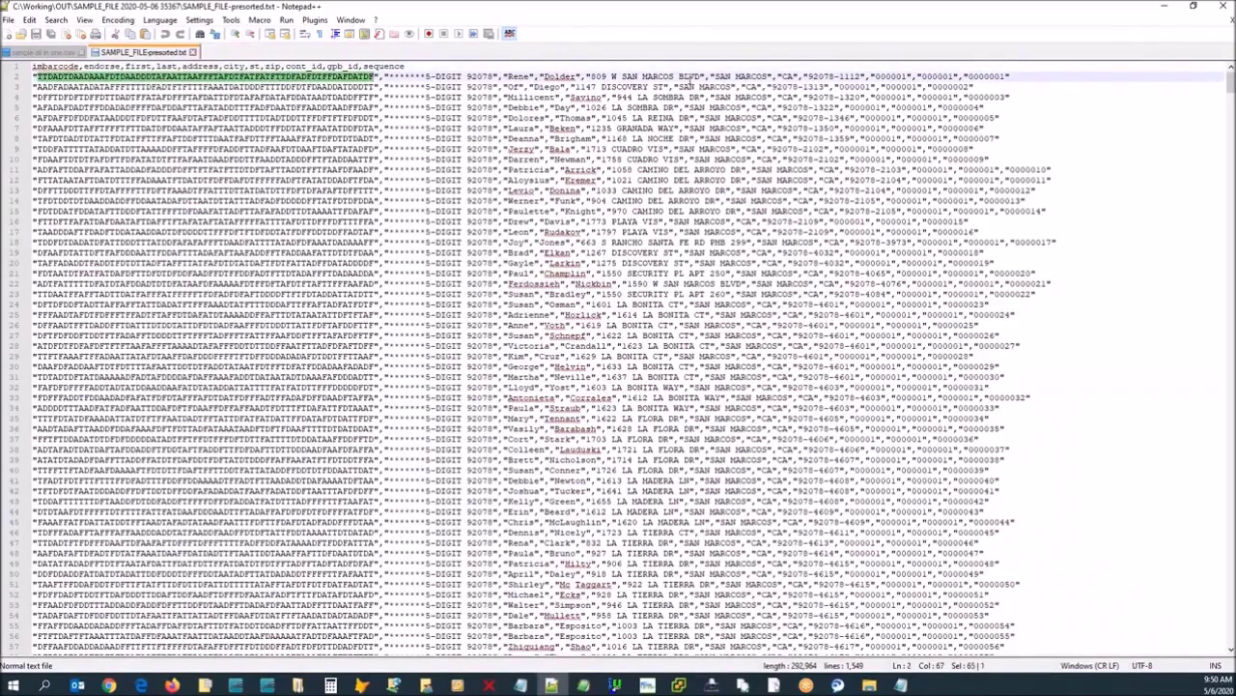
{"action": "double_click", "coordinate": [891, 77]}
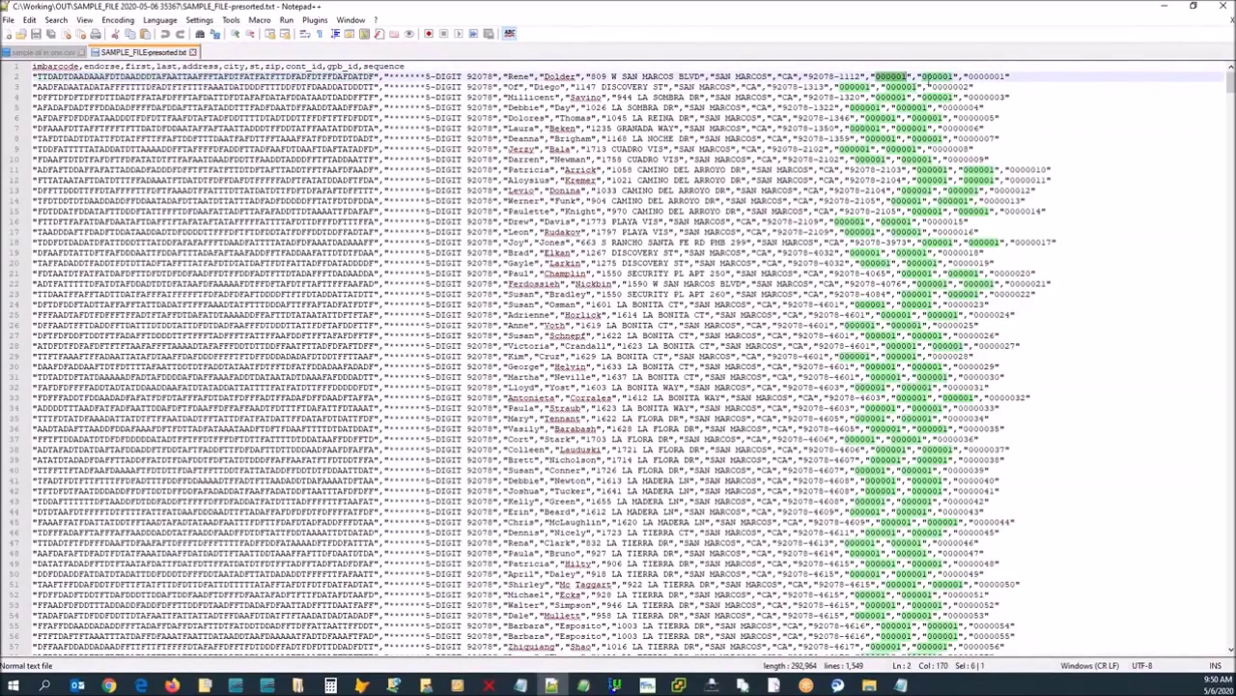
{"action": "double_click", "coordinate": [985, 76]}
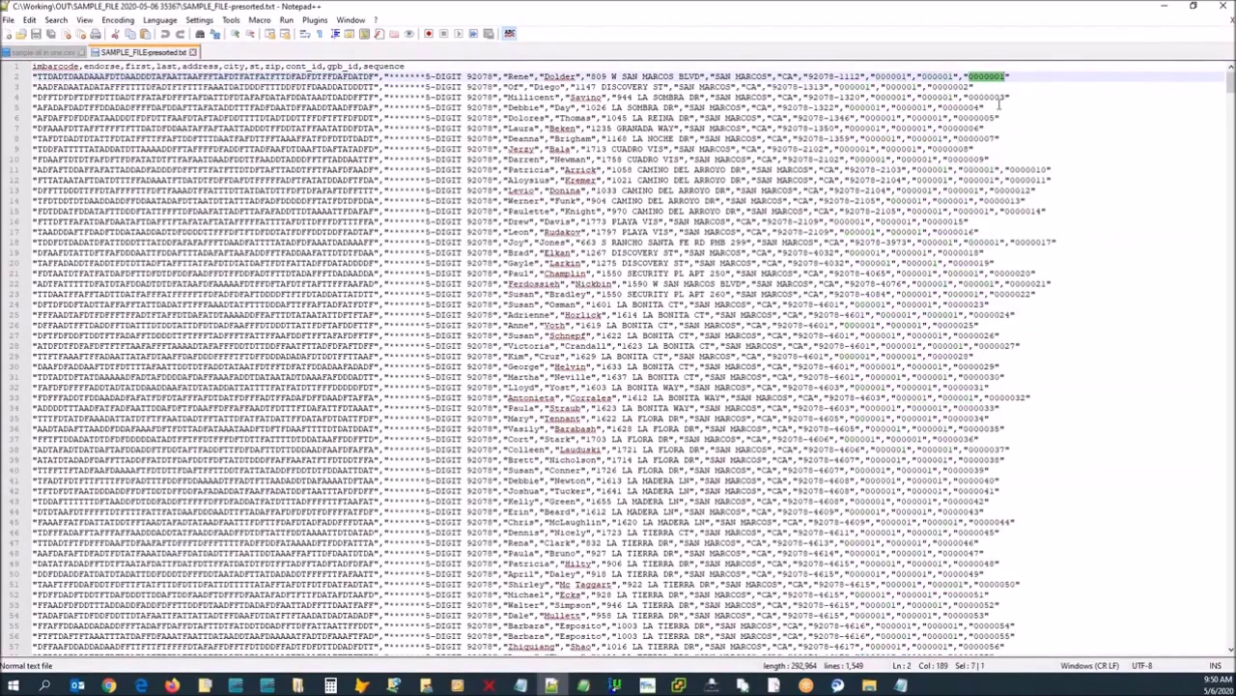
{"action": "left_click", "coordinate": [1223, 6]}
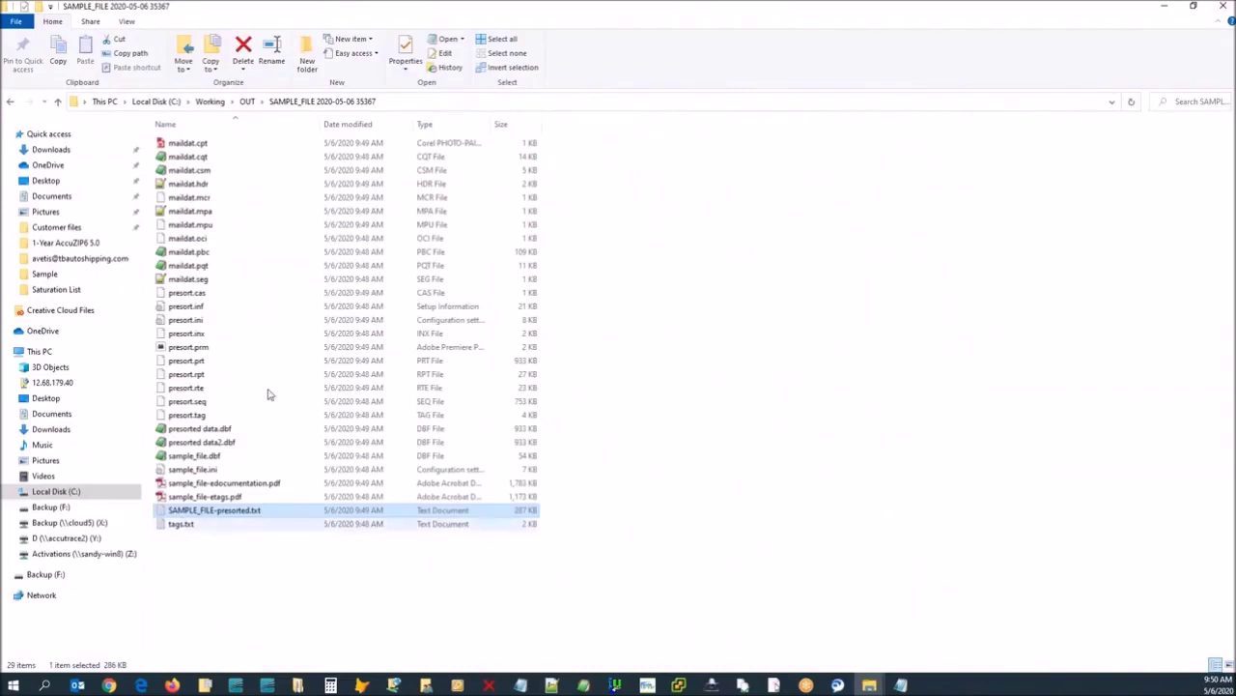
{"action": "left_click", "coordinate": [1193, 6]}
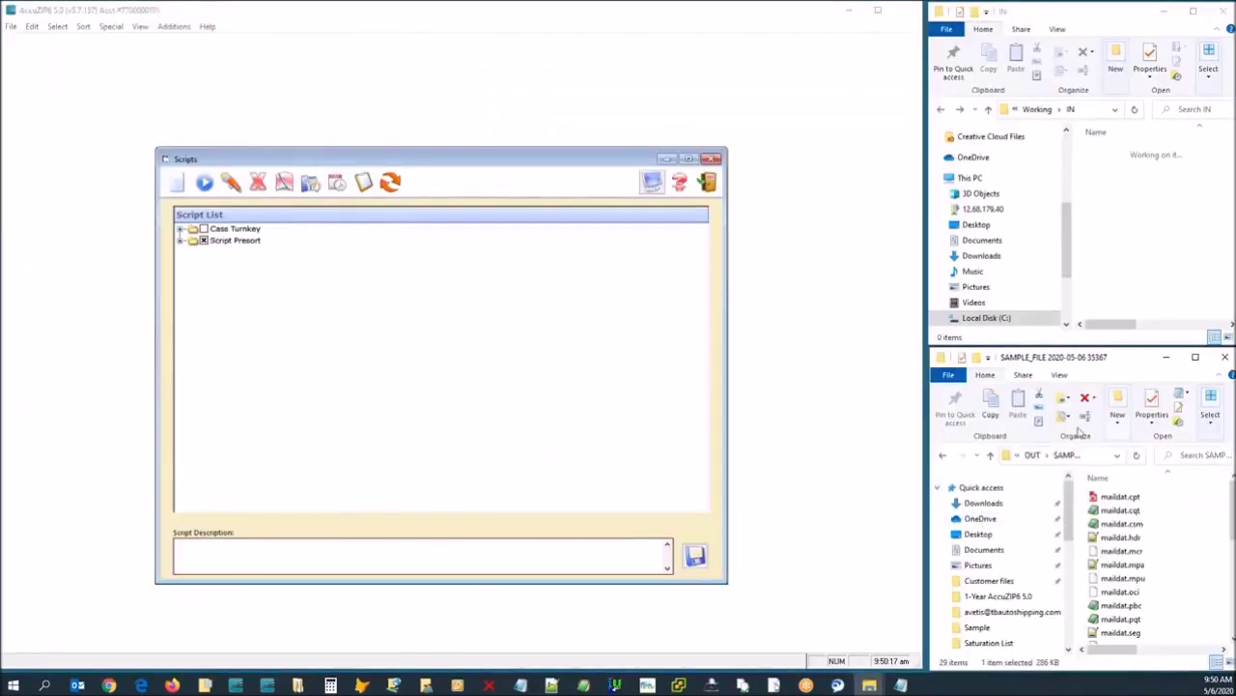
{"action": "left_click", "coordinate": [947, 455]}
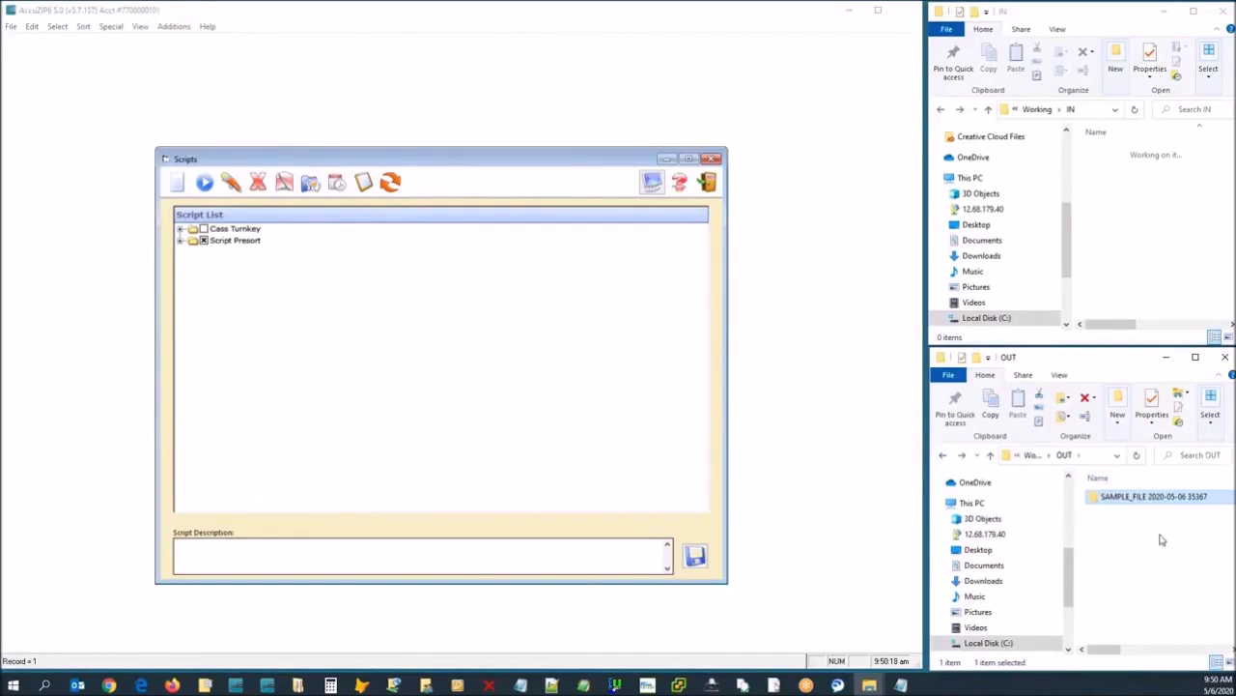
Stop the script monitoring and close the Scripts window, with the main window maximized.
{"action": "left_click", "coordinate": [229, 243]}
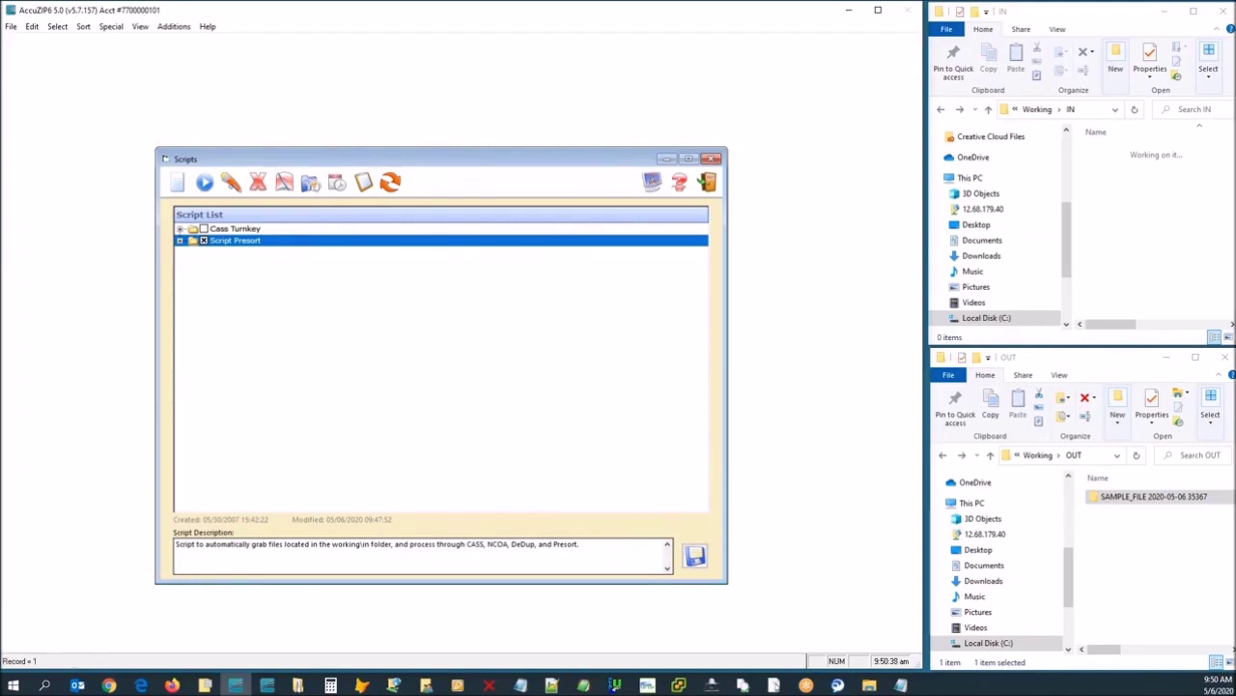
{"action": "left_click", "coordinate": [707, 183]}
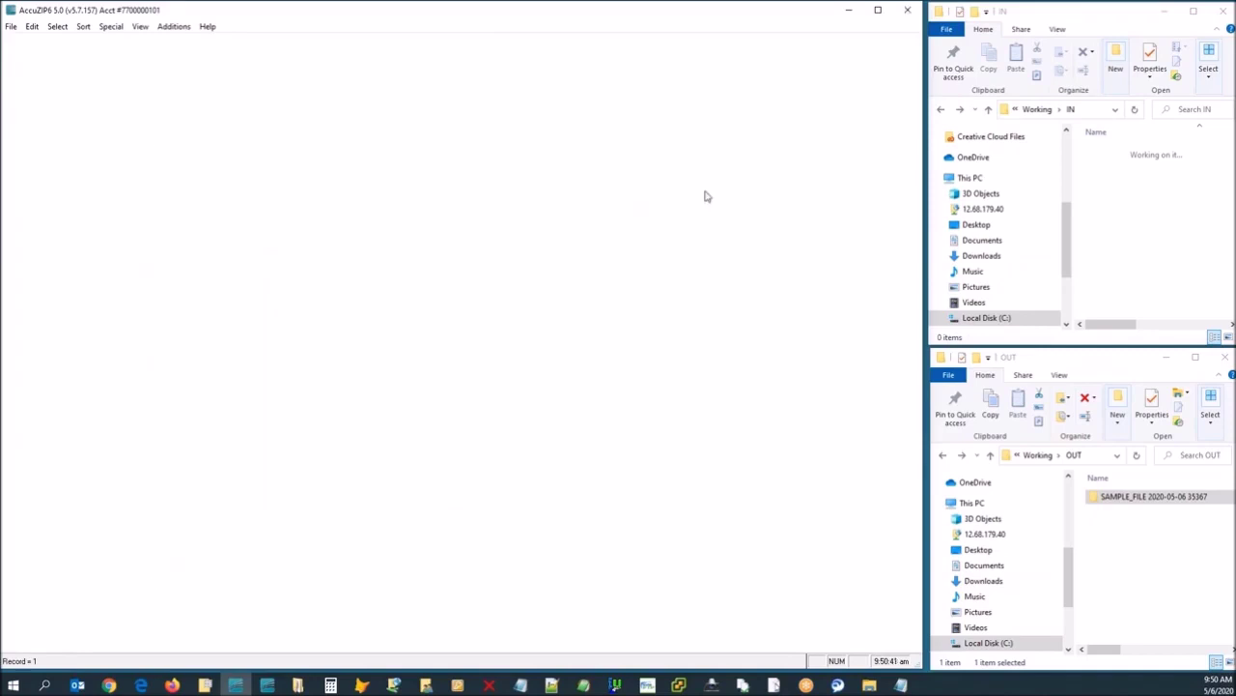
{"action": "left_click", "coordinate": [888, 16]}
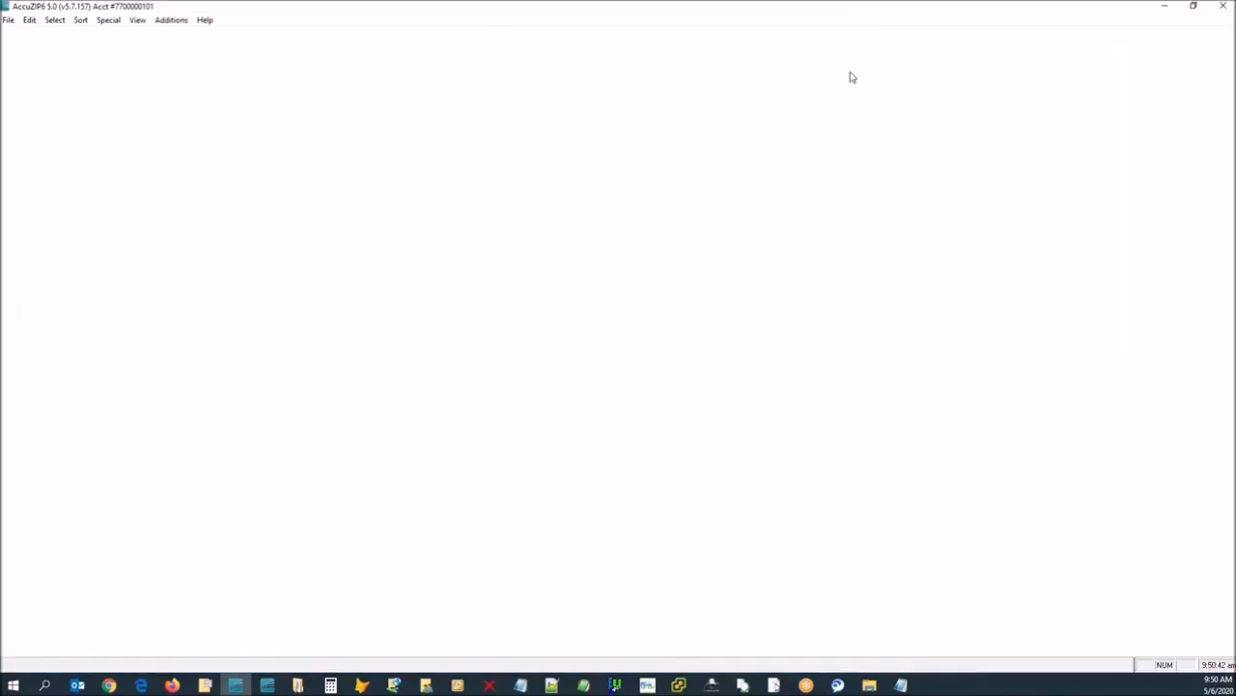
Open the Saturation List presort in Print Presort and bring up its label print settings.
{"action": "left_click", "coordinate": [9, 21]}
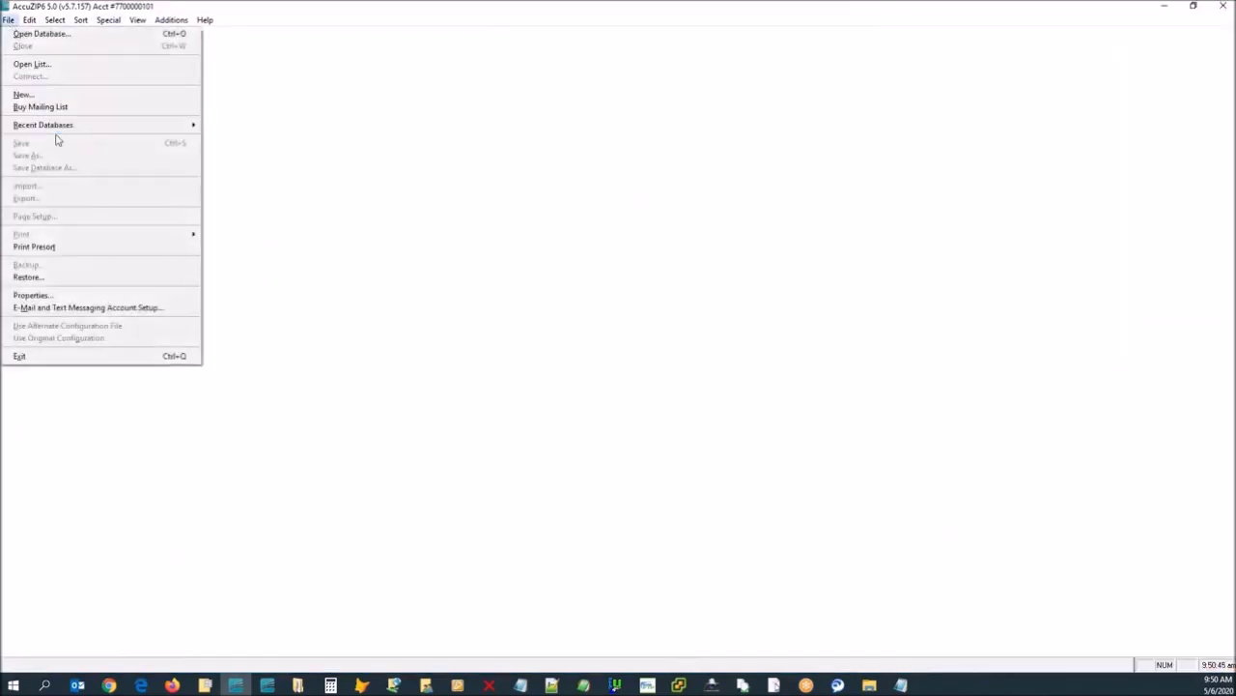
{"action": "left_click", "coordinate": [68, 248]}
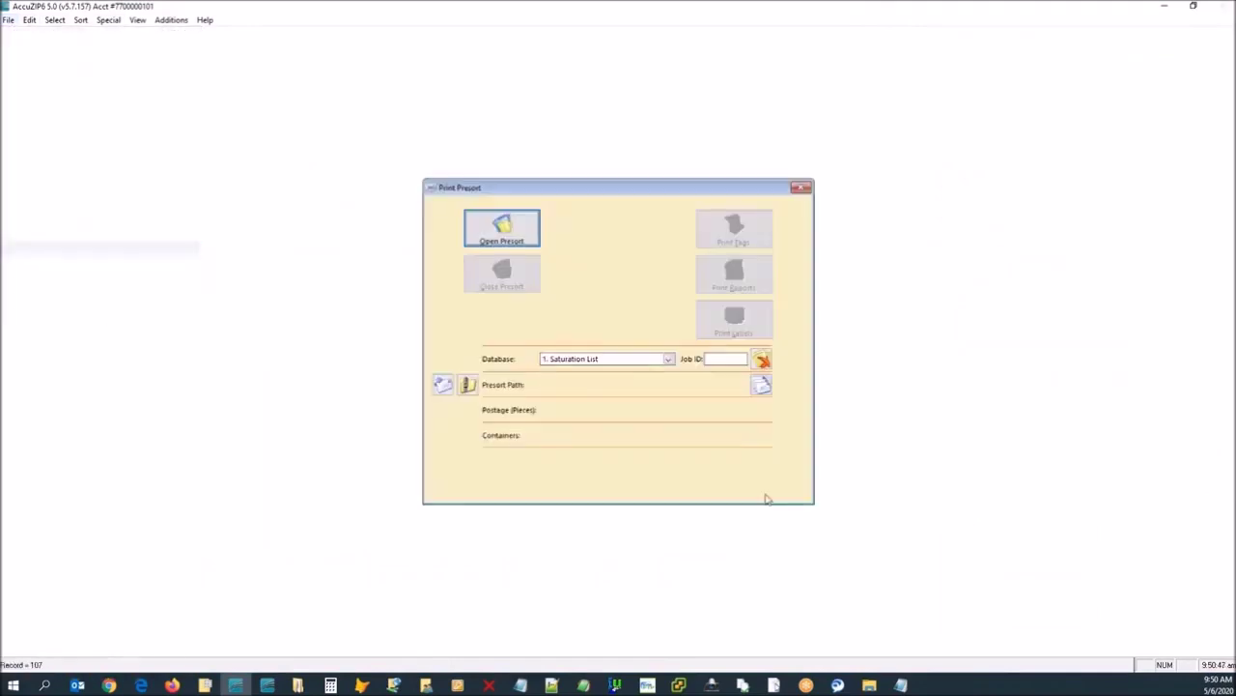
{"action": "left_click", "coordinate": [610, 363]}
{"action": "left_click", "coordinate": [610, 373]}
{"action": "left_click", "coordinate": [722, 330]}
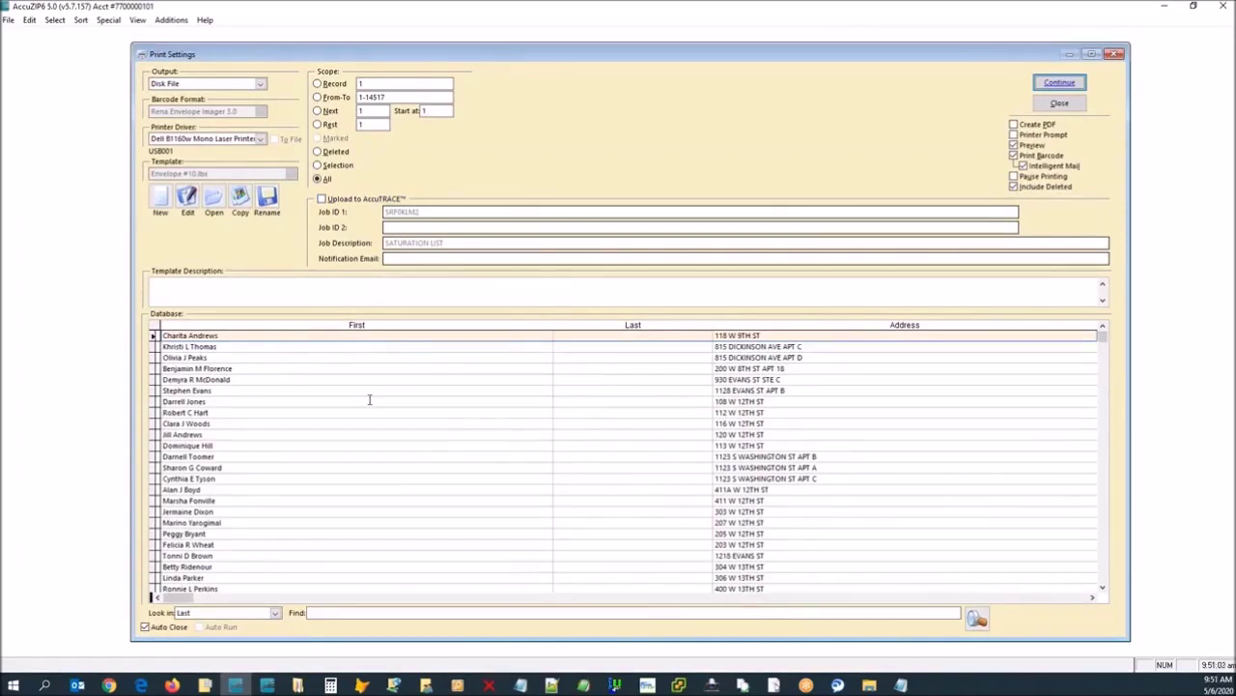
Enable Upload to AccuTRACE in the print settings and clear it again.
{"action": "left_click", "coordinate": [333, 201]}
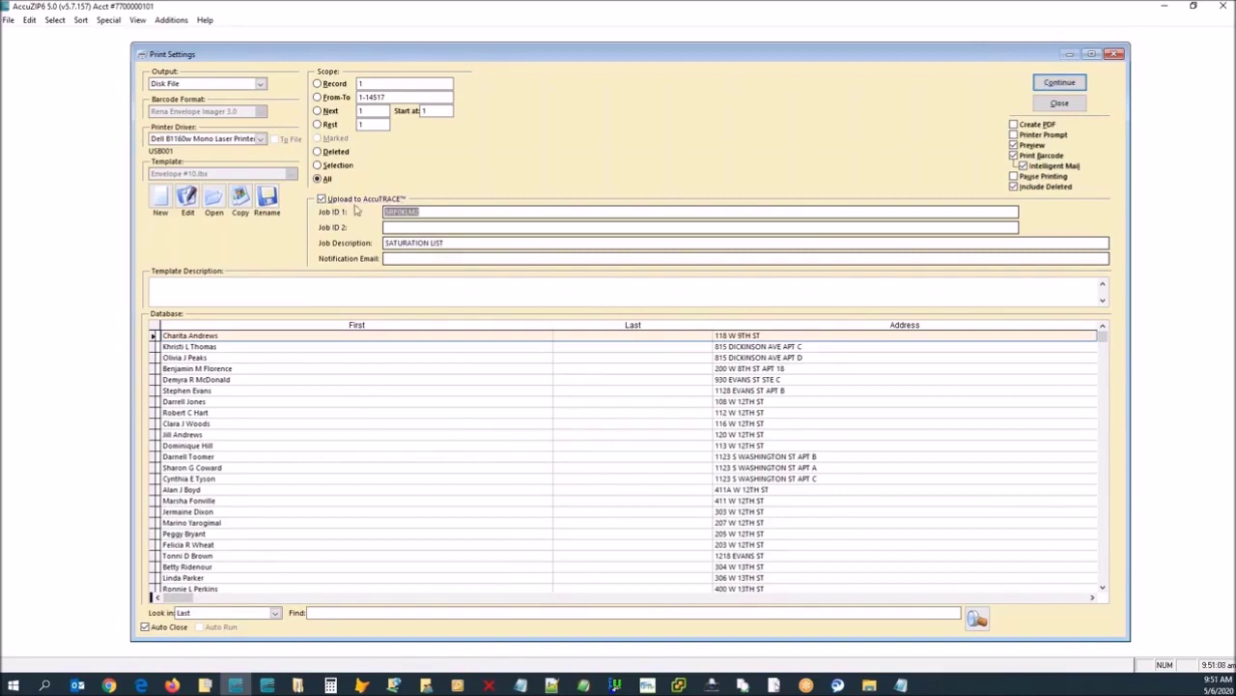
{"action": "left_click", "coordinate": [322, 200]}
{"action": "left_click", "coordinate": [322, 199]}
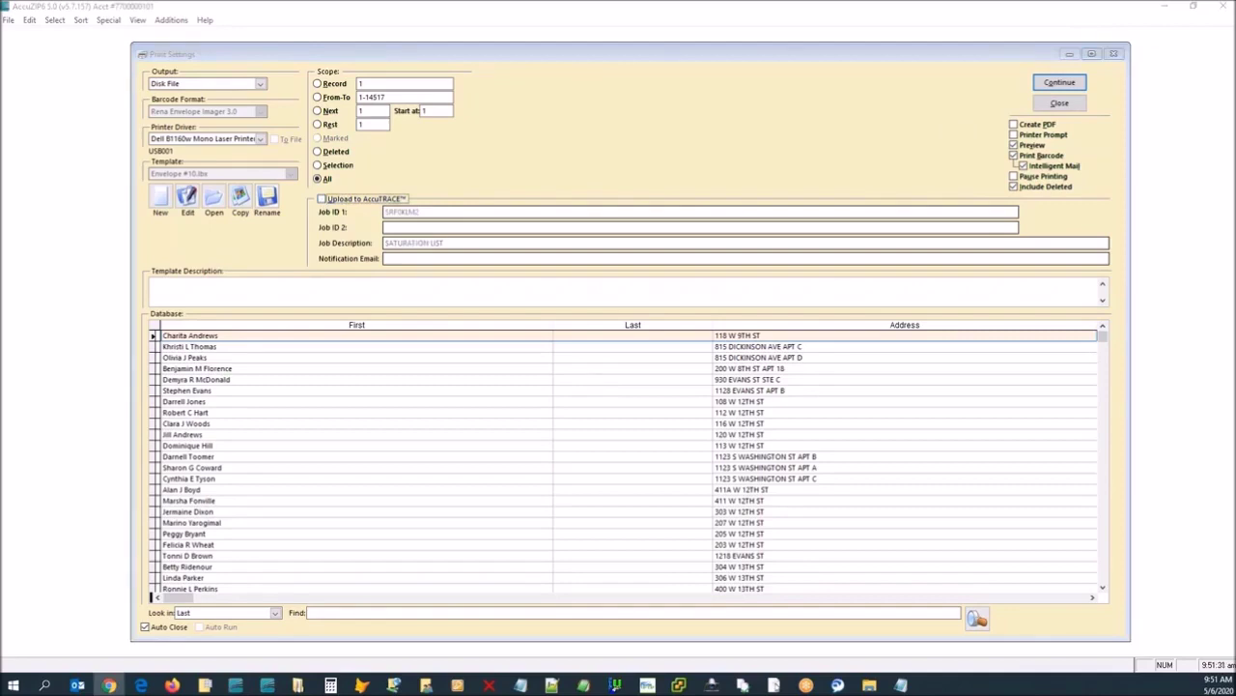
Switch to Chrome, maximize it, and examine the tracking page of the AccuTRACE demo job, including its web address and delivery charts.
{"action": "left_click_drag", "start_coordinate": [0, 197], "coordinate": [238, 39]}
{"action": "double_click", "coordinate": [238, 40]}
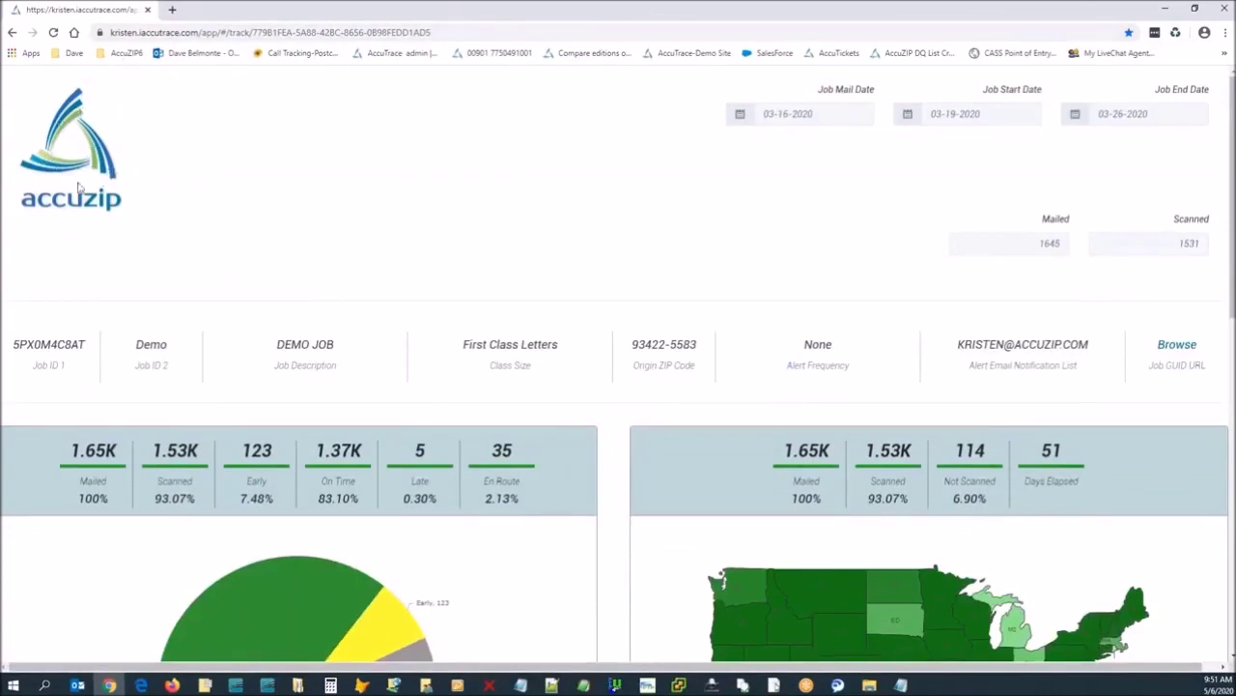
{"action": "left_click", "coordinate": [121, 32]}
{"action": "double_click", "coordinate": [152, 32]}
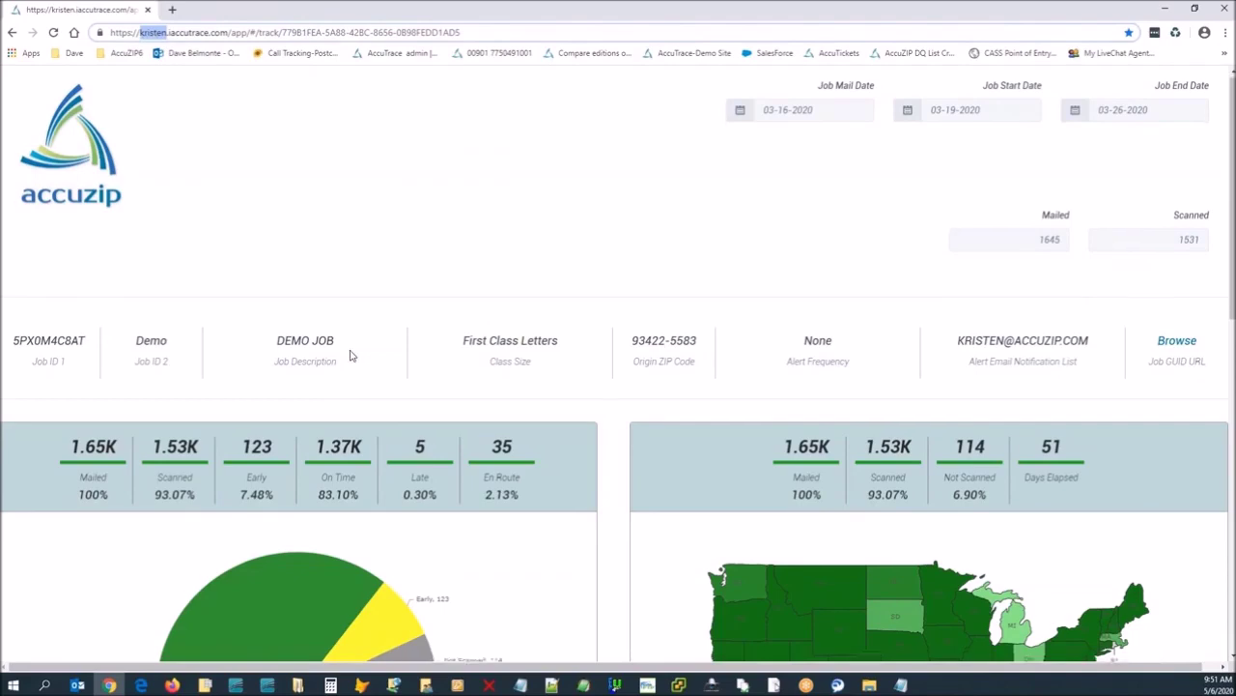
{"action": "scroll", "coordinate": [351, 355], "scroll_direction": "down", "scroll_amount": 4}
{"action": "scroll", "coordinate": [471, 321], "scroll_direction": "up", "scroll_amount": 2}
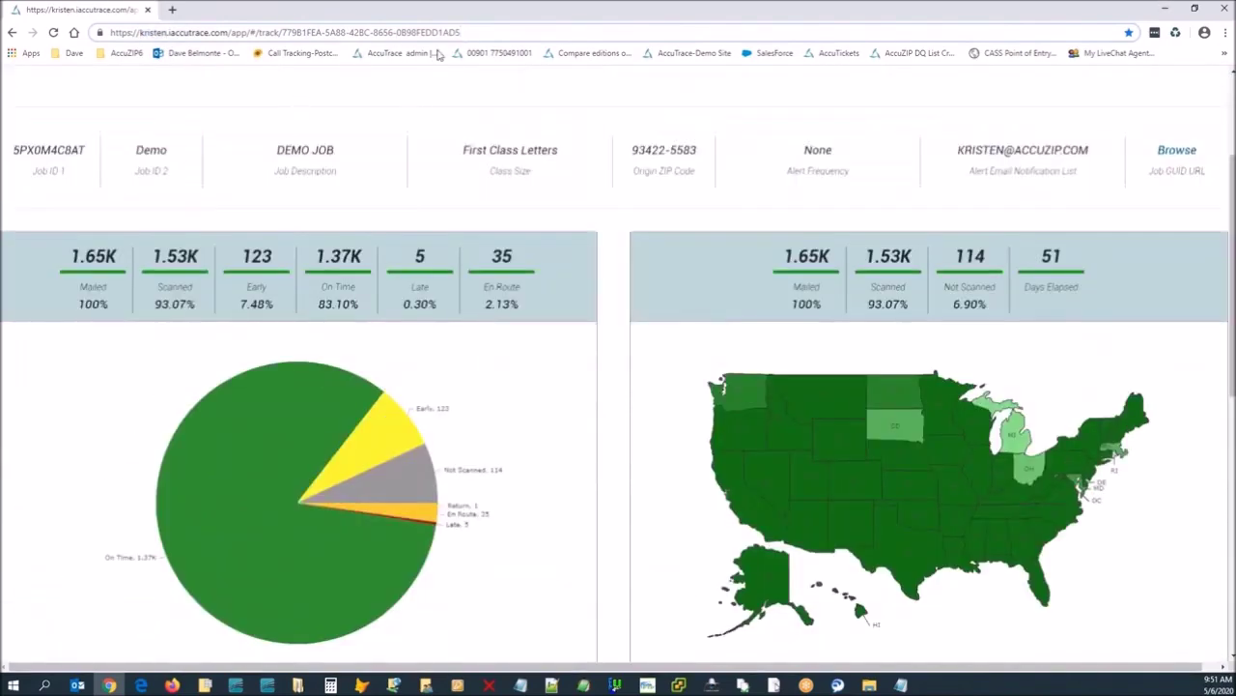
Examine the demo job's tracking address, job dates and delivery charts down to By First Scan Date and Out for Delivery.
{"action": "left_click_drag", "start_coordinate": [466, 33], "coordinate": [88, 32]}
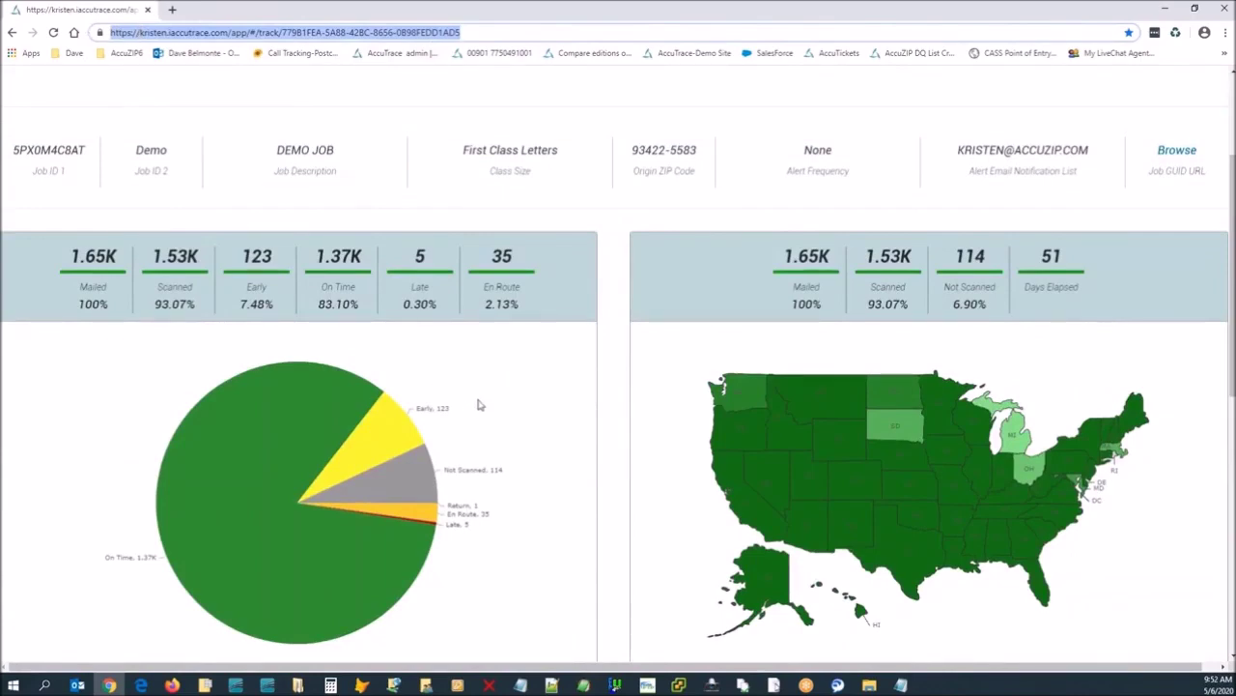
{"action": "scroll", "coordinate": [480, 408], "scroll_direction": "down", "scroll_amount": 1}
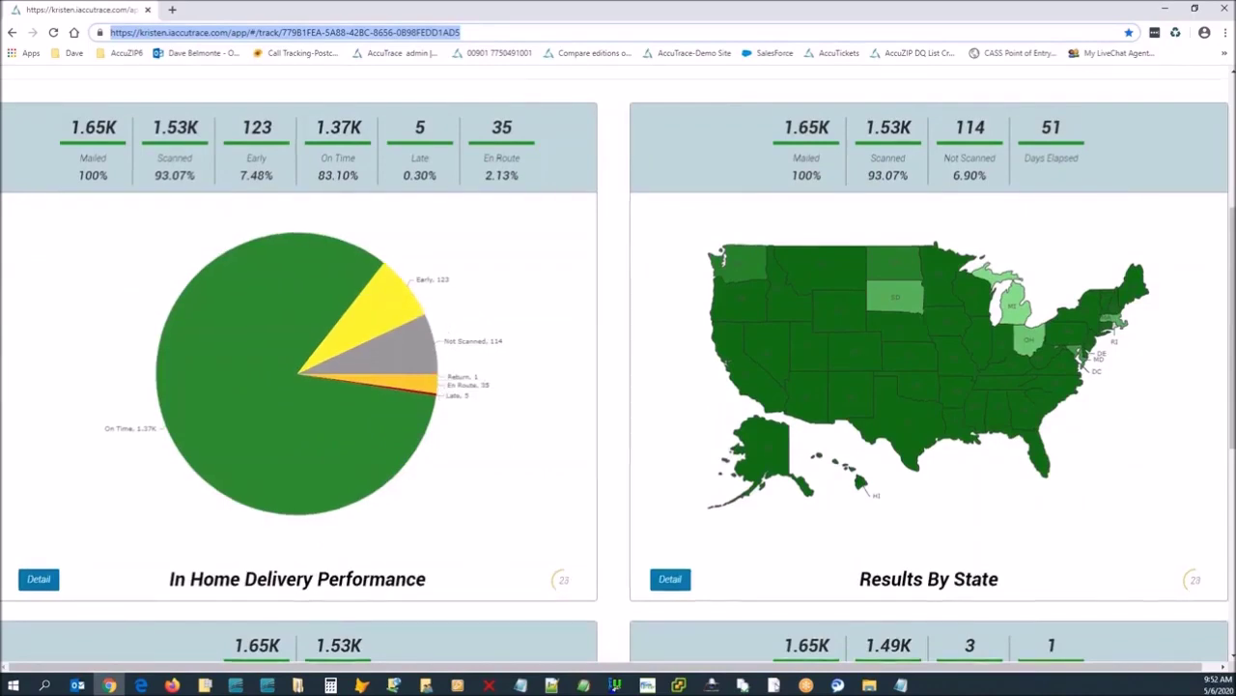
{"action": "scroll", "coordinate": [740, 372], "scroll_direction": "up", "scroll_amount": 4}
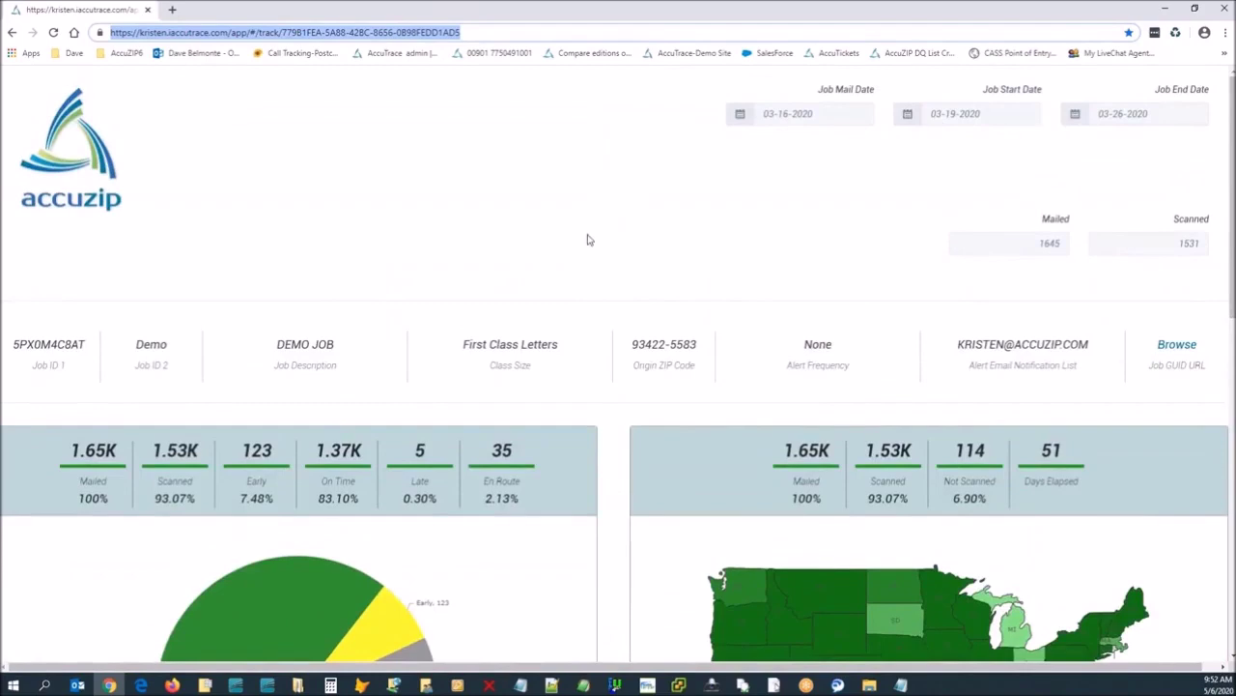
{"action": "scroll", "coordinate": [585, 259], "scroll_direction": "down", "scroll_amount": 4}
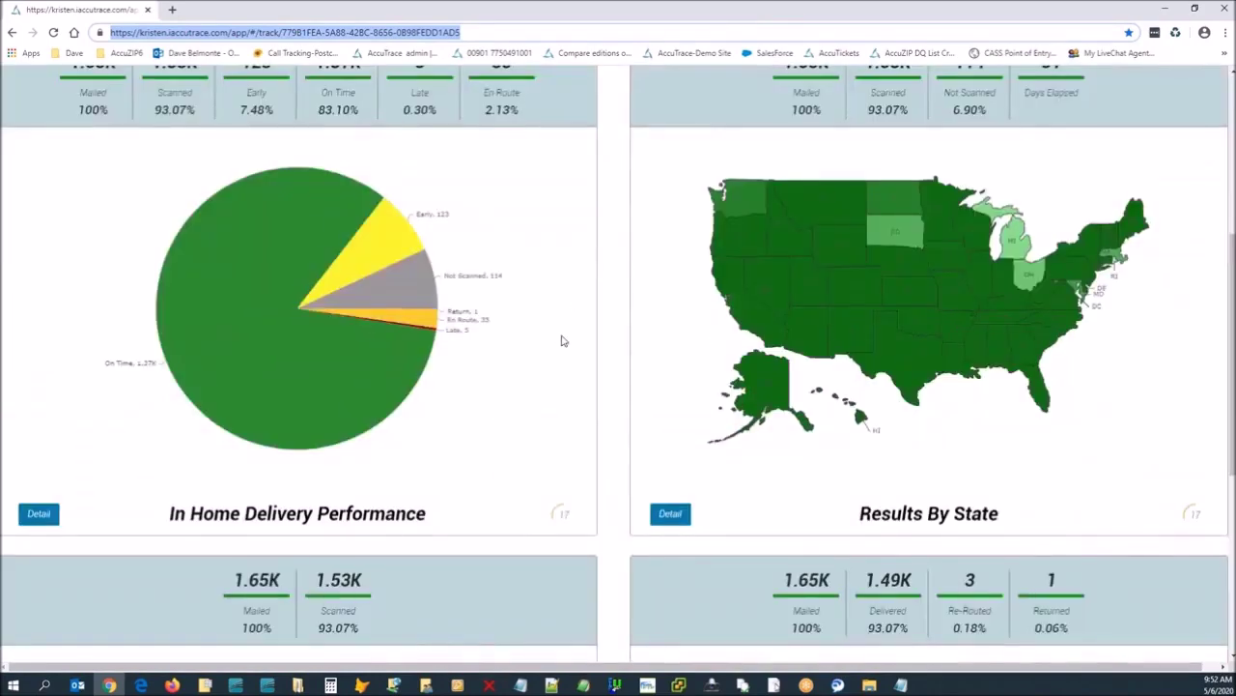
{"action": "scroll", "coordinate": [563, 341], "scroll_direction": "down", "scroll_amount": 1}
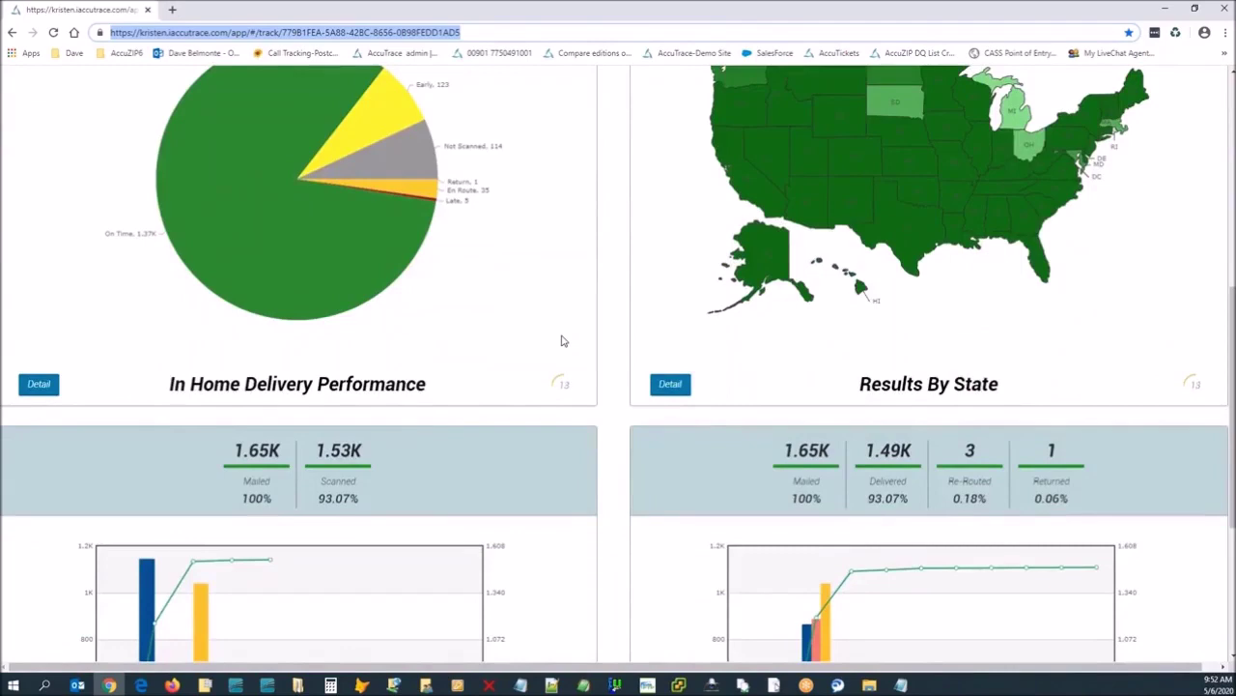
{"action": "scroll", "coordinate": [563, 340], "scroll_direction": "down", "scroll_amount": 2}
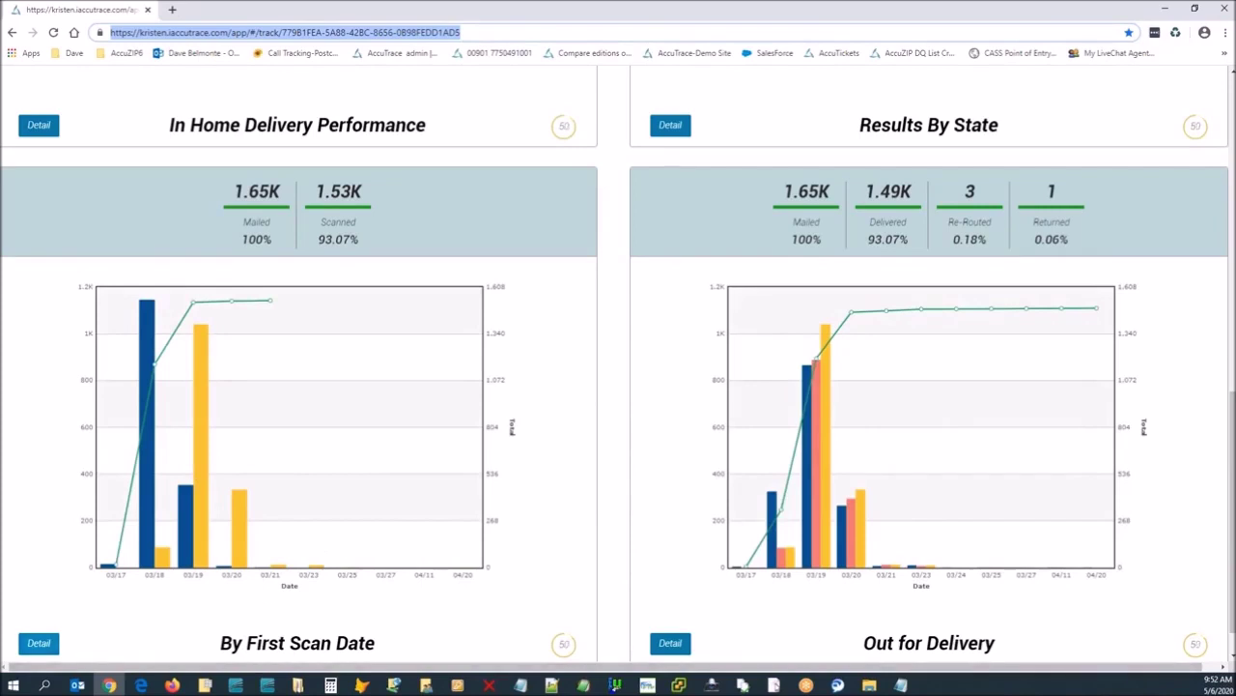
Open the detailed job report behind the By First Scan Date chart and view its graph and table.
{"action": "left_click", "coordinate": [39, 643]}
{"action": "scroll", "coordinate": [362, 473], "scroll_direction": "down", "scroll_amount": 4}
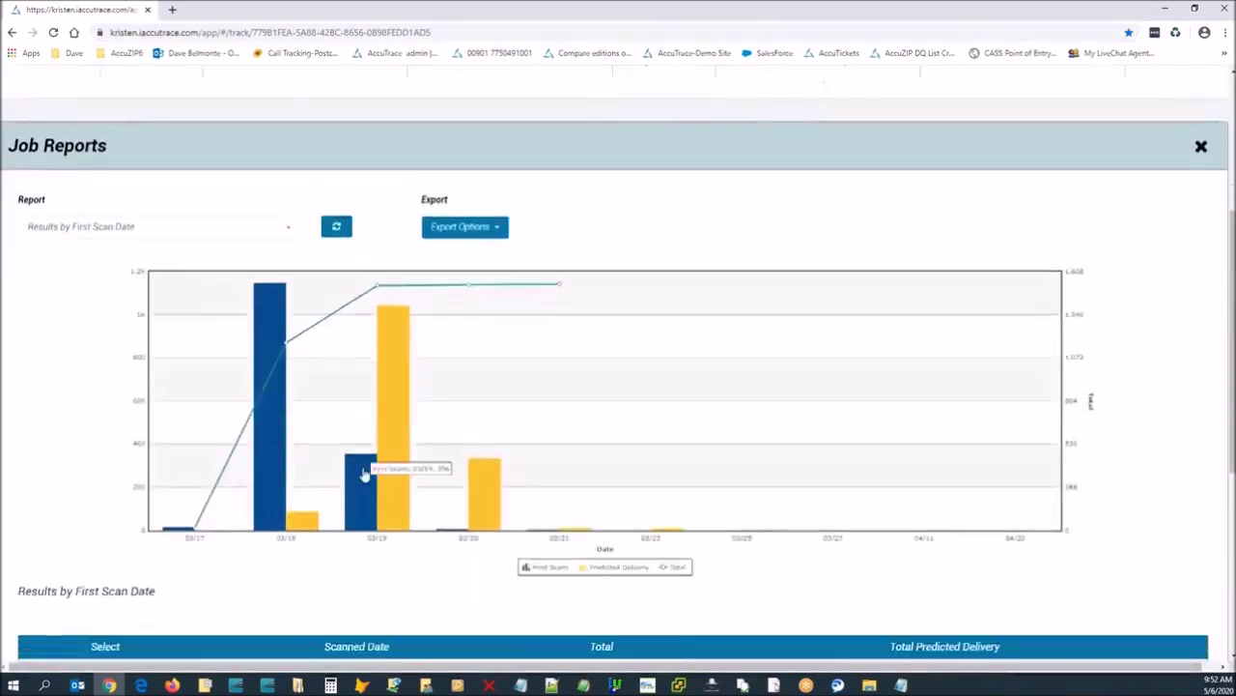
{"action": "scroll", "coordinate": [362, 472], "scroll_direction": "down", "scroll_amount": 1}
Switch the job report to Results by Single Piece and look through the list of mail pieces.
{"action": "left_click", "coordinate": [164, 174]}
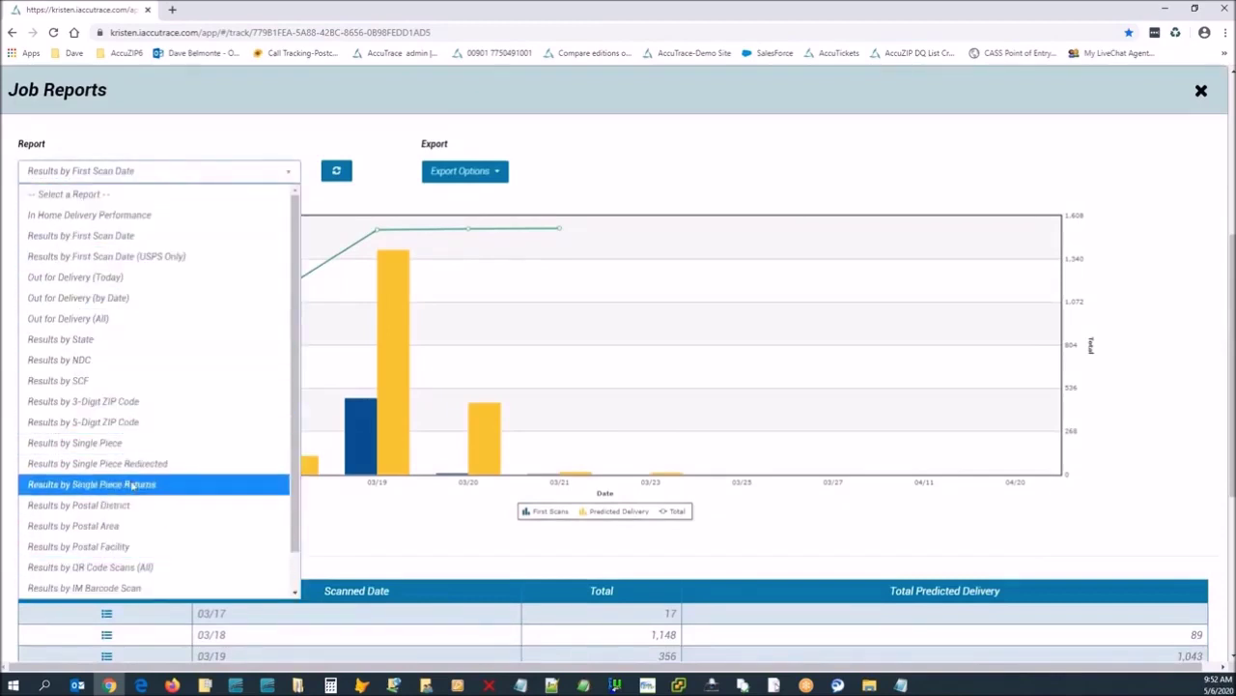
{"action": "left_click", "coordinate": [109, 444]}
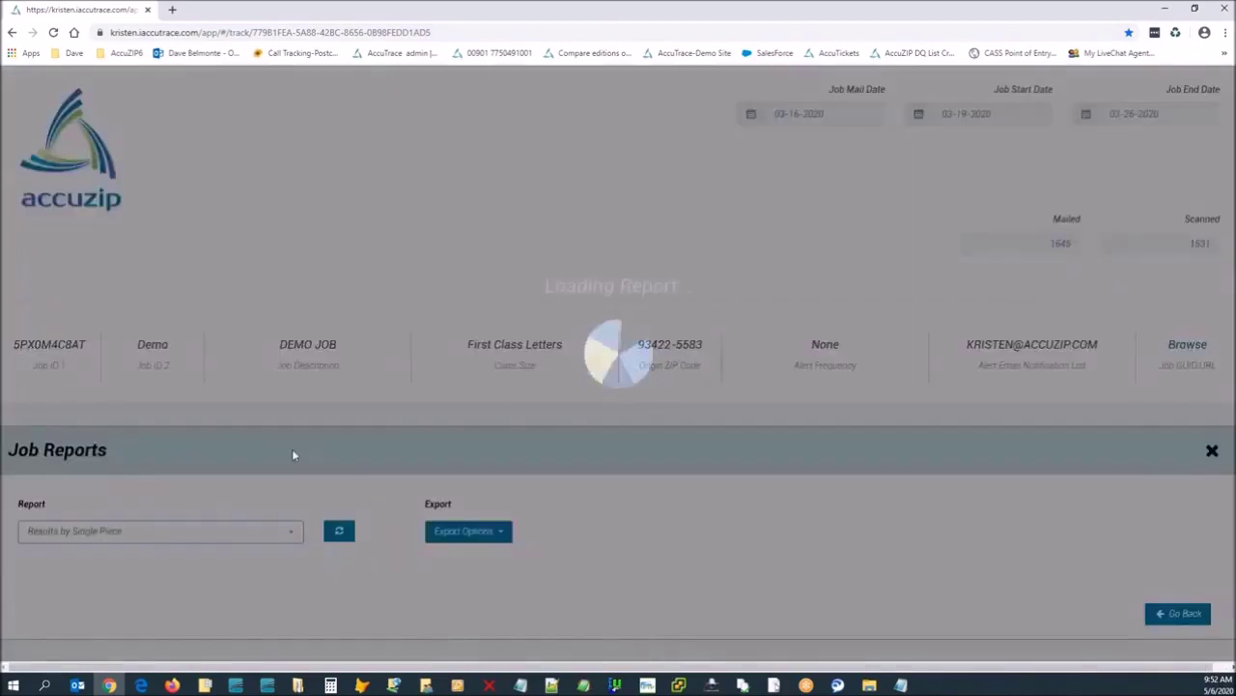
{"action": "scroll", "coordinate": [292, 452], "scroll_direction": "down", "scroll_amount": 4}
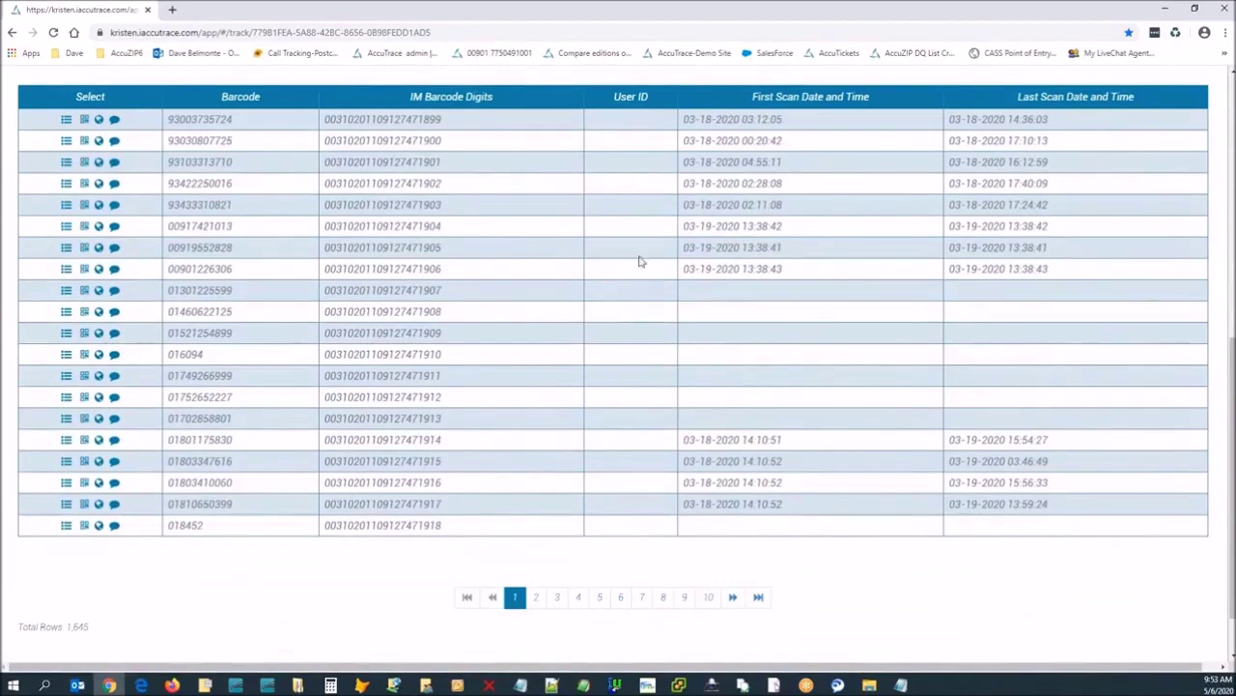
Run a tracking code search on the single-piece results with all search fields left blank.
{"action": "scroll", "coordinate": [916, 301], "scroll_direction": "up", "scroll_amount": 2}
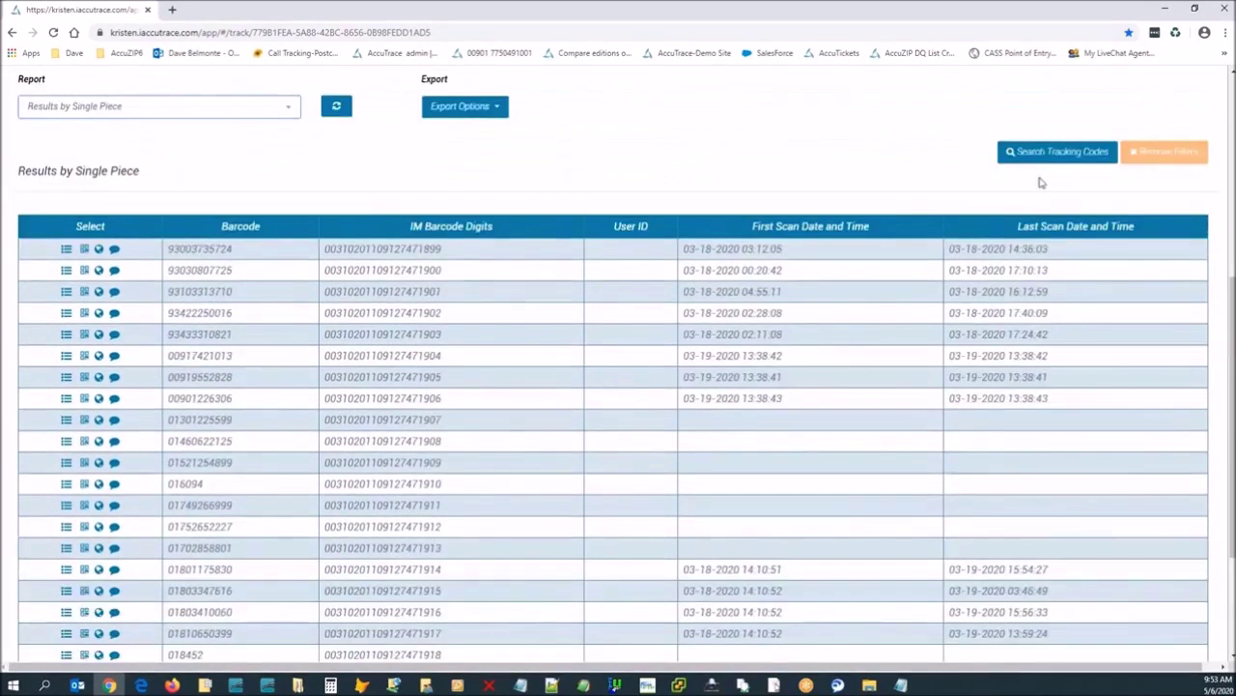
{"action": "left_click", "coordinate": [1044, 155]}
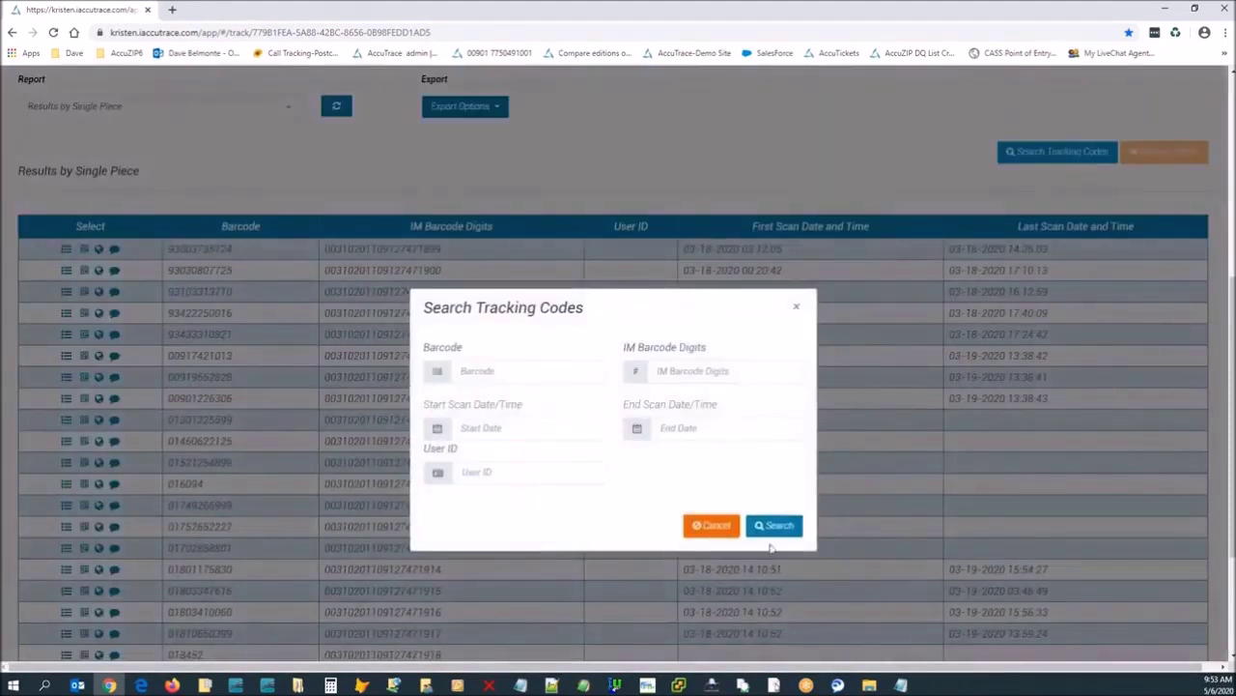
{"action": "left_click", "coordinate": [773, 525]}
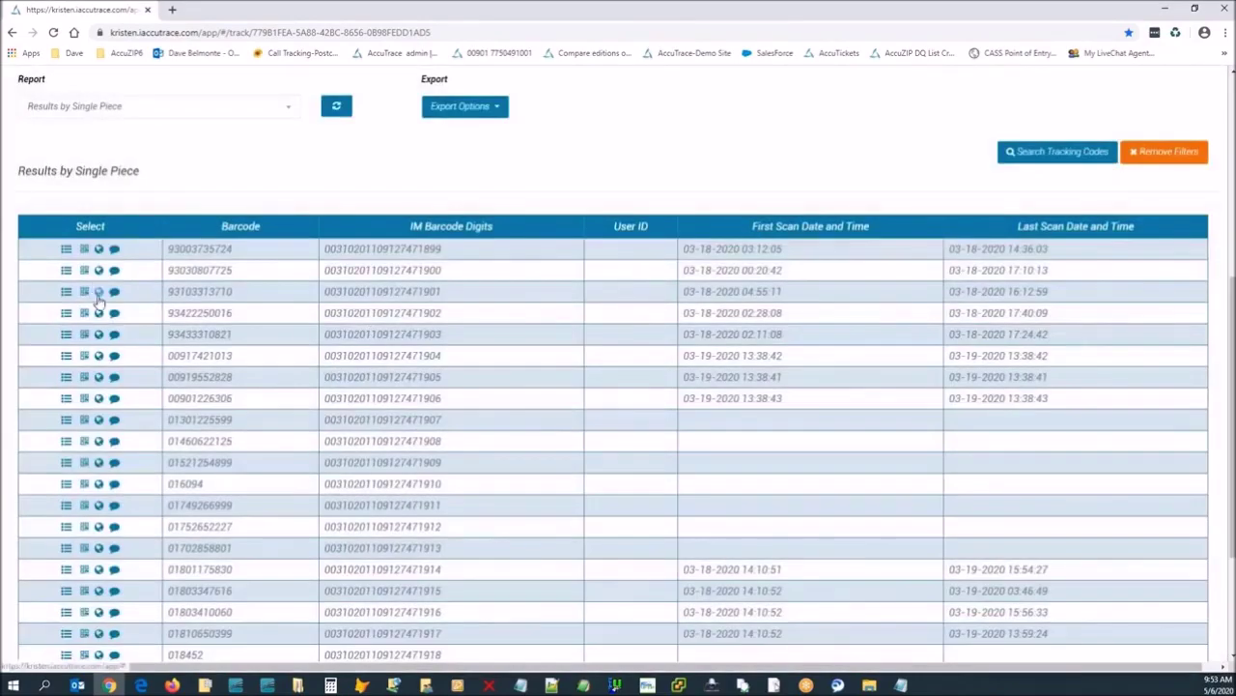
Open the tracking map of the third mail piece in full screen and zoom in to its target marker in Santa Barbara.
{"action": "left_click", "coordinate": [99, 292]}
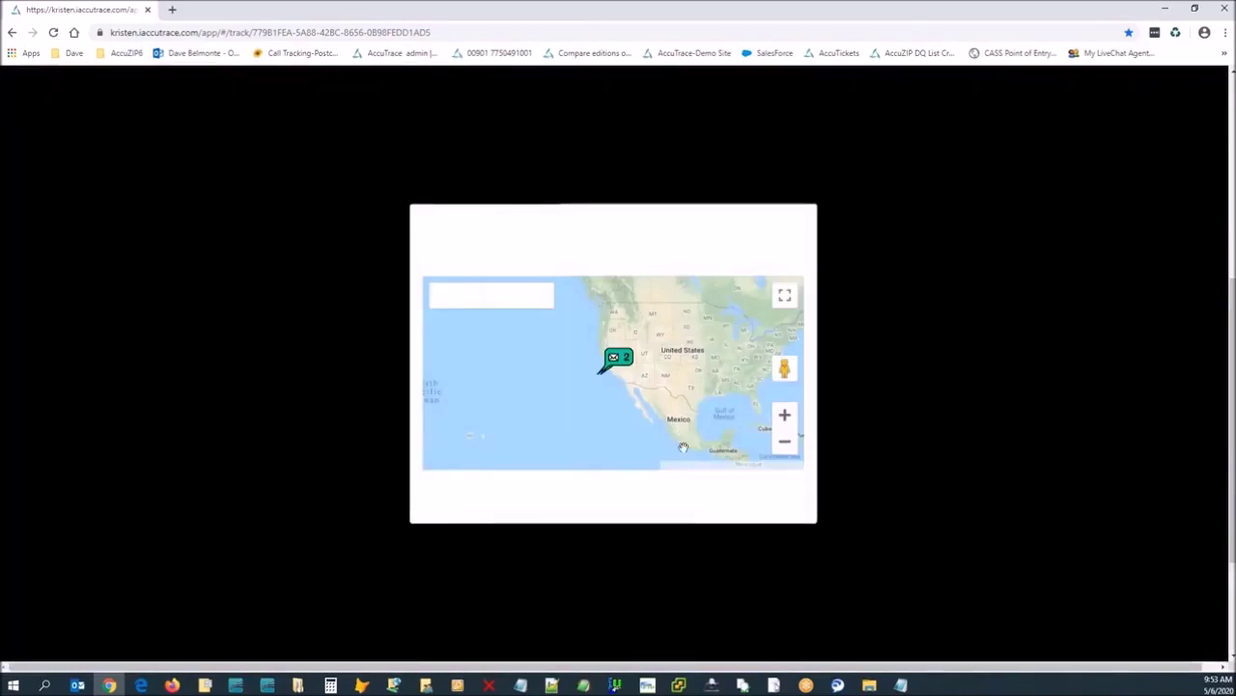
{"action": "left_click", "coordinate": [783, 296]}
{"action": "scroll", "coordinate": [668, 332], "scroll_direction": "up", "scroll_amount": 4}
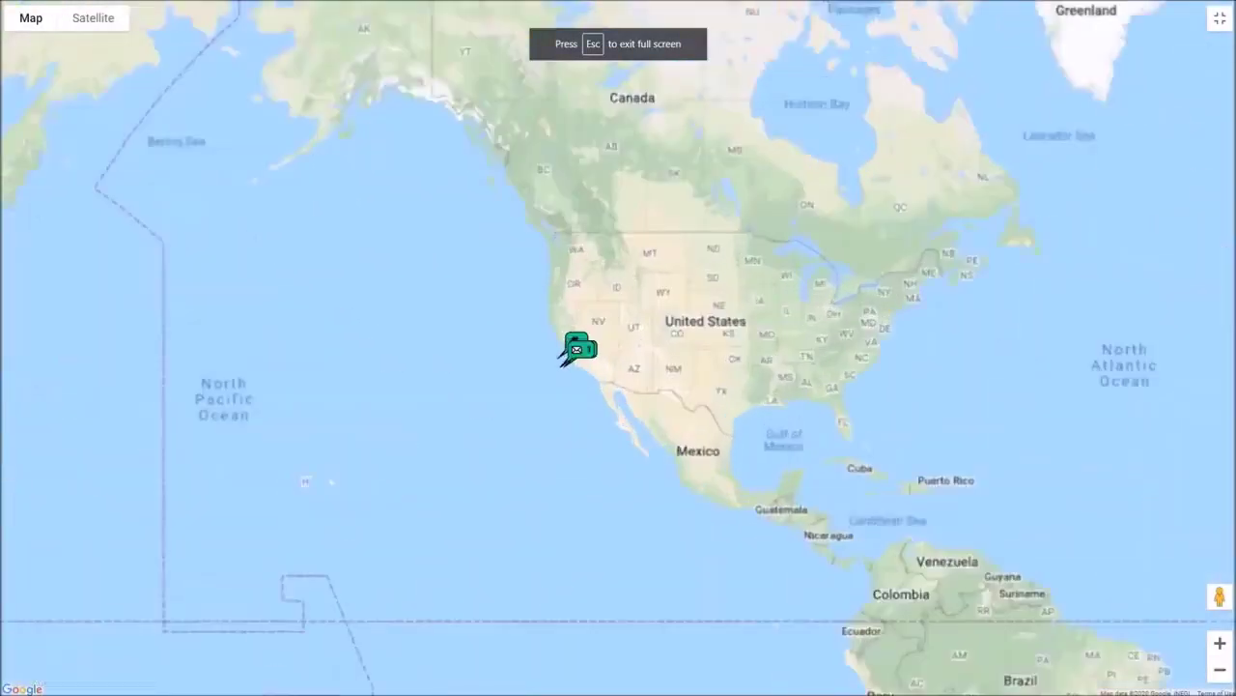
{"action": "scroll", "coordinate": [513, 376], "scroll_direction": "up", "scroll_amount": 1}
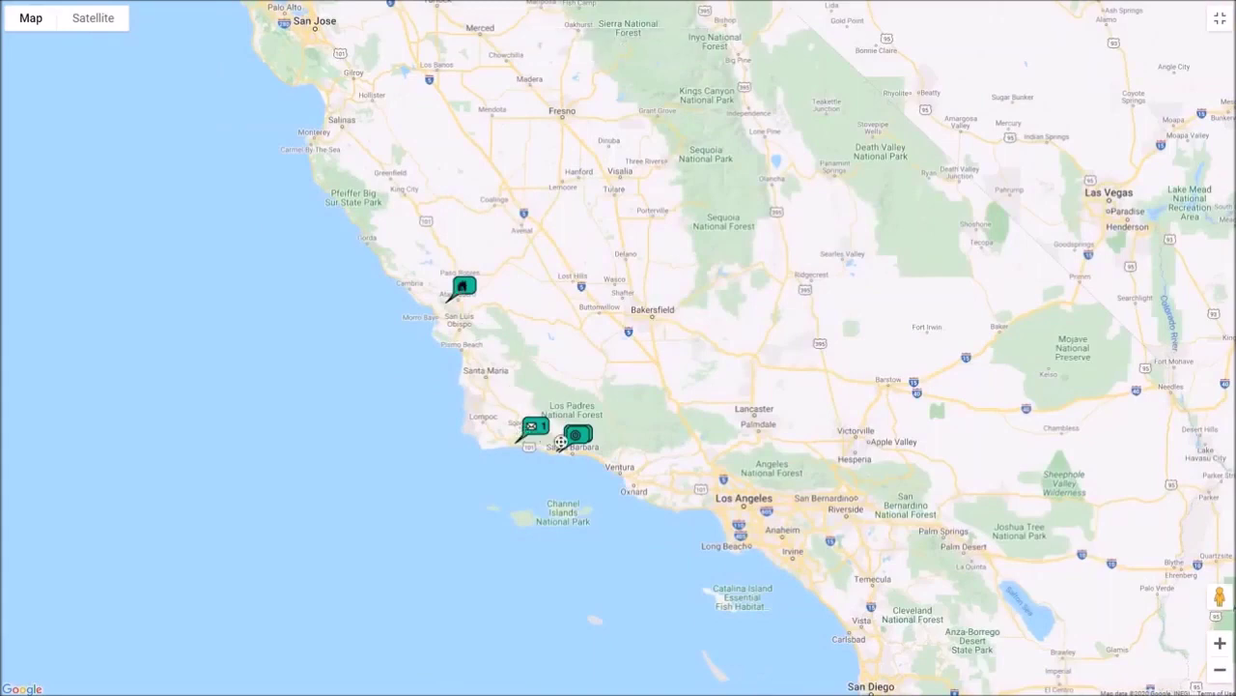
{"action": "scroll", "coordinate": [562, 442], "scroll_direction": "up", "scroll_amount": 1}
{"action": "scroll", "coordinate": [618, 554], "scroll_direction": "up", "scroll_amount": 2}
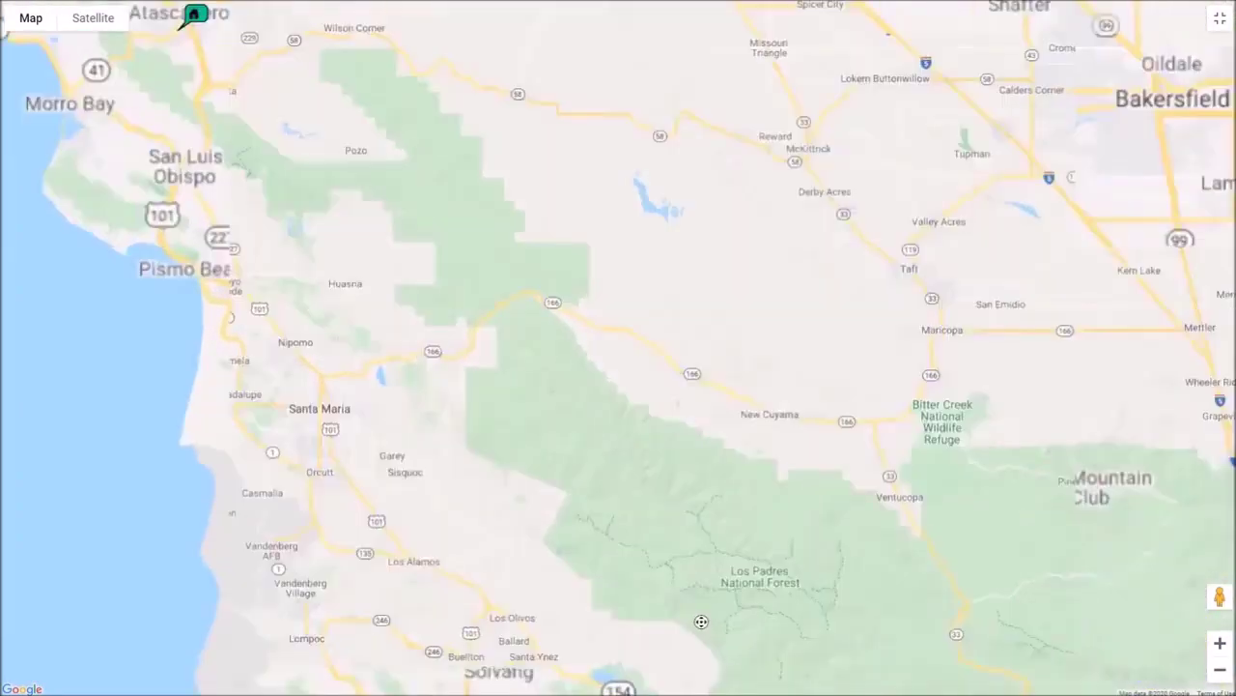
{"action": "left_click_drag", "start_coordinate": [690, 386], "coordinate": [450, 38]}
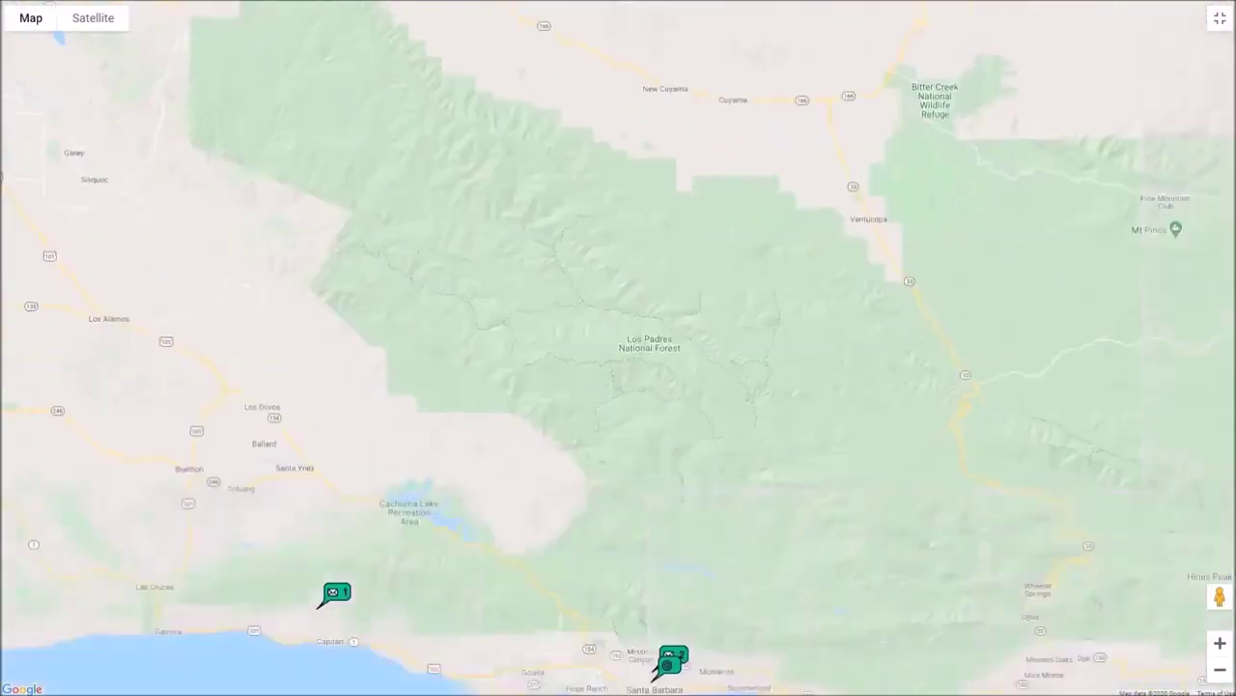
{"action": "left_click_drag", "start_coordinate": [850, 435], "coordinate": [673, 72]}
{"action": "scroll", "coordinate": [559, 350], "scroll_direction": "up", "scroll_amount": 4}
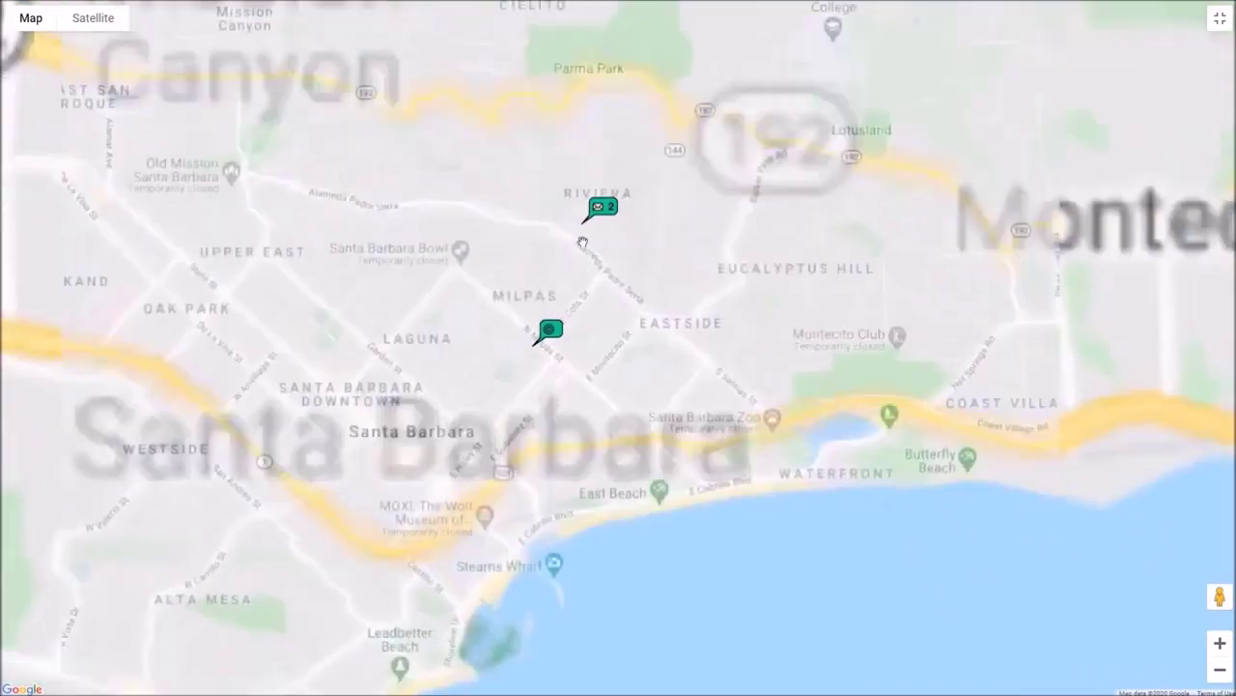
{"action": "scroll", "coordinate": [554, 367], "scroll_direction": "up", "scroll_amount": 3}
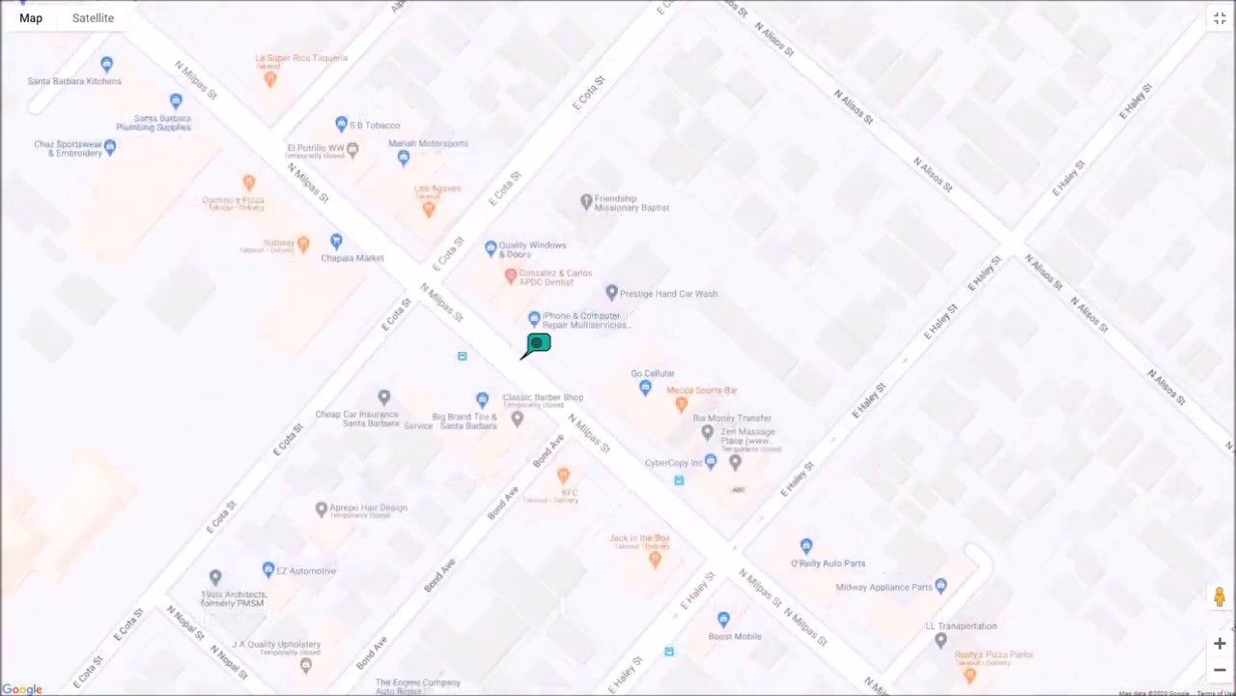
{"action": "scroll", "coordinate": [536, 317], "scroll_direction": "up", "scroll_amount": 2}
Inspect the marker's location in Satellite and Street View, facing the storefront, and close the map.
{"action": "left_click", "coordinate": [89, 19]}
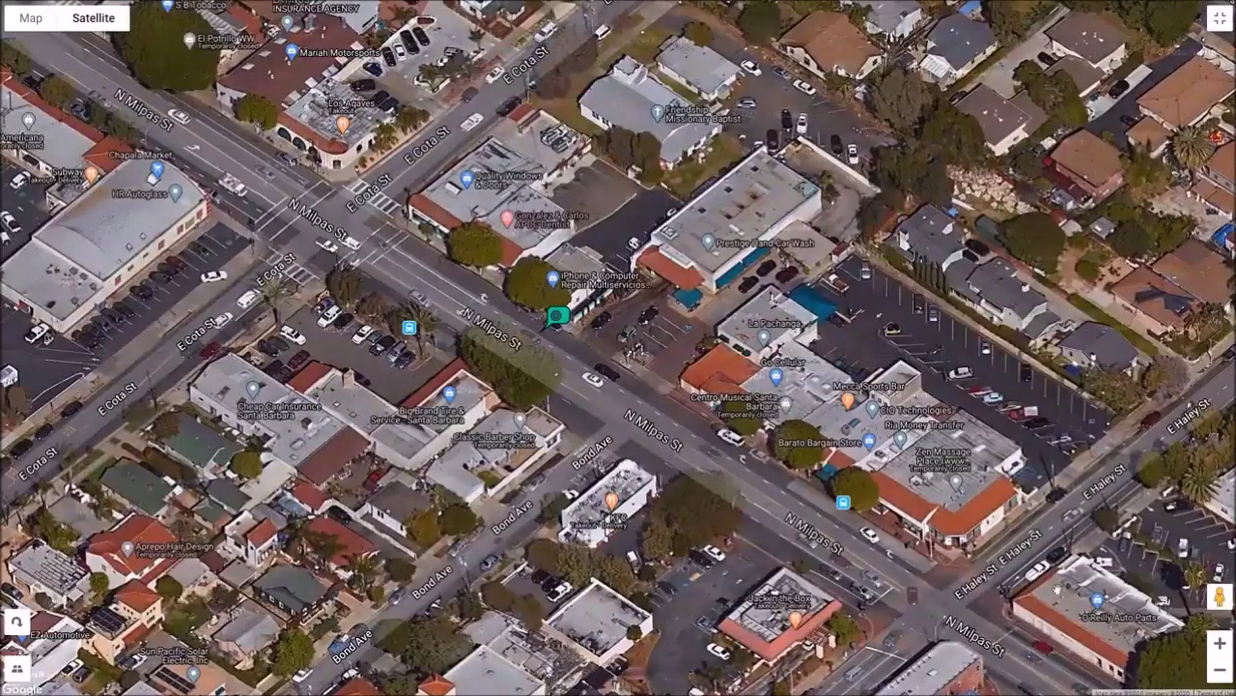
{"action": "mouse_move", "coordinate": [1221, 595]}
{"action": "left_mouse_down"}
{"action": "mouse_move", "coordinate": [582, 387]}
{"action": "mouse_move", "coordinate": [535, 354]}
{"action": "mouse_move", "coordinate": [552, 320]}
{"action": "left_mouse_up"}
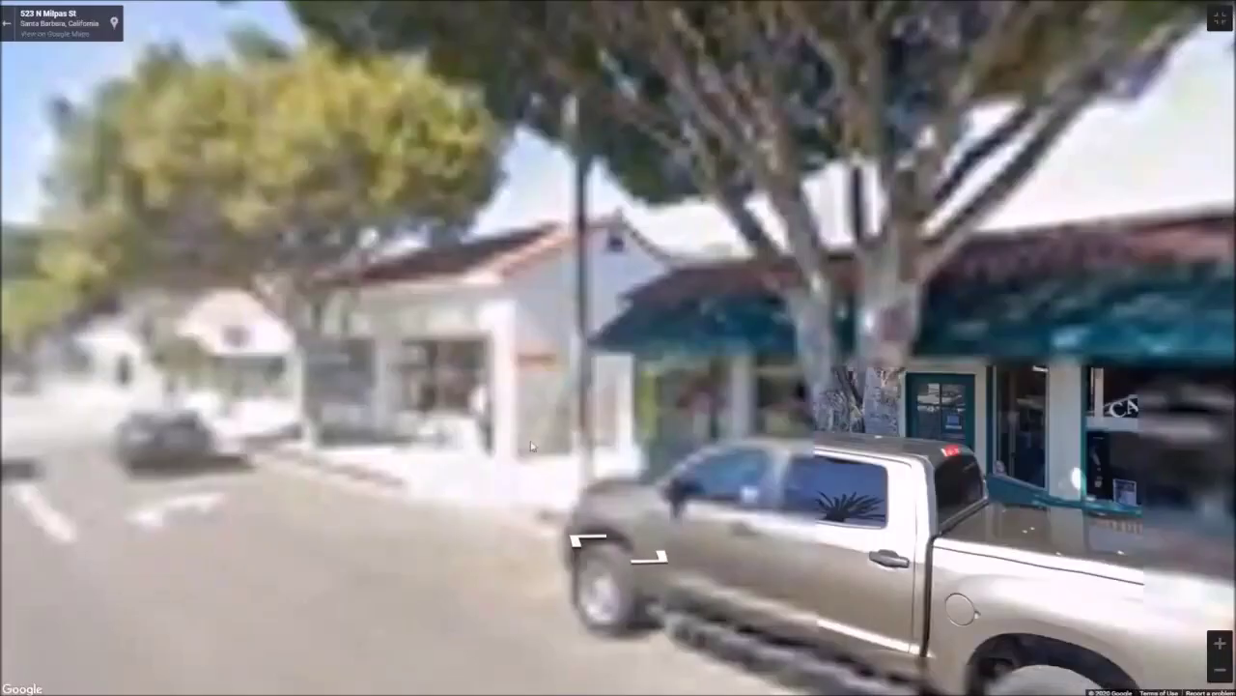
{"action": "left_click_drag", "start_coordinate": [717, 386], "coordinate": [298, 392]}
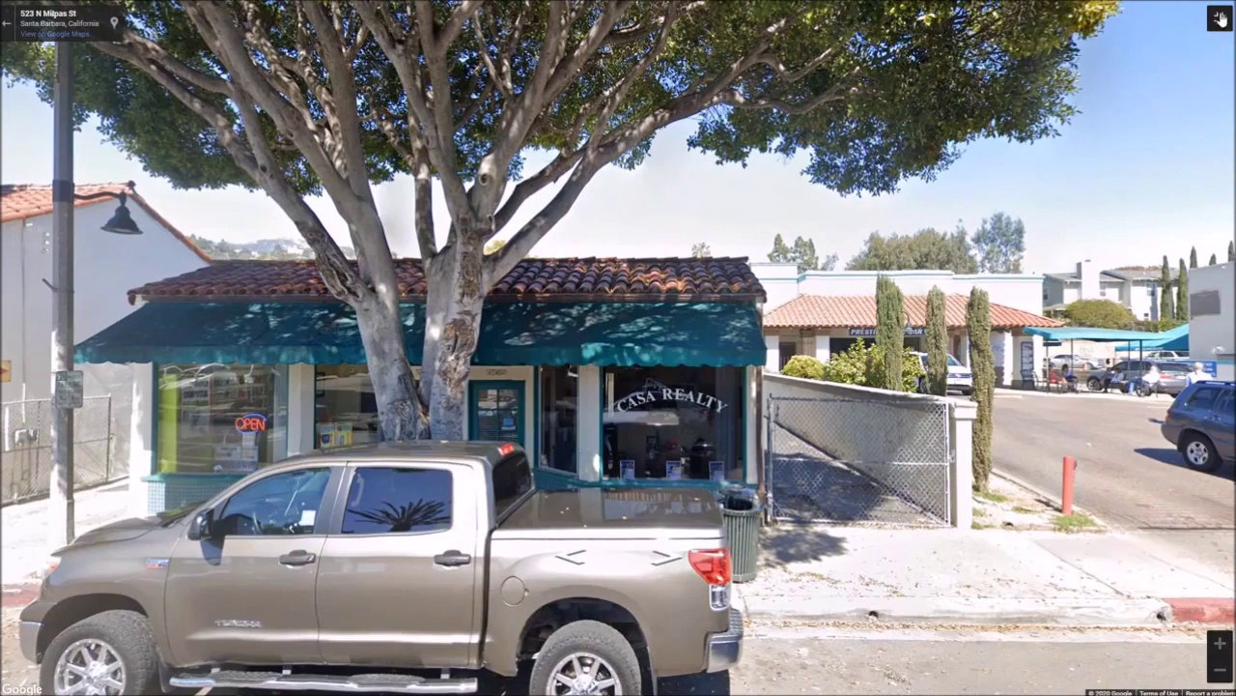
{"action": "left_click", "coordinate": [1220, 19]}
{"action": "left_click", "coordinate": [782, 498]}
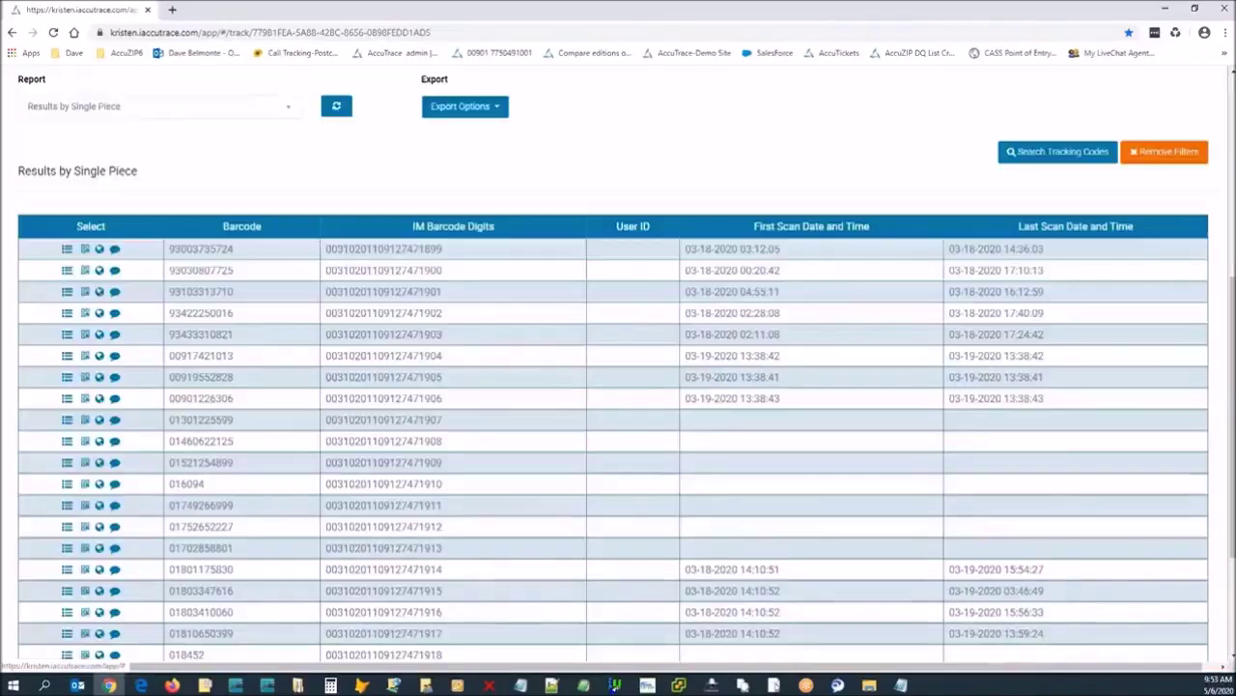
Open the scan details of the fourth mail piece and highlight the equipment description of its In Transit scan.
{"action": "left_click", "coordinate": [66, 313]}
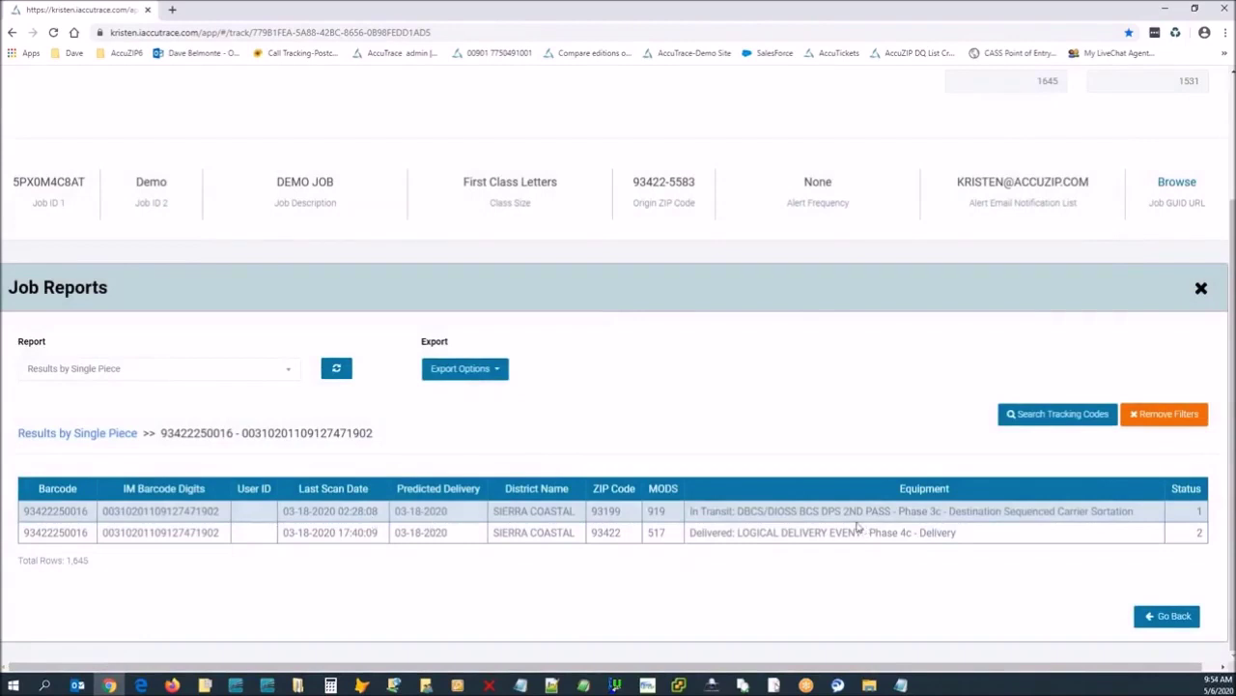
{"action": "left_click_drag", "start_coordinate": [1130, 512], "coordinate": [686, 520]}
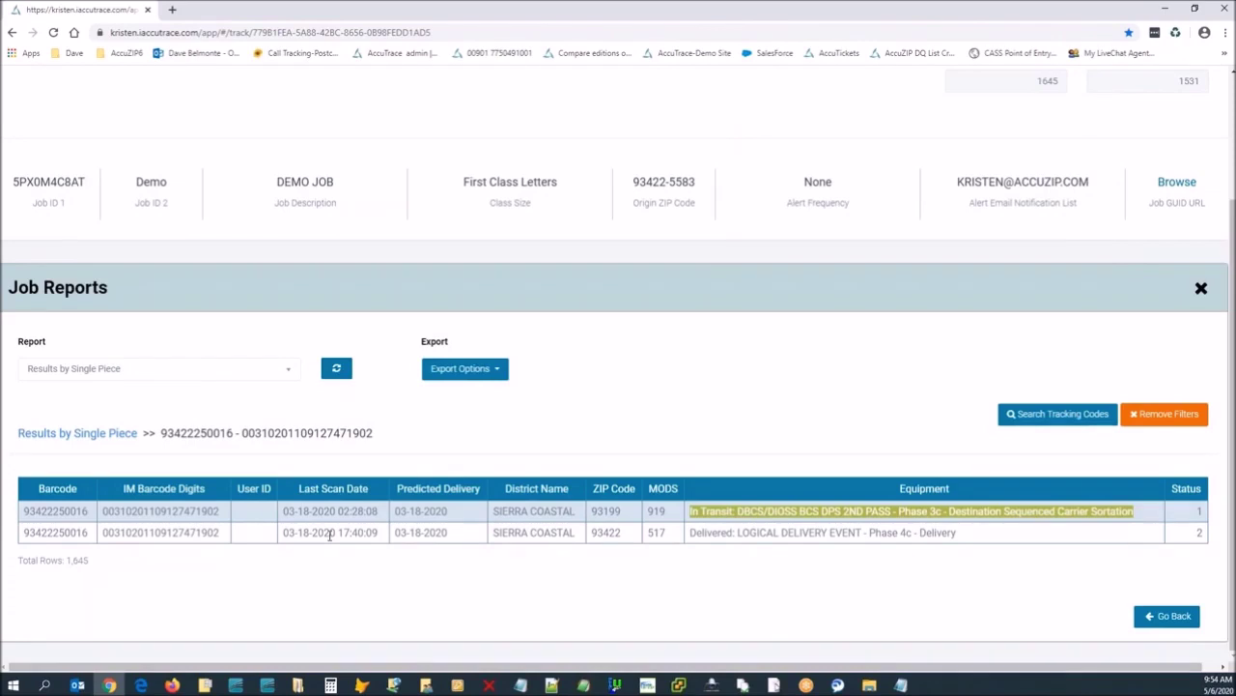
Switch the job report to In Home Delivery Performance.
{"action": "scroll", "coordinate": [330, 534], "scroll_direction": "up", "scroll_amount": 2}
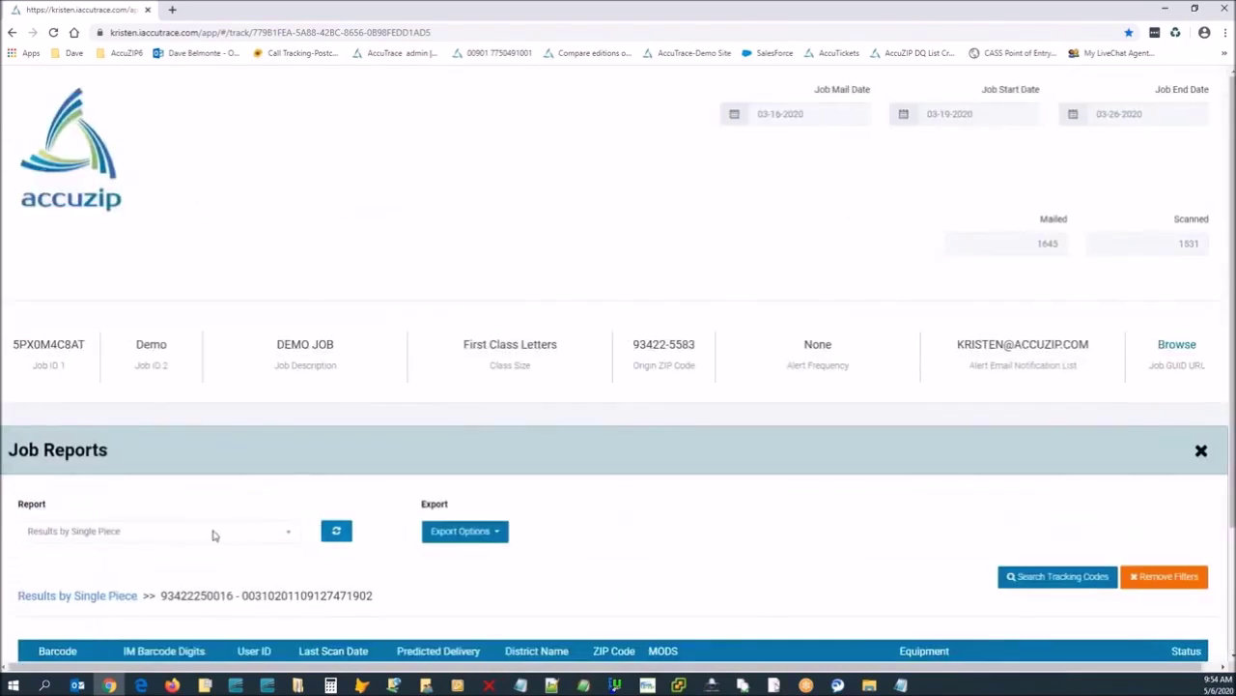
{"action": "left_click", "coordinate": [215, 535]}
{"action": "left_click", "coordinate": [72, 132]}
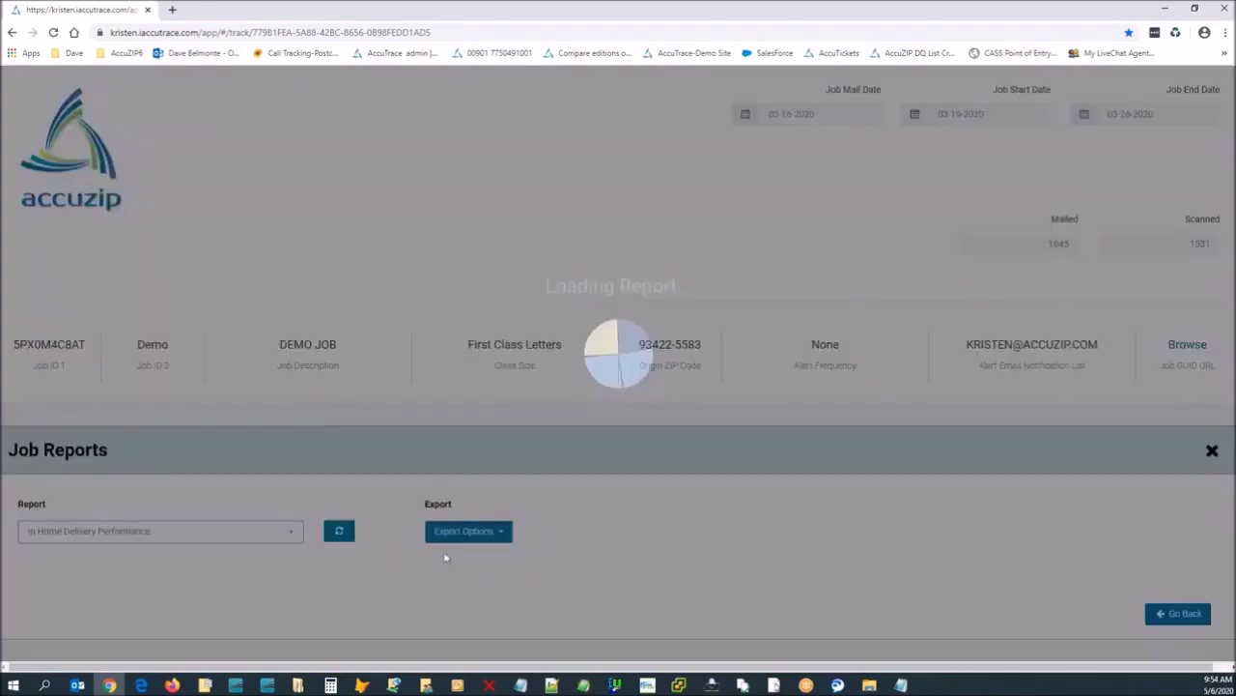